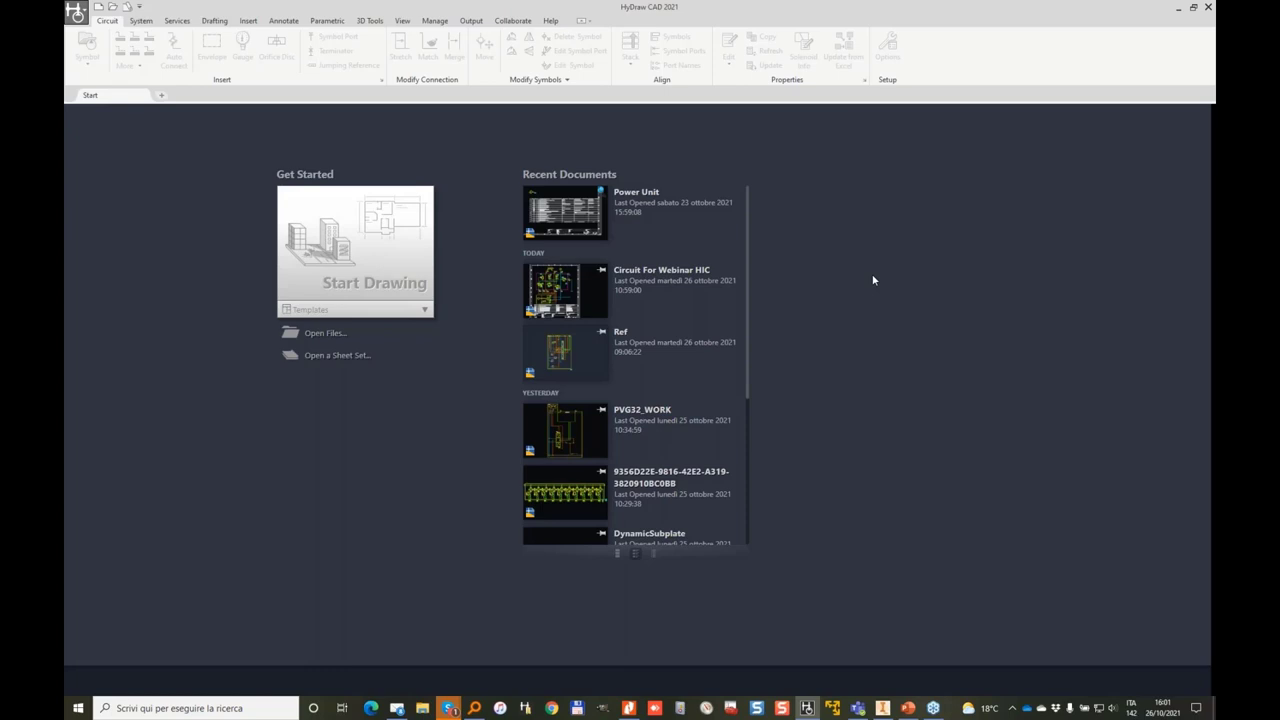
Open the recent drawing Circuit For Webinar HIC and bring the full hydraulic schematic into view.
{"action": "left_click", "coordinate": [551, 290]}
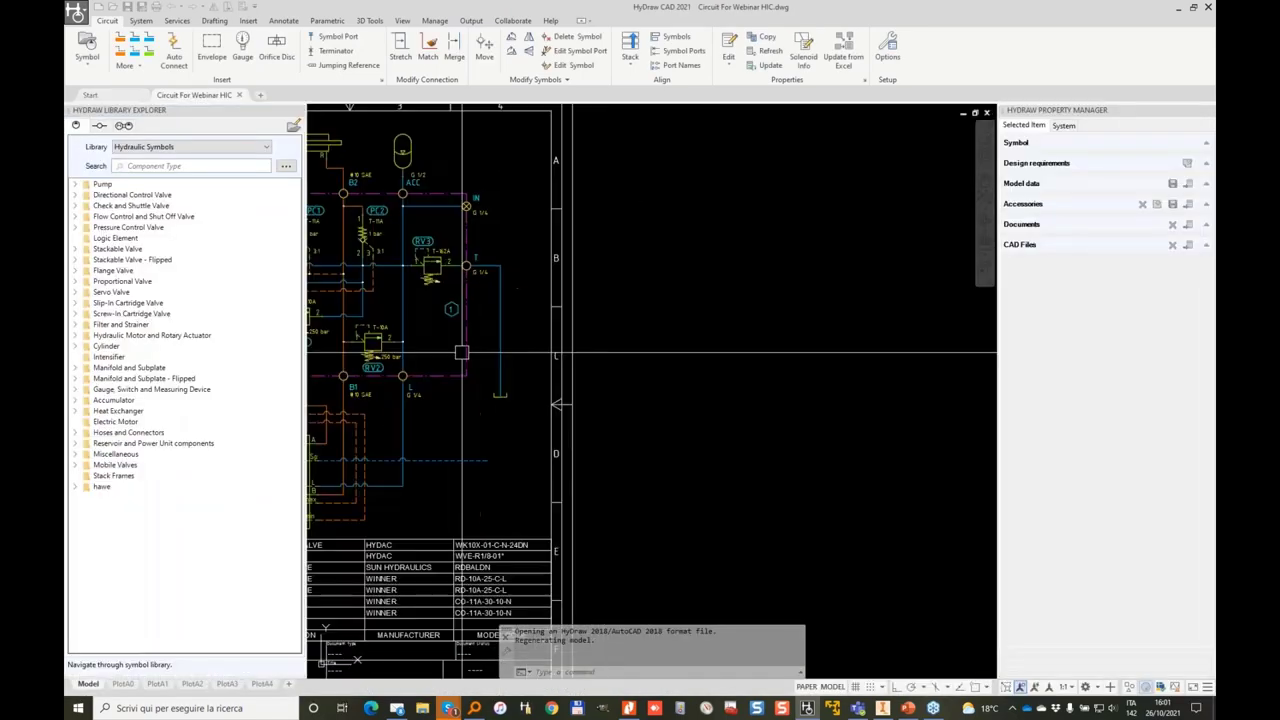
{"action": "middle_click_drag", "start_coordinate": [461, 352], "coordinate": [768, 358]}
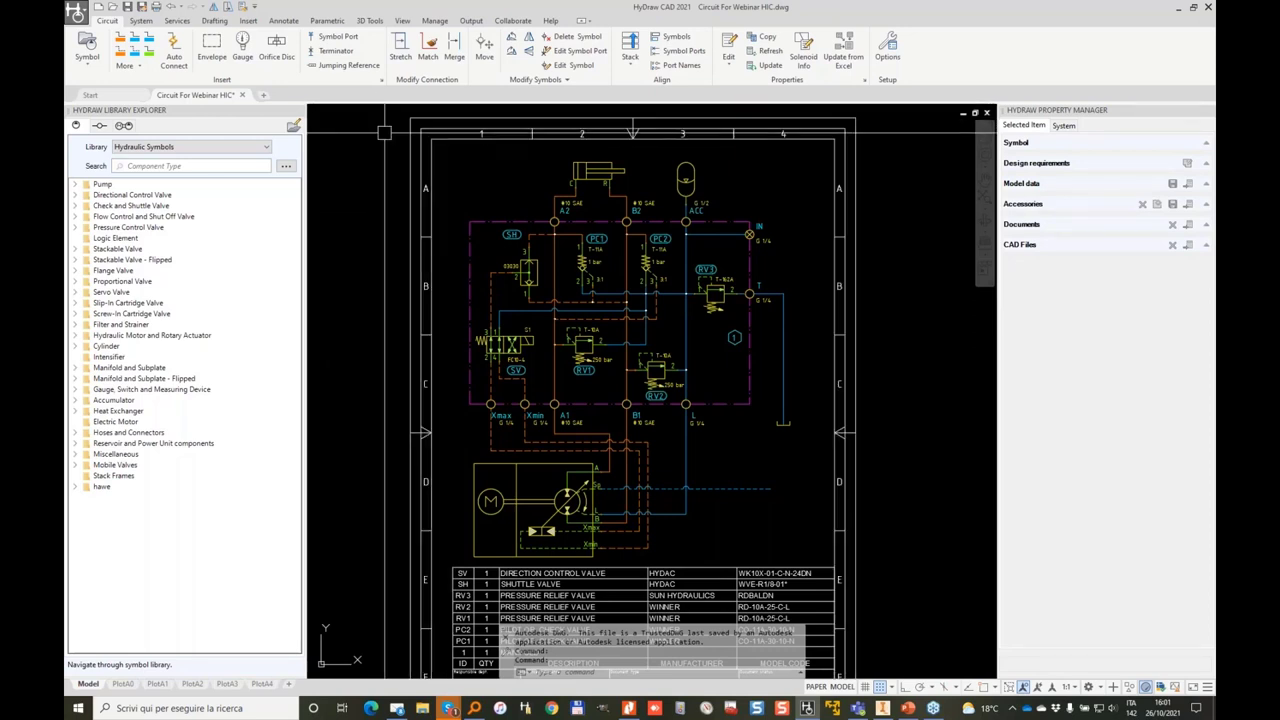
Switch to Inventor, view the Block_00.ipt manifold from a more frontal angle and show the MDTools HyDraw Schematic file selection.
{"action": "left_click", "coordinate": [880, 710]}
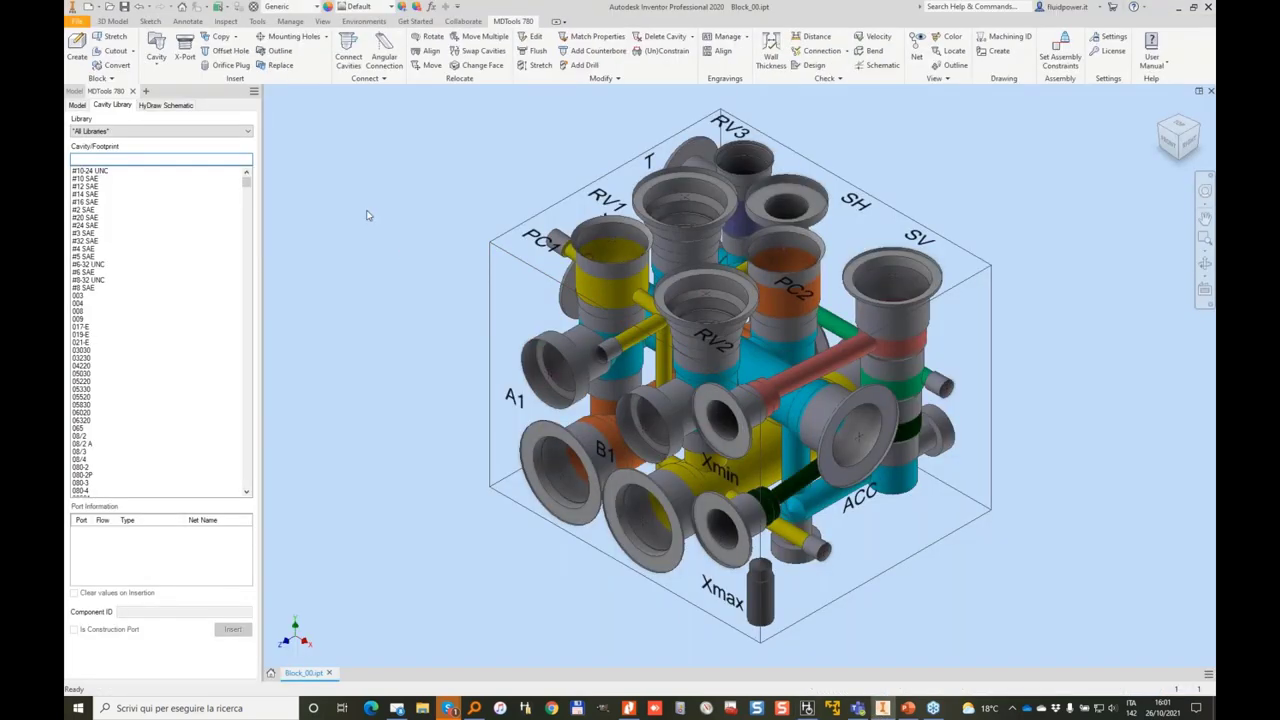
{"action": "left_click", "coordinate": [110, 80]}
{"action": "middle_click_drag", "start_coordinate": [437, 215], "coordinate": [815, 267], "text": "shift"}
{"action": "key", "text": "F6"}
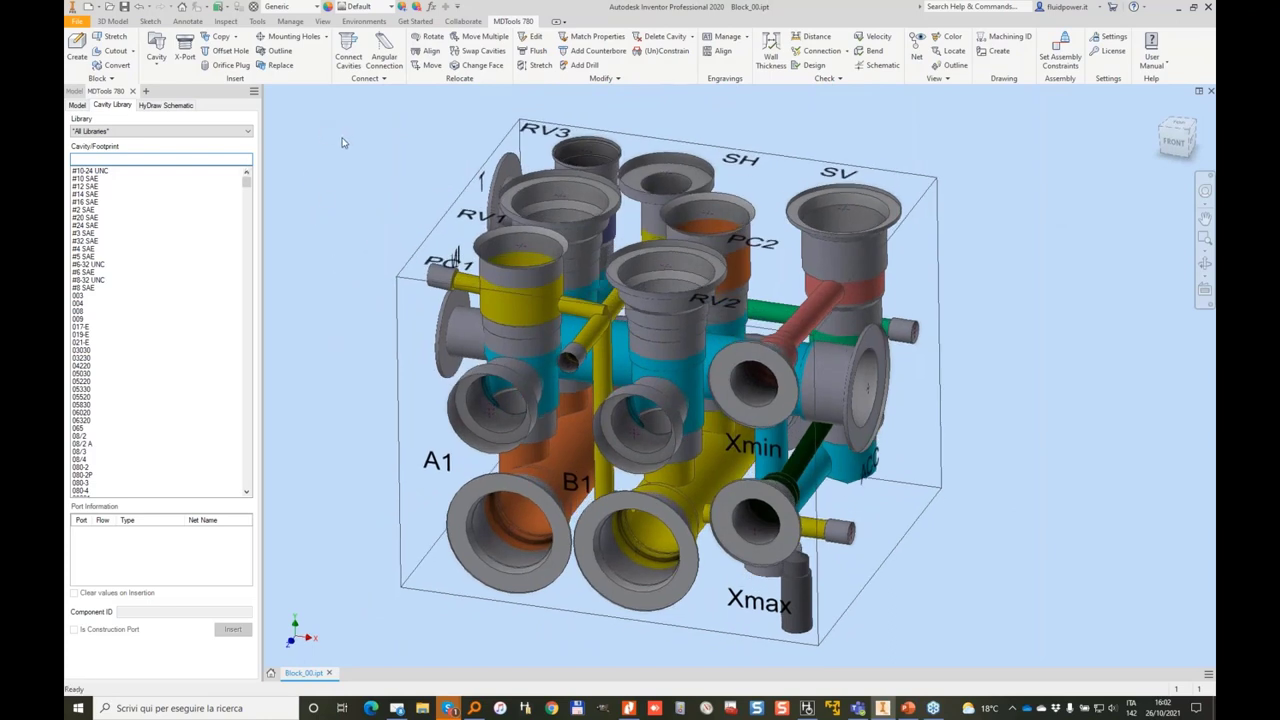
{"action": "left_click", "coordinate": [178, 107]}
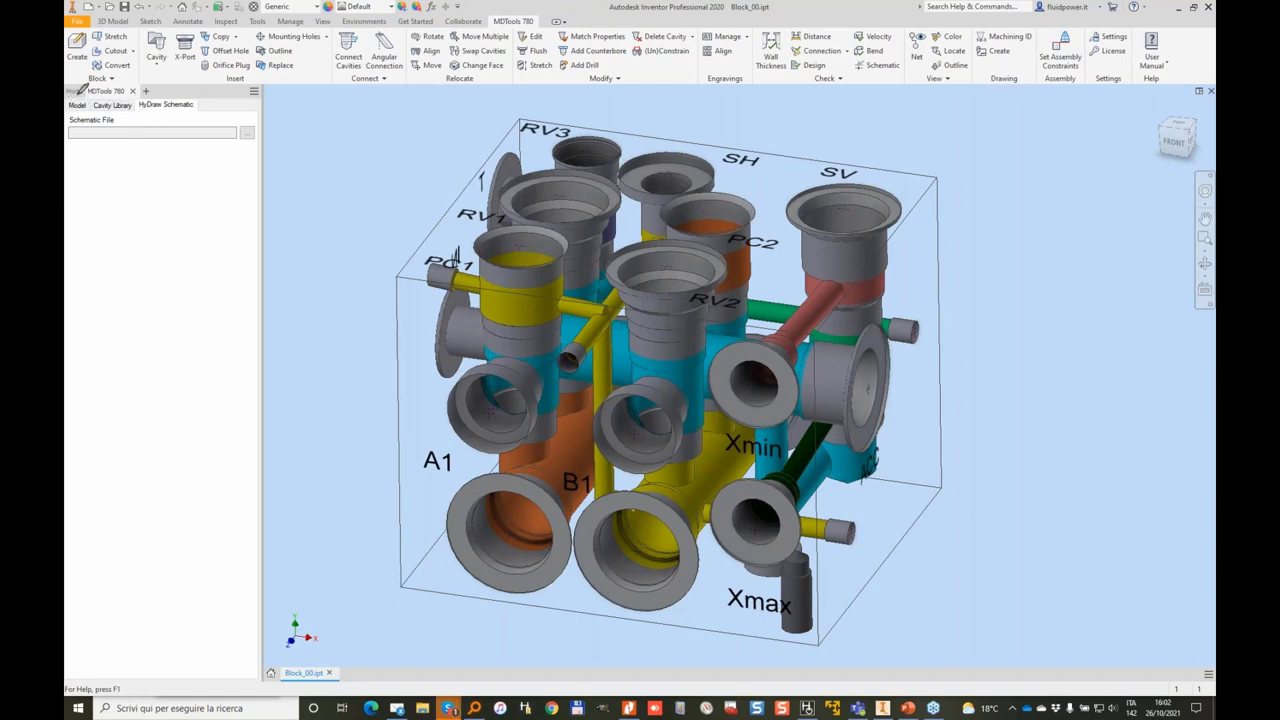
{"action": "mouse_move", "coordinate": [72, 93]}
{"action": "left_mouse_down"}
{"action": "mouse_move", "coordinate": [74, 117]}
{"action": "mouse_move", "coordinate": [92, 98]}
{"action": "mouse_move", "coordinate": [128, 108]}
{"action": "mouse_move", "coordinate": [96, 100]}
{"action": "mouse_move", "coordinate": [186, 88]}
{"action": "mouse_move", "coordinate": [142, 98]}
{"action": "left_mouse_up"}
{"action": "mouse_move", "coordinate": [77, 138]}
{"action": "left_mouse_down"}
{"action": "mouse_move", "coordinate": [200, 142]}
{"action": "mouse_move", "coordinate": [274, 118]}
{"action": "mouse_move", "coordinate": [76, 112]}
{"action": "mouse_move", "coordinate": [66, 141]}
{"action": "left_mouse_up"}
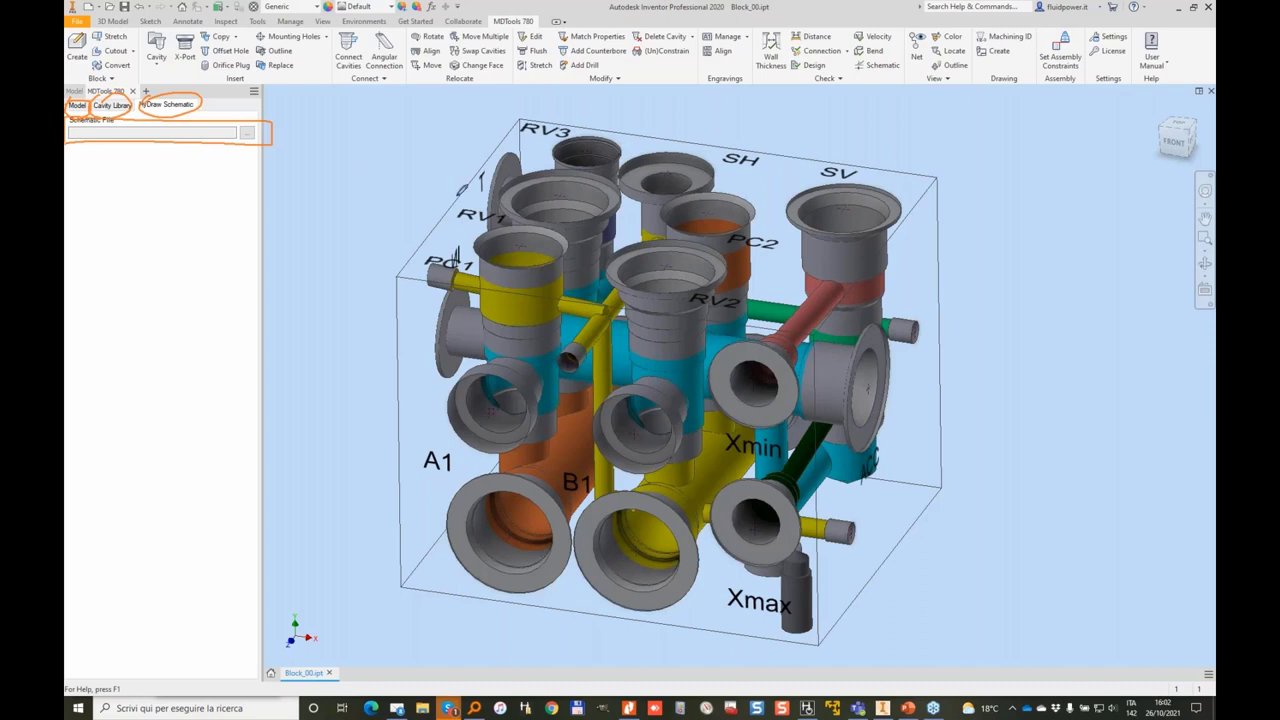
{"action": "mouse_move", "coordinate": [362, 124]}
{"action": "left_mouse_down"}
{"action": "mouse_move", "coordinate": [374, 581]}
{"action": "mouse_move", "coordinate": [936, 620]}
{"action": "mouse_move", "coordinate": [971, 151]}
{"action": "mouse_move", "coordinate": [388, 138]}
{"action": "left_mouse_up"}
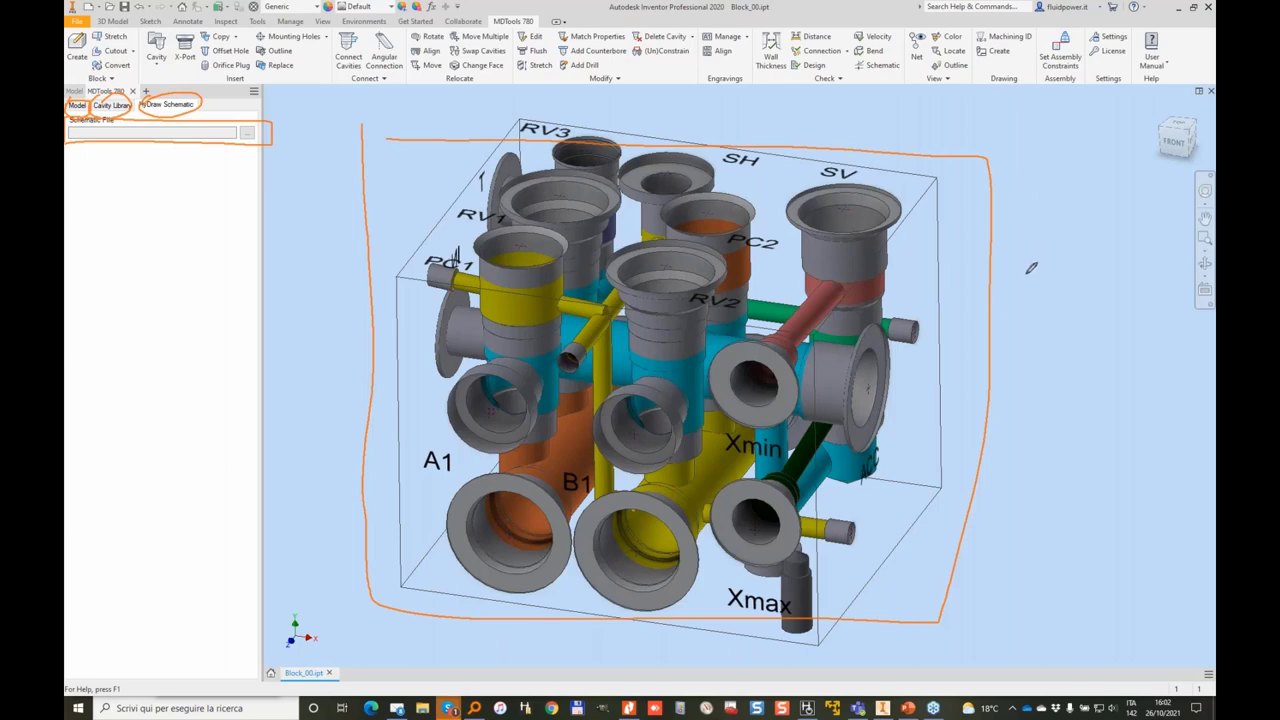
{"action": "mouse_move", "coordinate": [1025, 270]}
{"action": "left_mouse_down"}
{"action": "mouse_move", "coordinate": [1143, 237]}
{"action": "mouse_move", "coordinate": [1165, 252]}
{"action": "left_mouse_up"}
{"action": "left_click_drag", "start_coordinate": [1026, 230], "coordinate": [1063, 267]}
{"action": "left_click_drag", "start_coordinate": [1066, 172], "coordinate": [1100, 208]}
{"action": "mouse_move", "coordinate": [1104, 162]}
{"action": "left_mouse_down"}
{"action": "mouse_move", "coordinate": [1060, 208]}
{"action": "mouse_move", "coordinate": [1130, 178]}
{"action": "mouse_move", "coordinate": [1174, 206]}
{"action": "left_mouse_up"}
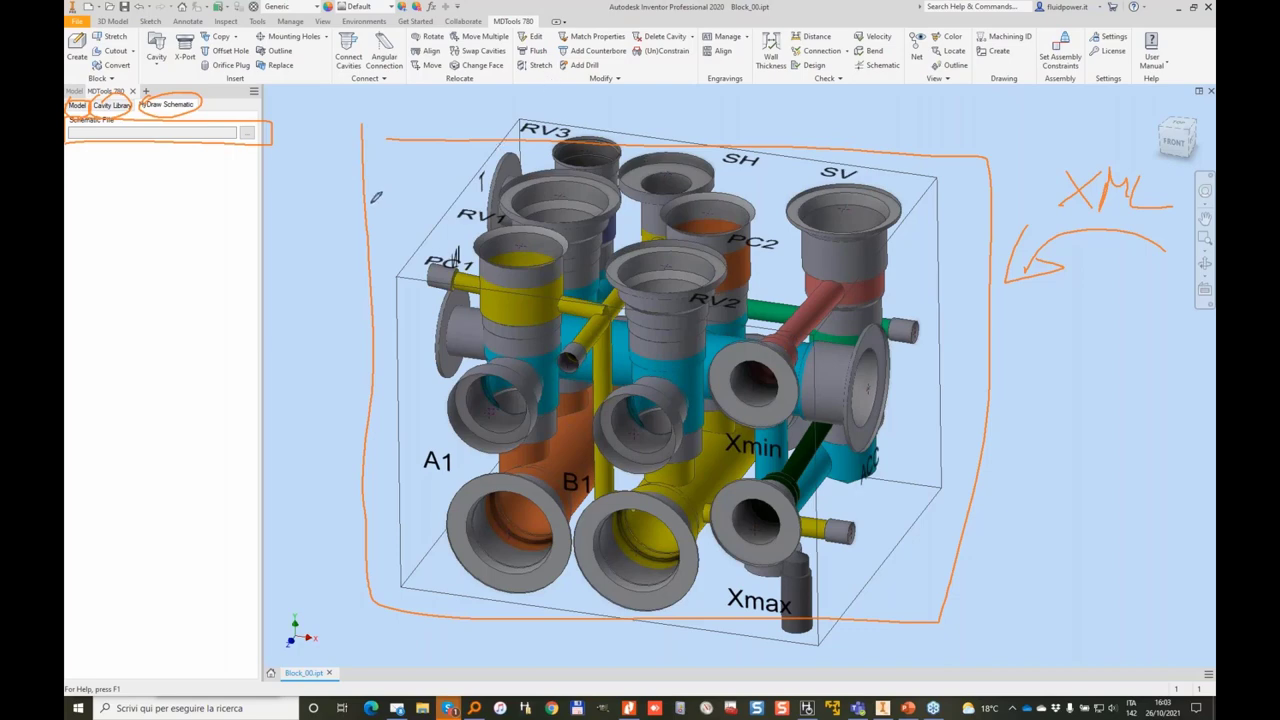
{"action": "mouse_move", "coordinate": [1008, 112]}
{"action": "left_mouse_down"}
{"action": "mouse_move", "coordinate": [1030, 280]}
{"action": "mouse_move", "coordinate": [1182, 282]}
{"action": "mouse_move", "coordinate": [1115, 122]}
{"action": "mouse_move", "coordinate": [1012, 124]}
{"action": "left_mouse_up"}
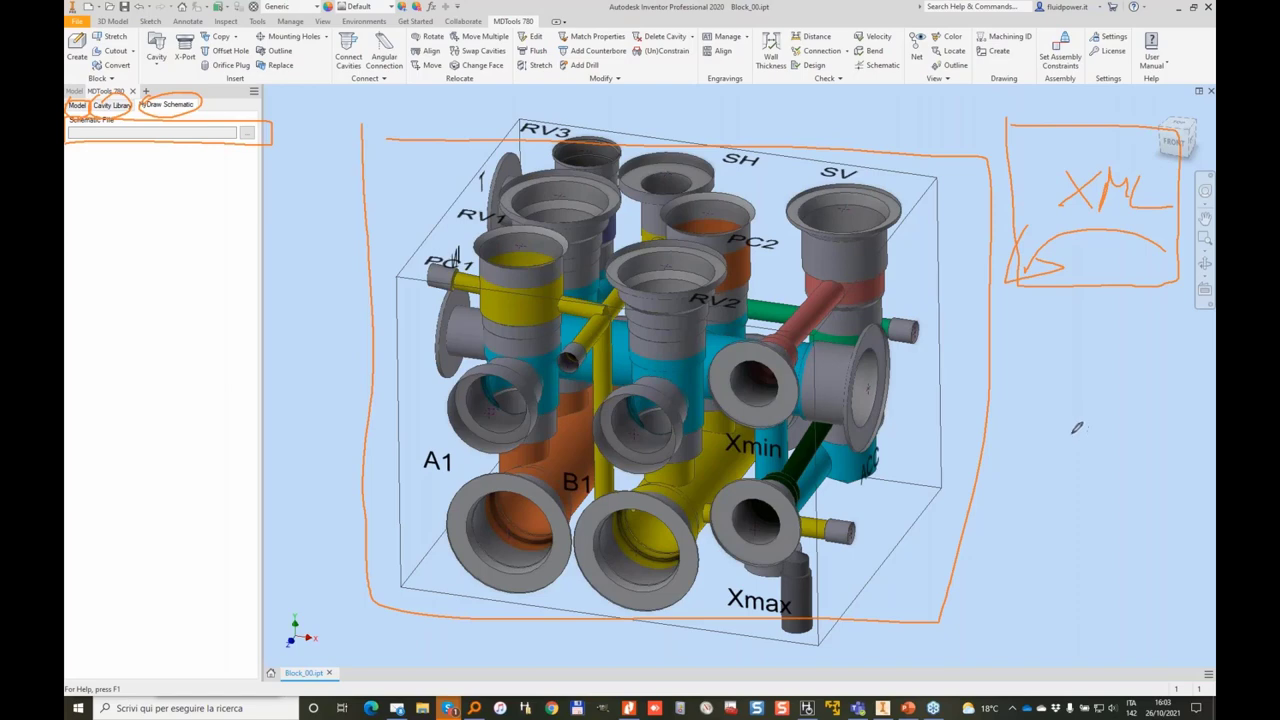
{"action": "mouse_move", "coordinate": [1067, 398]}
{"action": "left_mouse_down"}
{"action": "mouse_move", "coordinate": [1120, 443]}
{"action": "mouse_move", "coordinate": [1134, 414]}
{"action": "mouse_move", "coordinate": [1140, 456]}
{"action": "left_mouse_up"}
{"action": "mouse_move", "coordinate": [1060, 485]}
{"action": "left_mouse_down"}
{"action": "mouse_move", "coordinate": [1165, 469]}
{"action": "mouse_move", "coordinate": [1032, 574]}
{"action": "left_mouse_up"}
{"action": "left_click_drag", "start_coordinate": [1088, 522], "coordinate": [1036, 572]}
{"action": "left_click_drag", "start_coordinate": [1116, 560], "coordinate": [1098, 582]}
{"action": "mouse_move", "coordinate": [1100, 562]}
{"action": "left_mouse_down"}
{"action": "mouse_move", "coordinate": [1118, 580]}
{"action": "mouse_move", "coordinate": [1158, 548]}
{"action": "mouse_move", "coordinate": [1198, 572]}
{"action": "left_mouse_up"}
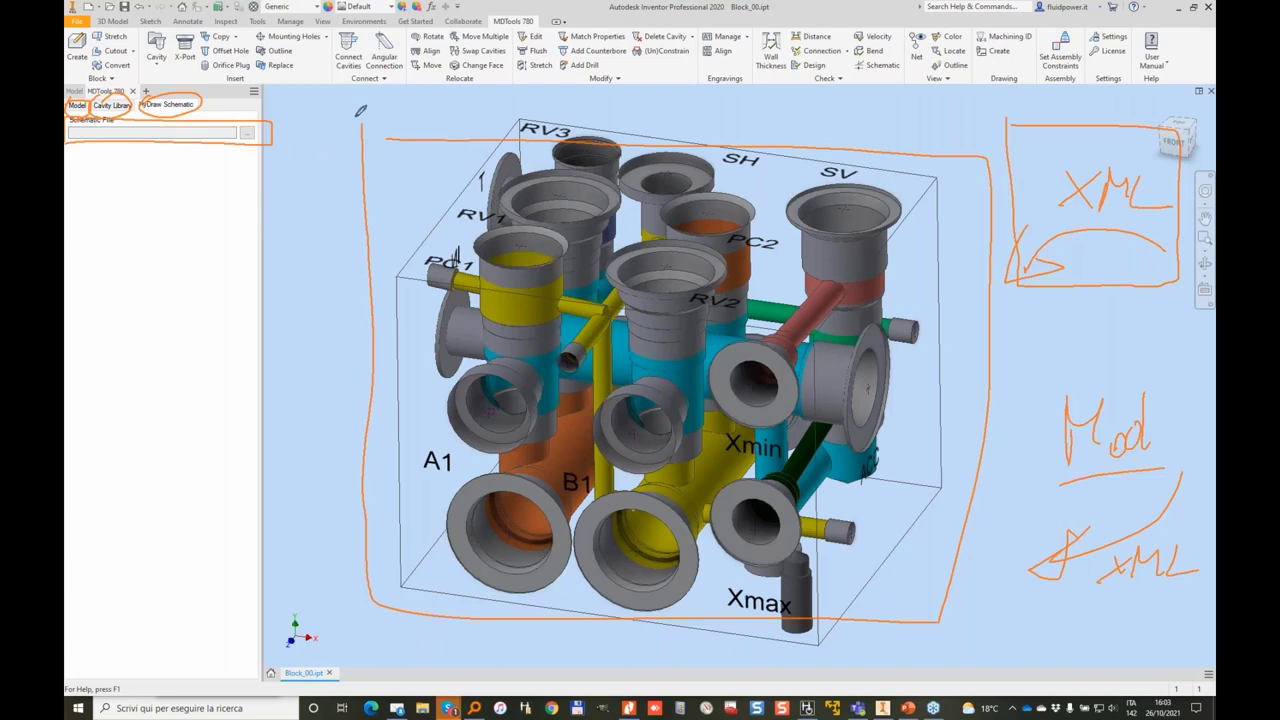
{"action": "left_click", "coordinate": [110, 79]}
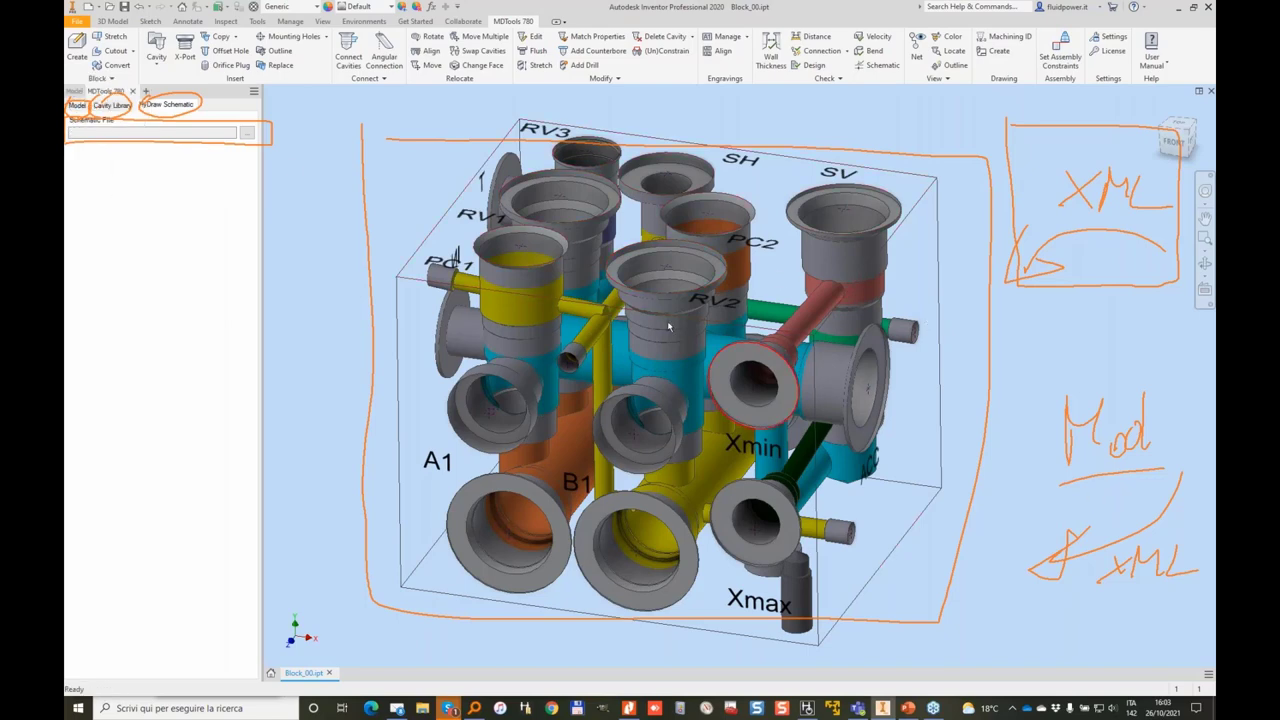
{"action": "left_click", "coordinate": [110, 79]}
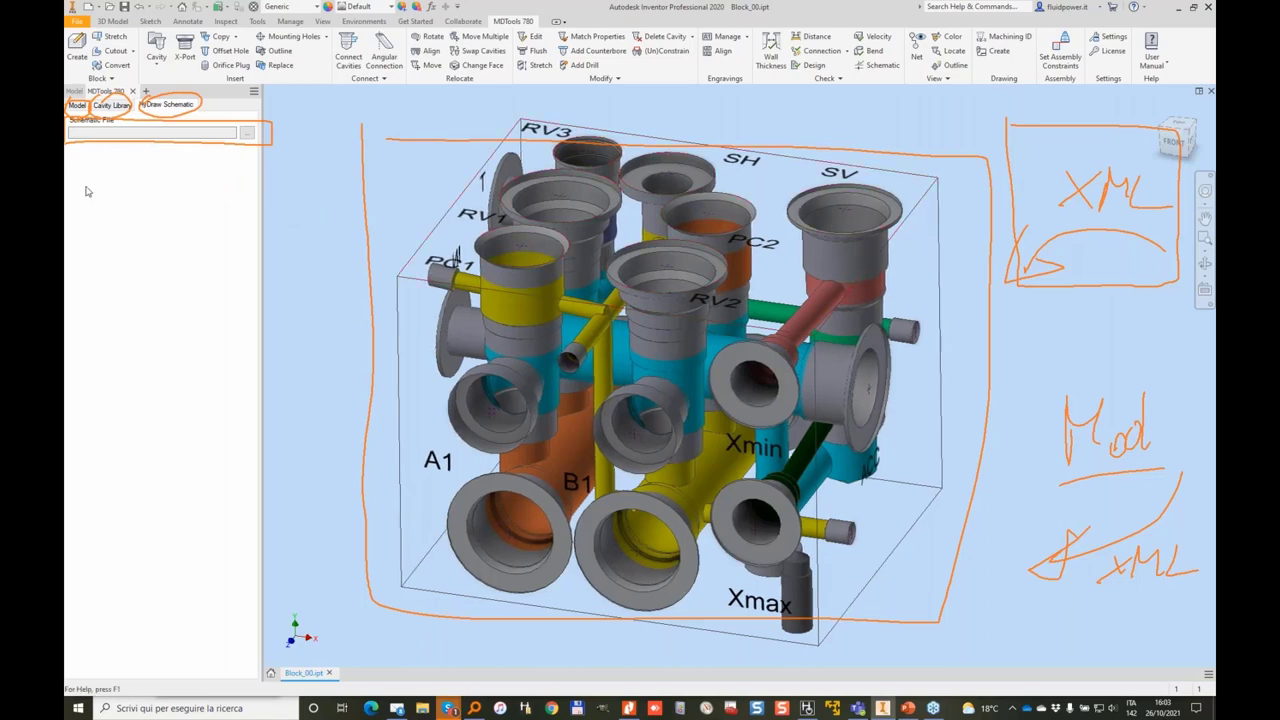
{"action": "key", "text": "Escape"}
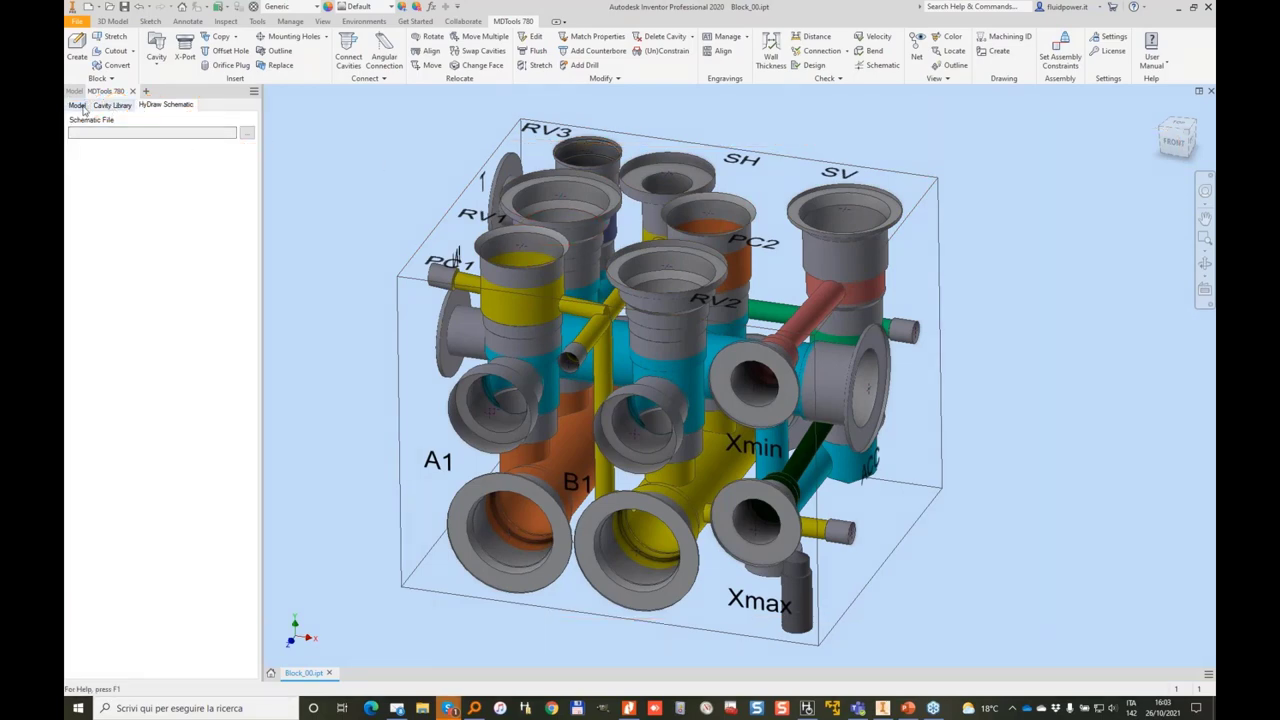
Show the list of nets in the Block_00.ipt manifold model.
{"action": "left_click", "coordinate": [77, 105]}
{"action": "left_click", "coordinate": [108, 139]}
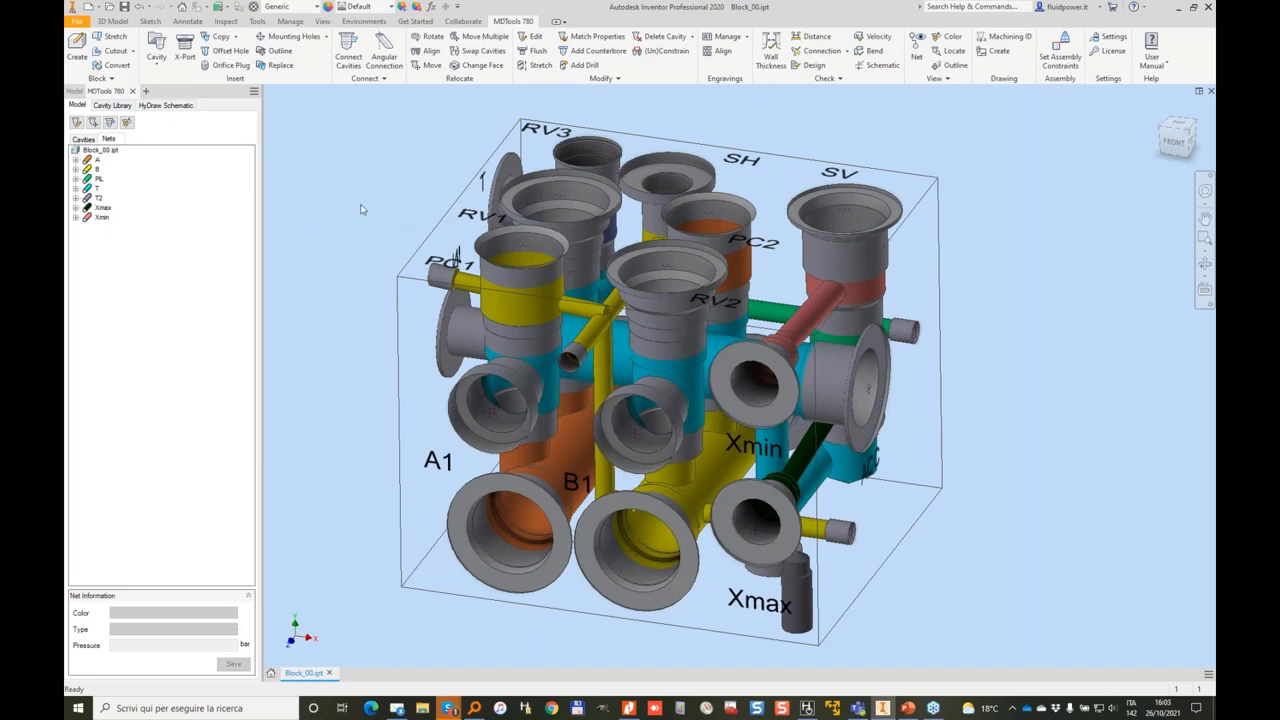
Switch to HyDraw CAD and examine the manifold circuit between ports A2/B2 and A1/B1 up close.
{"action": "left_click", "coordinate": [807, 708]}
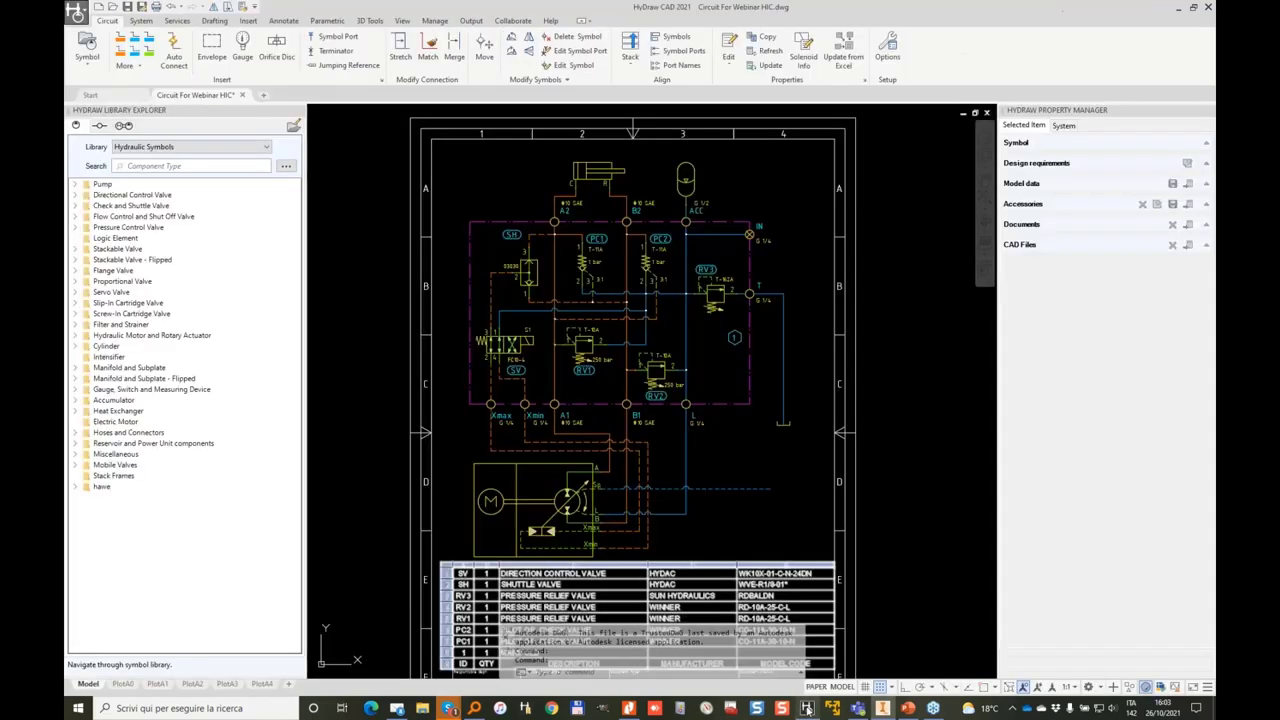
{"action": "scroll", "coordinate": [407, 137], "scroll_direction": "up", "scroll_amount": 3}
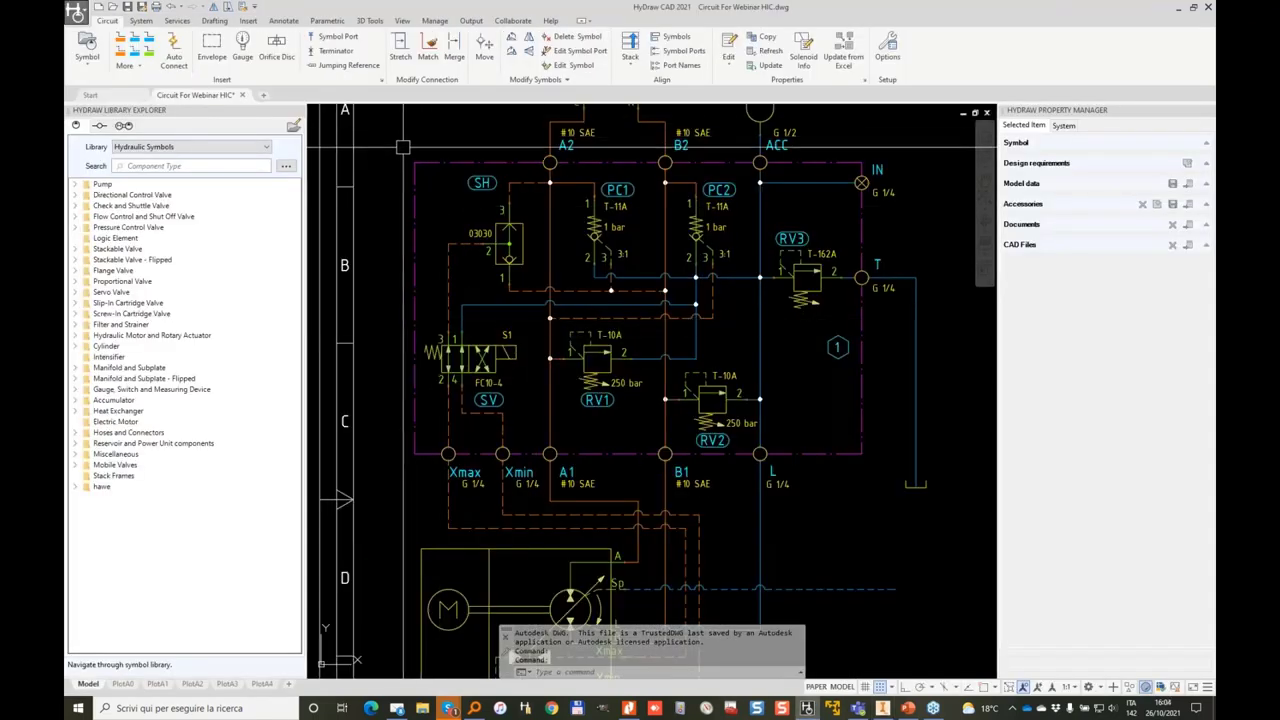
{"action": "middle_click_drag", "start_coordinate": [404, 142], "coordinate": [399, 195]}
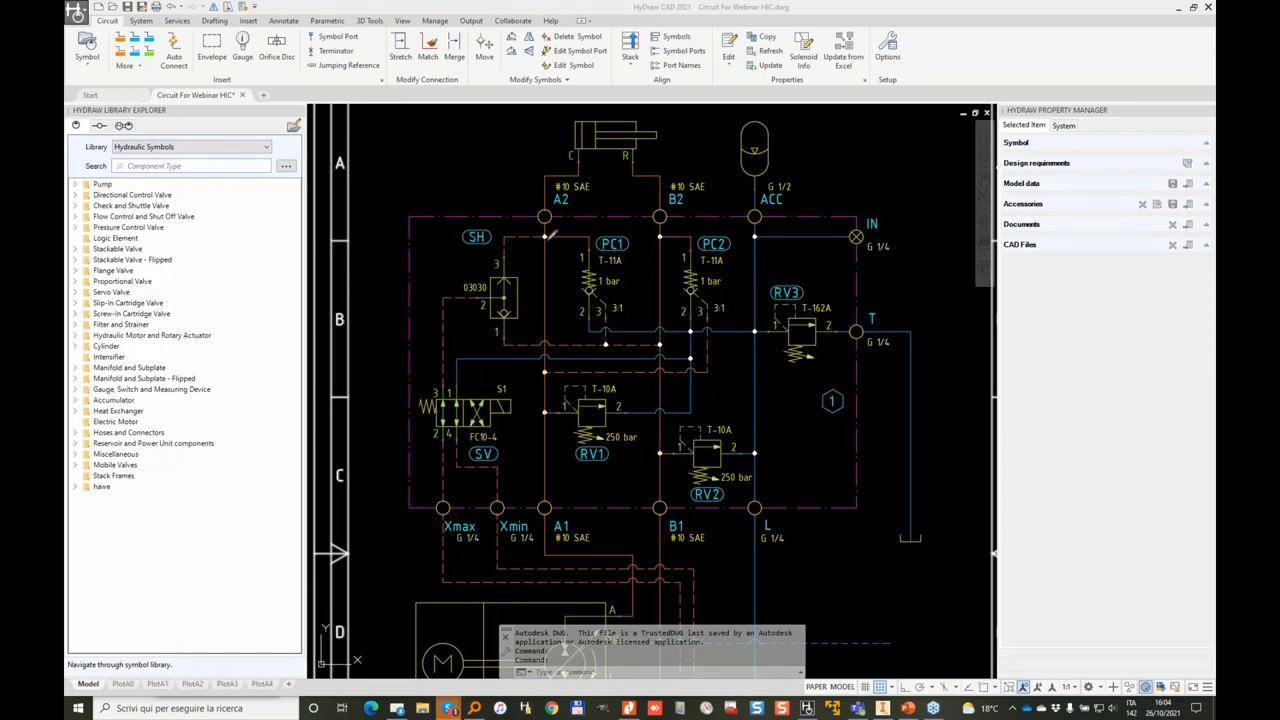
{"action": "mouse_move", "coordinate": [548, 217]}
{"action": "left_mouse_down"}
{"action": "mouse_move", "coordinate": [543, 510]}
{"action": "mouse_move", "coordinate": [558, 466]}
{"action": "mouse_move", "coordinate": [567, 502]}
{"action": "left_mouse_up"}
{"action": "left_click_drag", "start_coordinate": [550, 487], "coordinate": [572, 484]}
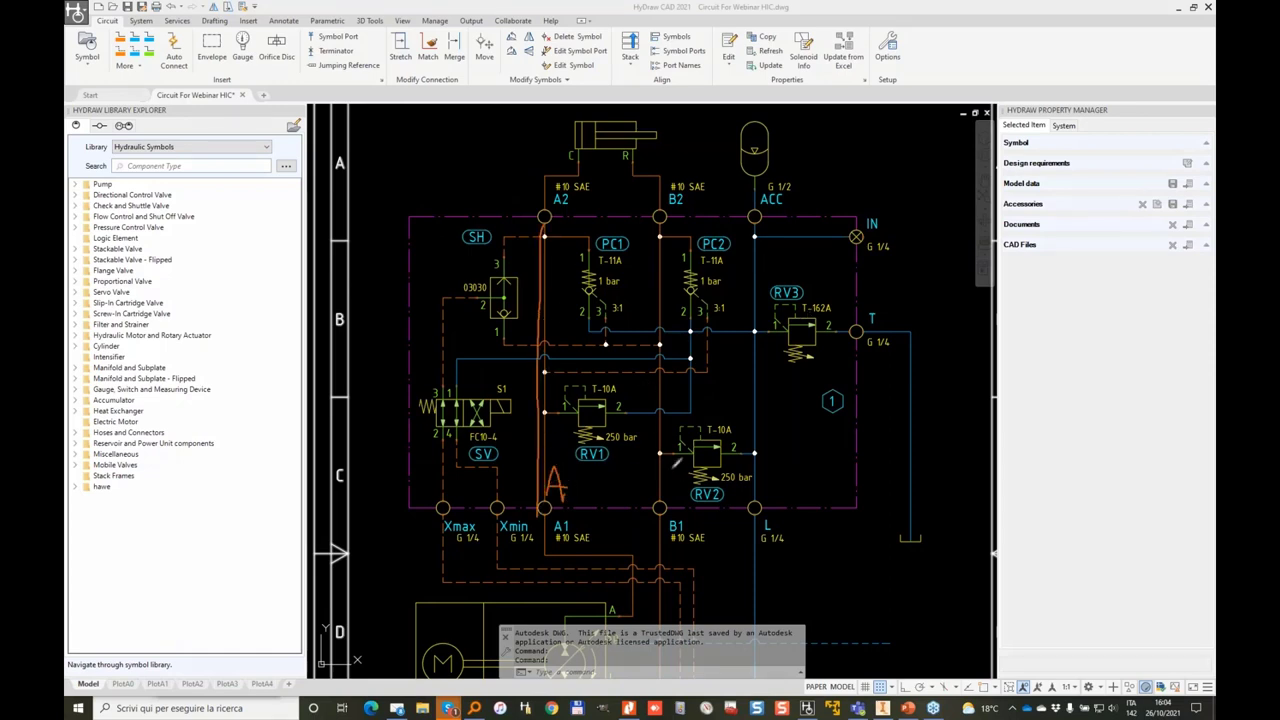
{"action": "left_click_drag", "start_coordinate": [663, 215], "coordinate": [660, 510]}
{"action": "left_click_drag", "start_coordinate": [640, 461], "coordinate": [641, 496]}
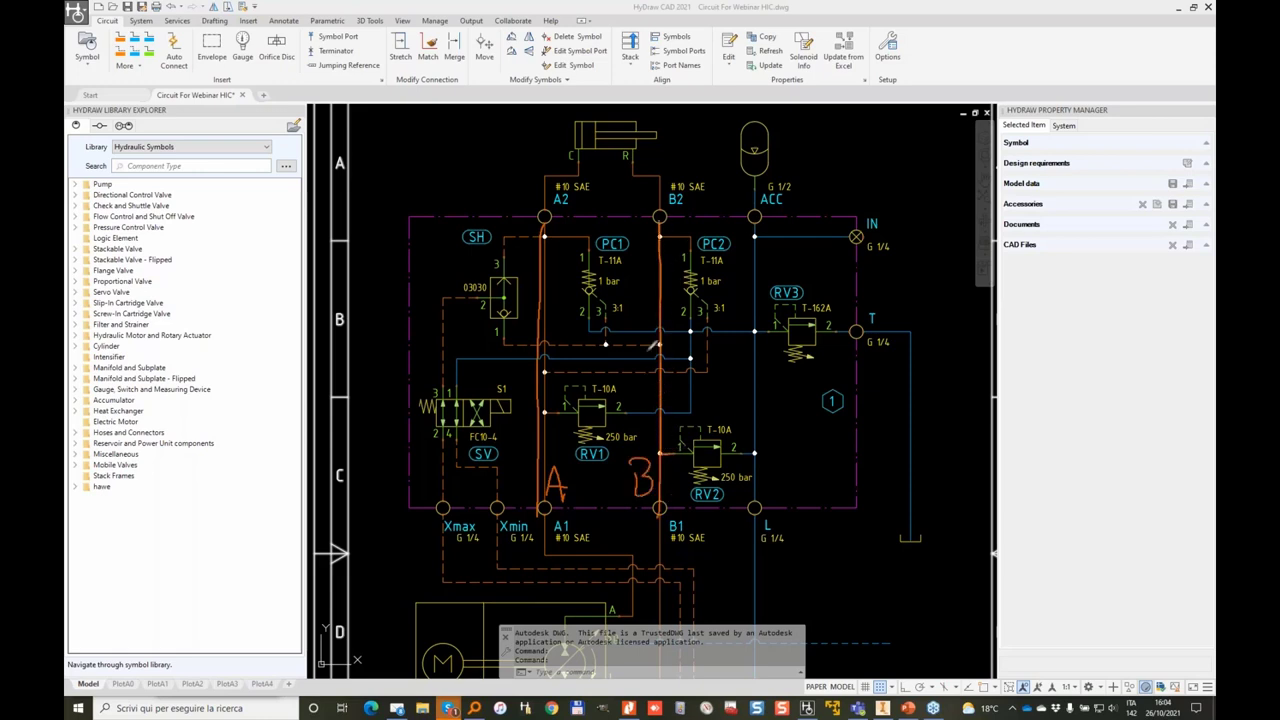
{"action": "left_click_drag", "start_coordinate": [655, 345], "coordinate": [505, 346]}
{"action": "left_click_drag", "start_coordinate": [662, 237], "coordinate": [689, 248]}
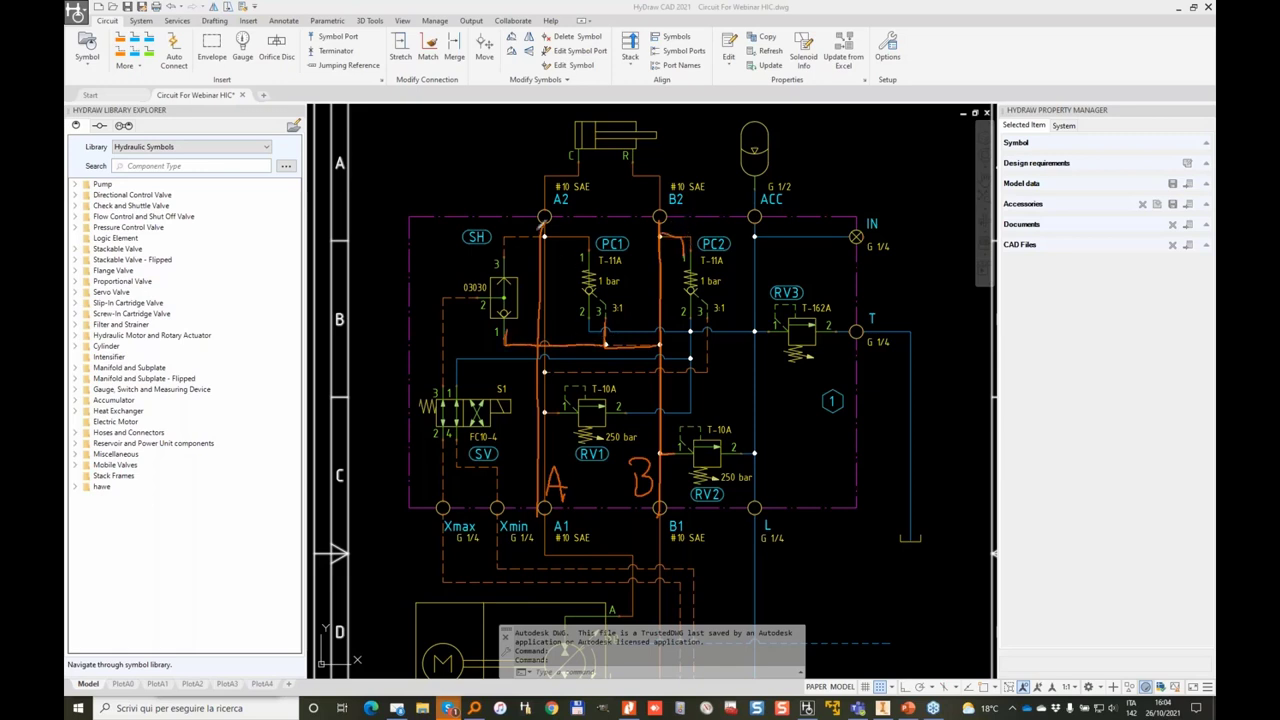
{"action": "mouse_move", "coordinate": [587, 252]}
{"action": "left_mouse_down"}
{"action": "mouse_move", "coordinate": [532, 238]}
{"action": "mouse_move", "coordinate": [506, 268]}
{"action": "left_mouse_up"}
Switch to Inventor and go through the net information of the manifold's nets, from A to Xmin.
{"action": "left_click", "coordinate": [883, 708]}
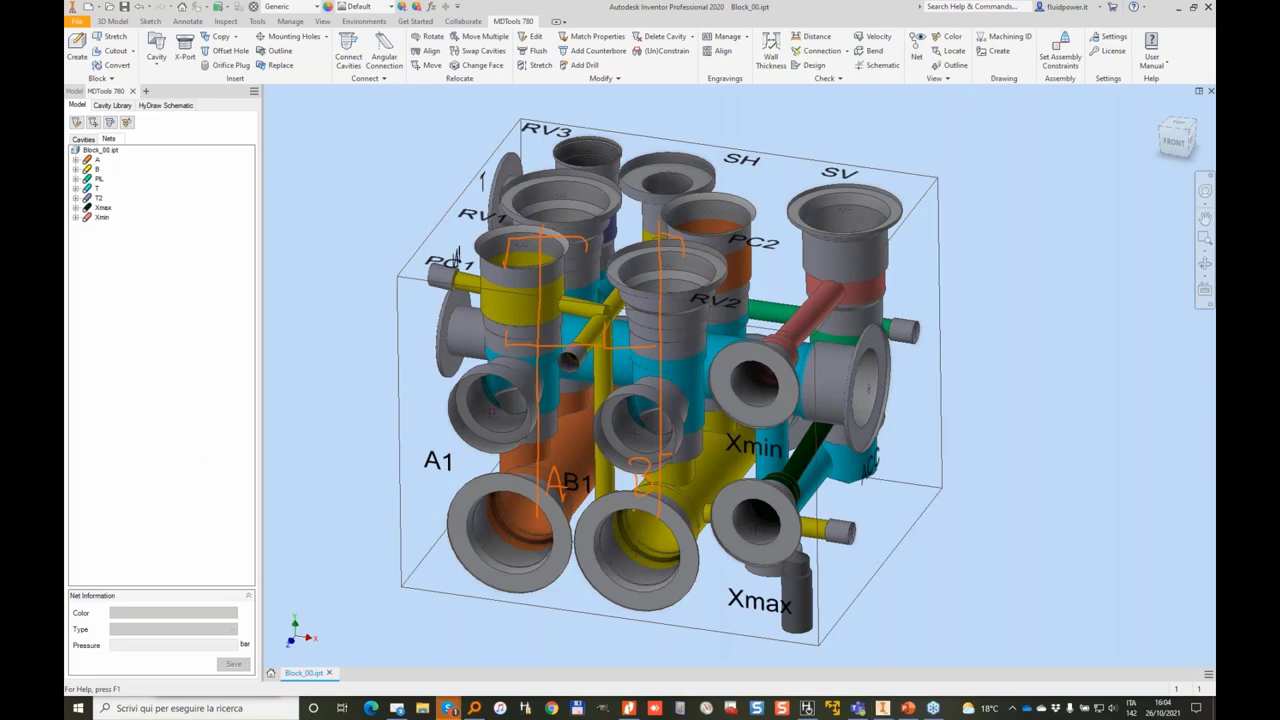
{"action": "left_click", "coordinate": [97, 160]}
{"action": "left_click", "coordinate": [97, 169]}
{"action": "left_click", "coordinate": [98, 178]}
{"action": "left_click", "coordinate": [98, 188]}
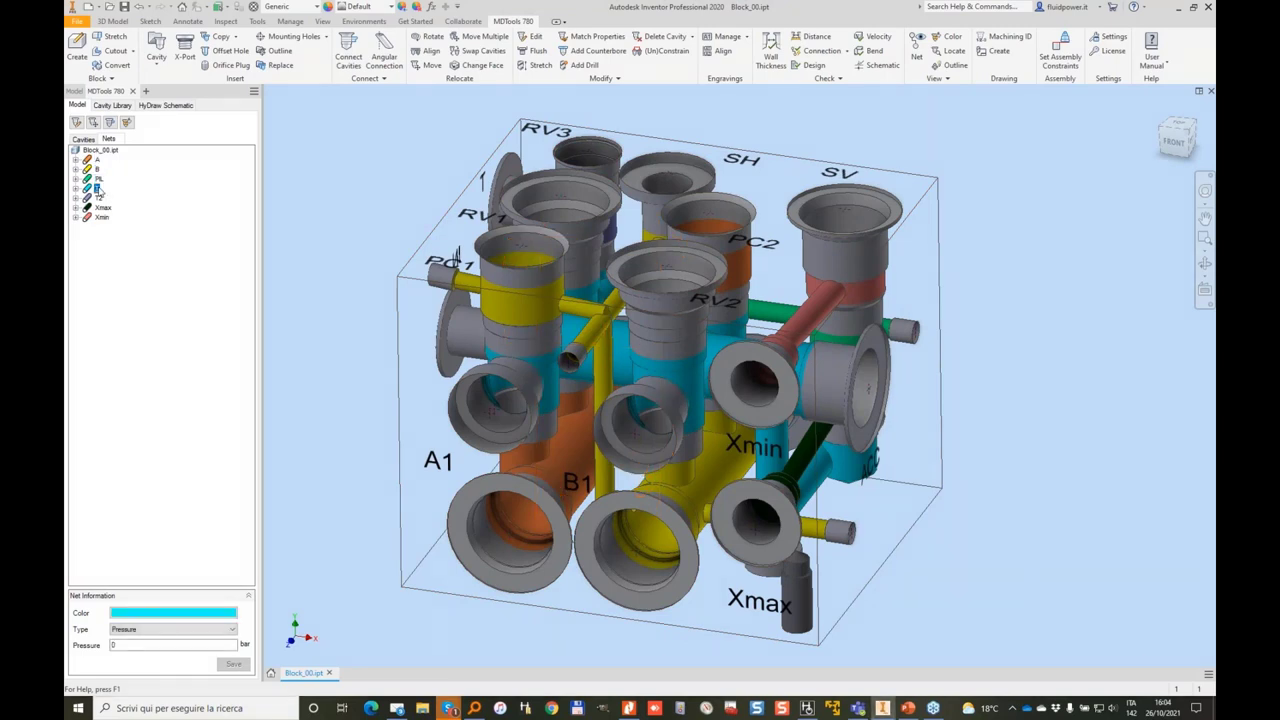
{"action": "left_click", "coordinate": [98, 198]}
{"action": "left_click", "coordinate": [101, 217]}
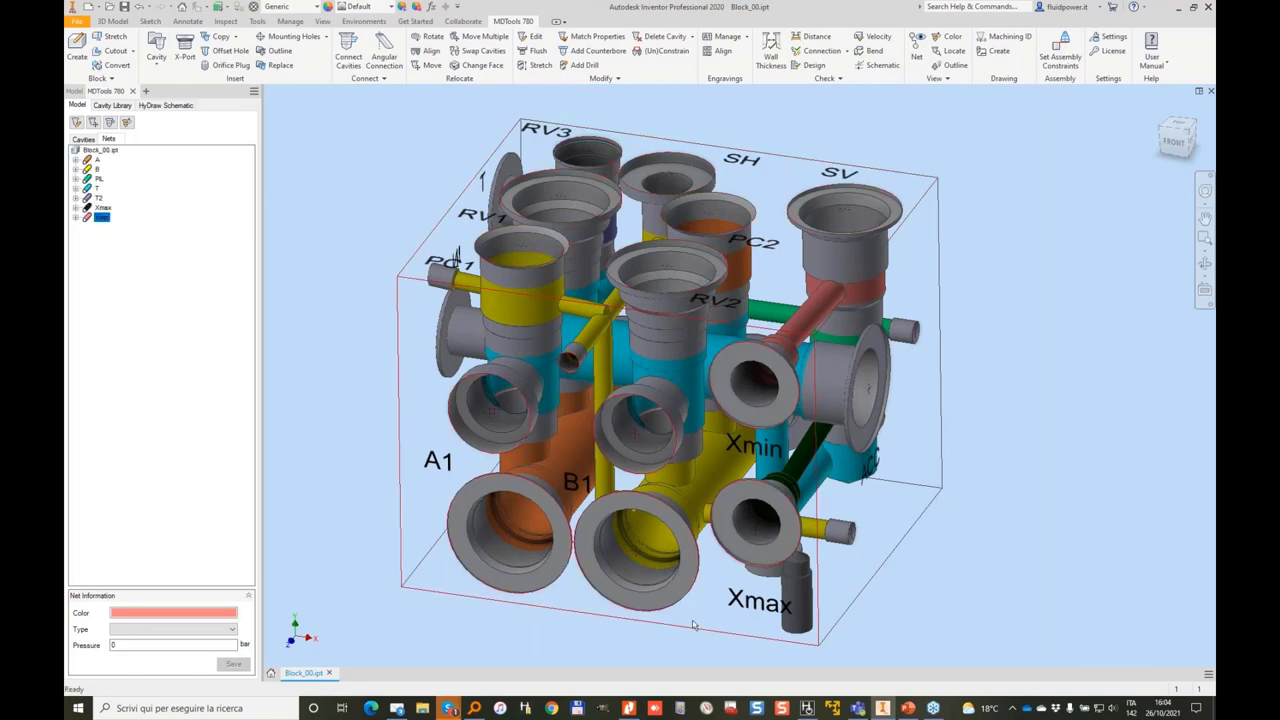
Switch to HyDraw CAD, create a net list for the manifold envelope and move its dialog clear of the circuit.
{"action": "left_click", "coordinate": [807, 708]}
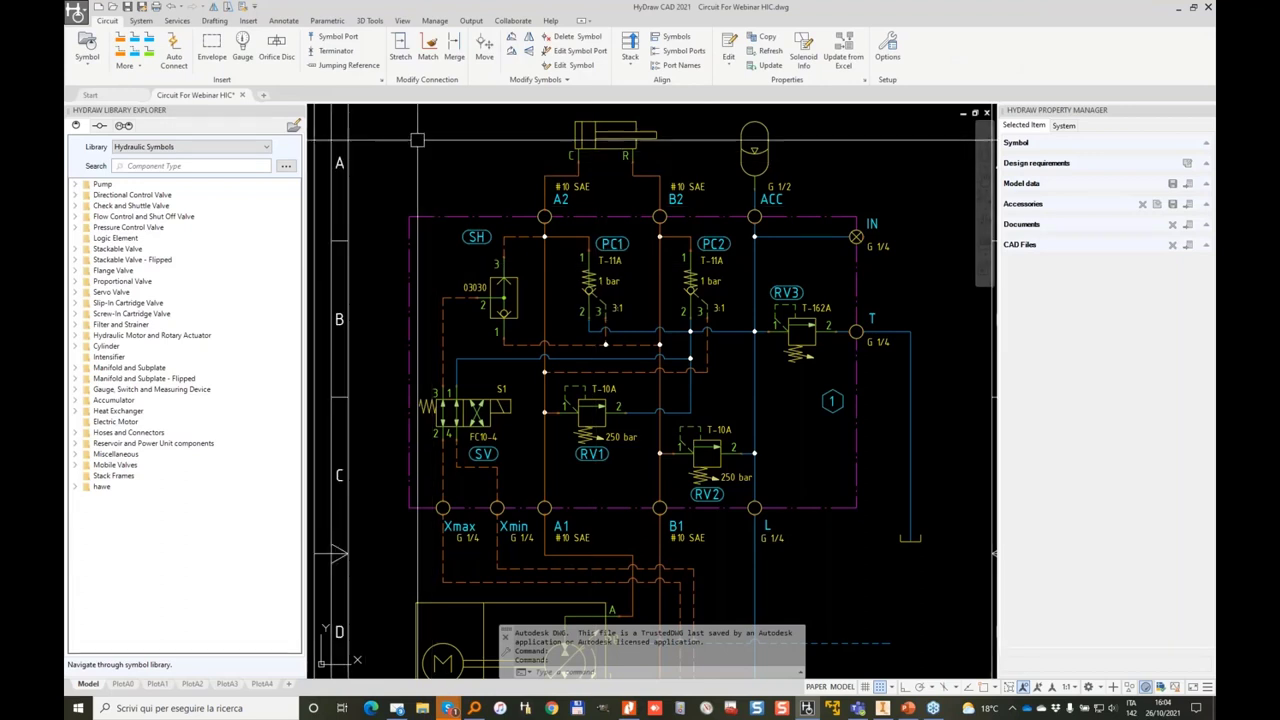
{"action": "key", "text": "Escape"}
{"action": "left_click", "coordinate": [140, 21]}
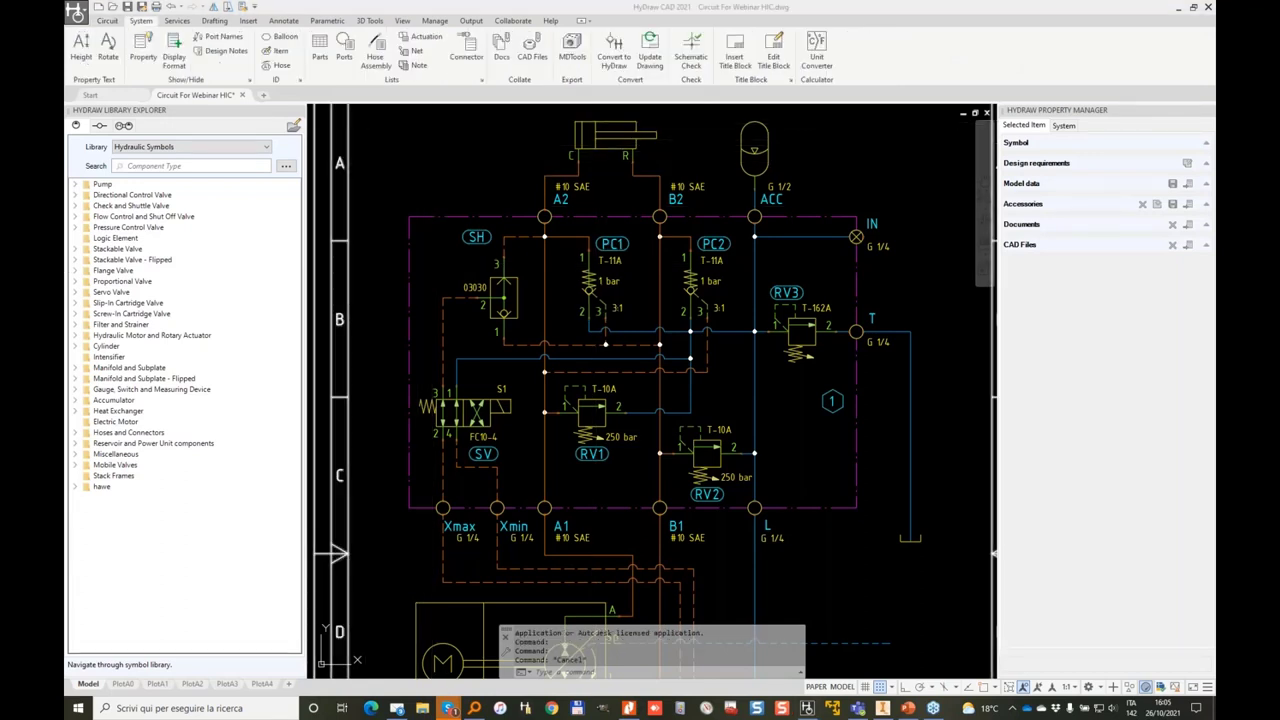
{"action": "mouse_move", "coordinate": [434, 42]}
{"action": "left_mouse_down"}
{"action": "mouse_move", "coordinate": [372, 53]}
{"action": "mouse_move", "coordinate": [404, 42]}
{"action": "left_mouse_up"}
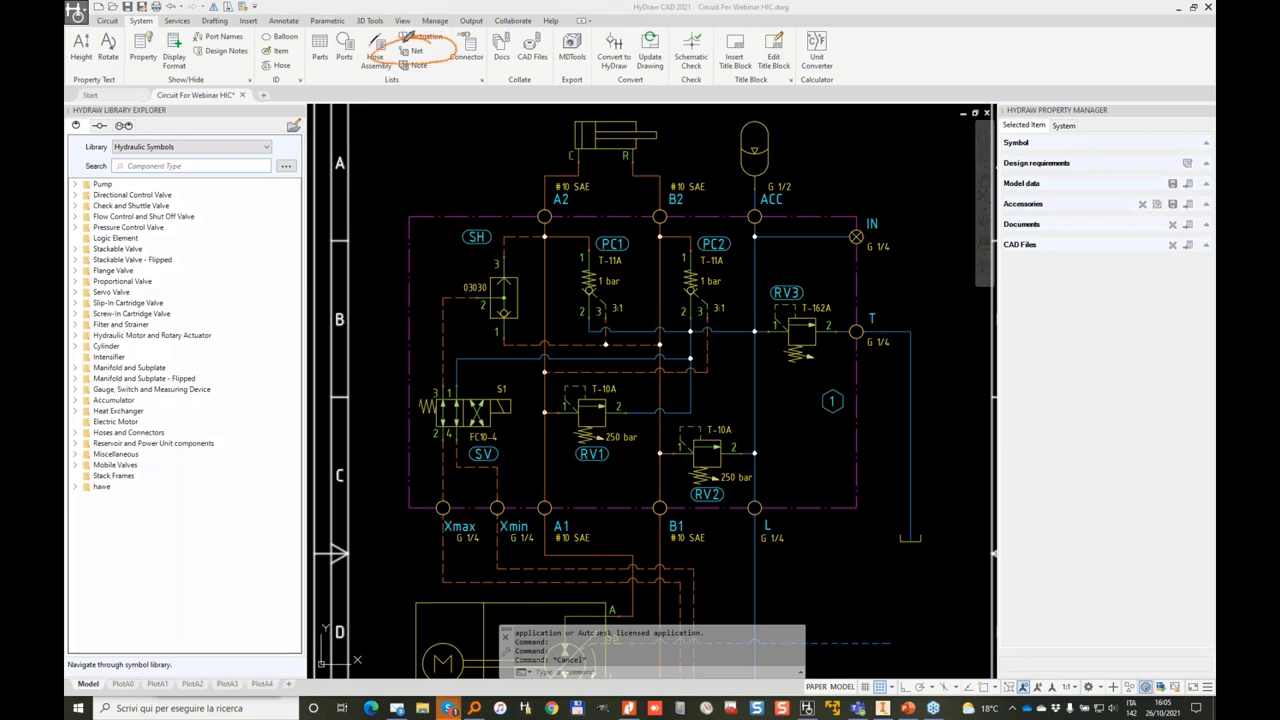
{"action": "left_click", "coordinate": [417, 51]}
{"action": "left_click", "coordinate": [458, 216]}
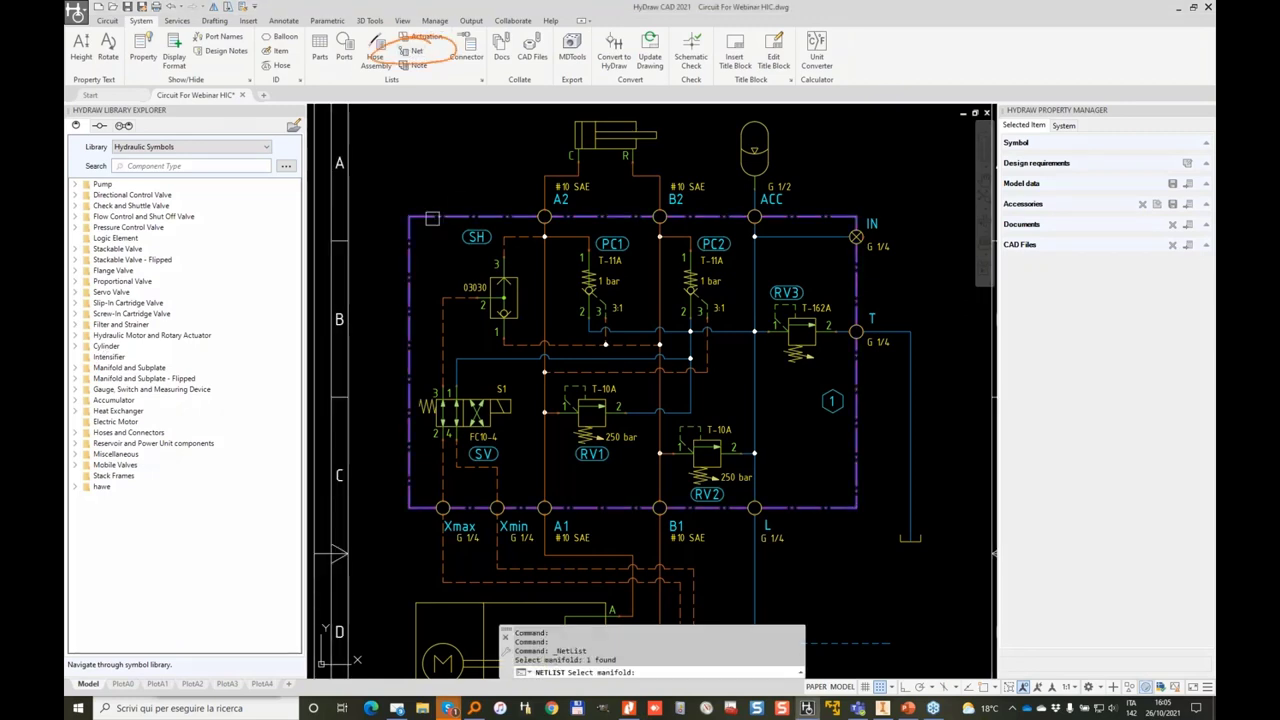
{"action": "key", "text": "Return"}
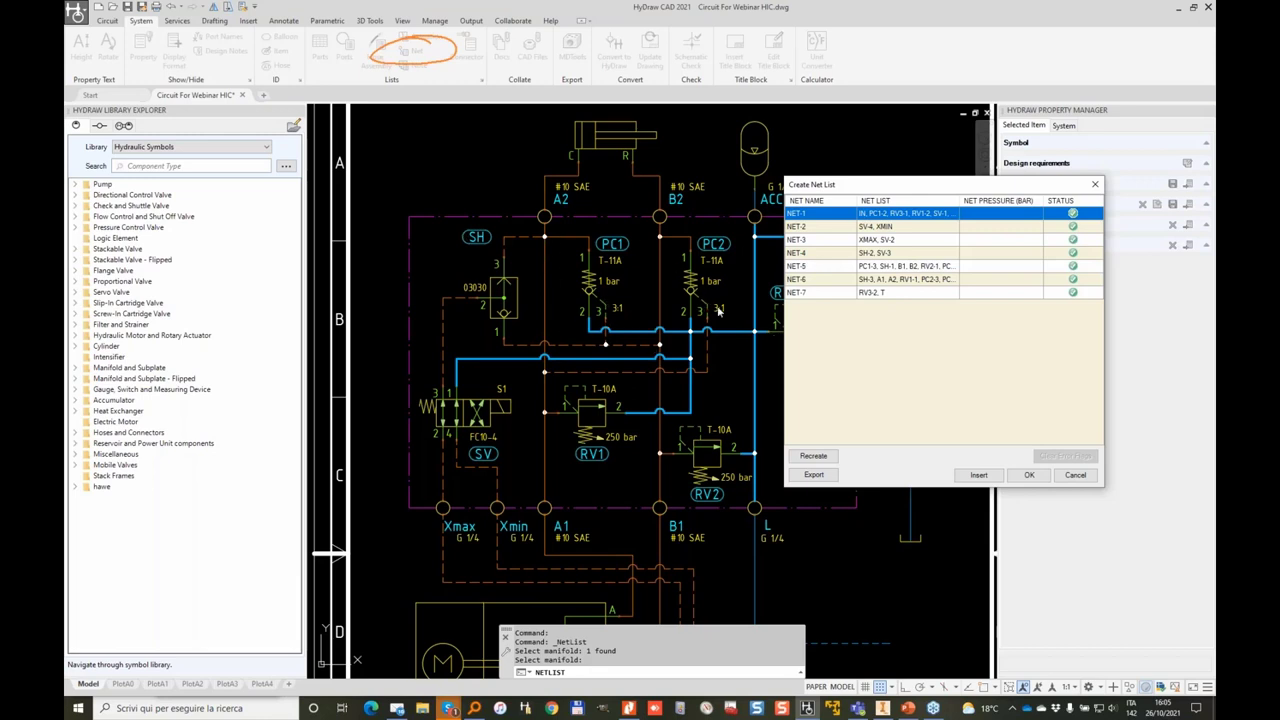
{"action": "left_click_drag", "start_coordinate": [941, 186], "coordinate": [1025, 244]}
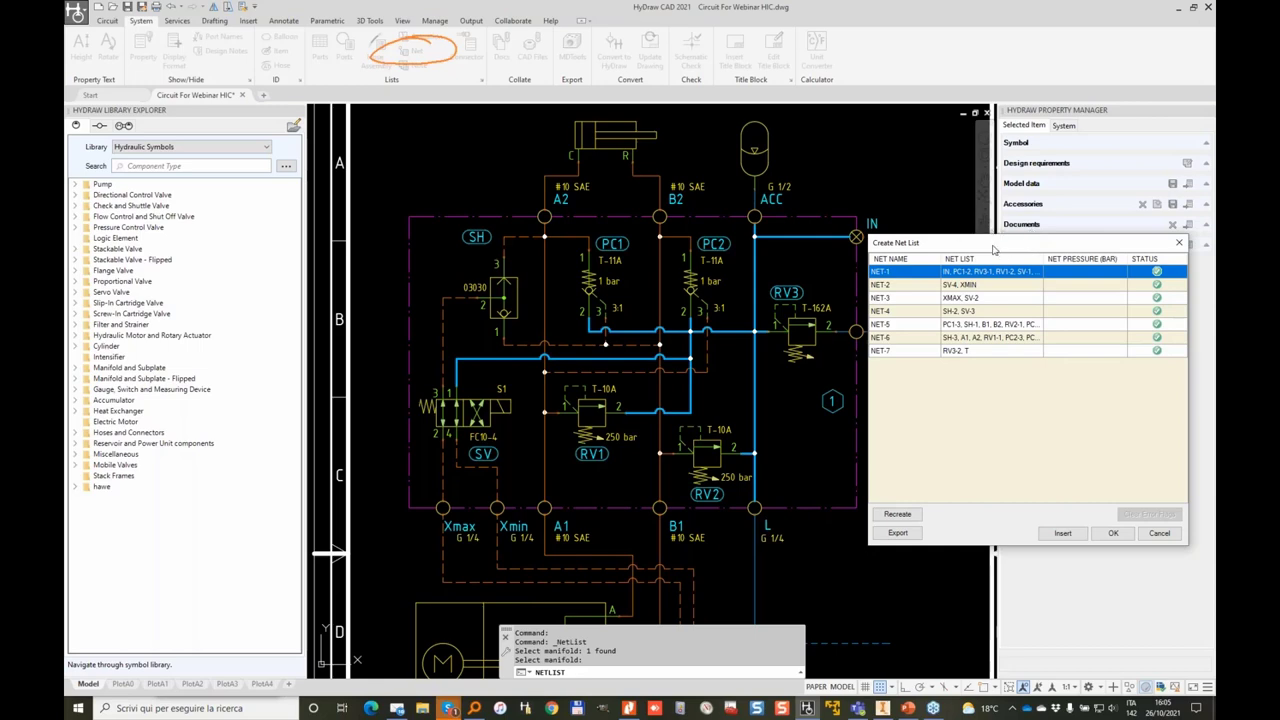
Rename NET-1 as T and NET-2 as Xmin in the net list.
{"action": "left_click", "coordinate": [895, 272]}
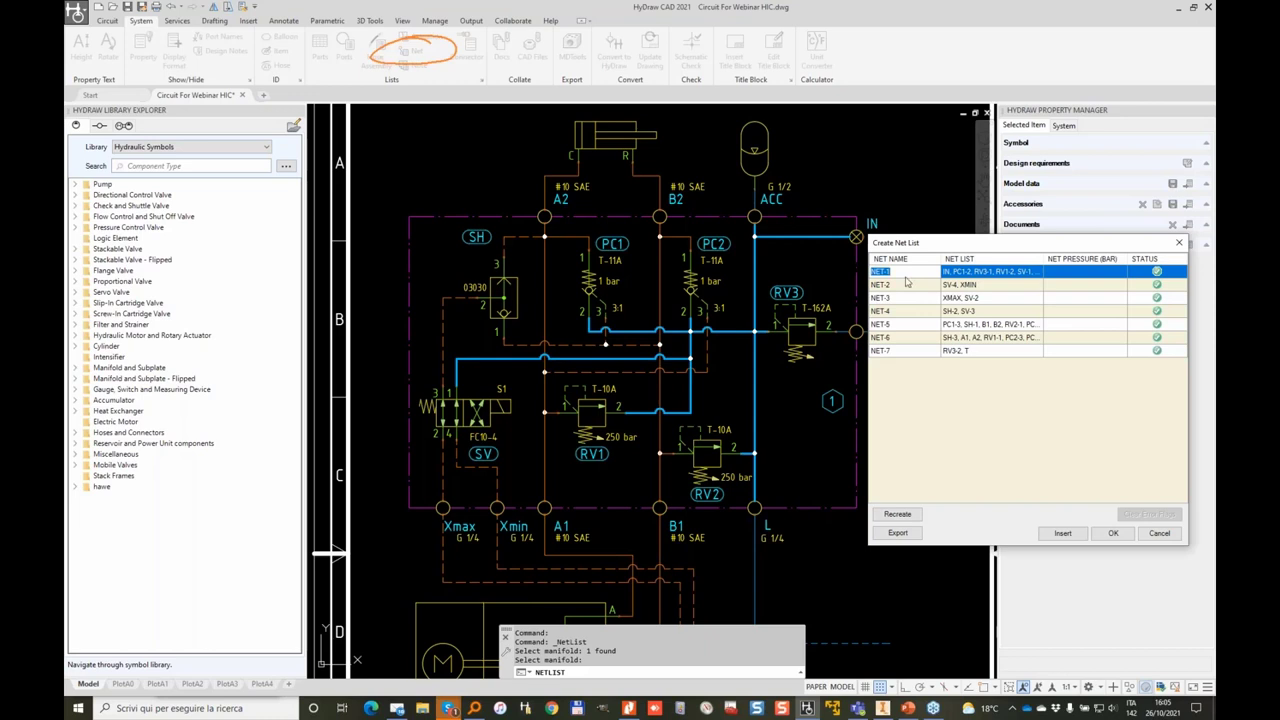
{"action": "type", "text": "T"}
{"action": "left_click", "coordinate": [910, 287]}
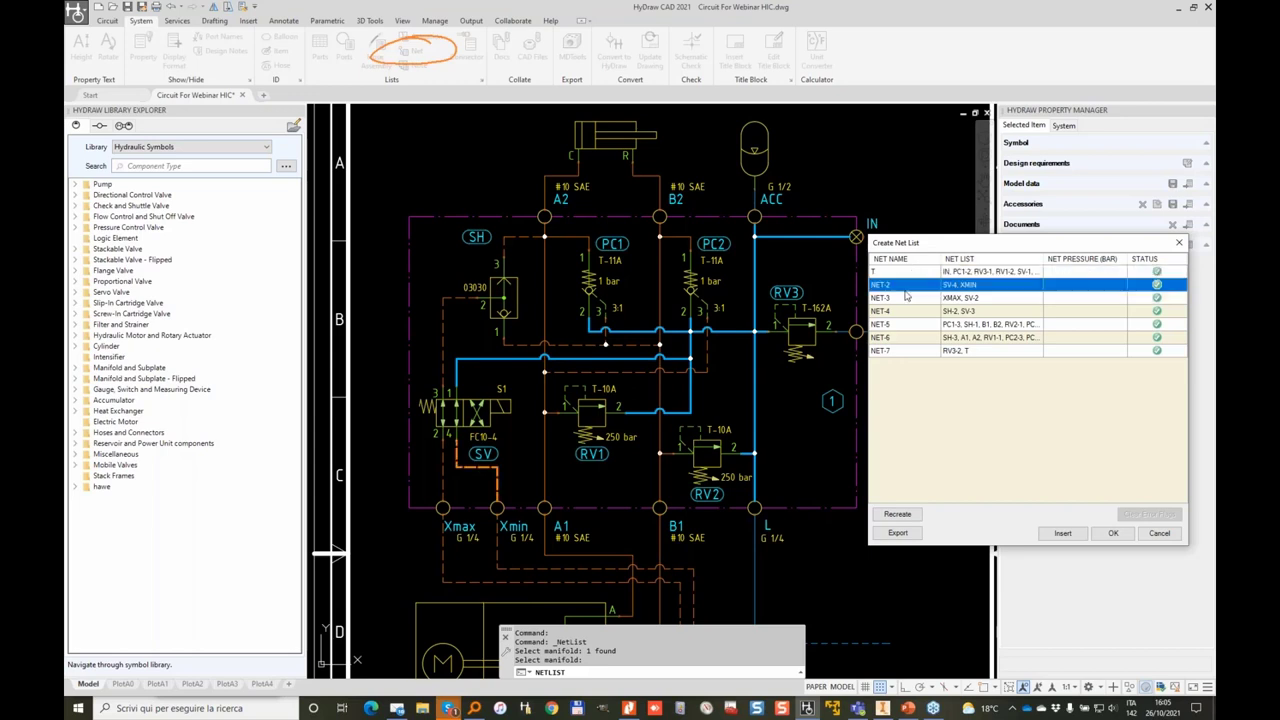
{"action": "left_click", "coordinate": [905, 286]}
{"action": "type", "text": "X"}
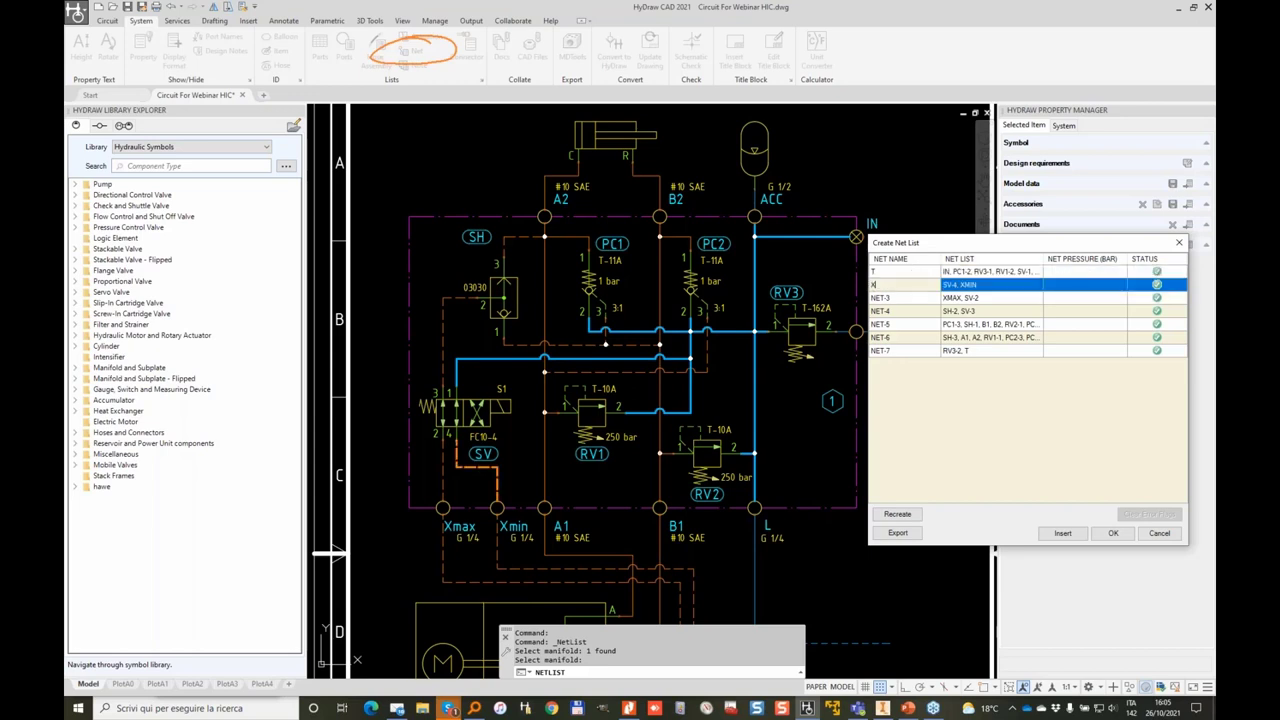
{"action": "type", "text": "min"}
{"action": "key", "text": "Return"}
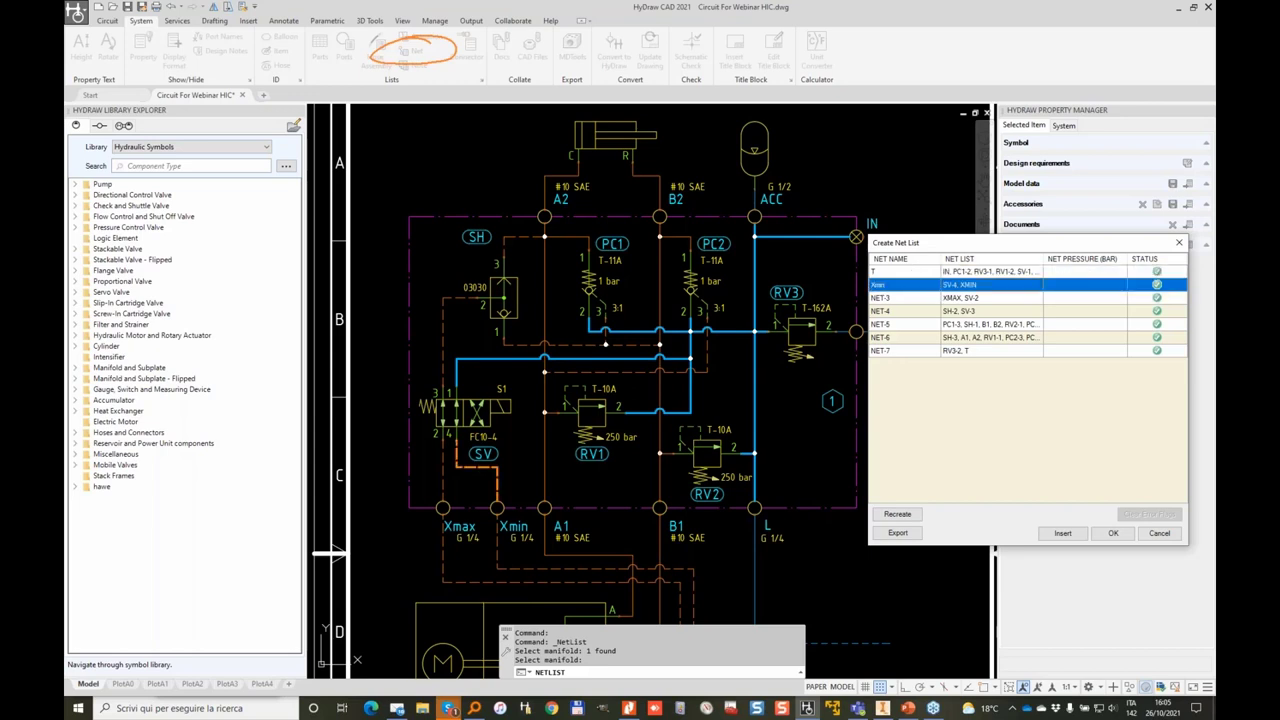
Rename NET-3 as Xmax in the net list and select NET-4.
{"action": "left_click", "coordinate": [903, 297]}
{"action": "left_click", "coordinate": [903, 297]}
{"action": "type", "text": "X"}
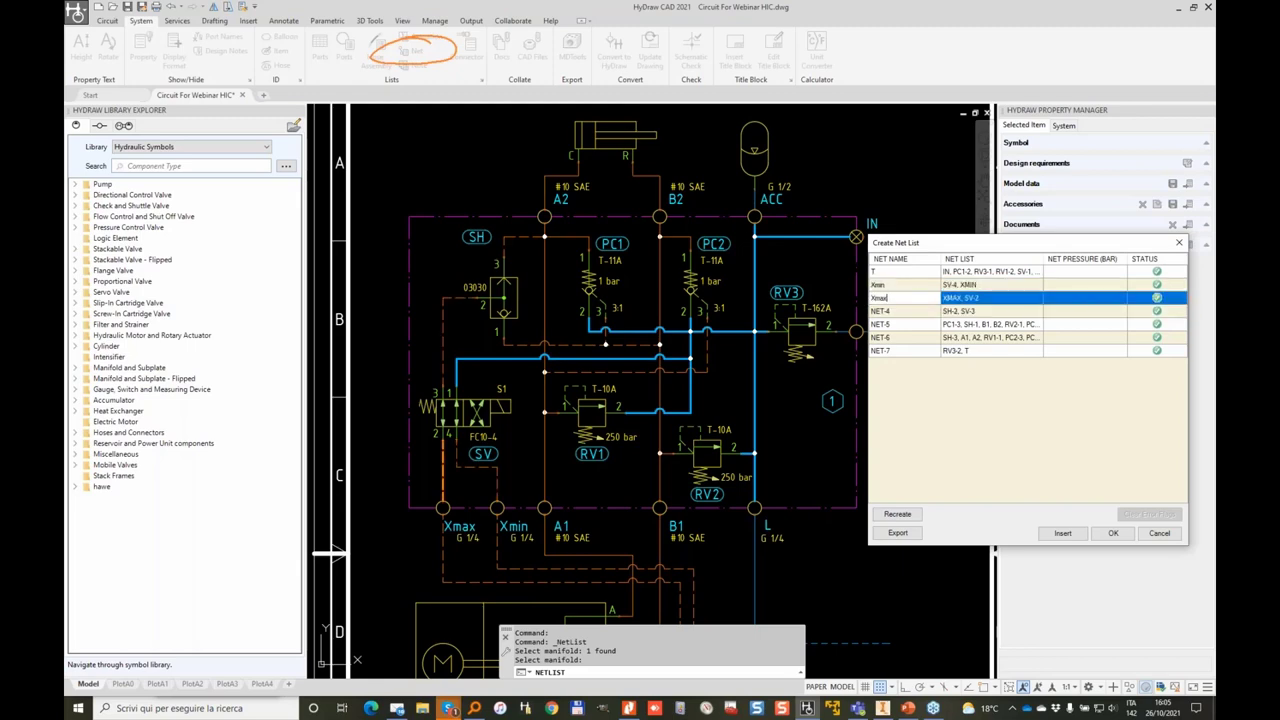
{"action": "type", "text": "max"}
{"action": "left_click", "coordinate": [901, 313]}
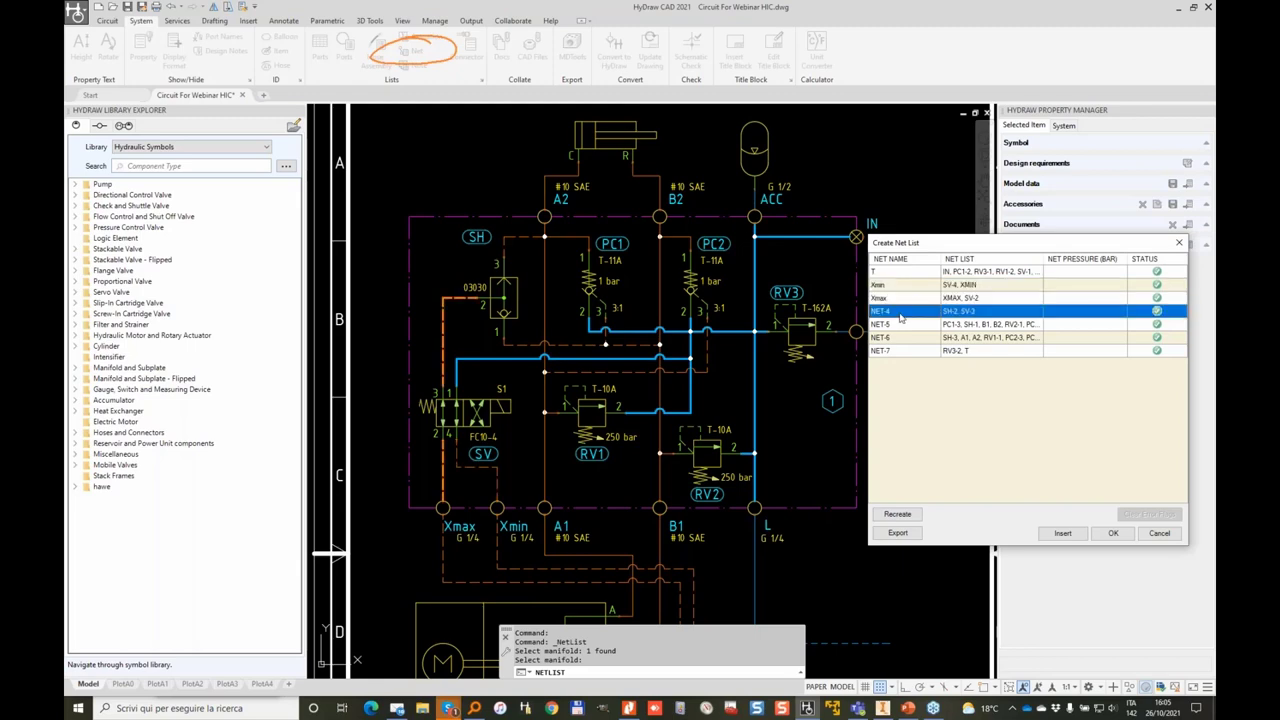
Rename NET-4 as PIL and NET-5 as B in the net list, checking the manifold's net names in Inventor in between.
{"action": "left_click", "coordinate": [903, 314]}
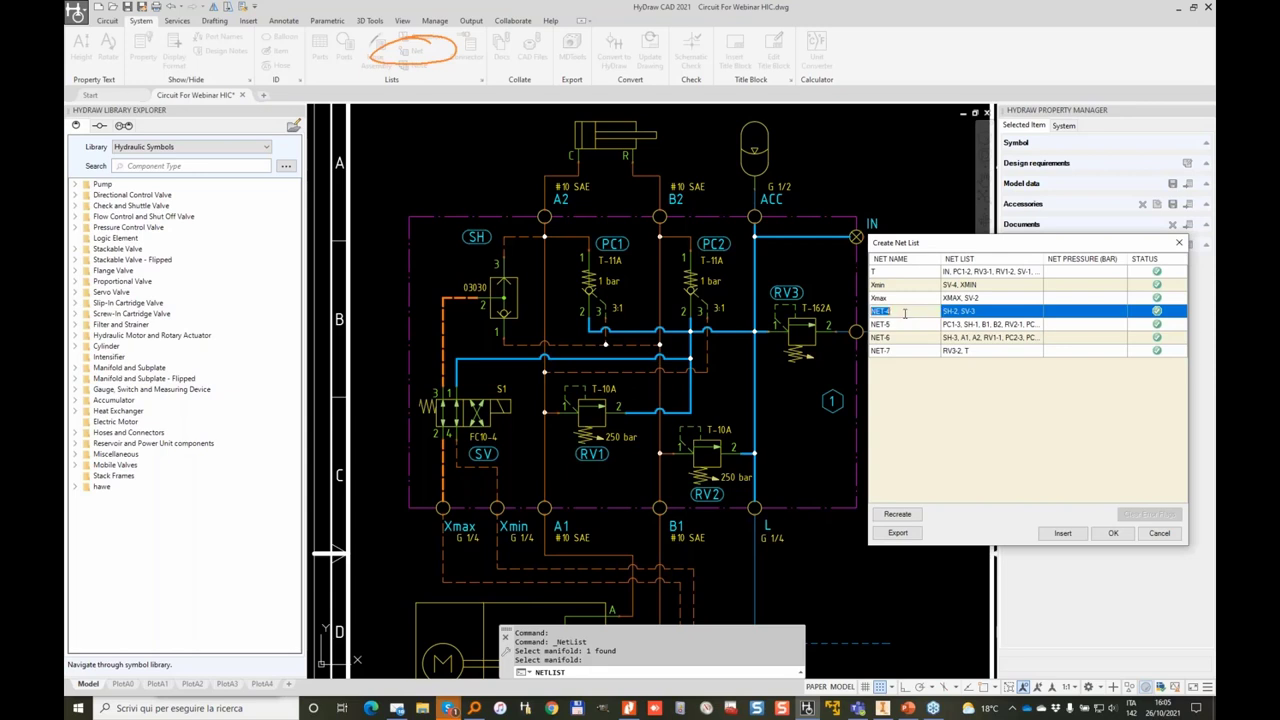
{"action": "type", "text": "PIL"}
{"action": "left_click", "coordinate": [907, 326]}
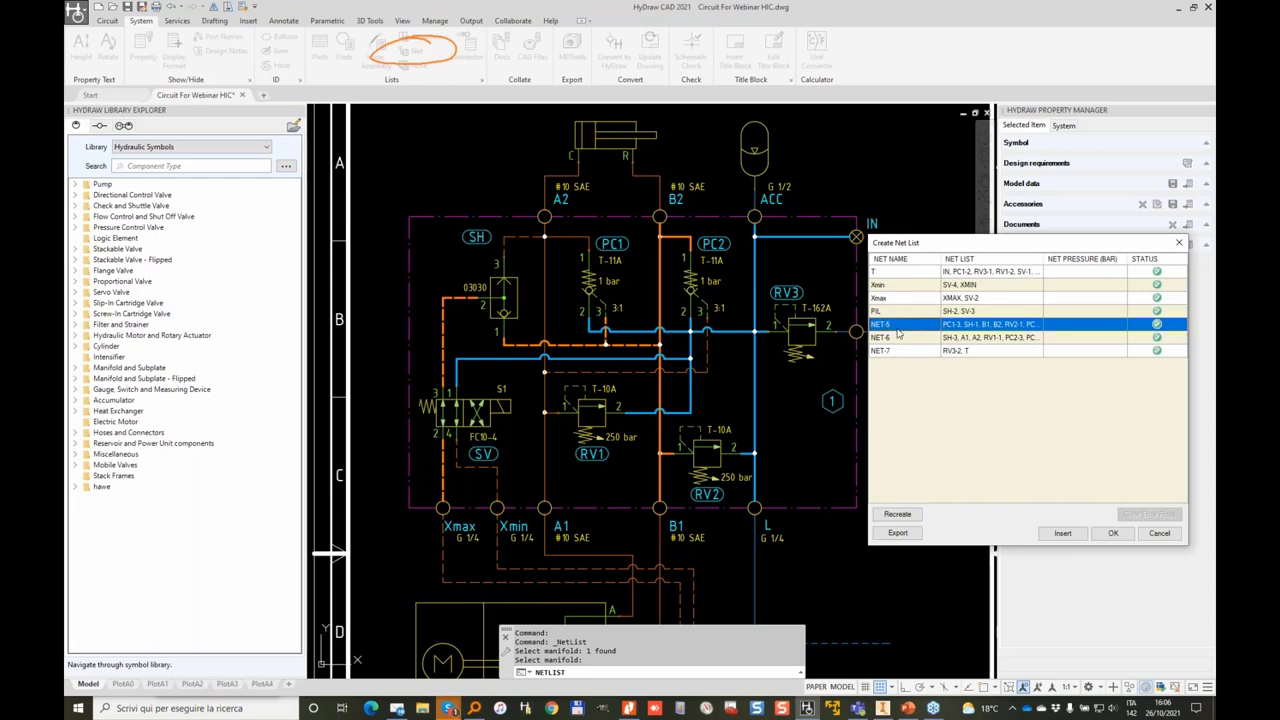
{"action": "left_click", "coordinate": [884, 709]}
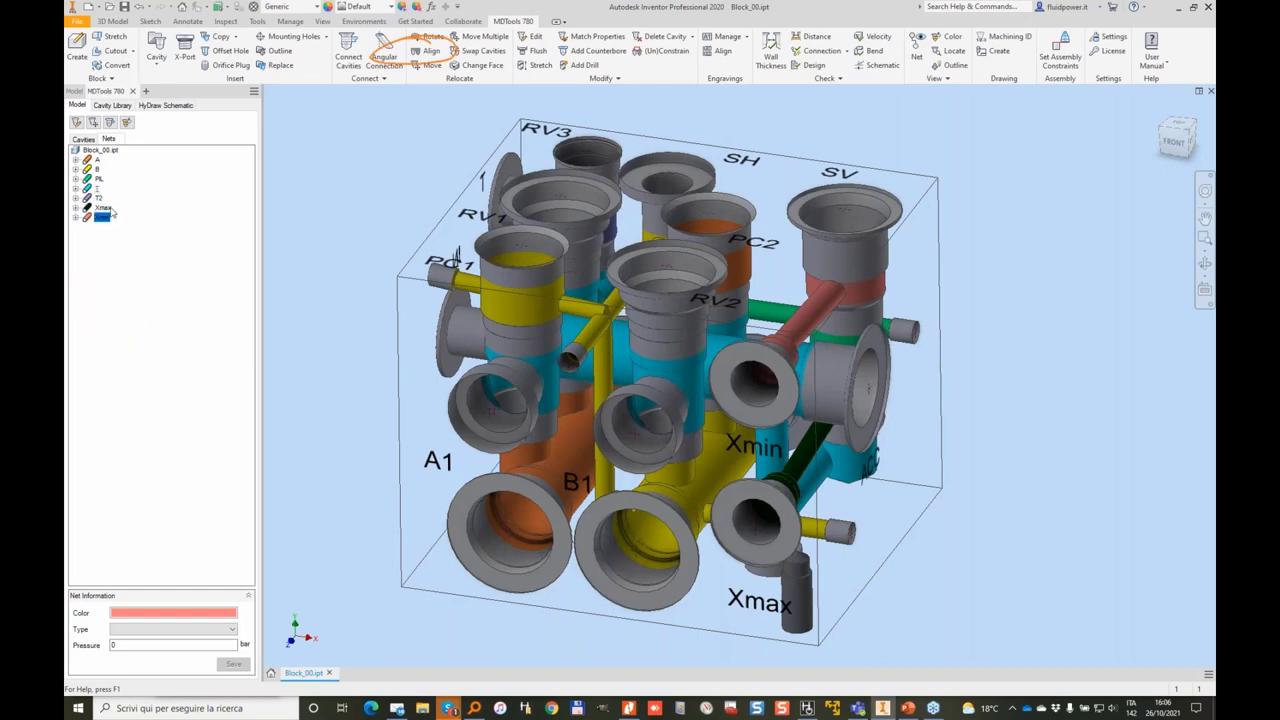
{"action": "left_click", "coordinate": [808, 708]}
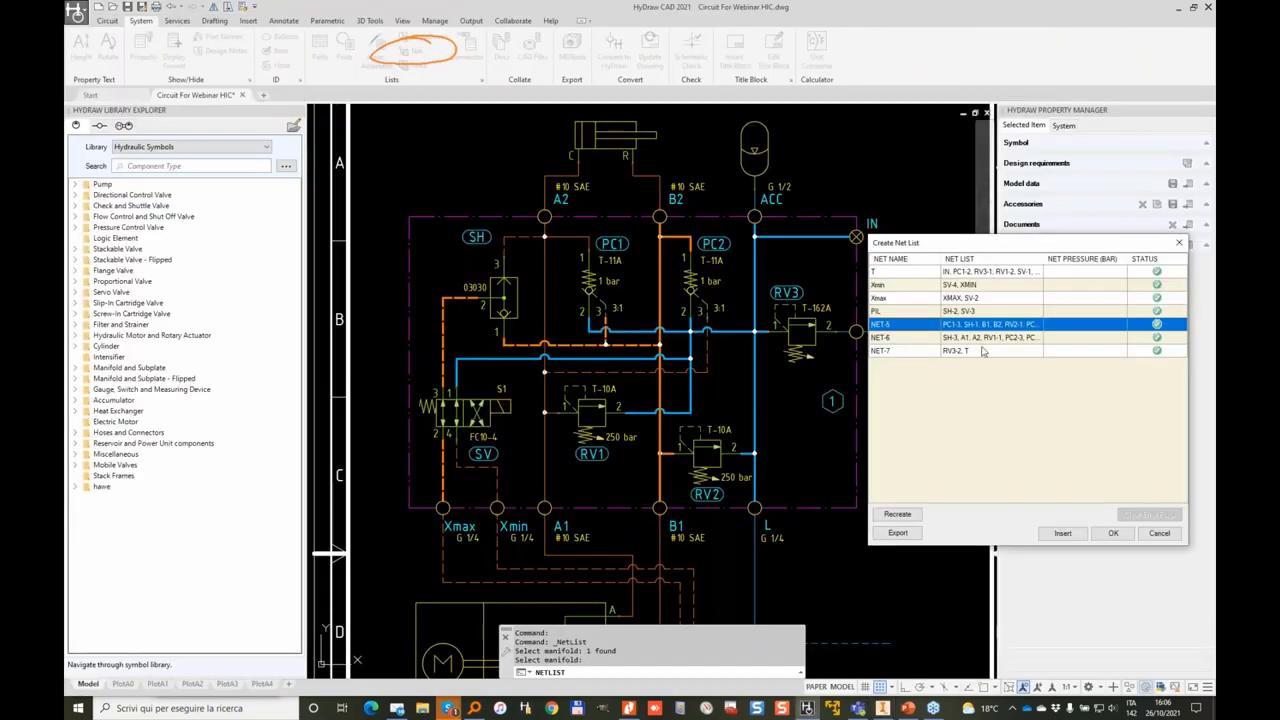
{"action": "left_click", "coordinate": [901, 329]}
{"action": "type", "text": "b"}
{"action": "double_click", "coordinate": [896, 322]}
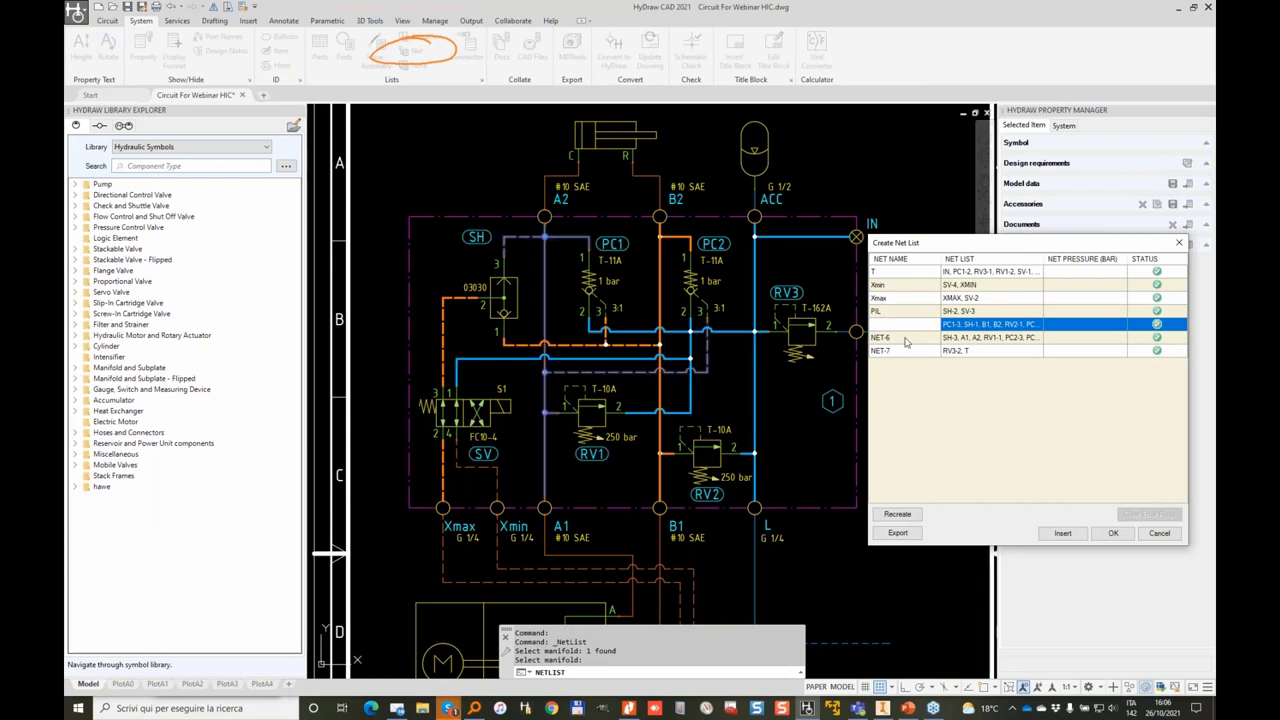
Rename NET-6 as A and NET-7 as T2 in the net list.
{"action": "left_click", "coordinate": [906, 338]}
{"action": "left_click", "coordinate": [906, 338]}
{"action": "type", "text": "A"}
{"action": "left_click", "coordinate": [898, 351]}
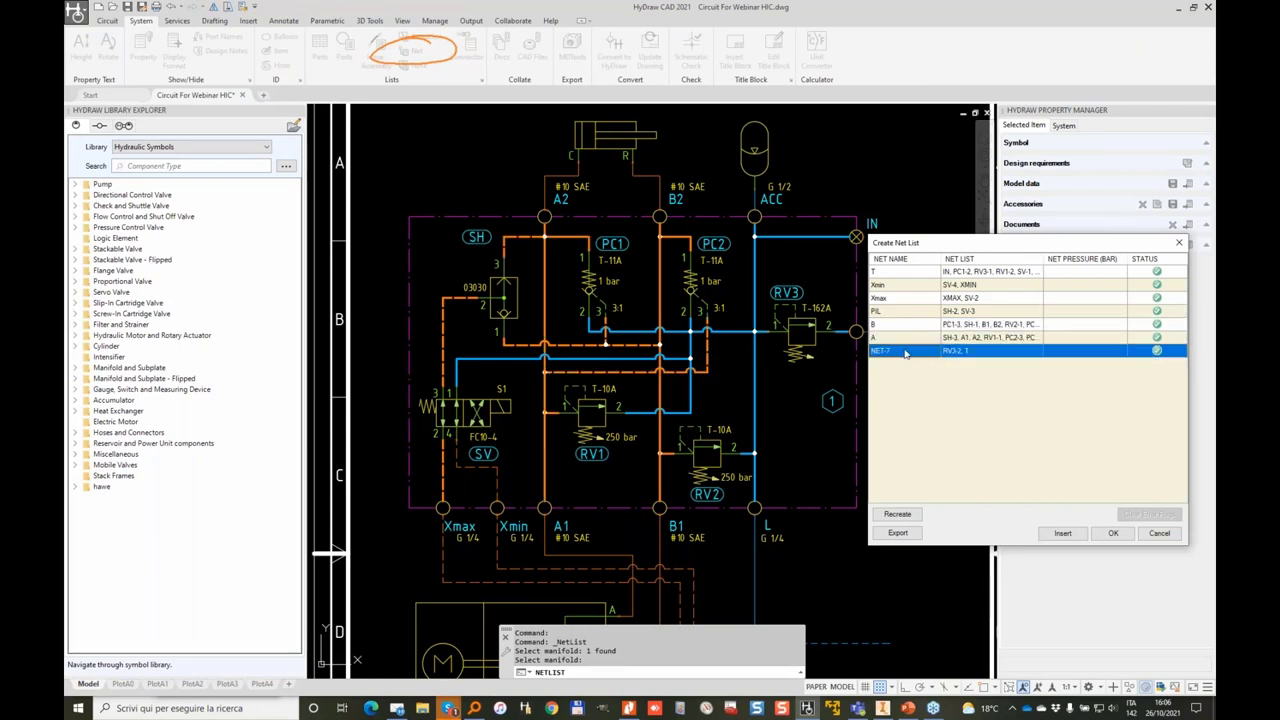
{"action": "left_click", "coordinate": [898, 351]}
{"action": "type", "text": "T2"}
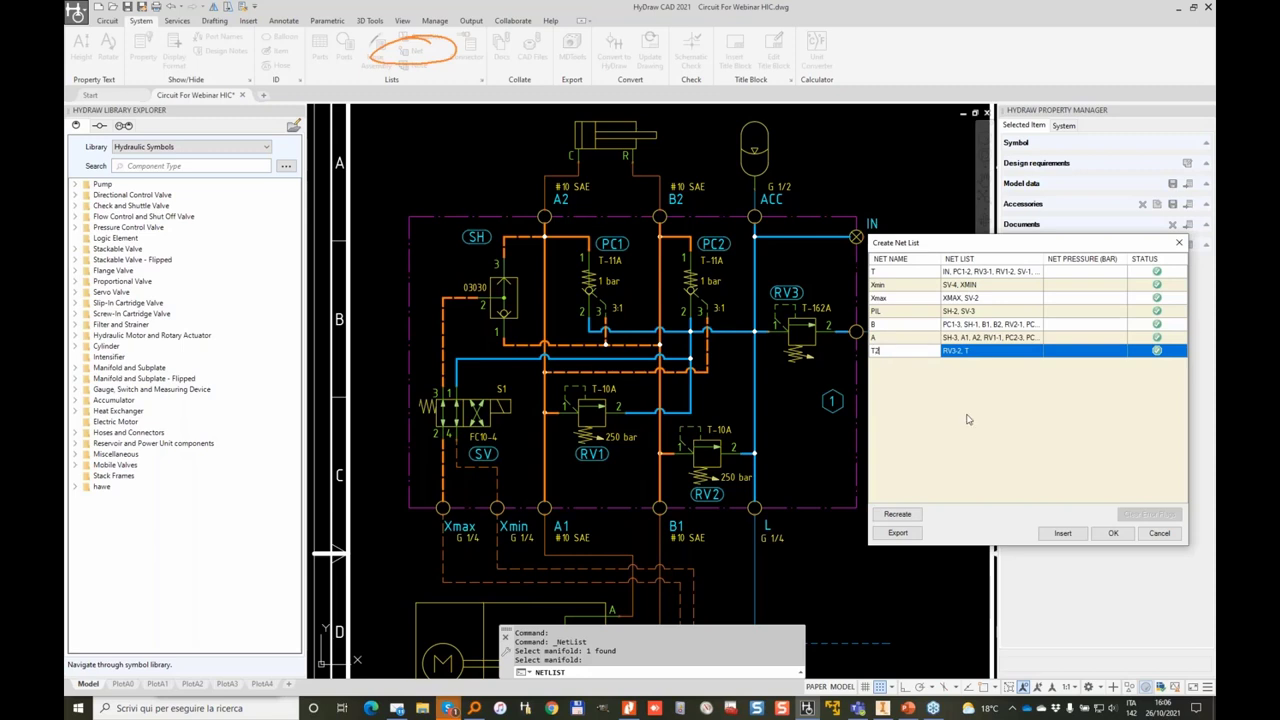
Go through the renamed nets from T to T2 in the net list and examine each one's path in the circuit.
{"action": "left_click_drag", "start_coordinate": [965, 243], "coordinate": [877, 230]}
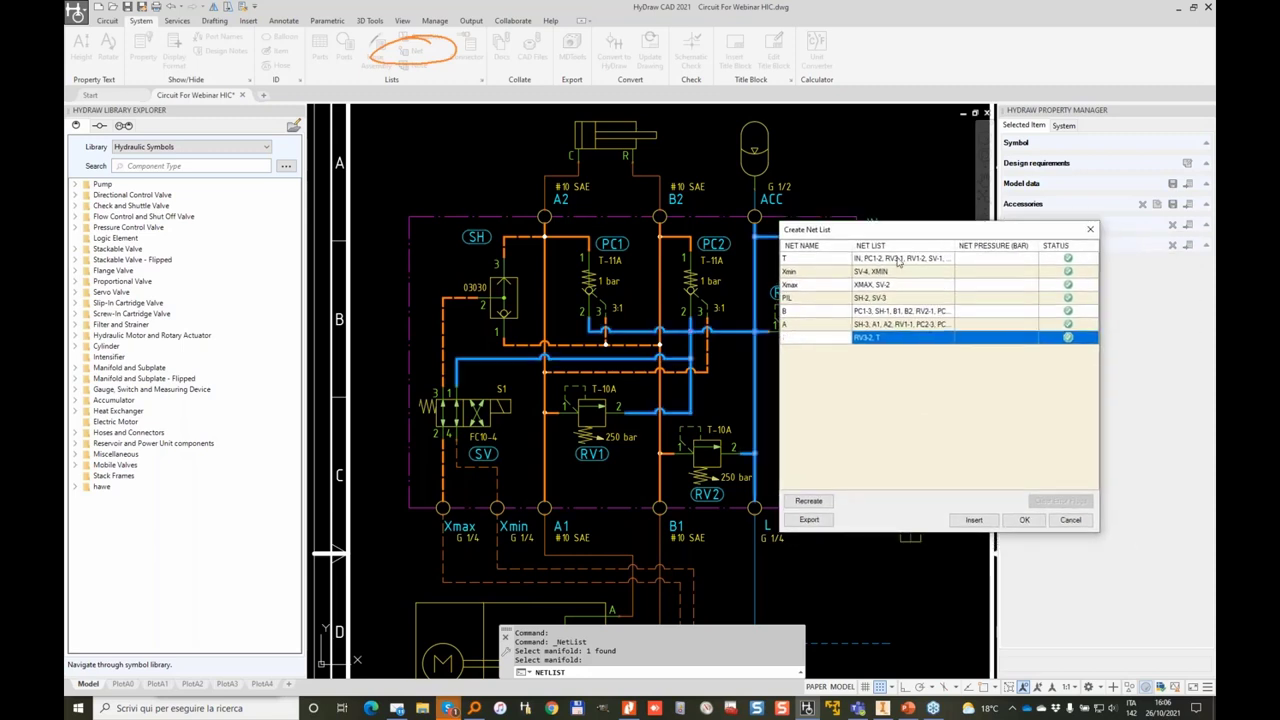
{"action": "left_click", "coordinate": [898, 260]}
{"action": "left_click", "coordinate": [880, 271]}
{"action": "left_click", "coordinate": [872, 285]}
{"action": "left_click", "coordinate": [871, 310]}
{"action": "left_click", "coordinate": [881, 325]}
{"action": "left_click", "coordinate": [883, 337]}
{"action": "left_click", "coordinate": [870, 273]}
{"action": "left_click", "coordinate": [873, 287]}
{"action": "left_click", "coordinate": [882, 325]}
{"action": "left_click", "coordinate": [884, 338]}
{"action": "left_click", "coordinate": [880, 286]}
{"action": "left_click", "coordinate": [874, 260]}
{"action": "left_click", "coordinate": [868, 273]}
{"action": "left_click", "coordinate": [869, 288]}
{"action": "left_click", "coordinate": [874, 299]}
{"action": "left_click", "coordinate": [865, 312]}
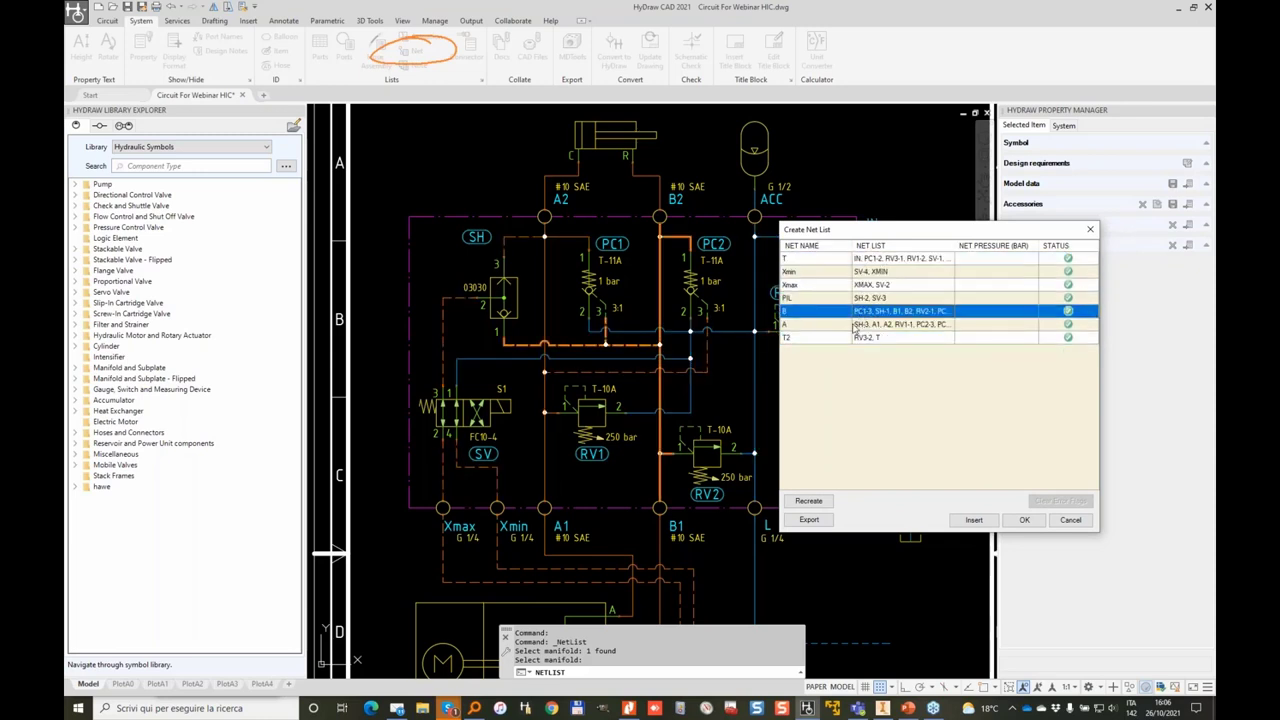
{"action": "left_click", "coordinate": [826, 327]}
{"action": "left_click", "coordinate": [814, 340]}
{"action": "left_click", "coordinate": [813, 300]}
{"action": "left_click", "coordinate": [812, 274]}
{"action": "left_click", "coordinate": [816, 262]}
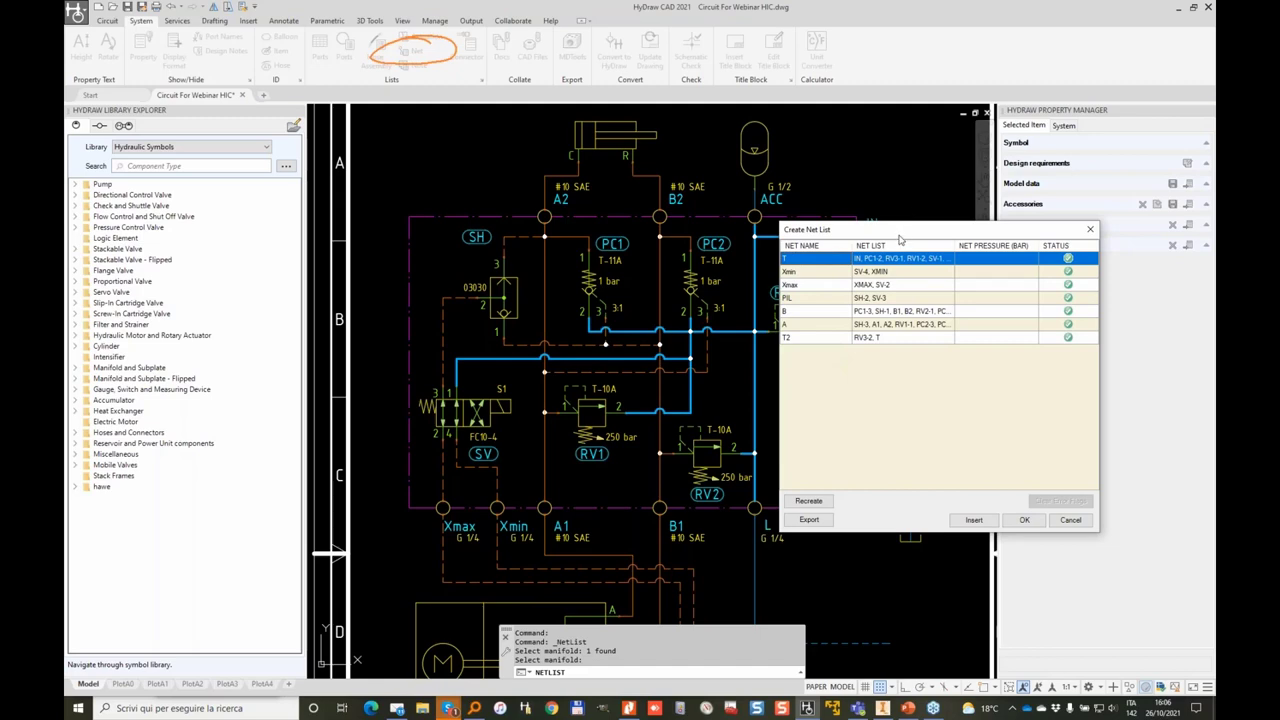
Move the net list dialog clear of the circuit and accept the renamed nets.
{"action": "left_click_drag", "start_coordinate": [898, 234], "coordinate": [941, 227]}
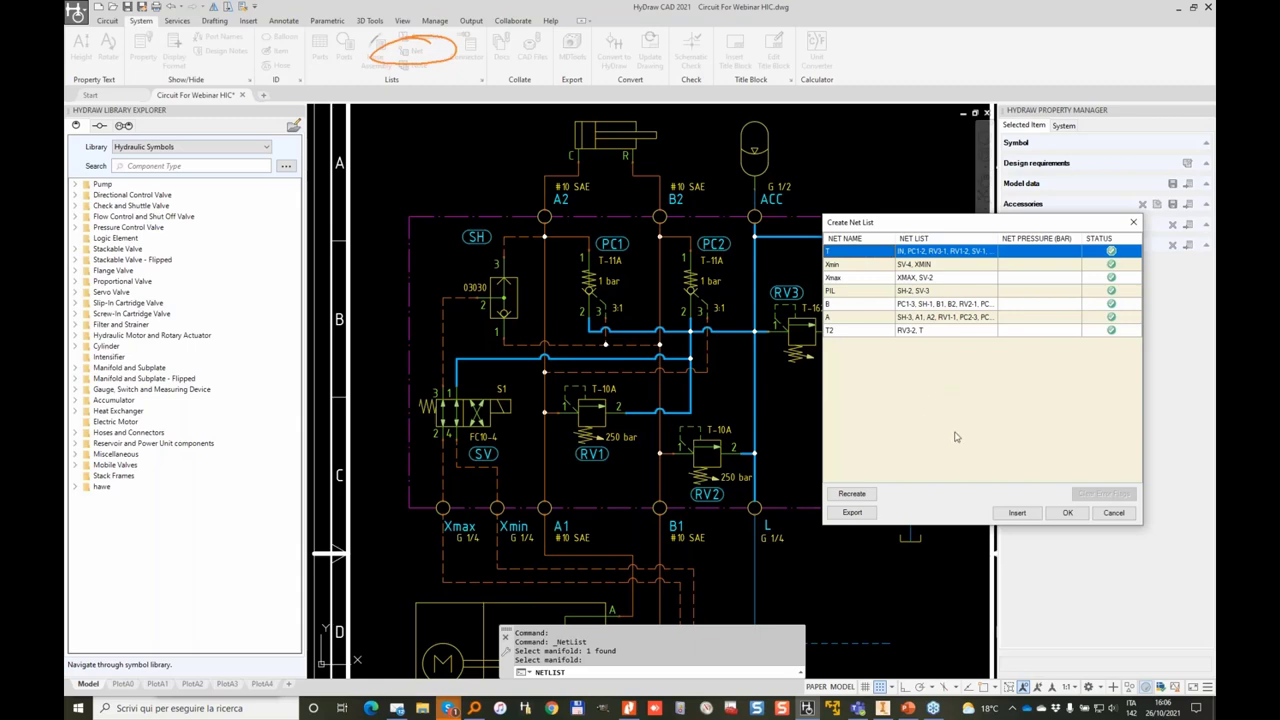
{"action": "left_click", "coordinate": [1076, 516]}
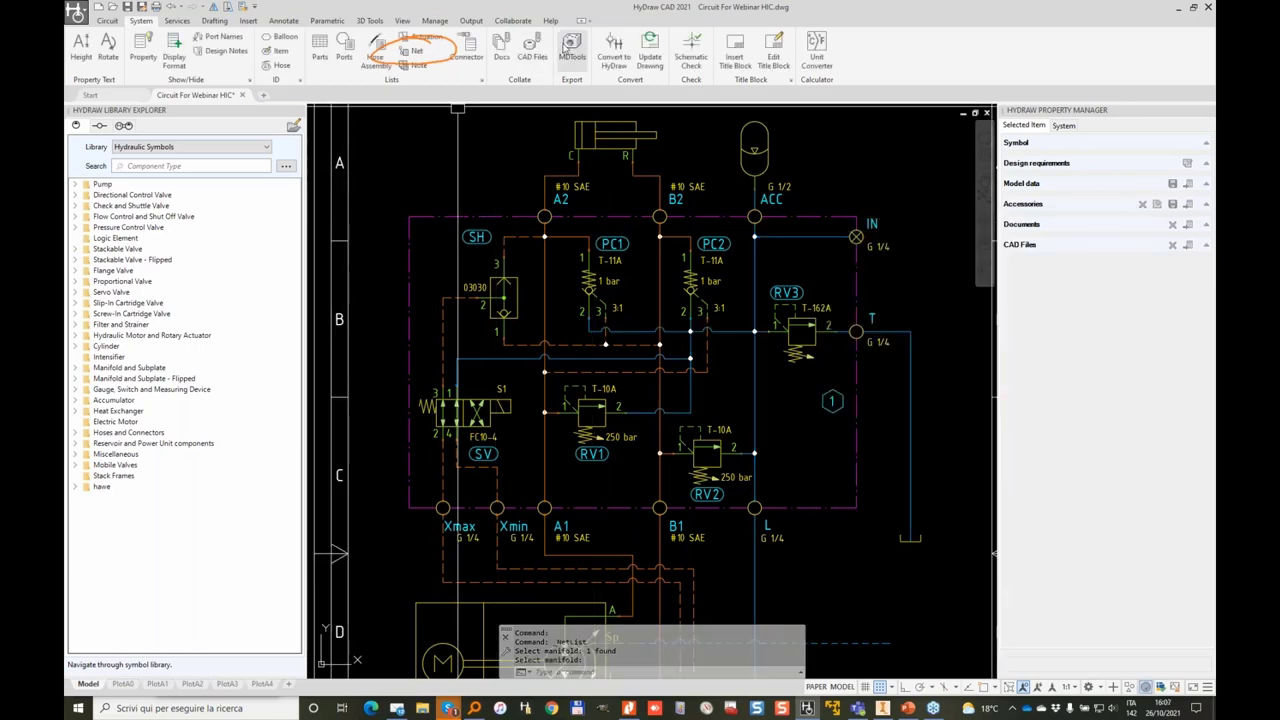
Start the MDTools export for the whole manifold circuit and review the cavity information of its components and ports.
{"action": "left_click", "coordinate": [571, 45]}
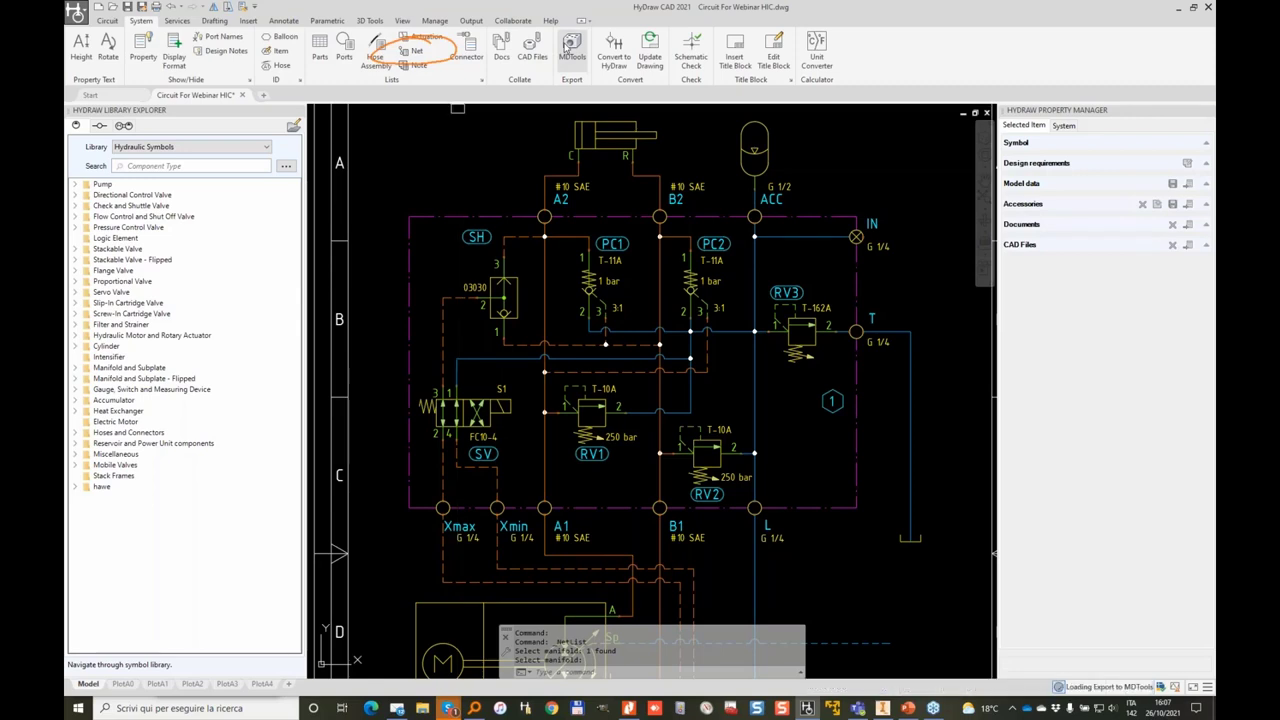
{"action": "left_click", "coordinate": [876, 510]}
{"action": "left_click", "coordinate": [406, 214]}
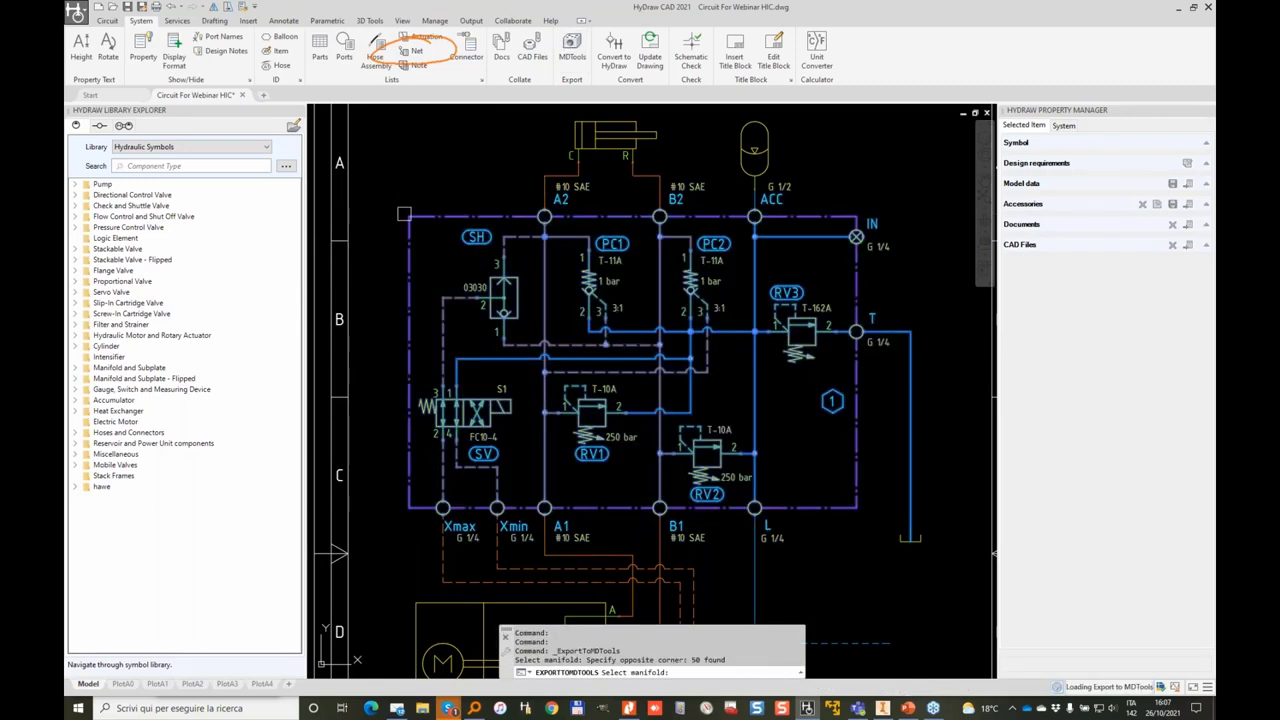
{"action": "key", "text": "Return"}
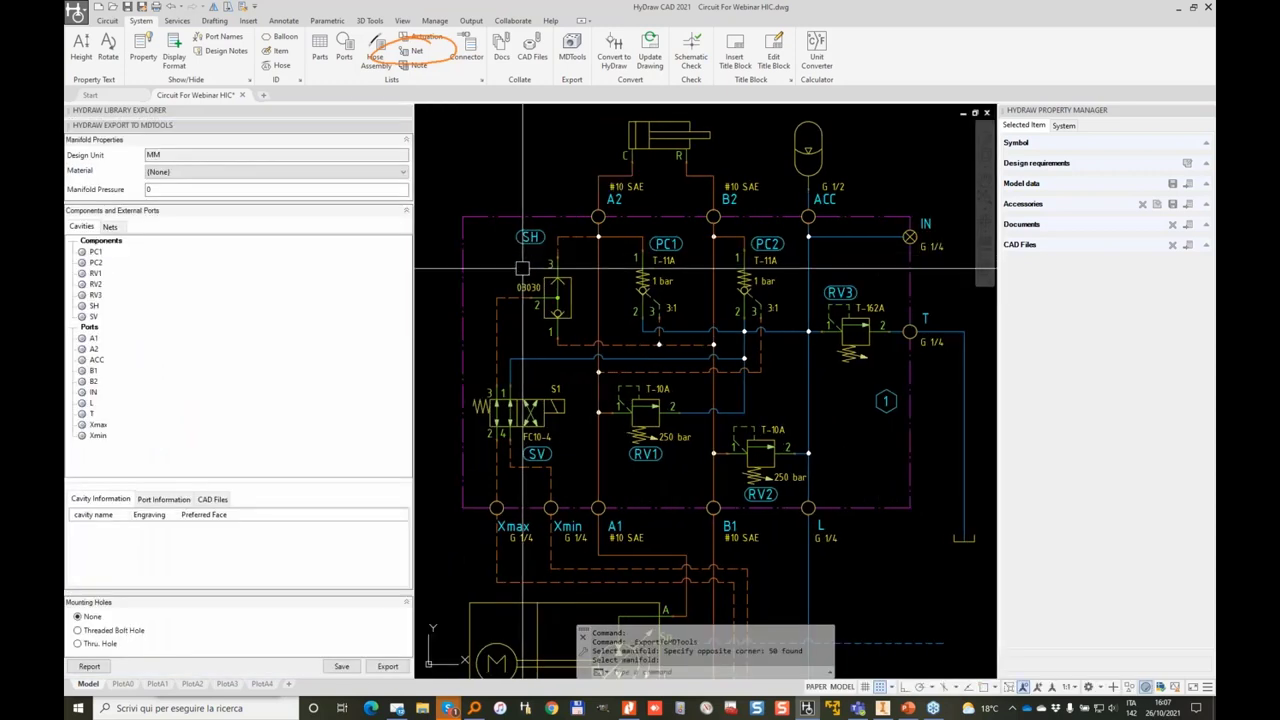
{"action": "left_click", "coordinate": [97, 254]}
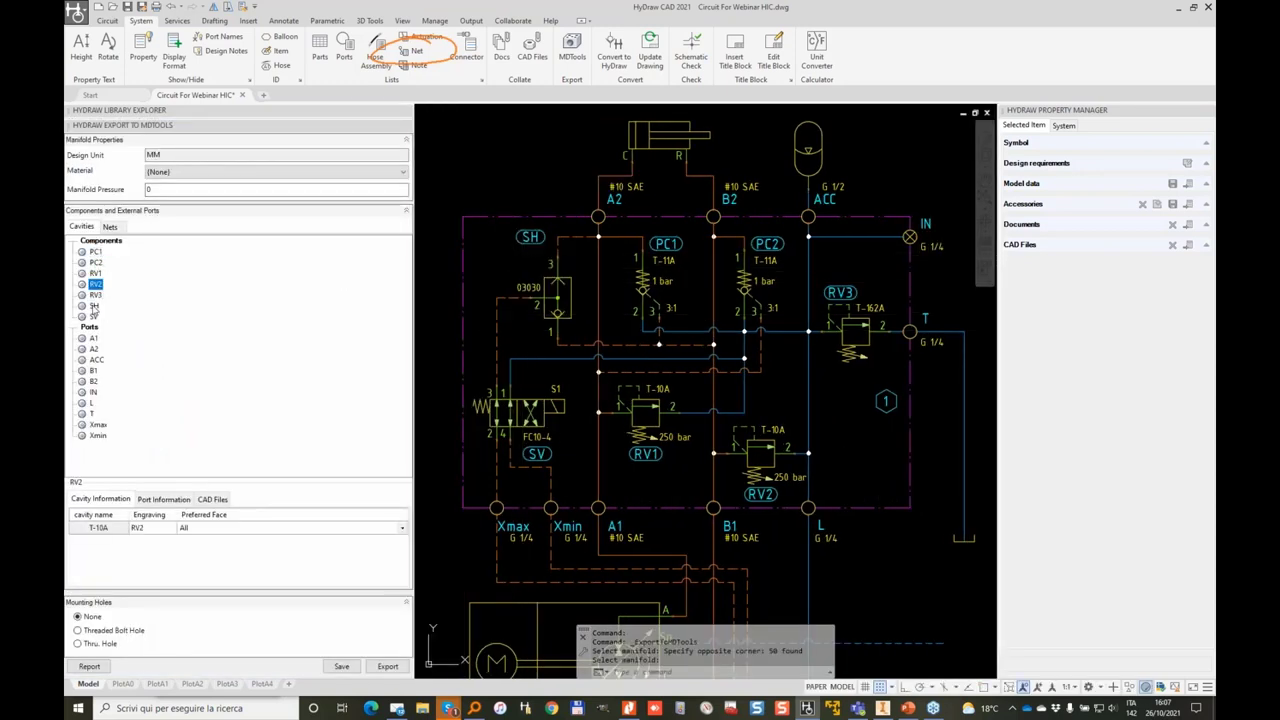
{"action": "left_click", "coordinate": [97, 361]}
{"action": "left_click", "coordinate": [97, 425]}
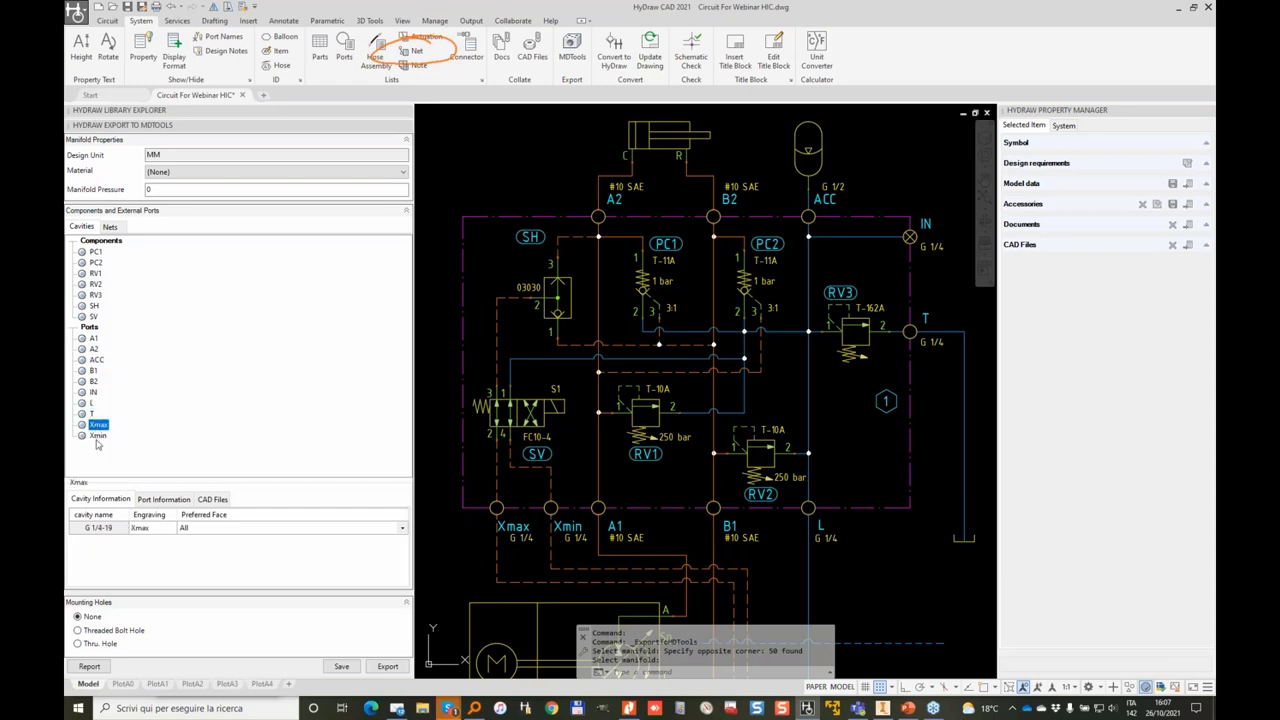
Export the manifold data as Circuit_00.xml to the 12_MDTools folder.
{"action": "left_click", "coordinate": [386, 667]}
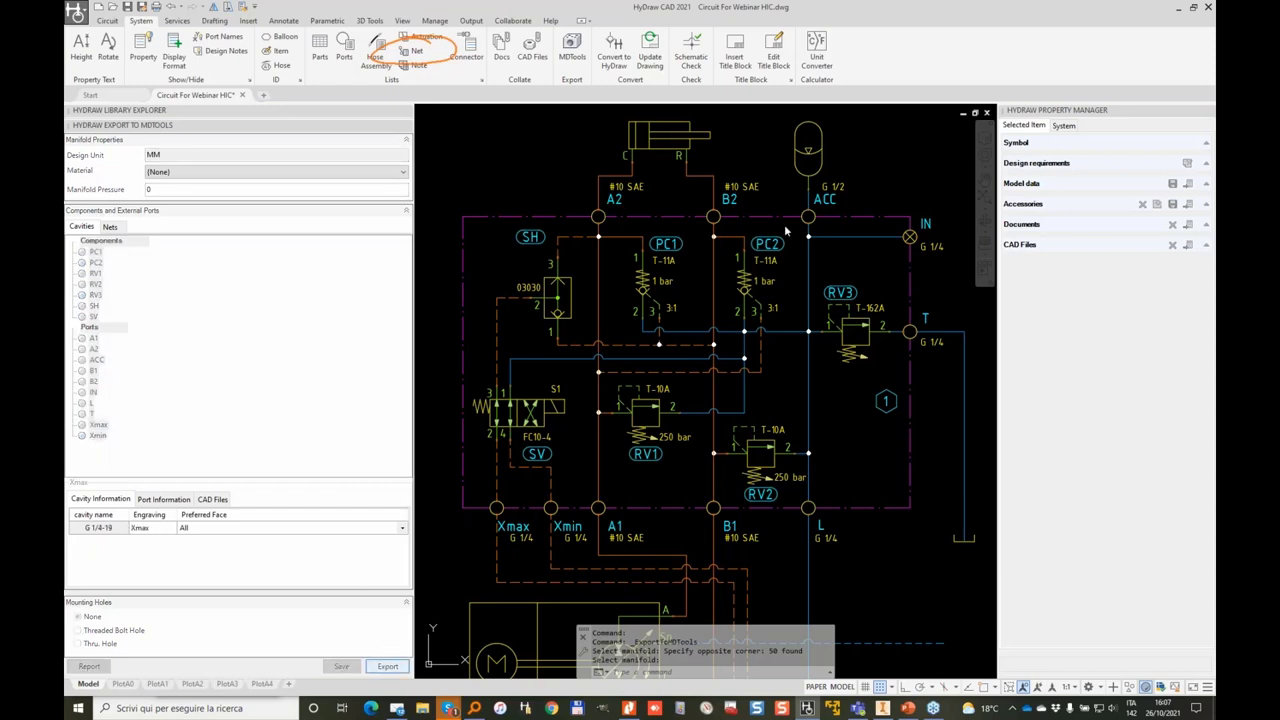
{"action": "scroll", "coordinate": [180, 230], "scroll_direction": "up", "scroll_amount": 5}
{"action": "left_click", "coordinate": [121, 172]}
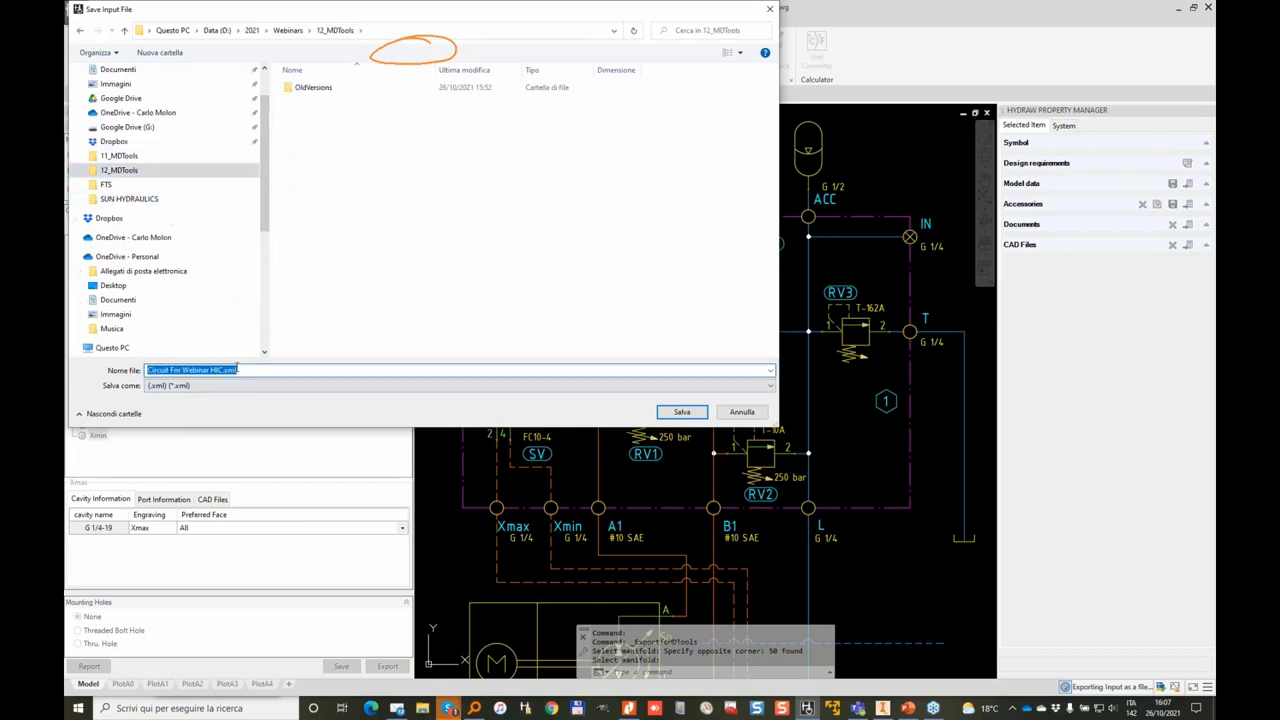
{"action": "type", "text": "ci"}
{"action": "key", "text": "BackSpace"}
{"action": "key", "text": "BackSpace"}
{"action": "key", "text": "BackSpace"}
{"action": "key", "text": "BackSpace"}
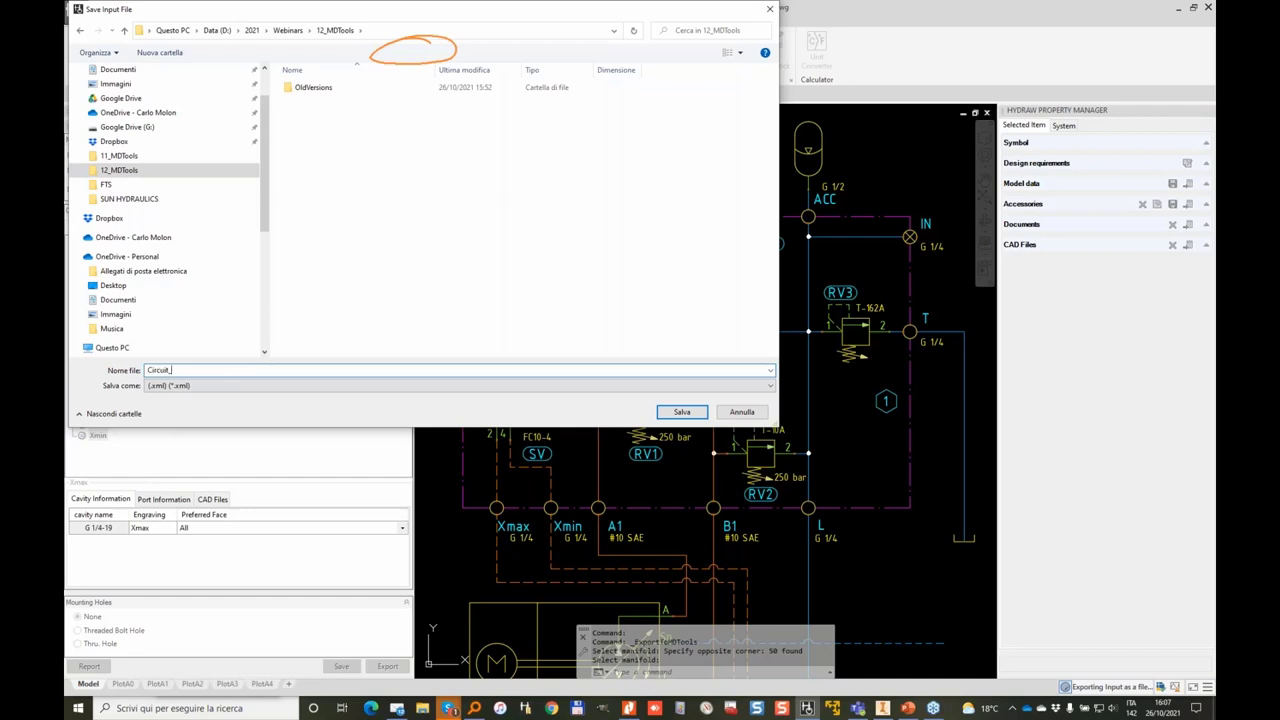
{"action": "key", "text": "Return"}
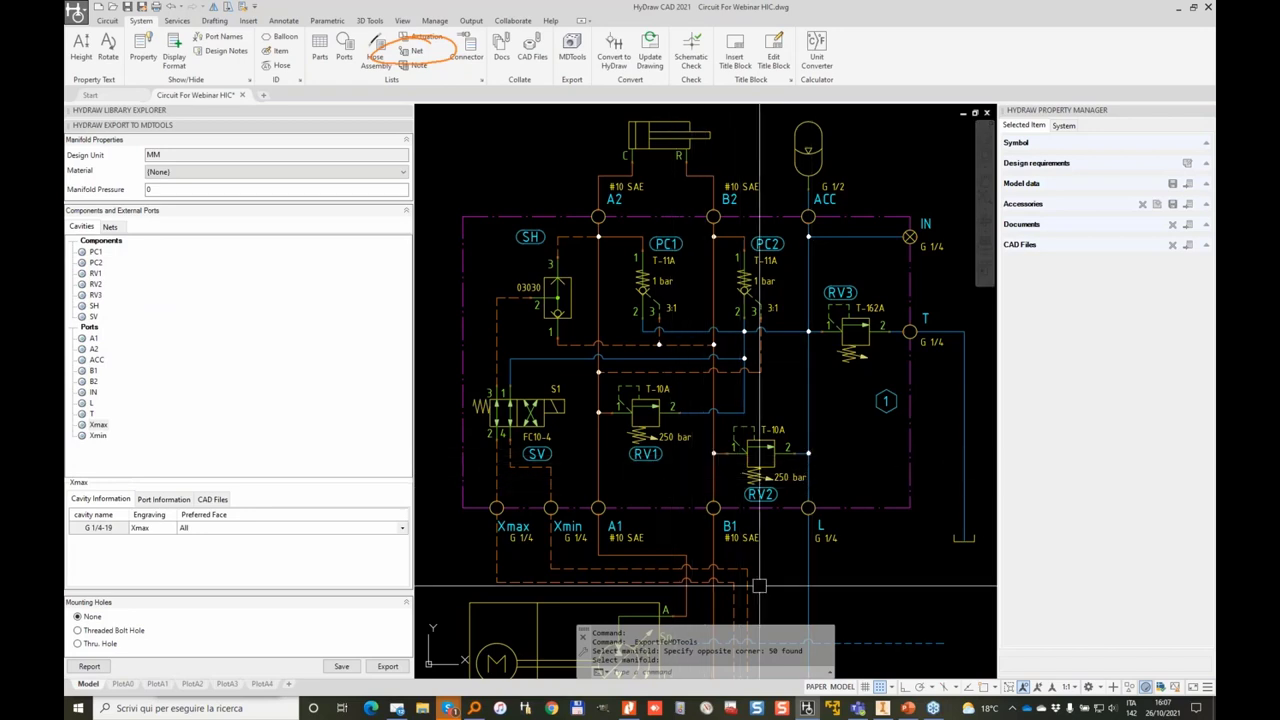
Switch to Inventor and show the HyDraw schematic data section for Block_00.ipt.
{"action": "mouse_move", "coordinate": [886, 712]}
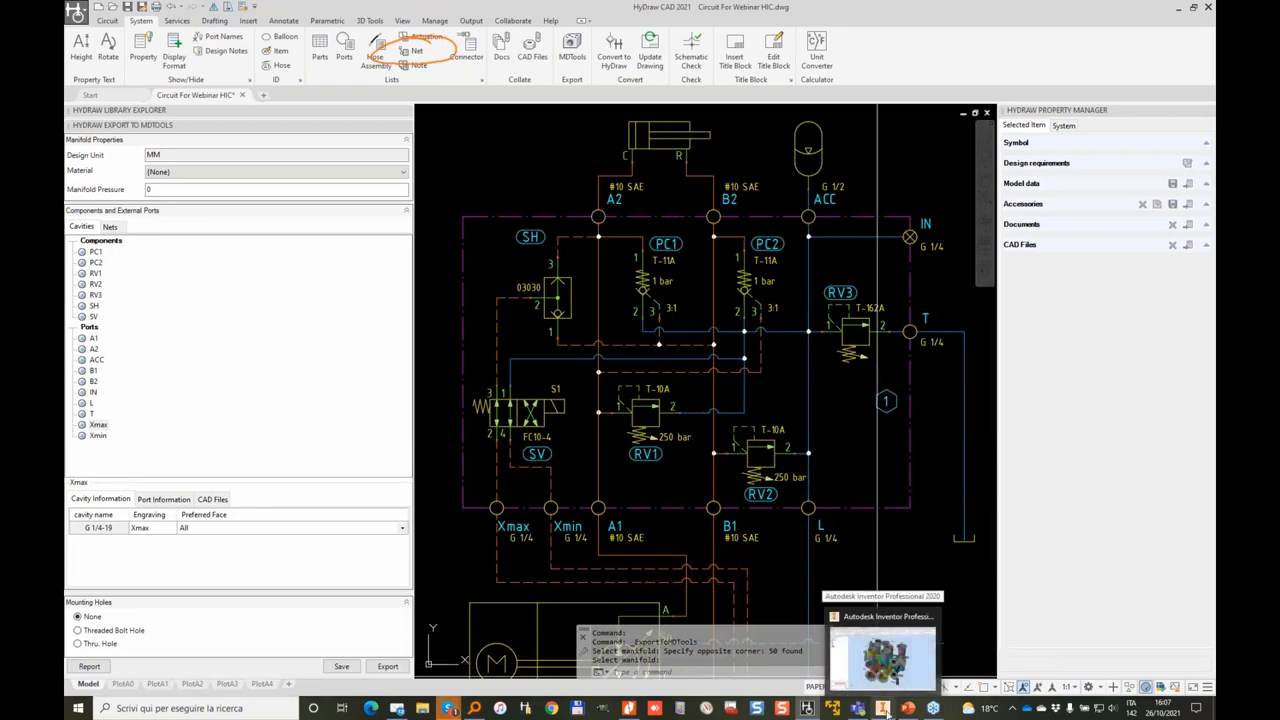
{"action": "left_click", "coordinate": [882, 658]}
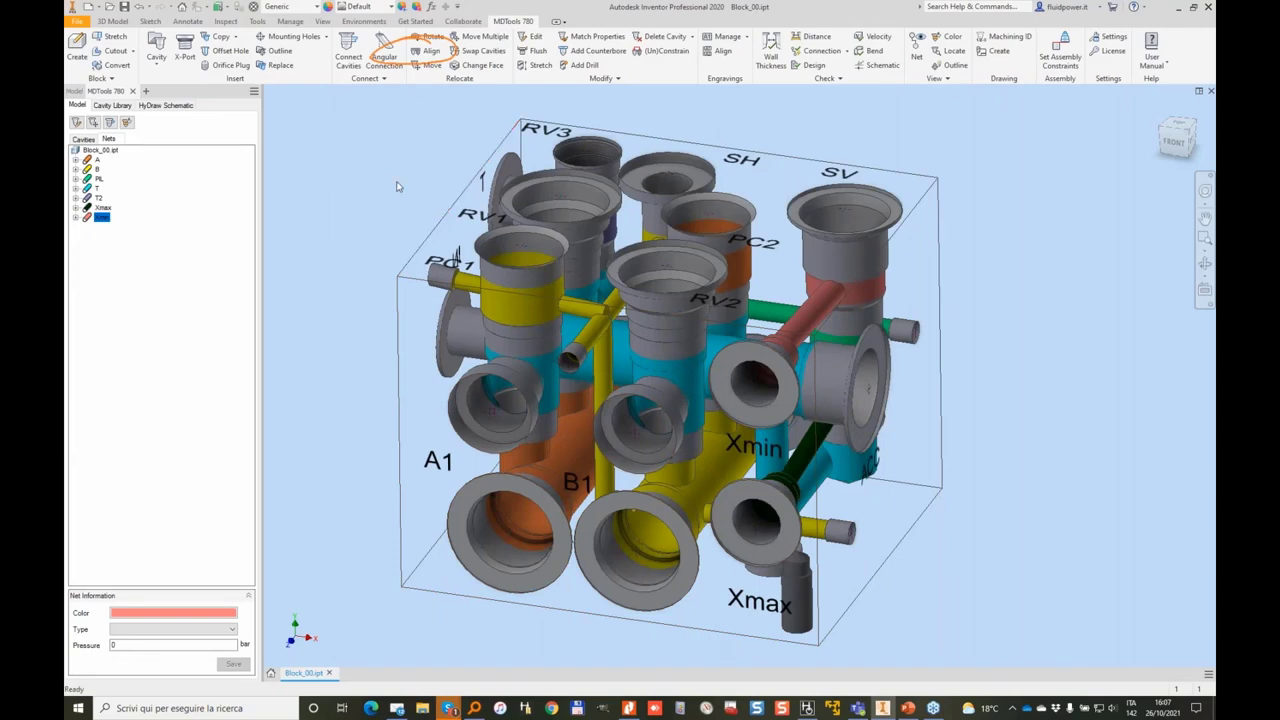
{"action": "left_click", "coordinate": [180, 106]}
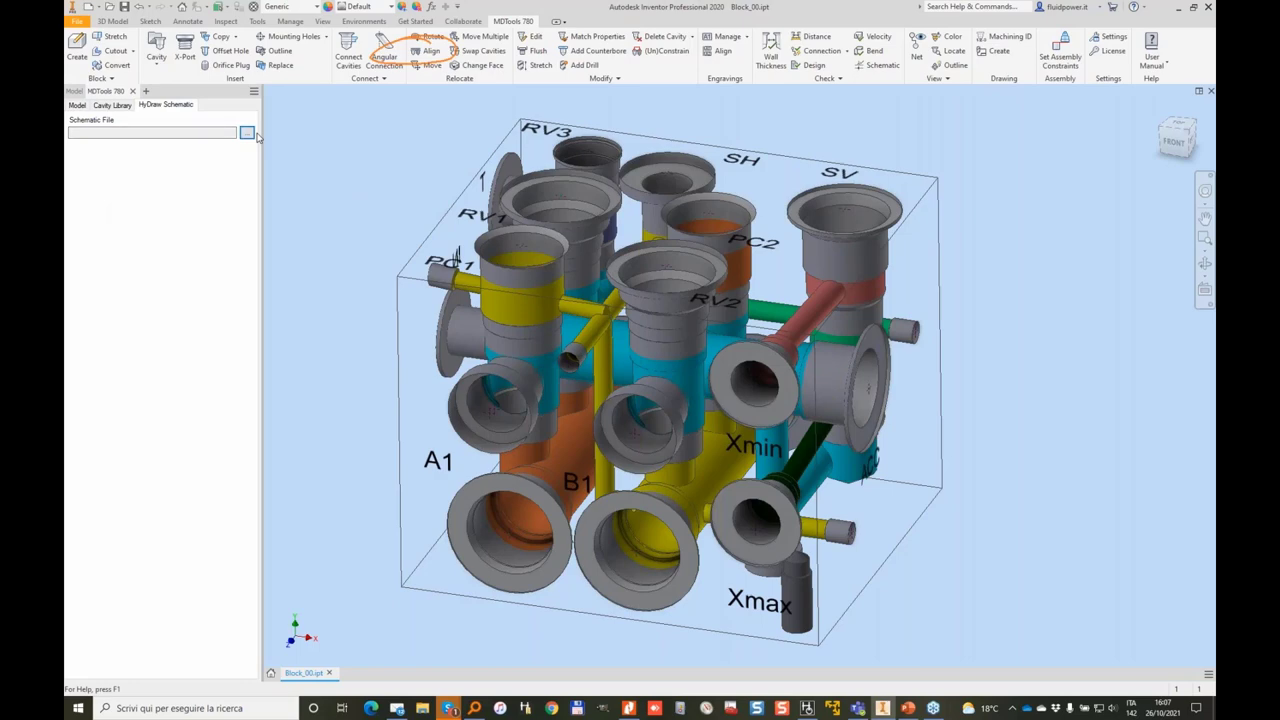
Create a new part from Standard.ipt and build a 200 x 100 x 100 mm MDTools block in it.
{"action": "left_click", "coordinate": [88, 7]}
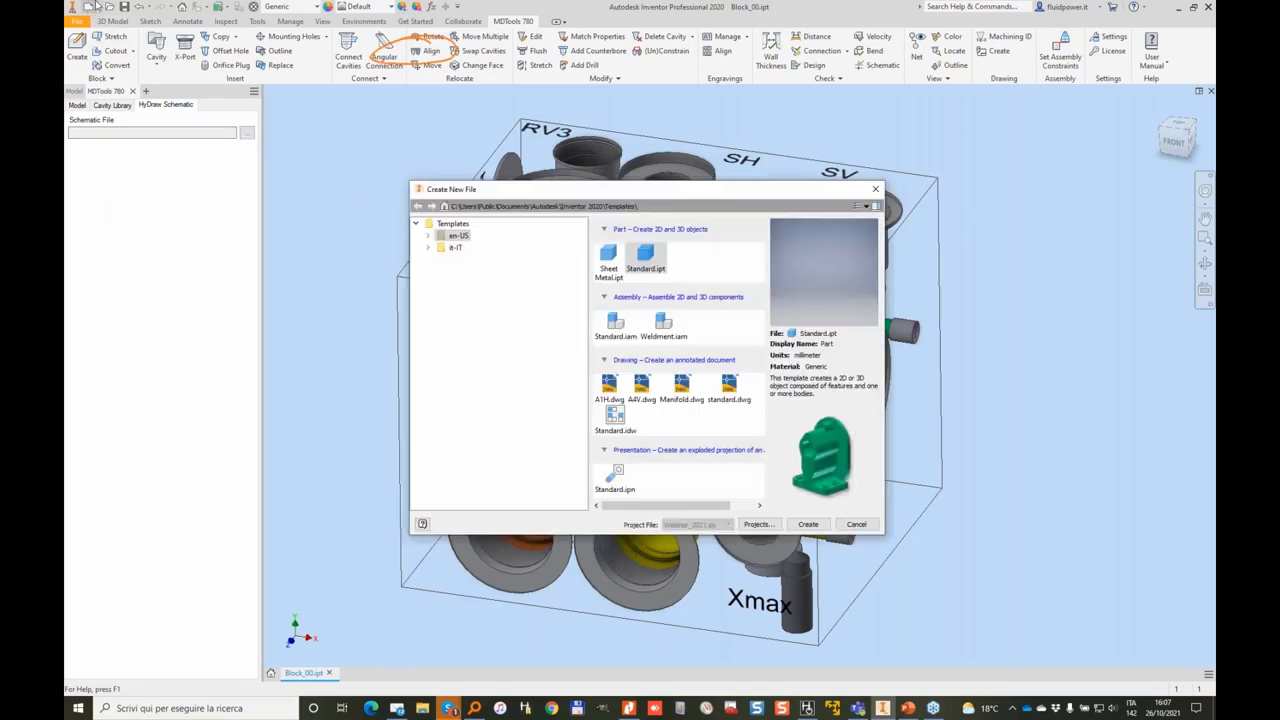
{"action": "double_click", "coordinate": [646, 258]}
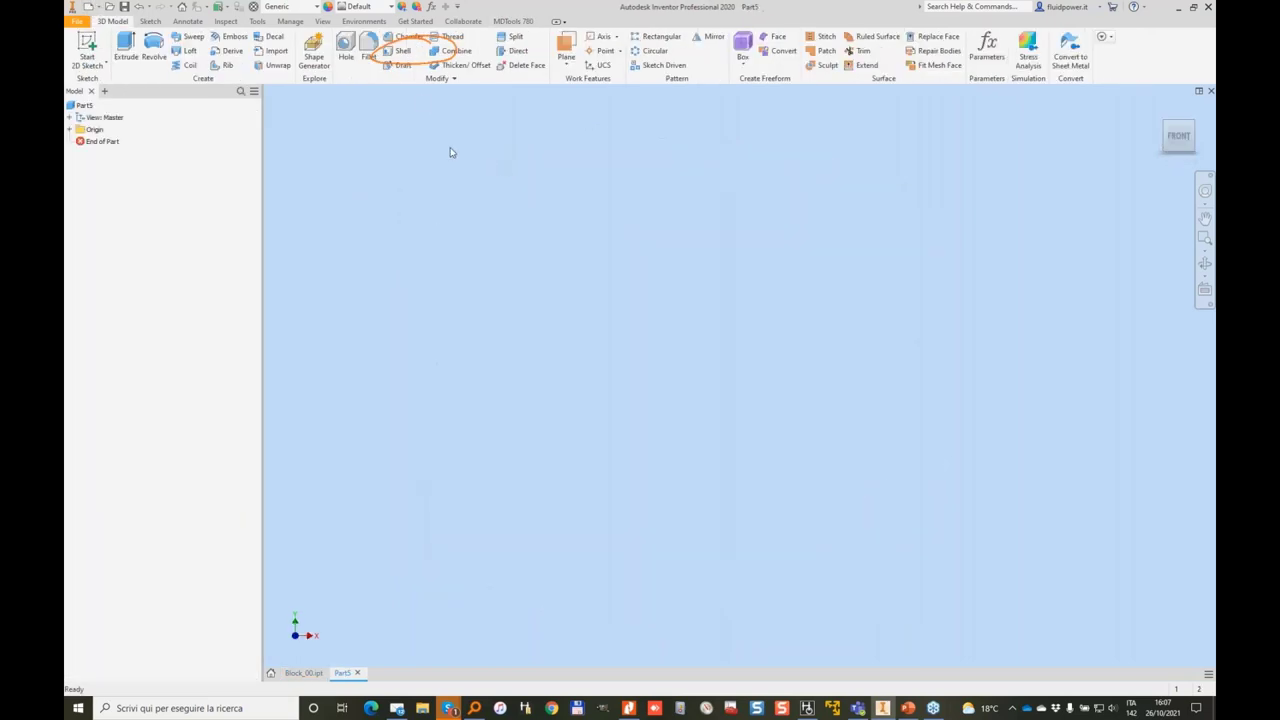
{"action": "left_click", "coordinate": [514, 21]}
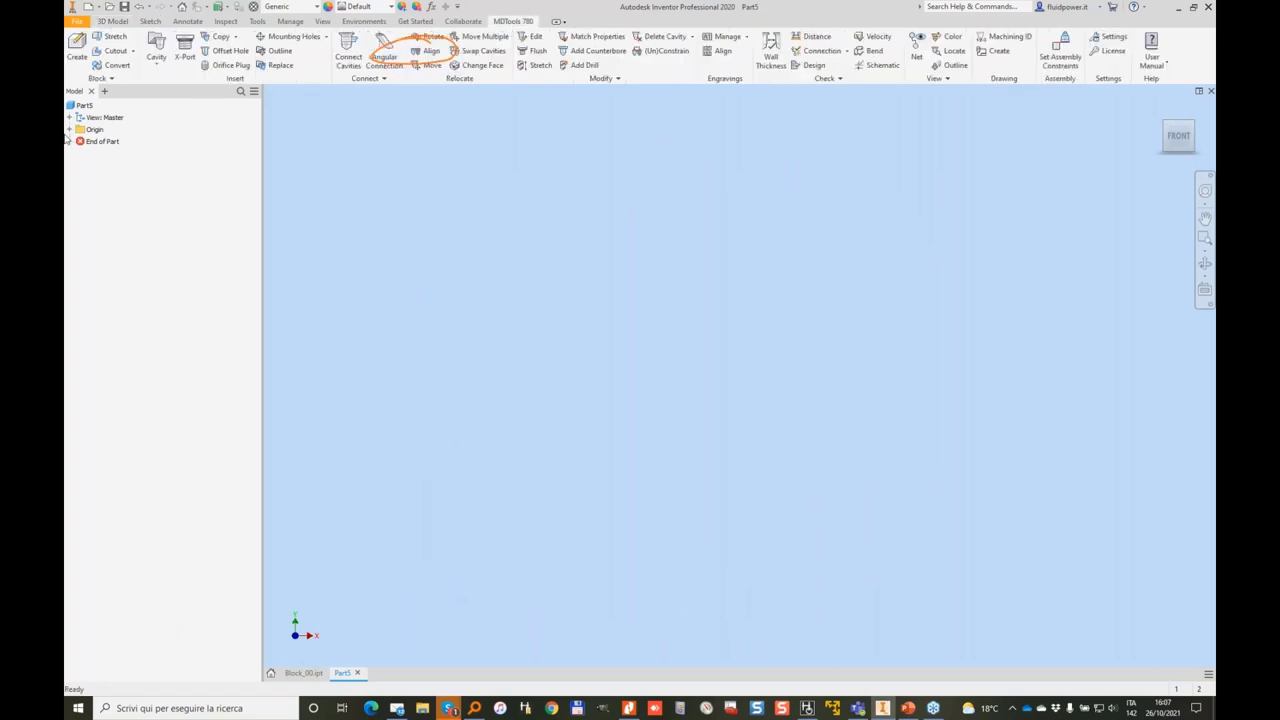
{"action": "left_click", "coordinate": [76, 46]}
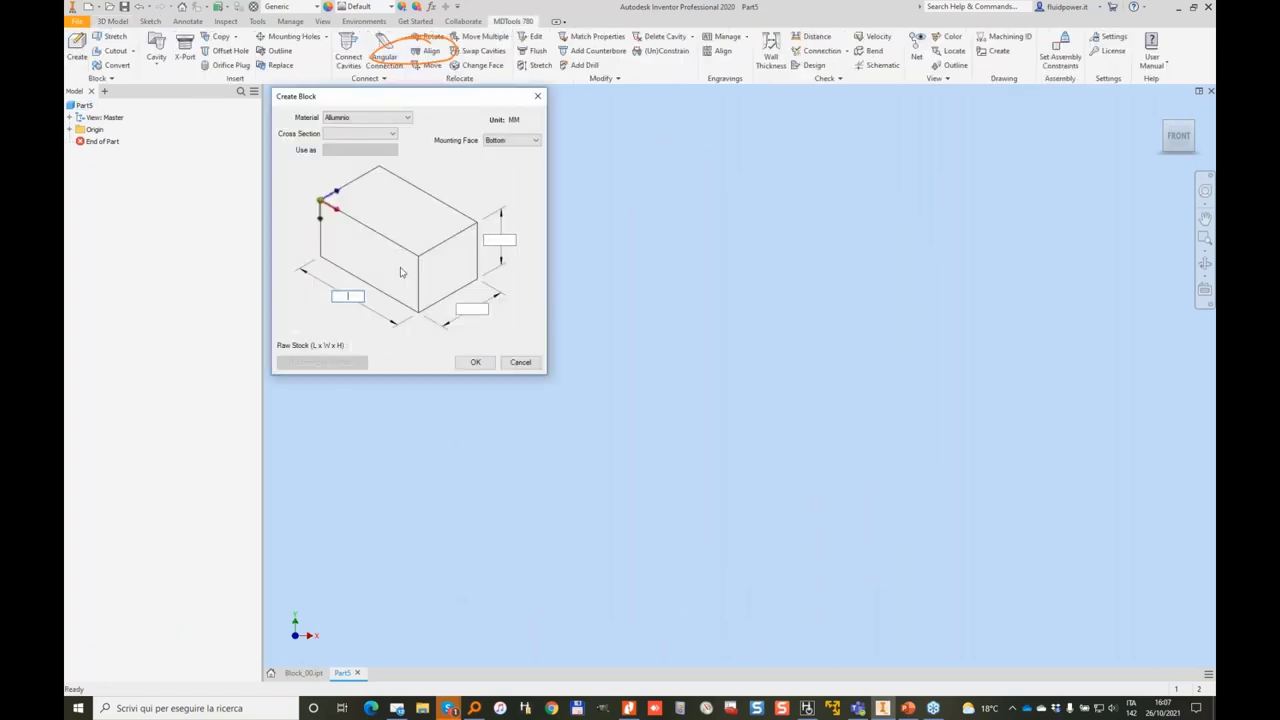
{"action": "type", "text": "0"}
{"action": "key", "text": "Tab"}
{"action": "type", "text": "100"}
{"action": "key", "text": "Return"}
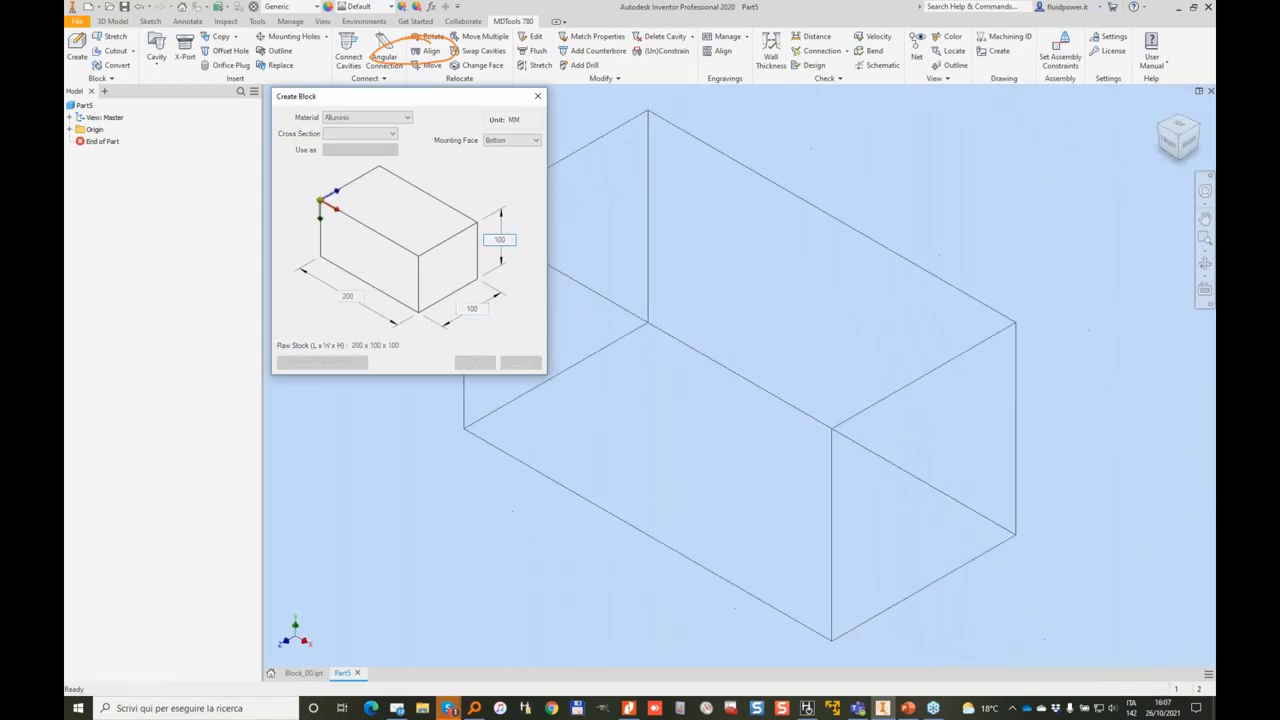
Load the HyDraw schematic file Circuit_00.xml from the 12_MDTools folder into the new block part.
{"action": "left_click", "coordinate": [168, 50]}
{"action": "left_click", "coordinate": [165, 104]}
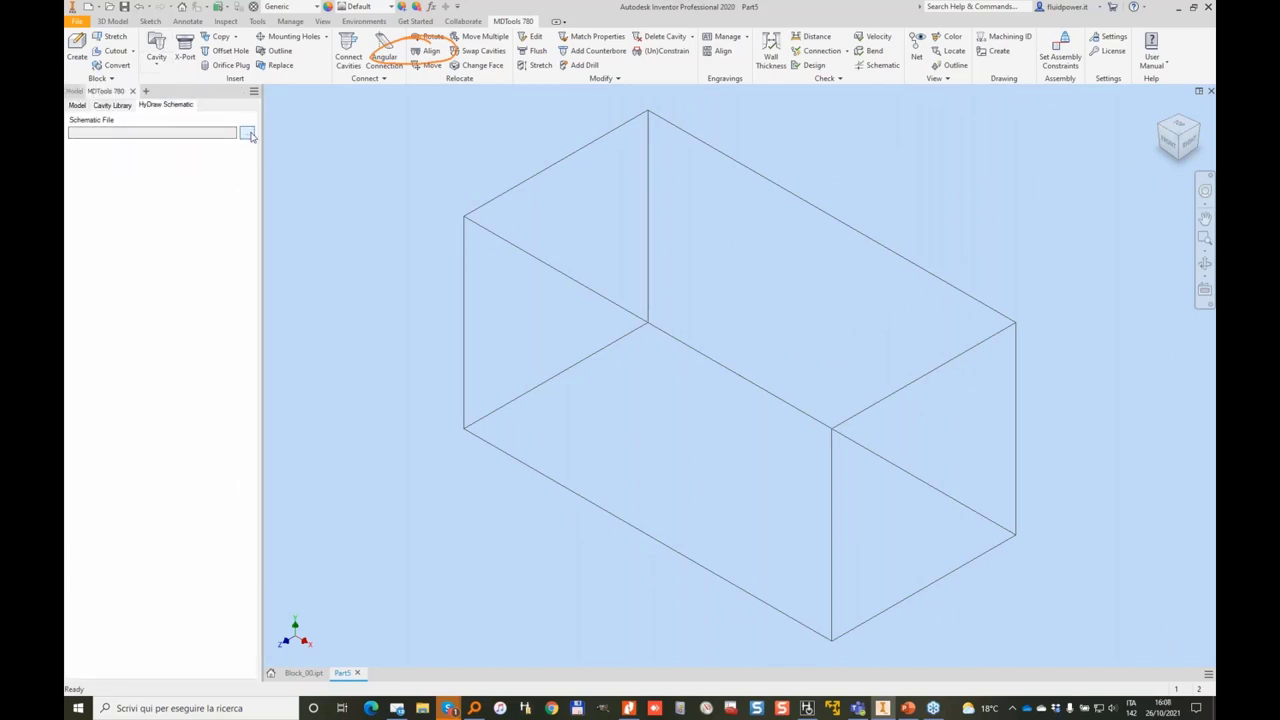
{"action": "left_click", "coordinate": [246, 133]}
{"action": "double_click", "coordinate": [610, 400]}
{"action": "double_click", "coordinate": [612, 298]}
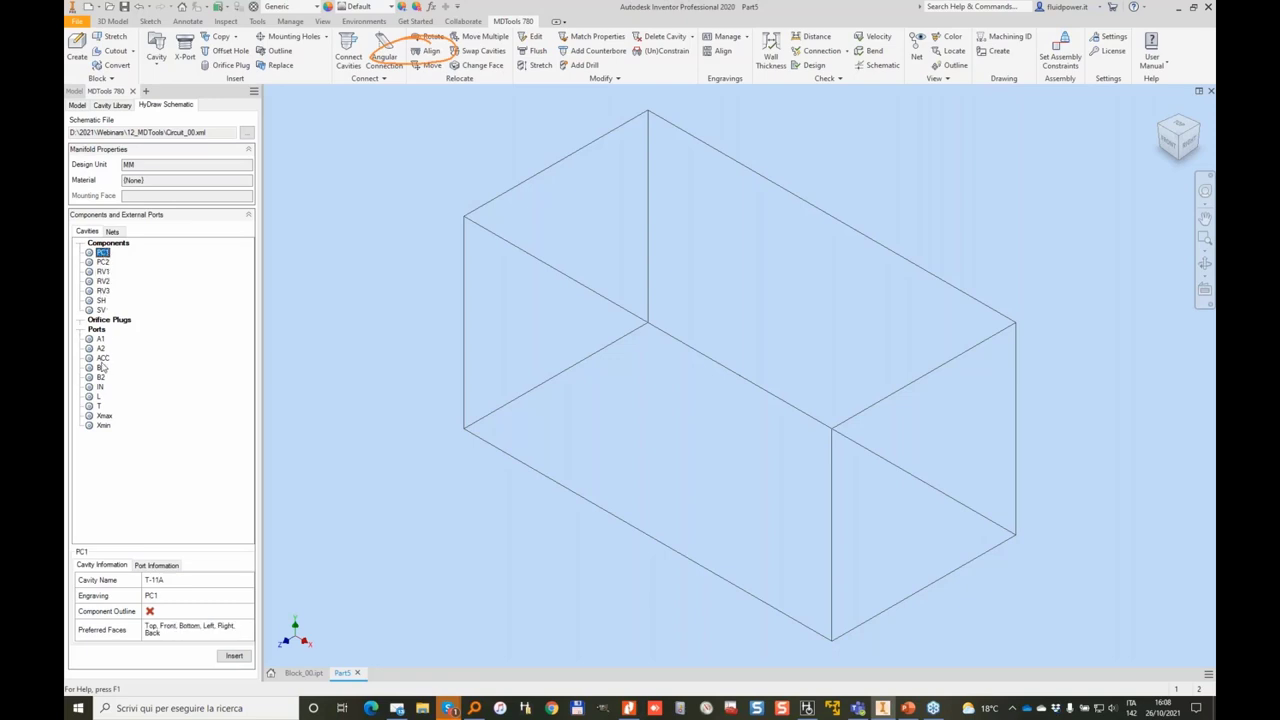
Insert the PC1 cavity from the schematic on the block's top face and select component RV1.
{"action": "left_click", "coordinate": [234, 655]}
{"action": "left_click", "coordinate": [652, 210]}
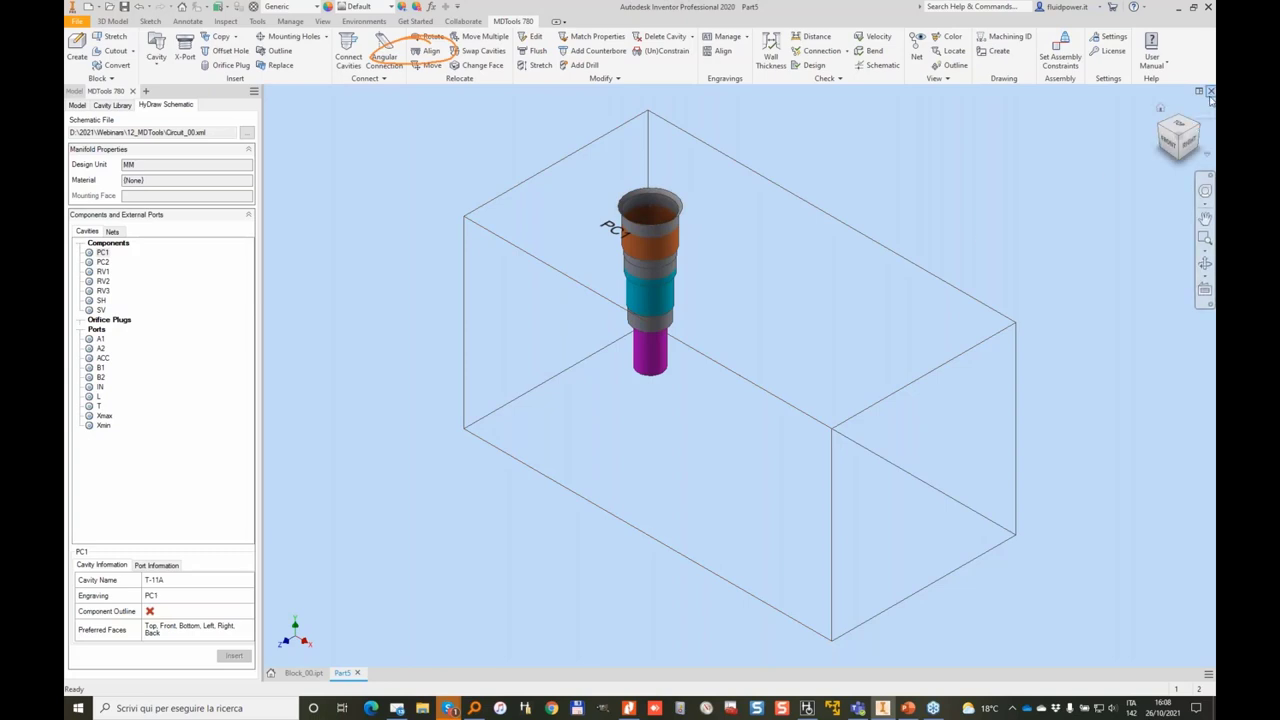
{"action": "left_click", "coordinate": [102, 272]}
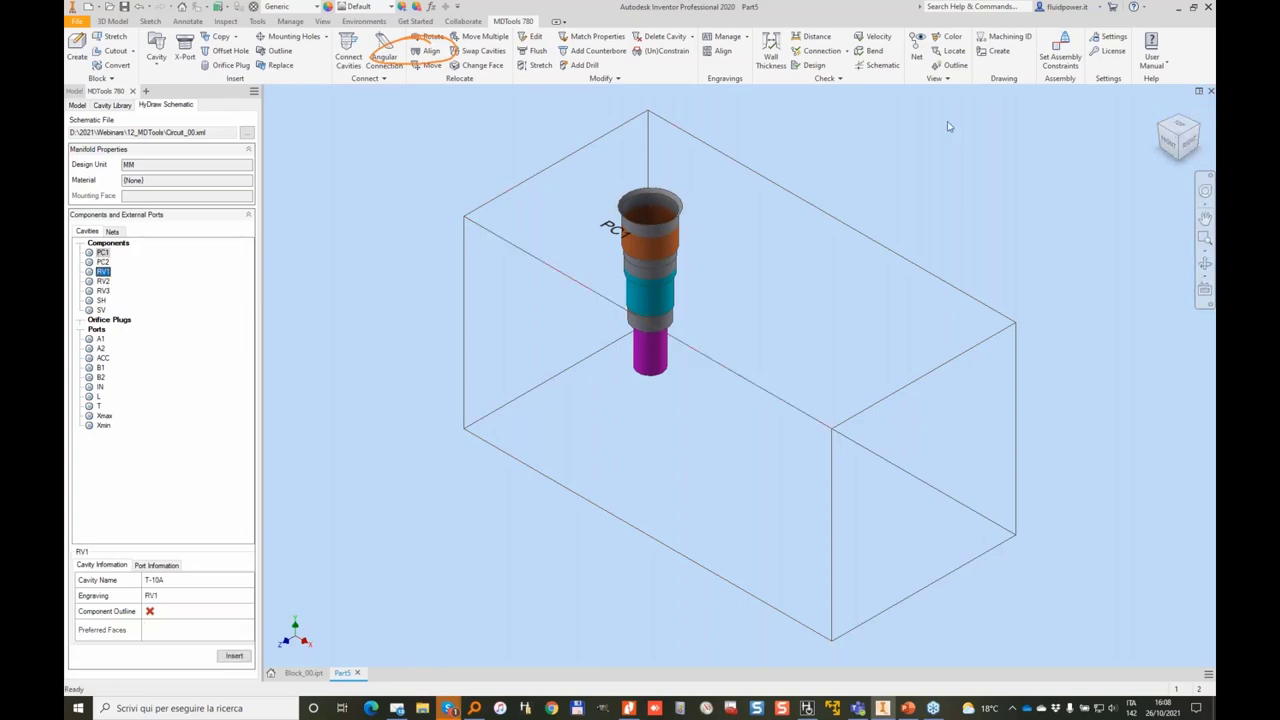
Close the new block part without saving it.
{"action": "left_click", "coordinate": [1210, 91]}
{"action": "left_click", "coordinate": [601, 379]}
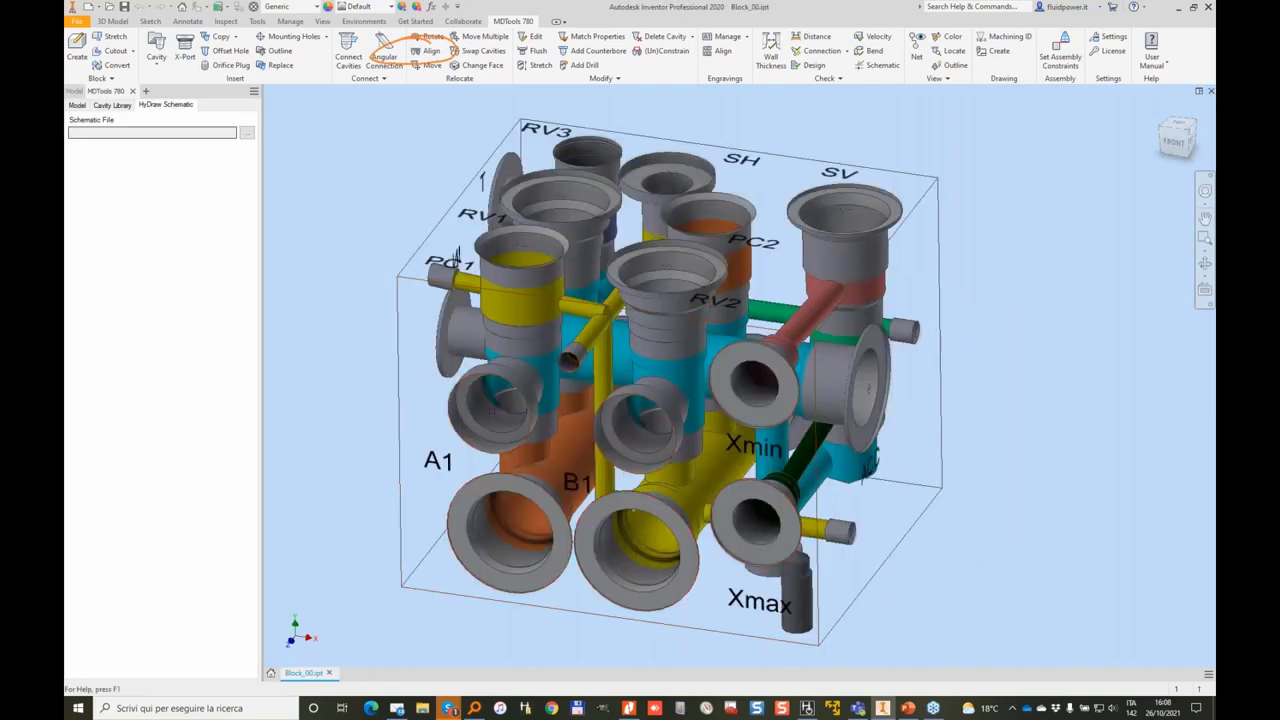
Load the HyDraw schematic file Circuit_00.xml from the 12_MDTools folder into the Block_00 part.
{"action": "left_click", "coordinate": [246, 132]}
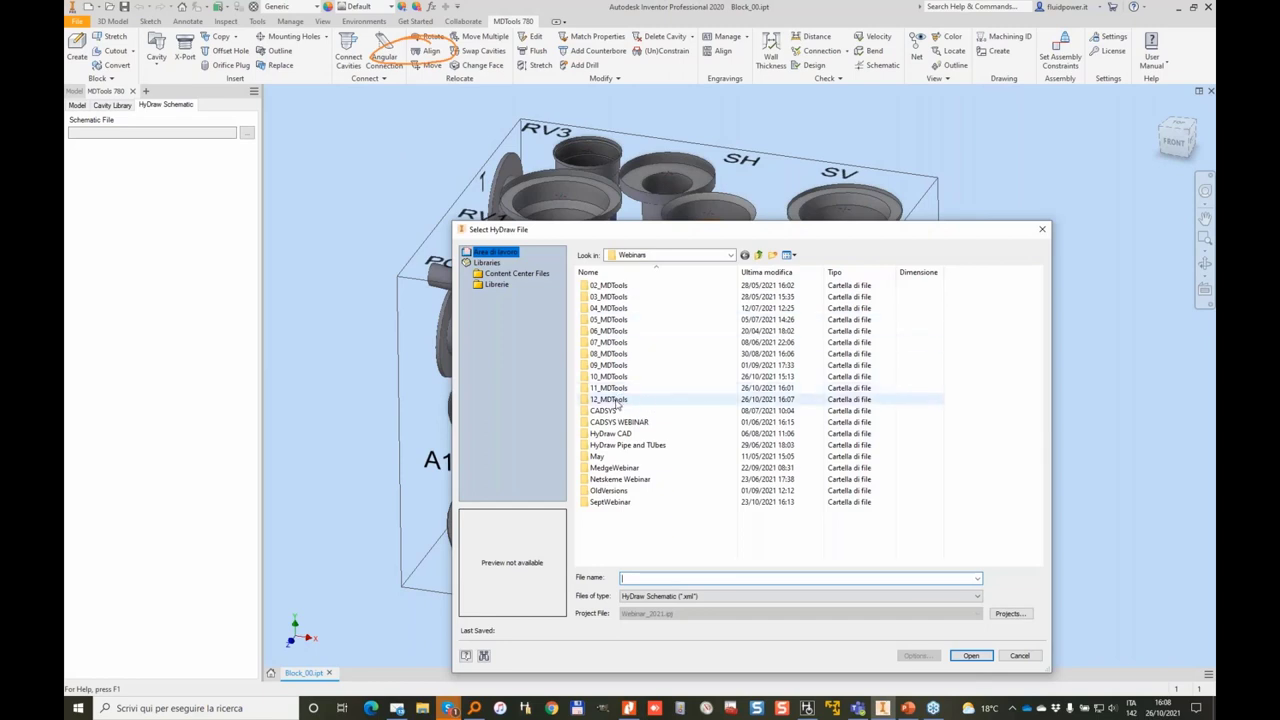
{"action": "left_click", "coordinate": [1020, 656]}
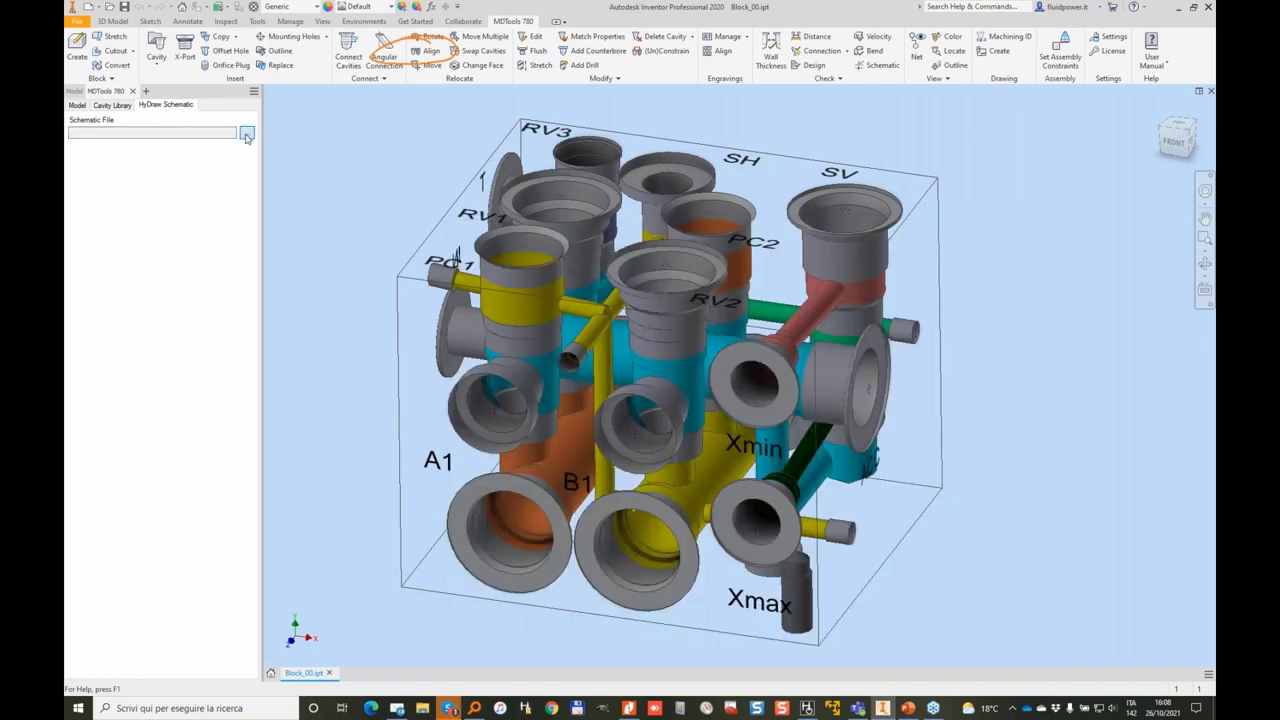
{"action": "left_click", "coordinate": [246, 134]}
{"action": "double_click", "coordinate": [620, 400]}
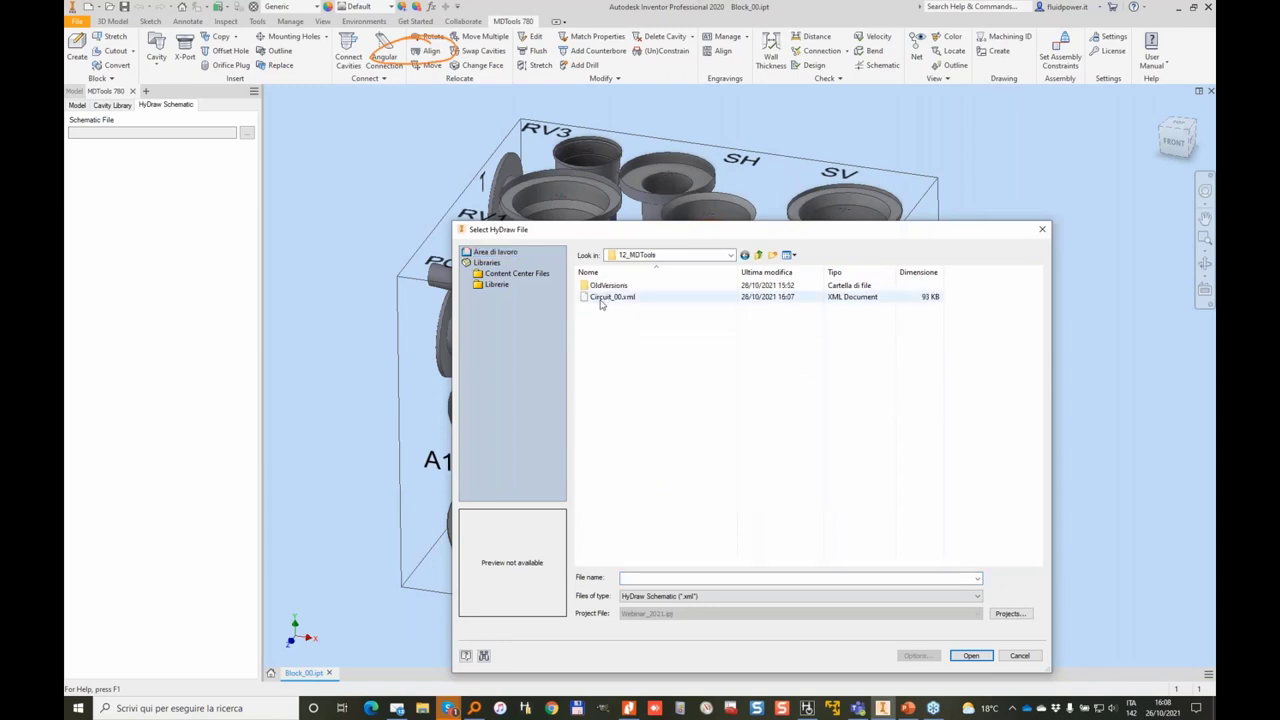
{"action": "double_click", "coordinate": [610, 297]}
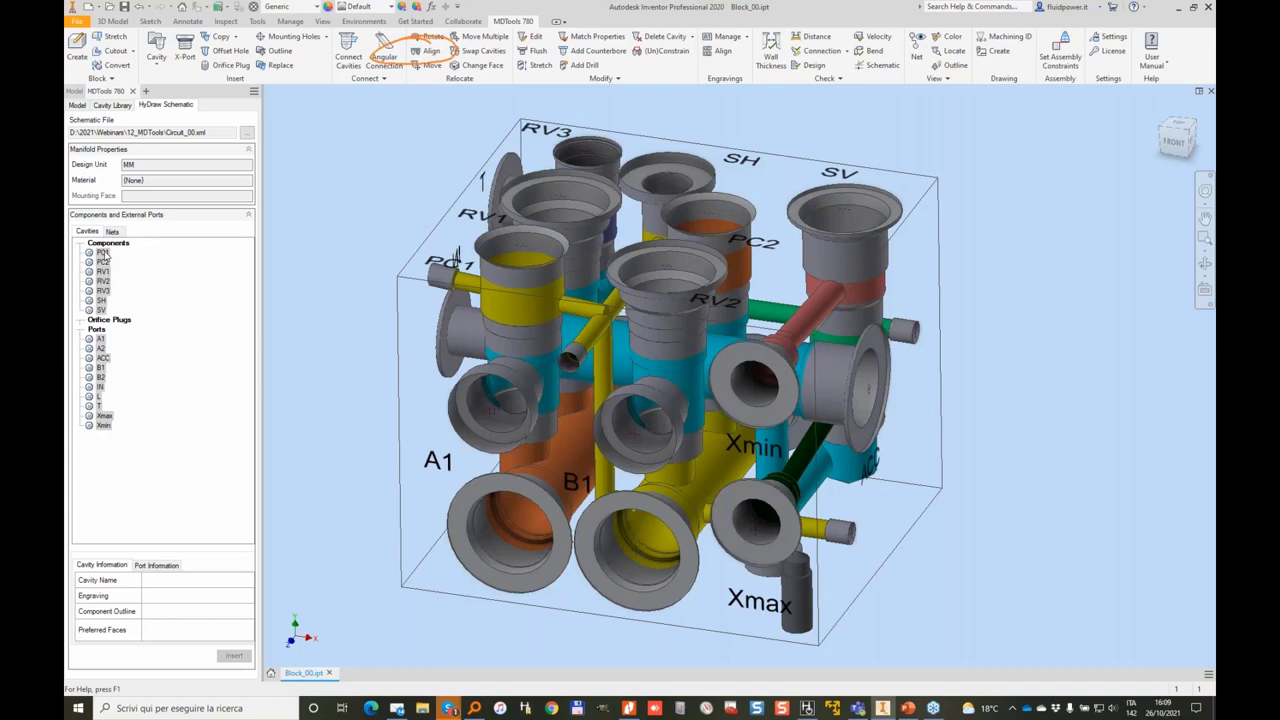
Change the PC1 cavity's component ID to PC50, select PC1 in the schematic component list, and restore the cavity's ID to PC1.
{"action": "double_click", "coordinate": [577, 241]}
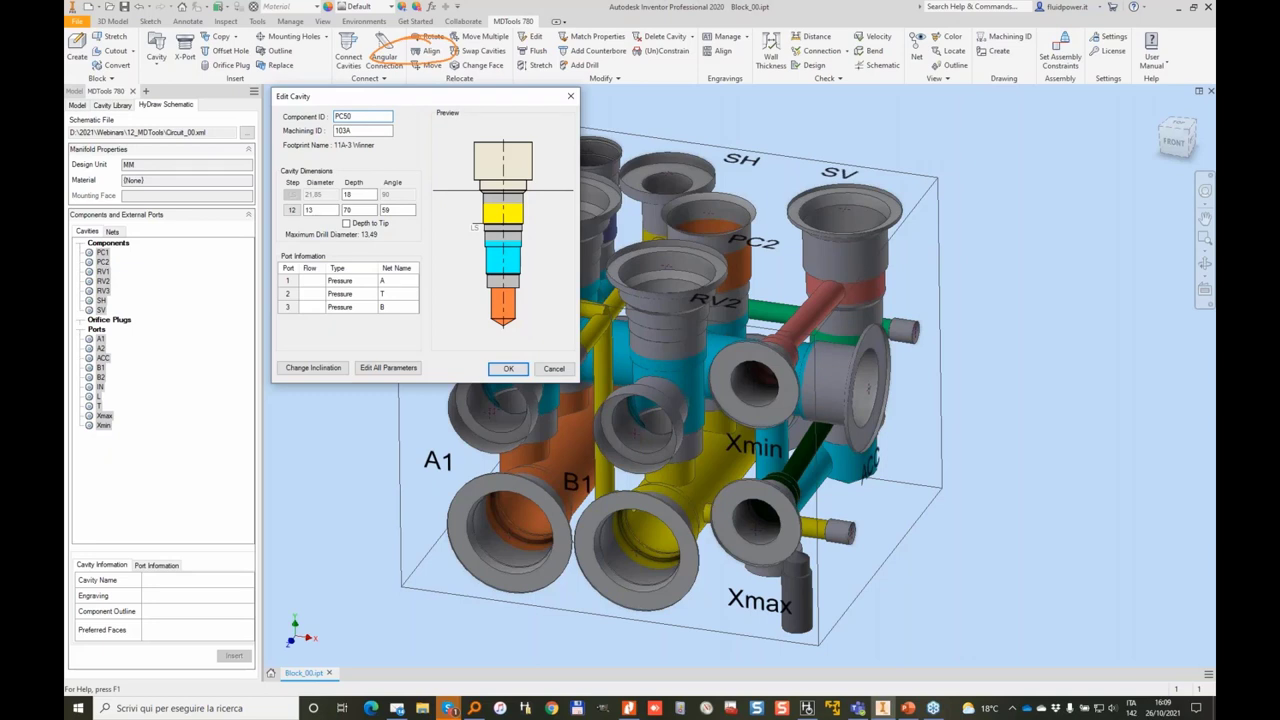
{"action": "key", "text": "Escape"}
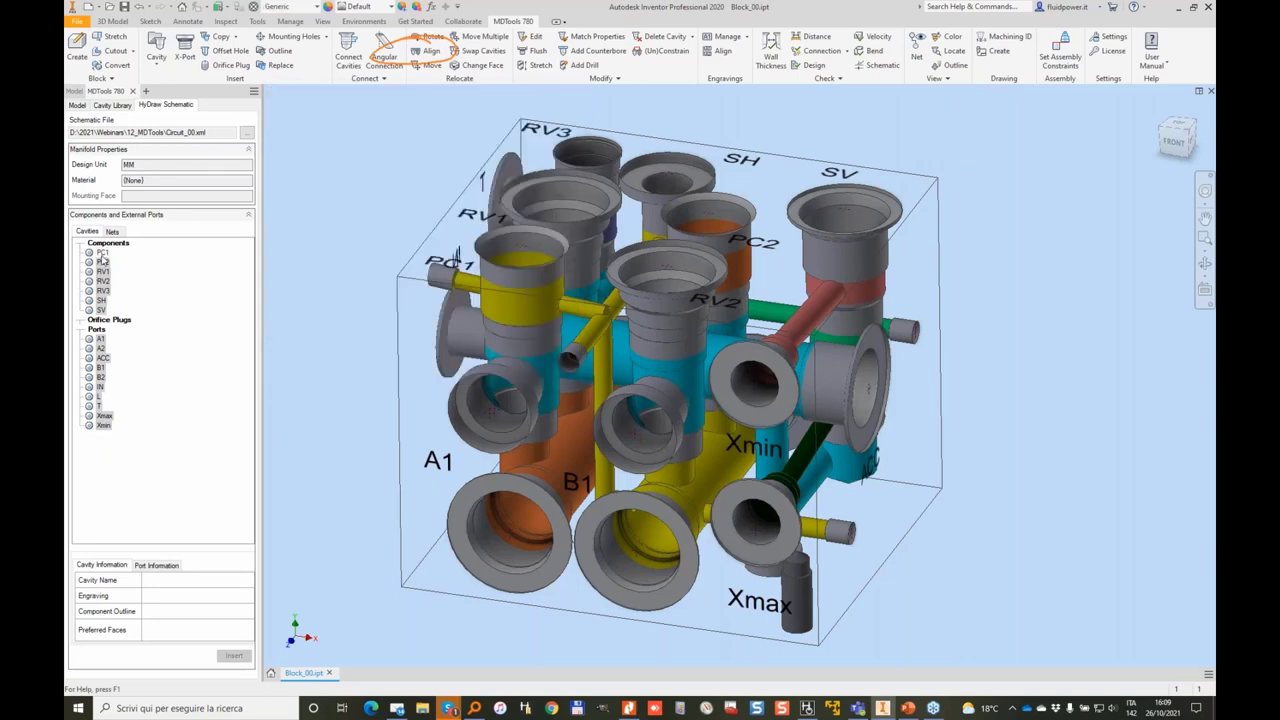
{"action": "left_click", "coordinate": [102, 253]}
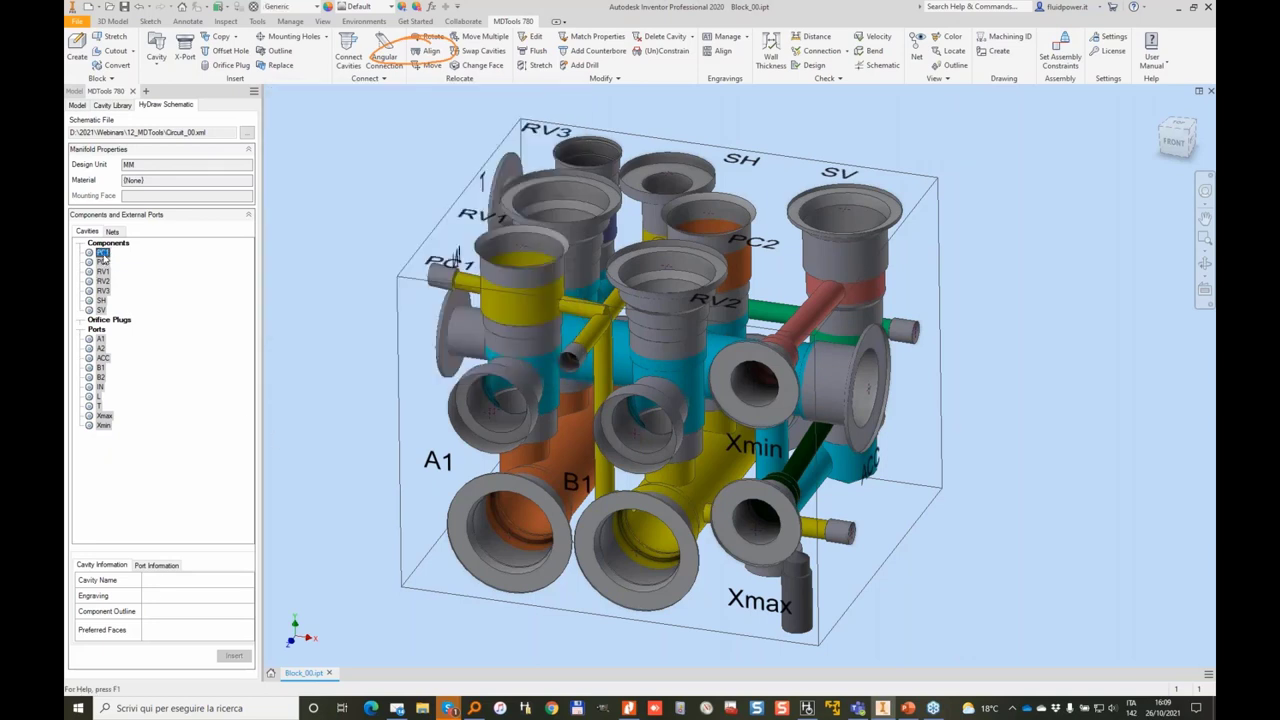
{"action": "double_click", "coordinate": [541, 252]}
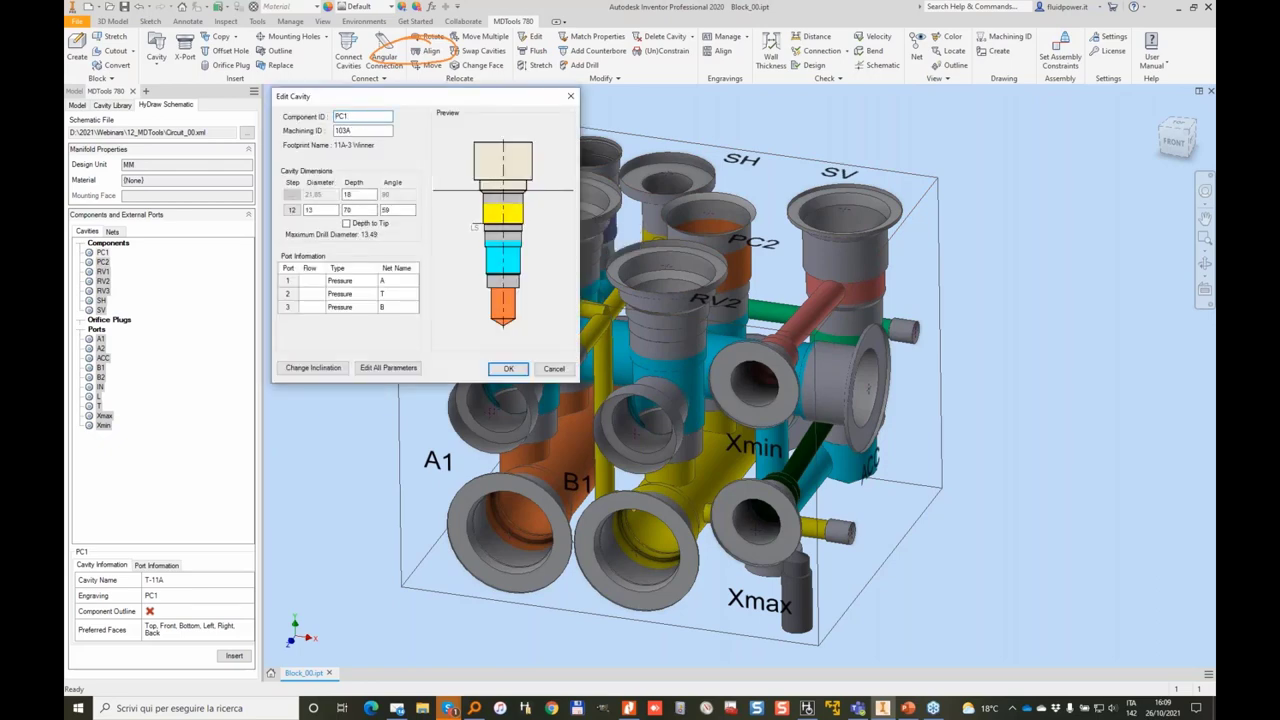
{"action": "key", "text": "Escape"}
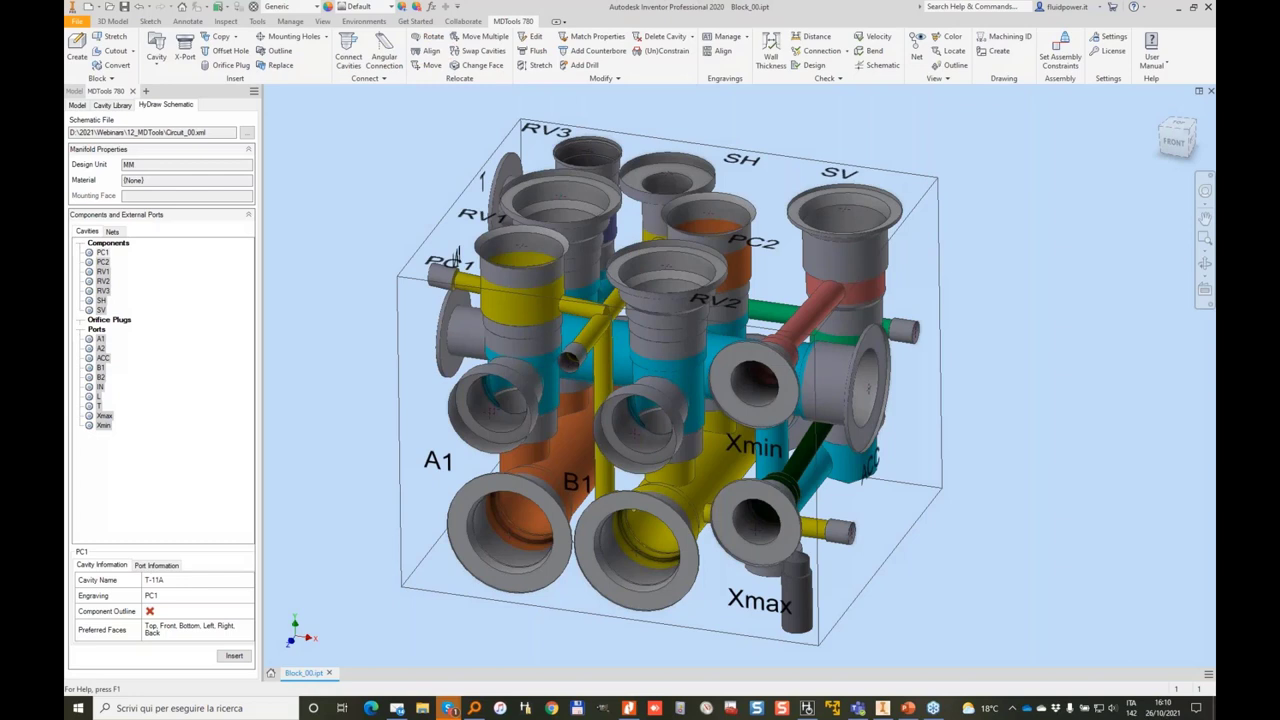
Review the cavities and nets of the block model and return to the loaded HyDraw schematic data.
{"action": "mouse_move", "coordinate": [906, 48]}
{"action": "left_mouse_down"}
{"action": "mouse_move", "coordinate": [866, 56]}
{"action": "mouse_move", "coordinate": [900, 67]}
{"action": "mouse_move", "coordinate": [880, 60]}
{"action": "left_mouse_up"}
{"action": "mouse_move", "coordinate": [839, 136]}
{"action": "left_mouse_down"}
{"action": "mouse_move", "coordinate": [875, 84]}
{"action": "mouse_move", "coordinate": [870, 108]}
{"action": "left_mouse_up"}
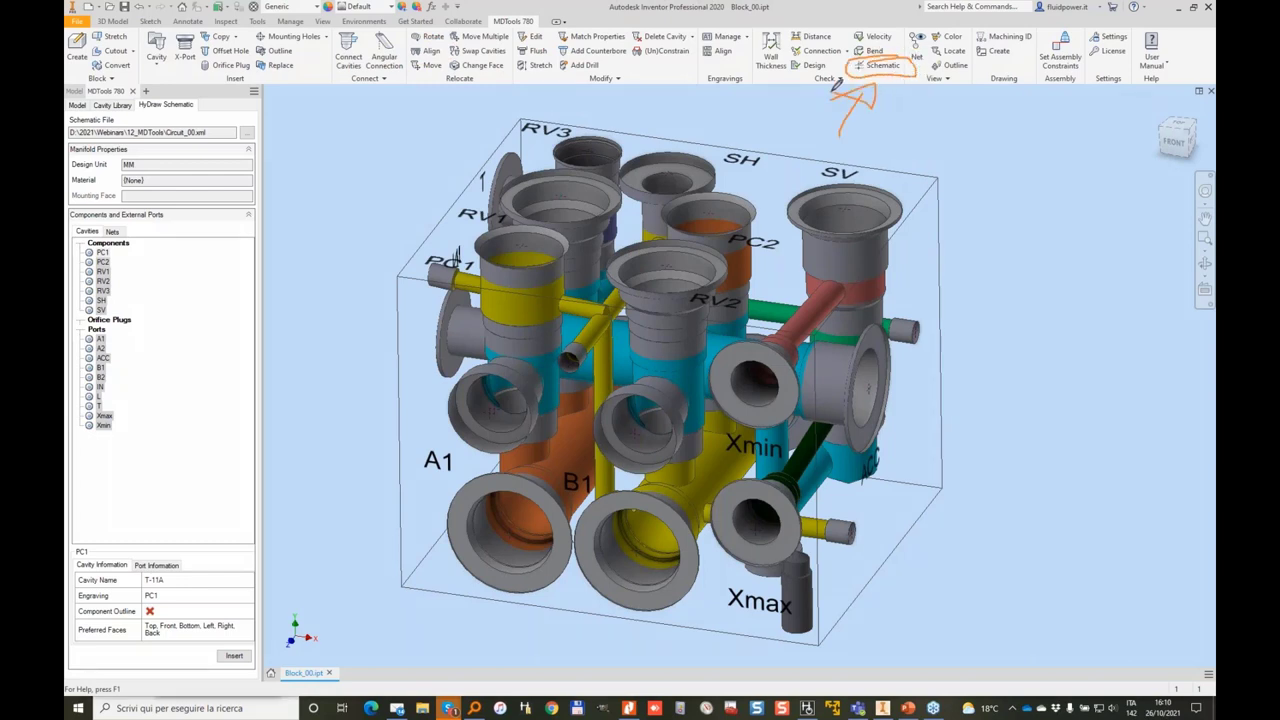
{"action": "left_click", "coordinate": [77, 105]}
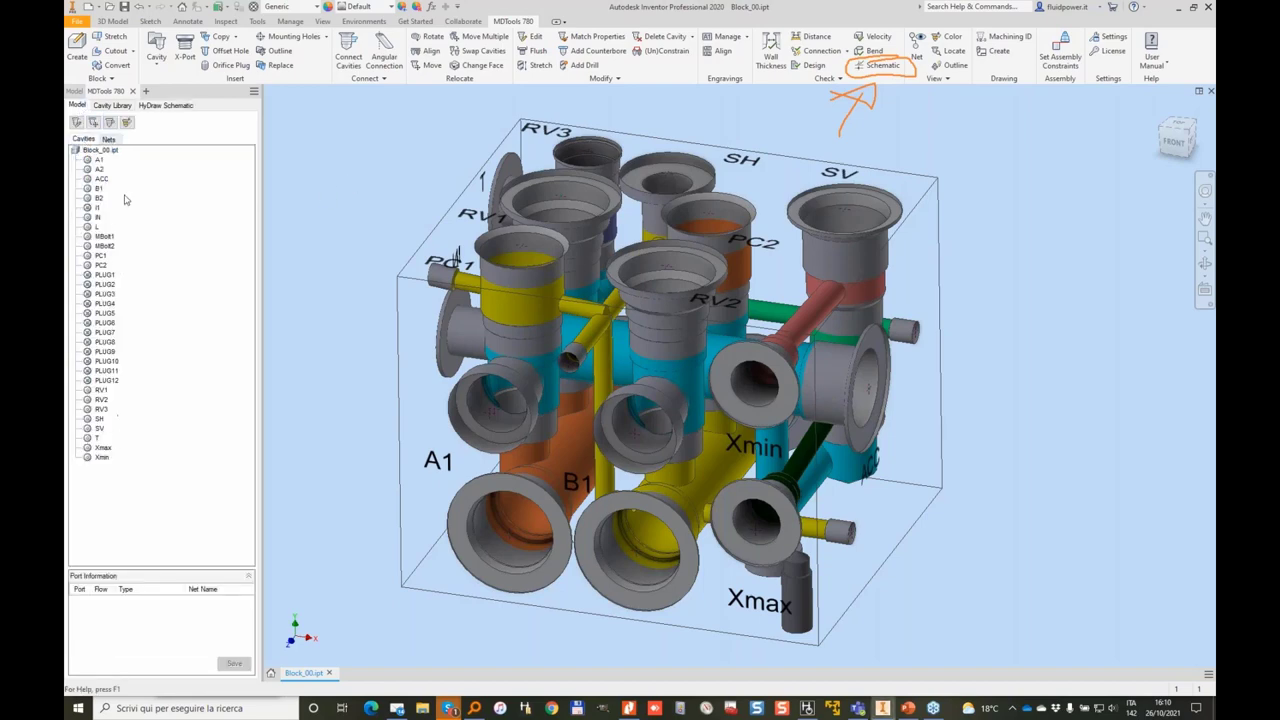
{"action": "left_click", "coordinate": [108, 139]}
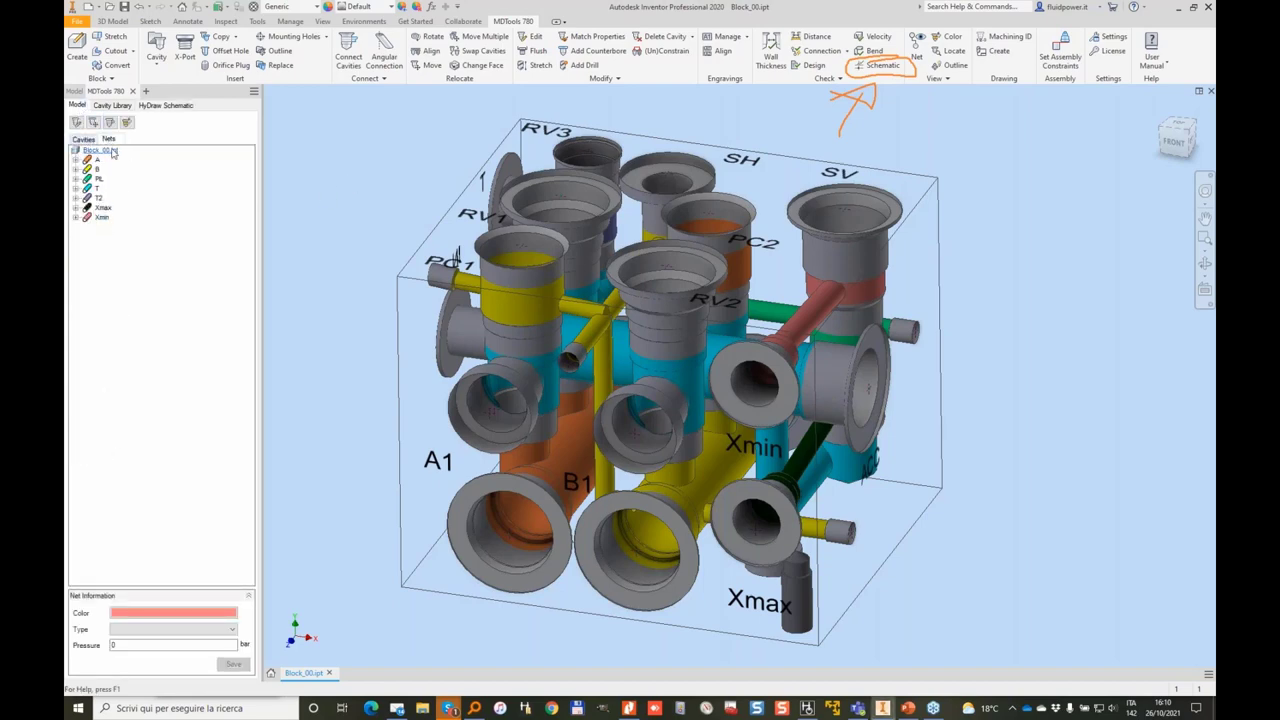
{"action": "left_click", "coordinate": [168, 105]}
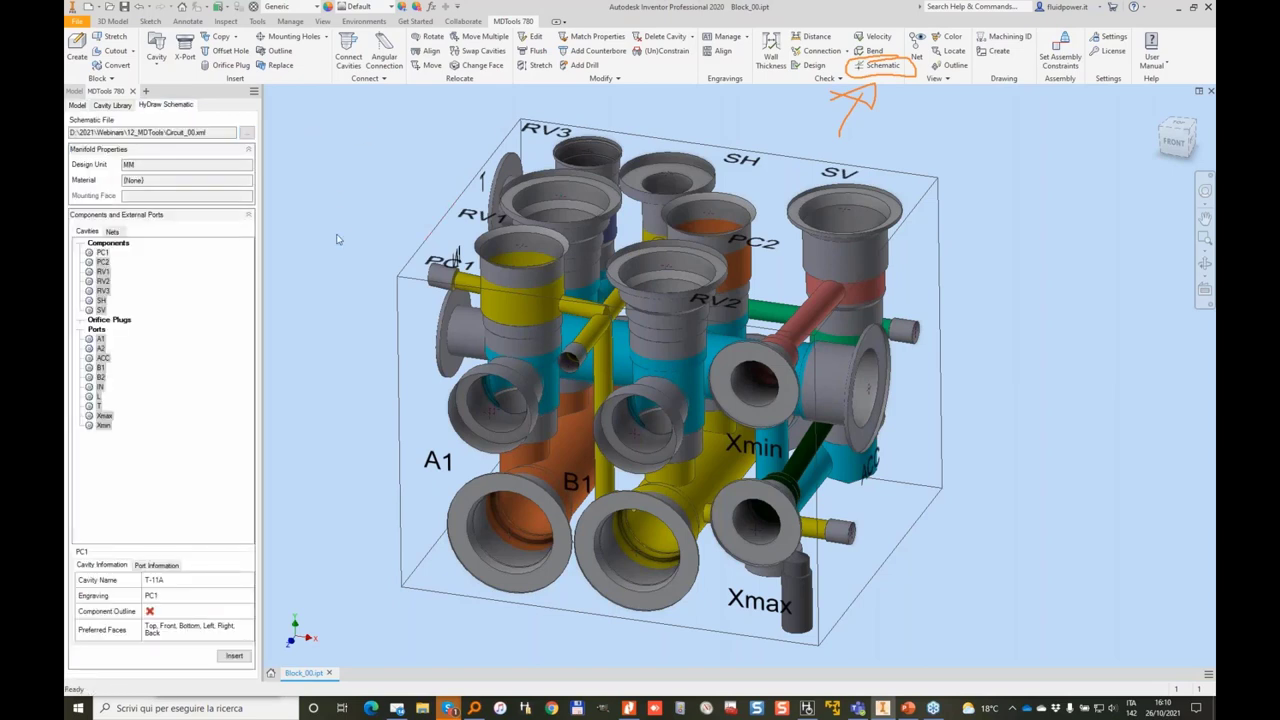
Check the block against the schematic and locate the wrong-cavity entries PC1, PC2, RV1 and RV2 on the model.
{"action": "left_click", "coordinate": [880, 66]}
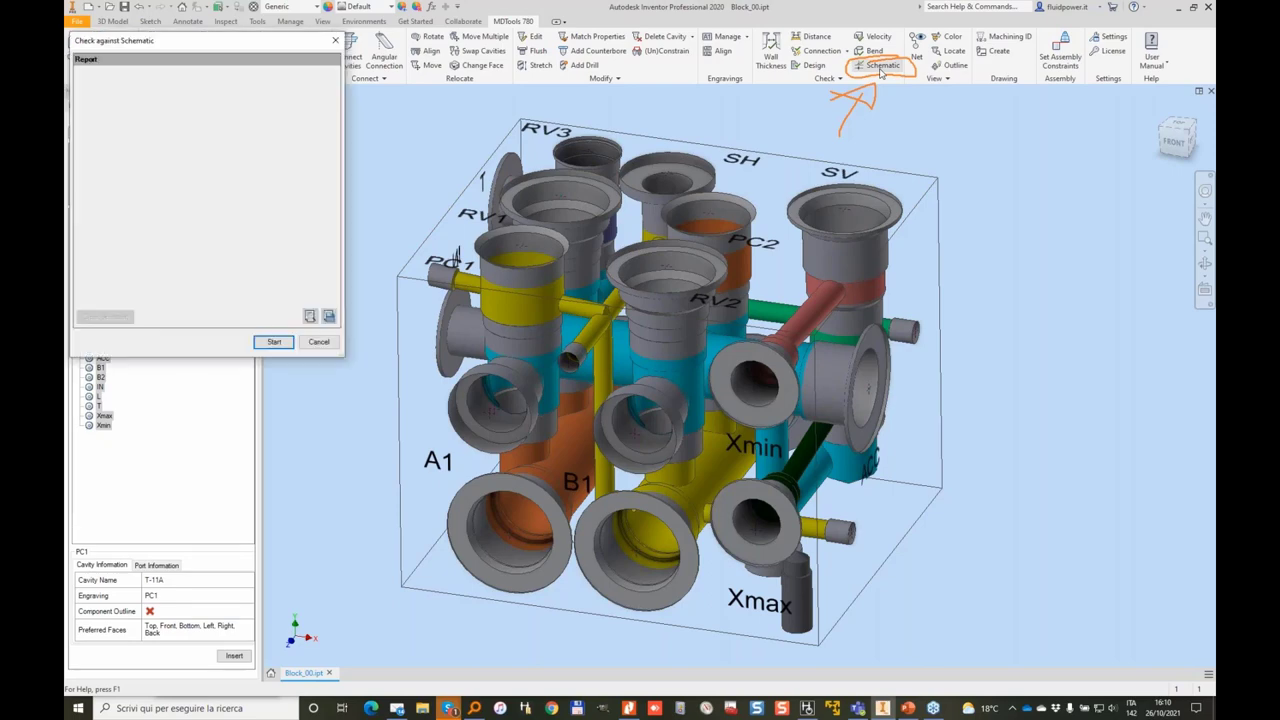
{"action": "left_click", "coordinate": [271, 342]}
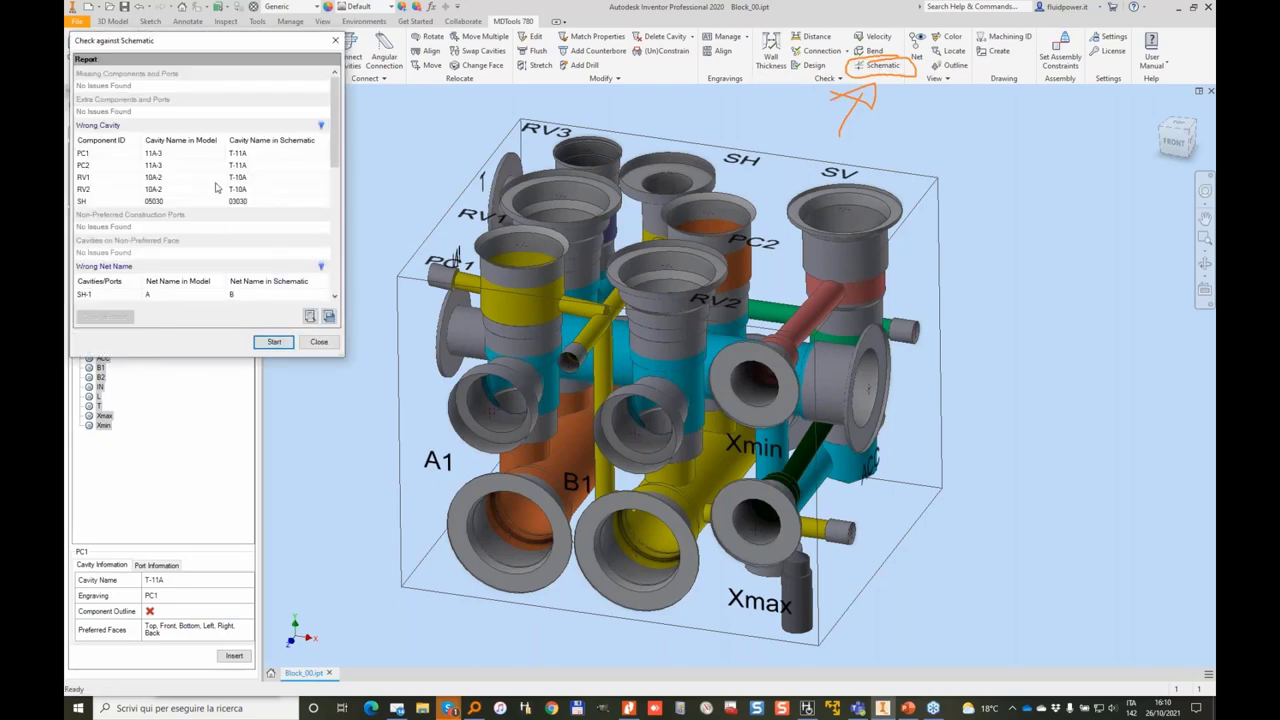
{"action": "left_click_drag", "start_coordinate": [250, 41], "coordinate": [1001, 101]}
{"action": "double_click", "coordinate": [925, 217]}
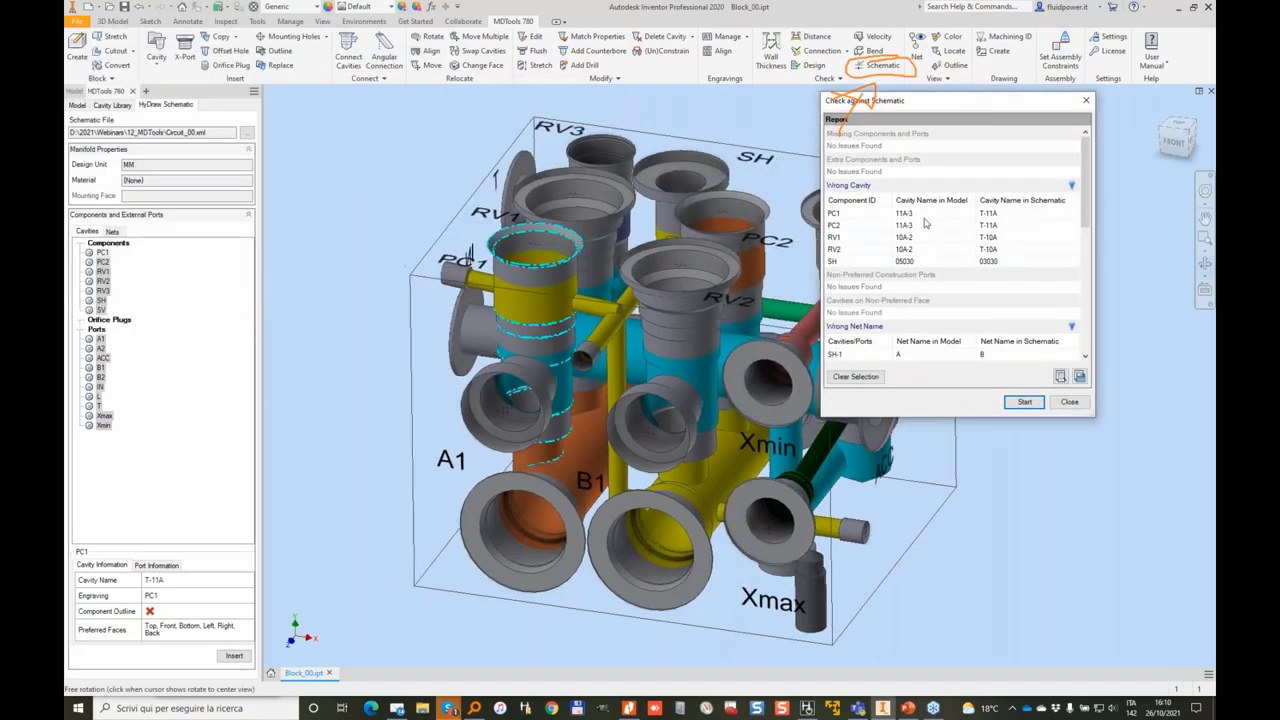
{"action": "left_click", "coordinate": [970, 228]}
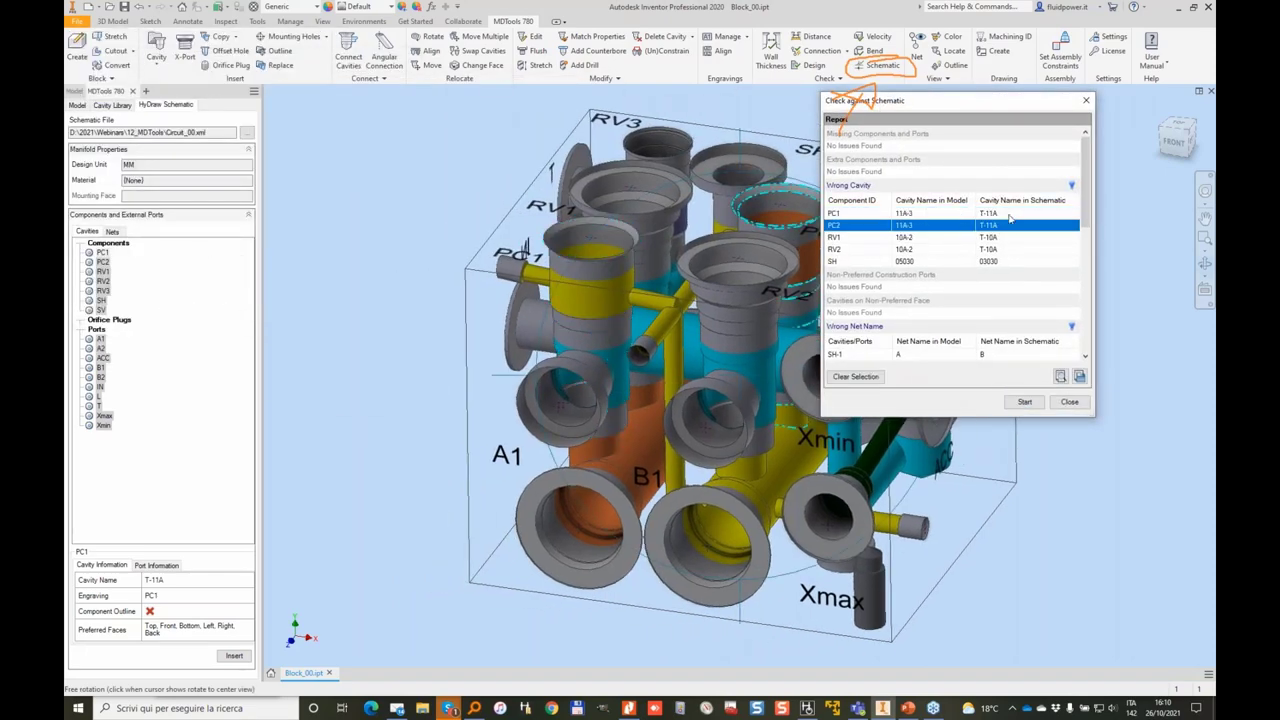
{"action": "left_click", "coordinate": [921, 238]}
{"action": "left_click", "coordinate": [918, 253]}
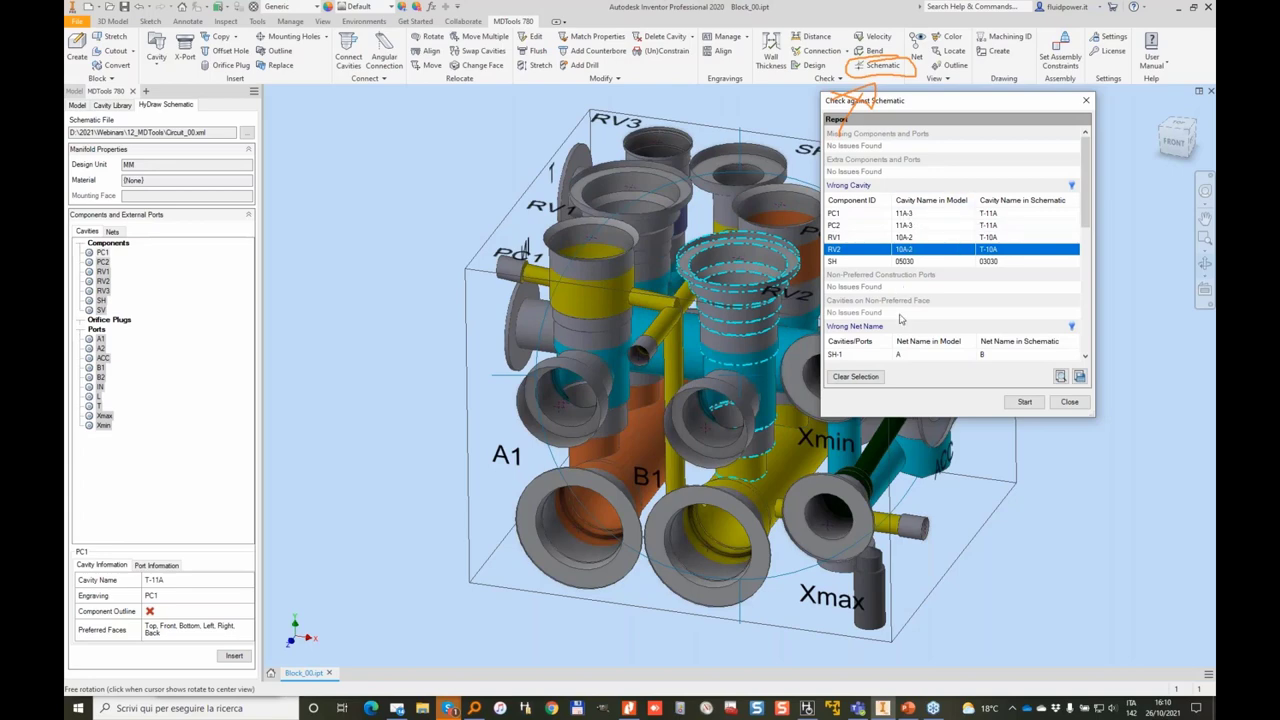
Switch to HyDraw CAD to inspect the cavity names of PC1 and PC2, return to Inventor and close the check report.
{"action": "left_click", "coordinate": [806, 709]}
{"action": "scroll", "coordinate": [818, 270], "scroll_direction": "up", "scroll_amount": 5}
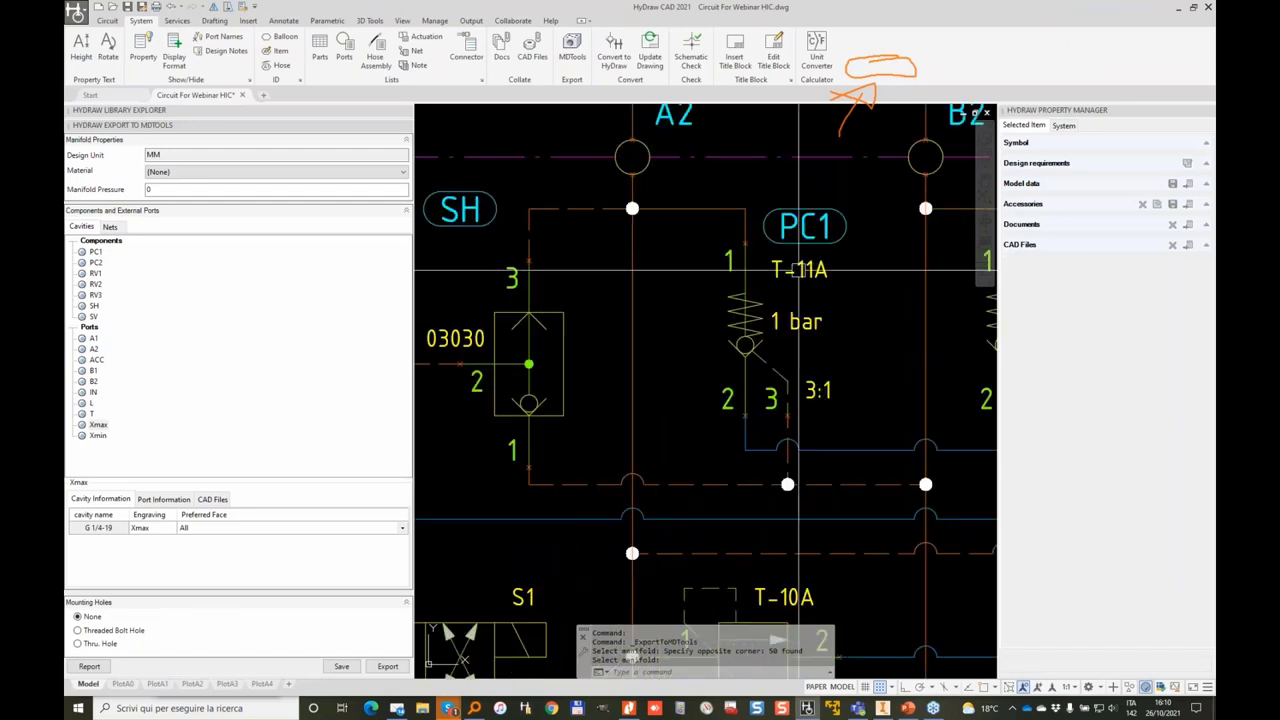
{"action": "scroll", "coordinate": [818, 270], "scroll_direction": "down", "scroll_amount": 3}
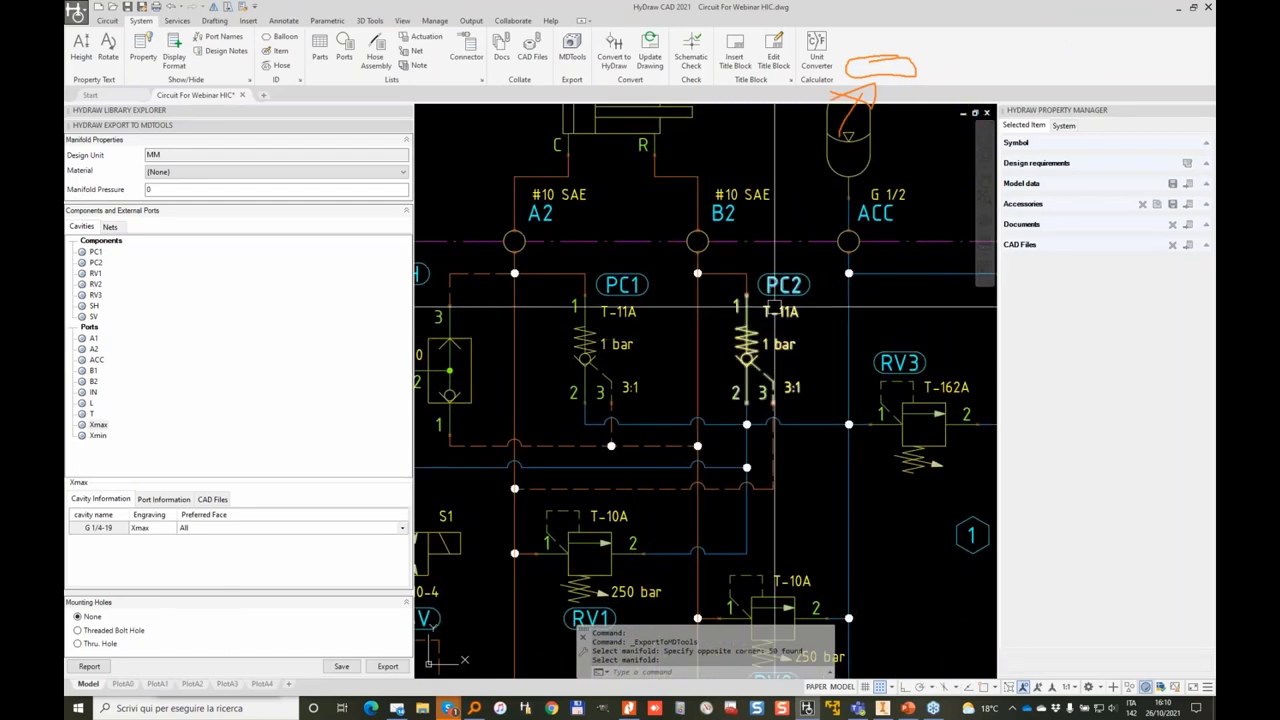
{"action": "left_click", "coordinate": [1179, 7]}
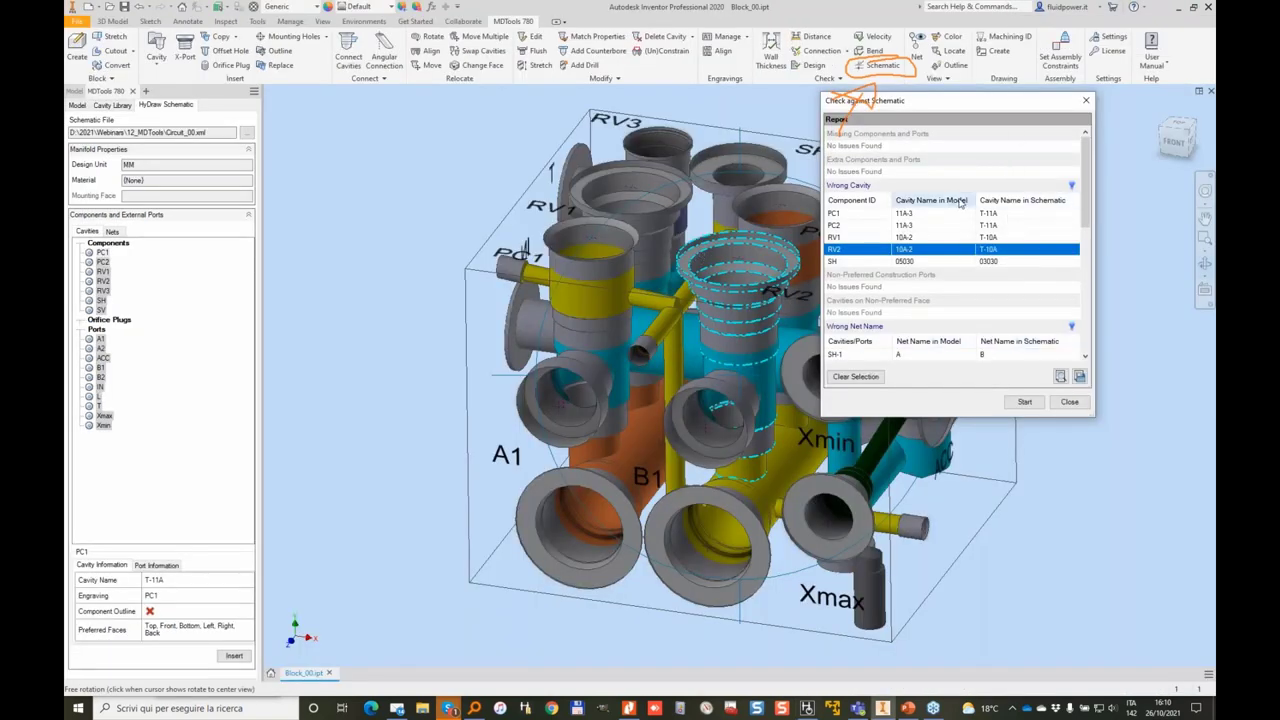
{"action": "left_click", "coordinate": [1069, 402]}
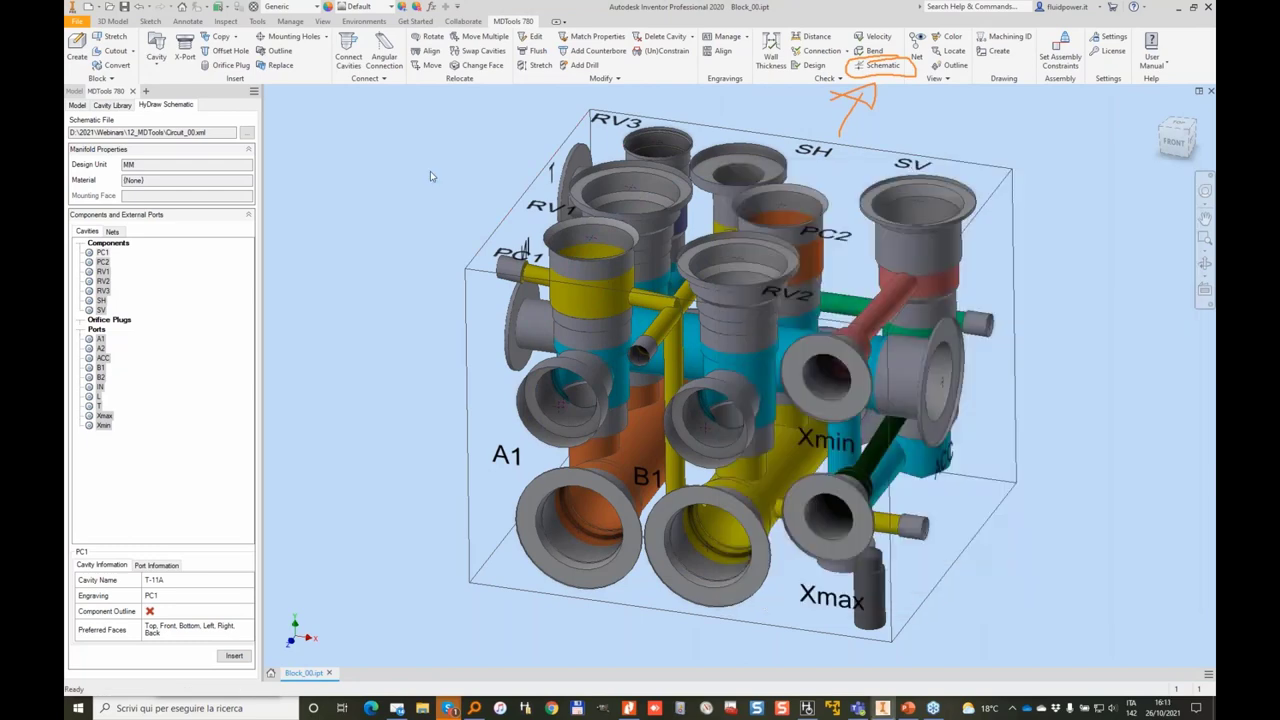
Replace the PC1 cavity and all similar cavities with T-11A from the 1-Sun Hydraulics library, retaining the drill diameter and depths.
{"action": "left_click", "coordinate": [281, 65]}
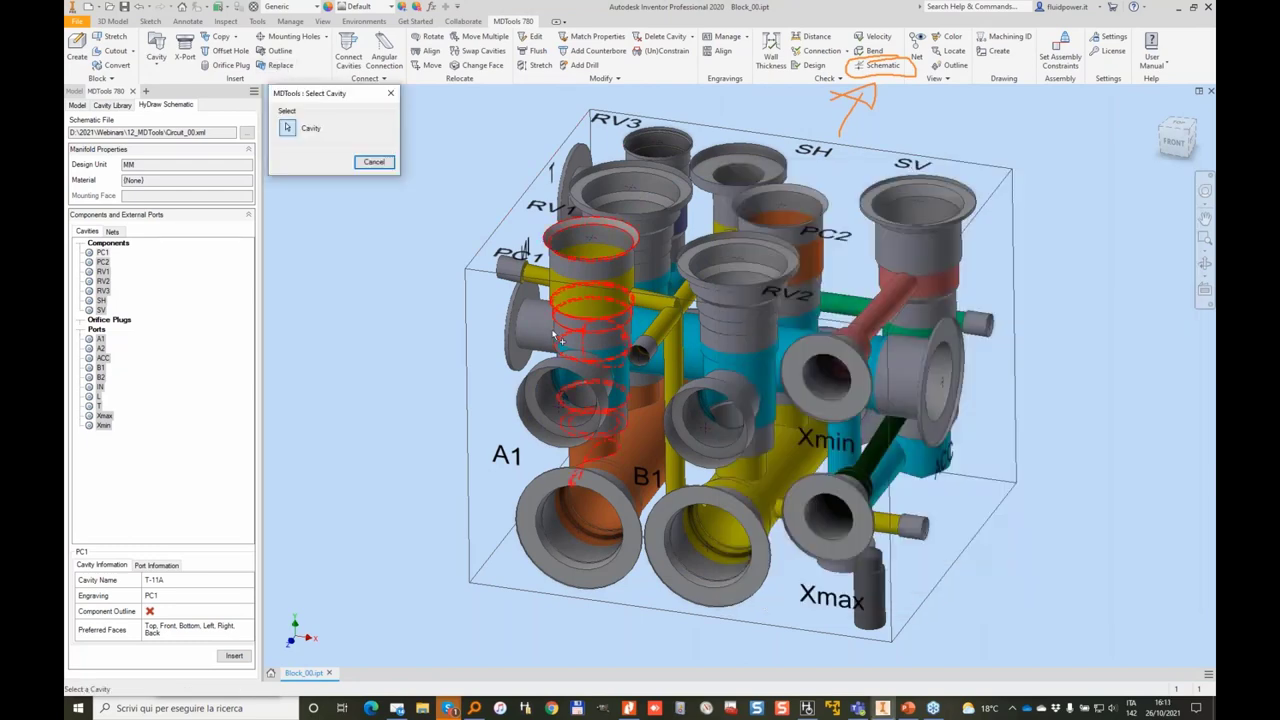
{"action": "left_click", "coordinate": [617, 245]}
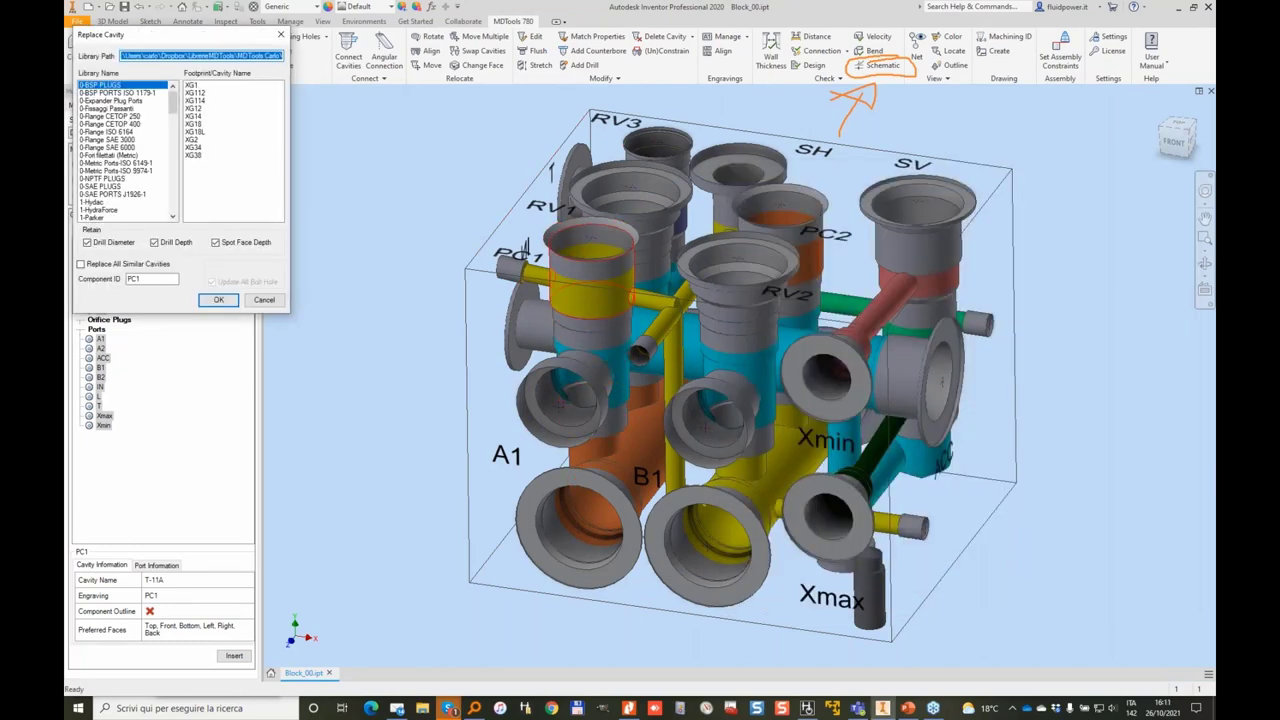
{"action": "scroll", "coordinate": [155, 172], "scroll_direction": "down", "scroll_amount": 2}
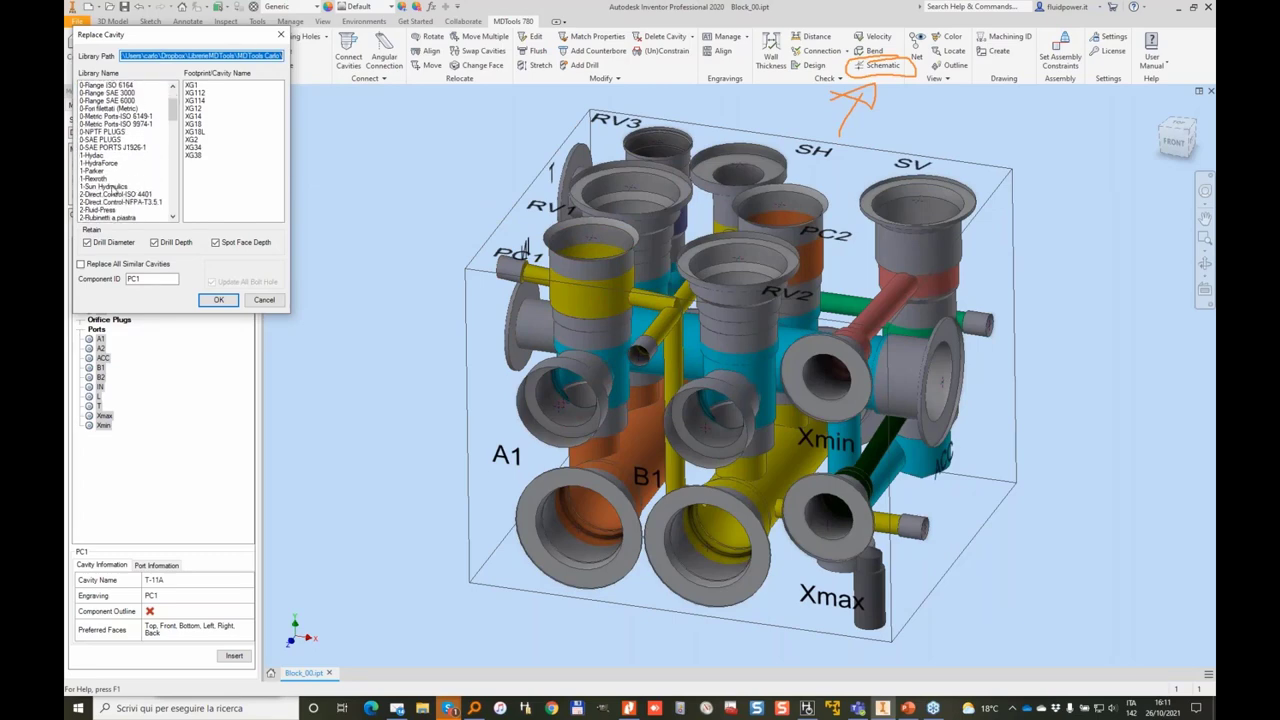
{"action": "left_click", "coordinate": [110, 186]}
{"action": "left_click", "coordinate": [225, 93]}
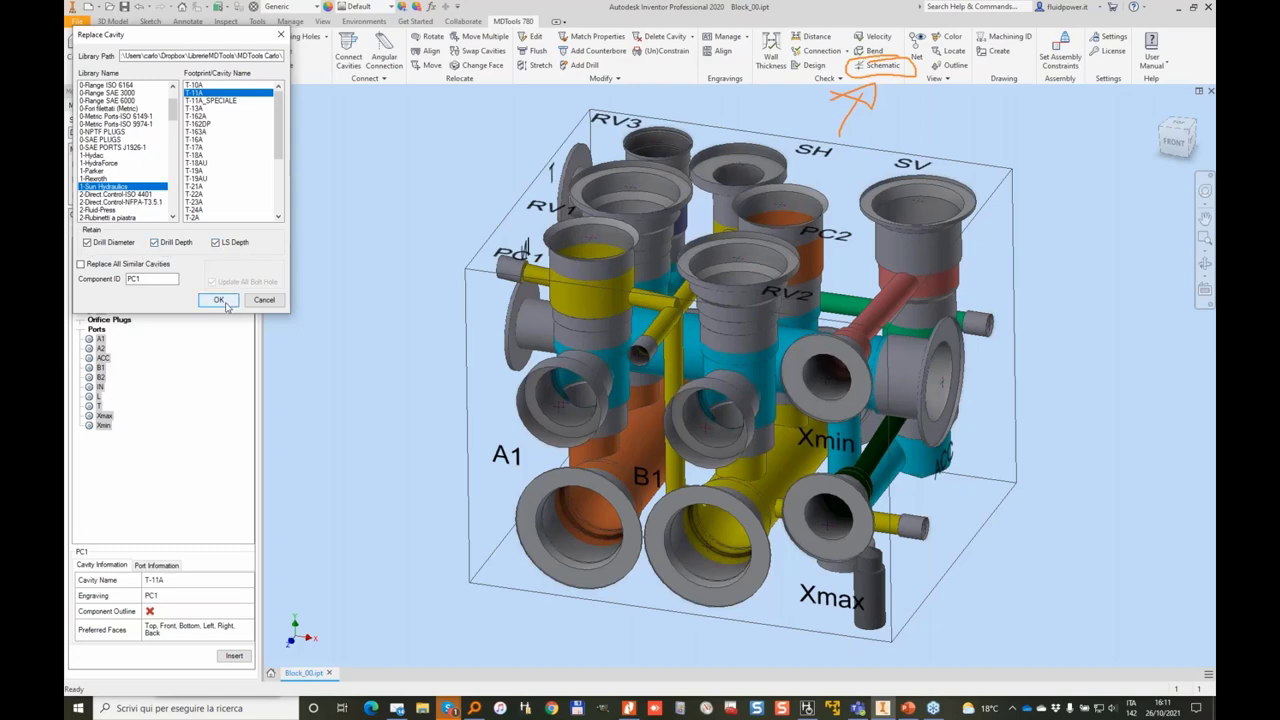
{"action": "left_click", "coordinate": [81, 264]}
{"action": "left_click", "coordinate": [219, 299]}
Rerun the schematic check to review the remaining cavity mismatches and close its report.
{"action": "left_click", "coordinate": [878, 67]}
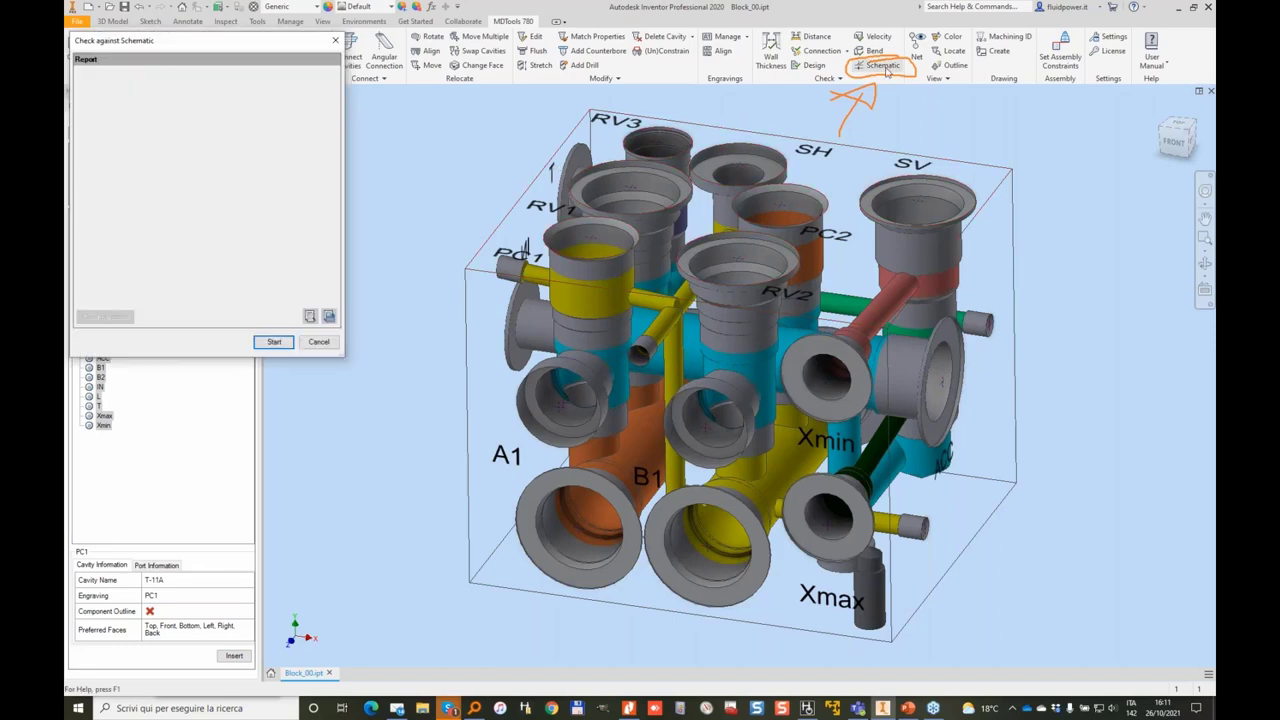
{"action": "left_click", "coordinate": [273, 343]}
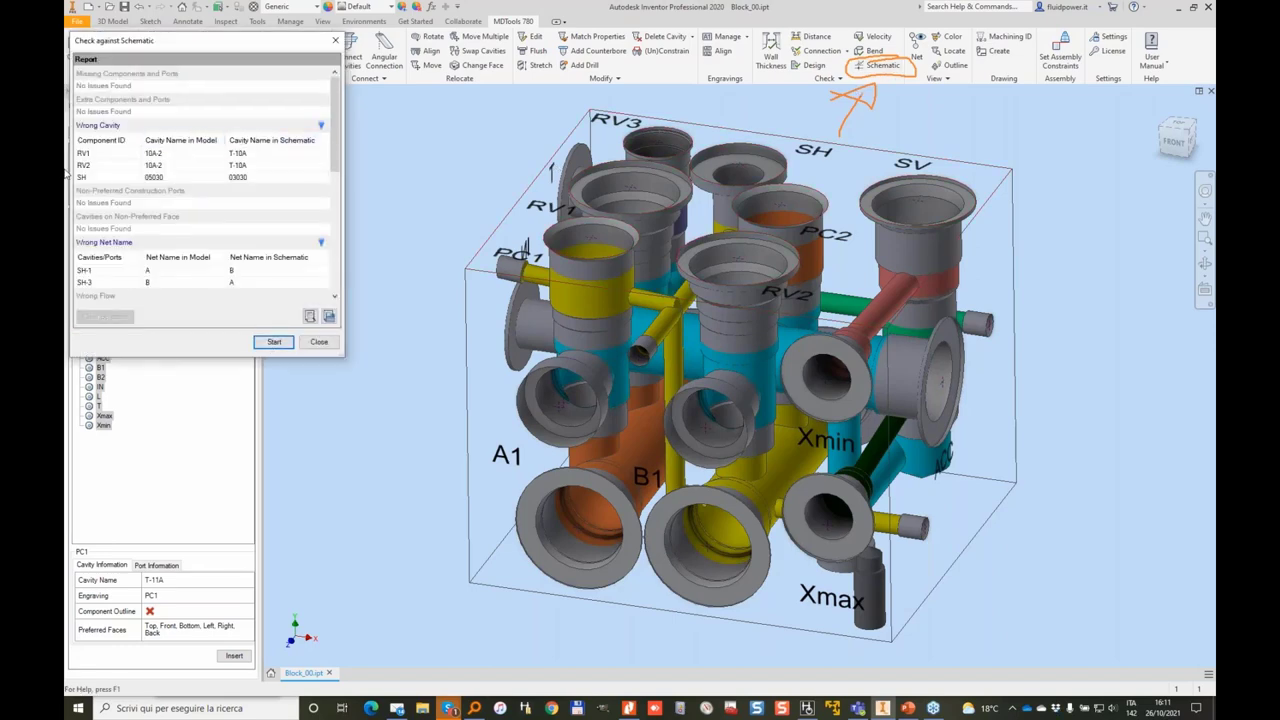
{"action": "left_click", "coordinate": [319, 342]}
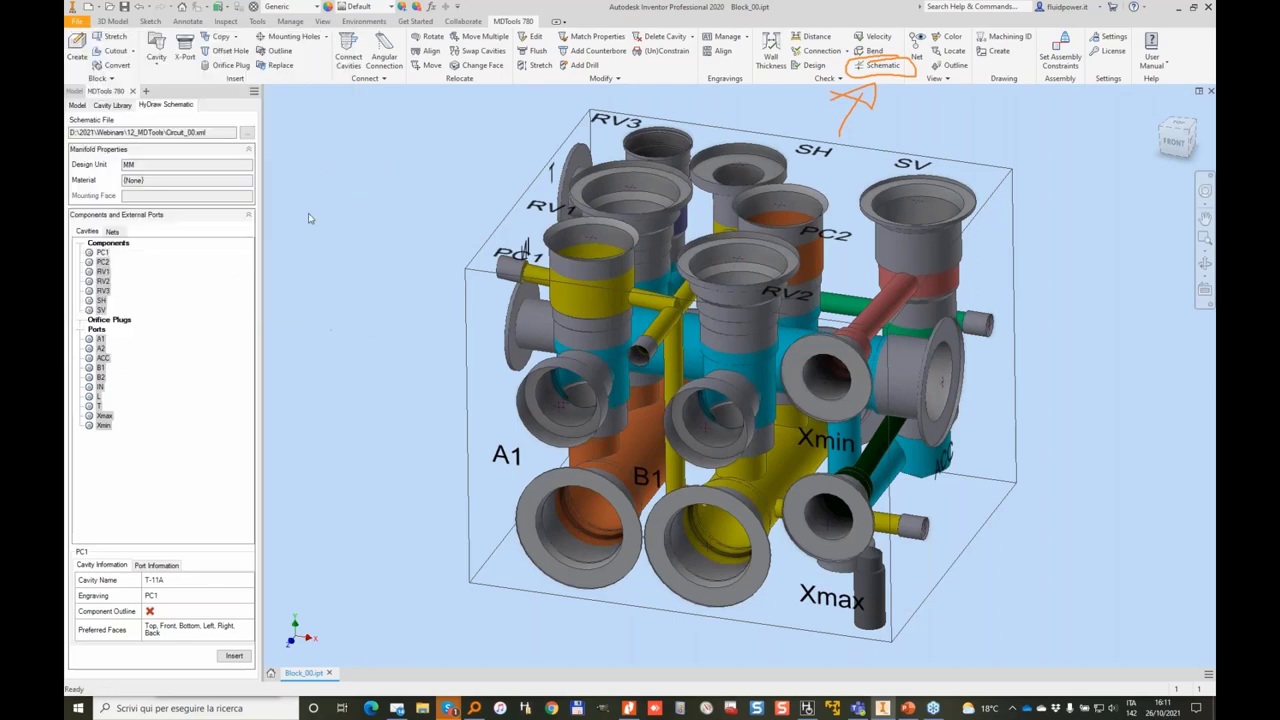
Replace the RV2 cavity and all similar cavities with T-10A from the 1-Sun Hydraulics library, retaining the drill diameter and depths.
{"action": "left_click", "coordinate": [276, 65]}
{"action": "left_click", "coordinate": [741, 268]}
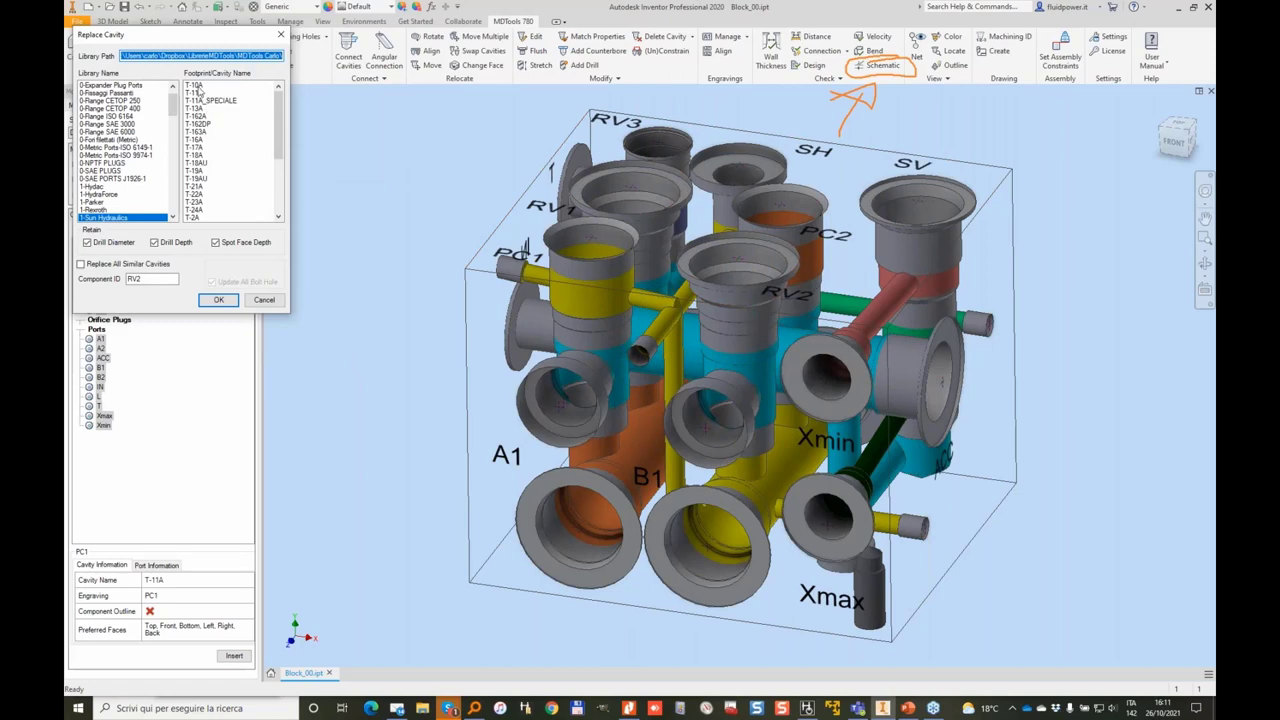
{"action": "left_click", "coordinate": [197, 87]}
{"action": "left_click", "coordinate": [81, 264]}
{"action": "left_click", "coordinate": [218, 300]}
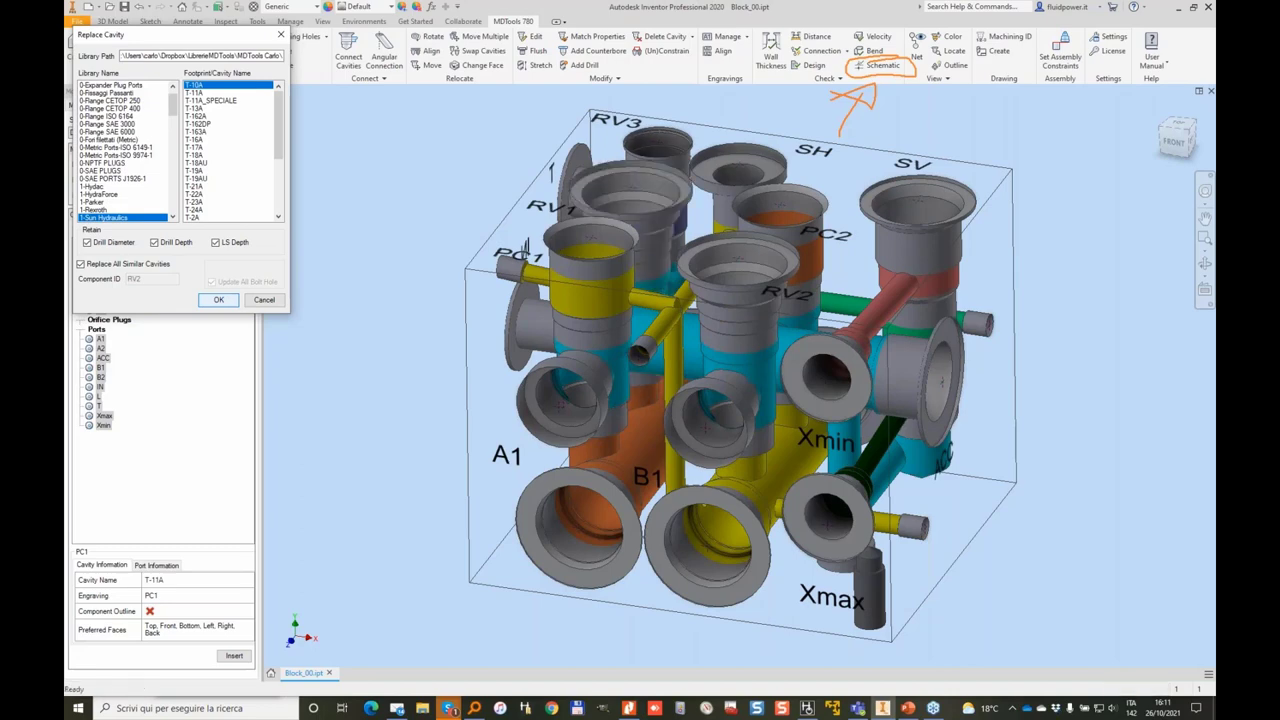
Check the block against the schematic again, locate the SH cavity from the wrong-cavity entry, examine it in the model and close the report.
{"action": "left_click", "coordinate": [882, 66]}
{"action": "left_click", "coordinate": [274, 341]}
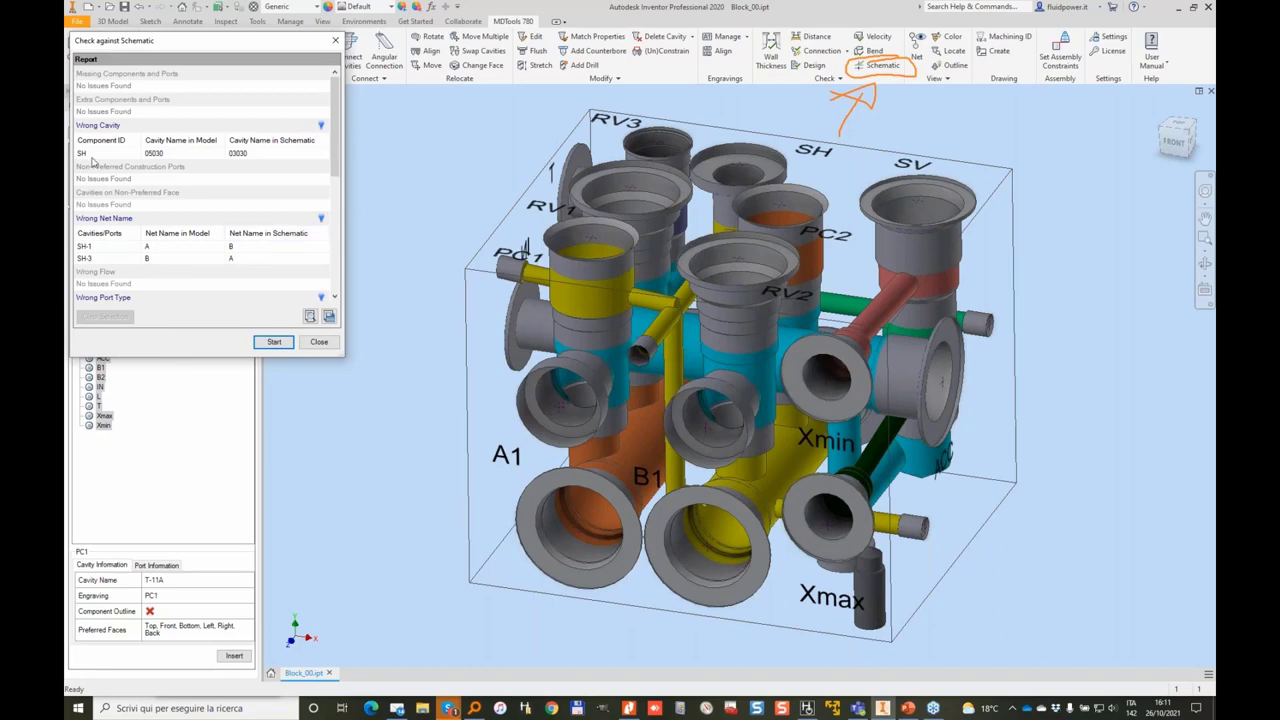
{"action": "left_click", "coordinate": [165, 154]}
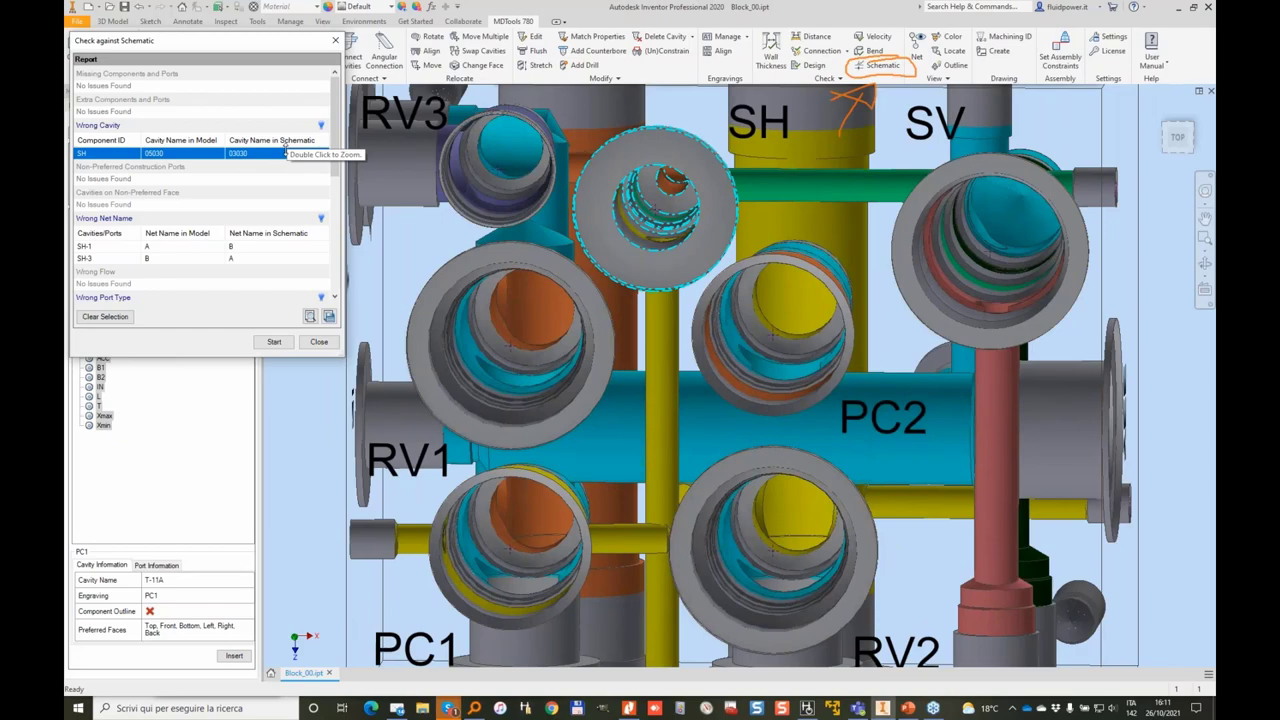
{"action": "middle_click_drag", "start_coordinate": [1000, 420], "coordinate": [950, 330], "text": "shift"}
{"action": "left_click", "coordinate": [256, 216]}
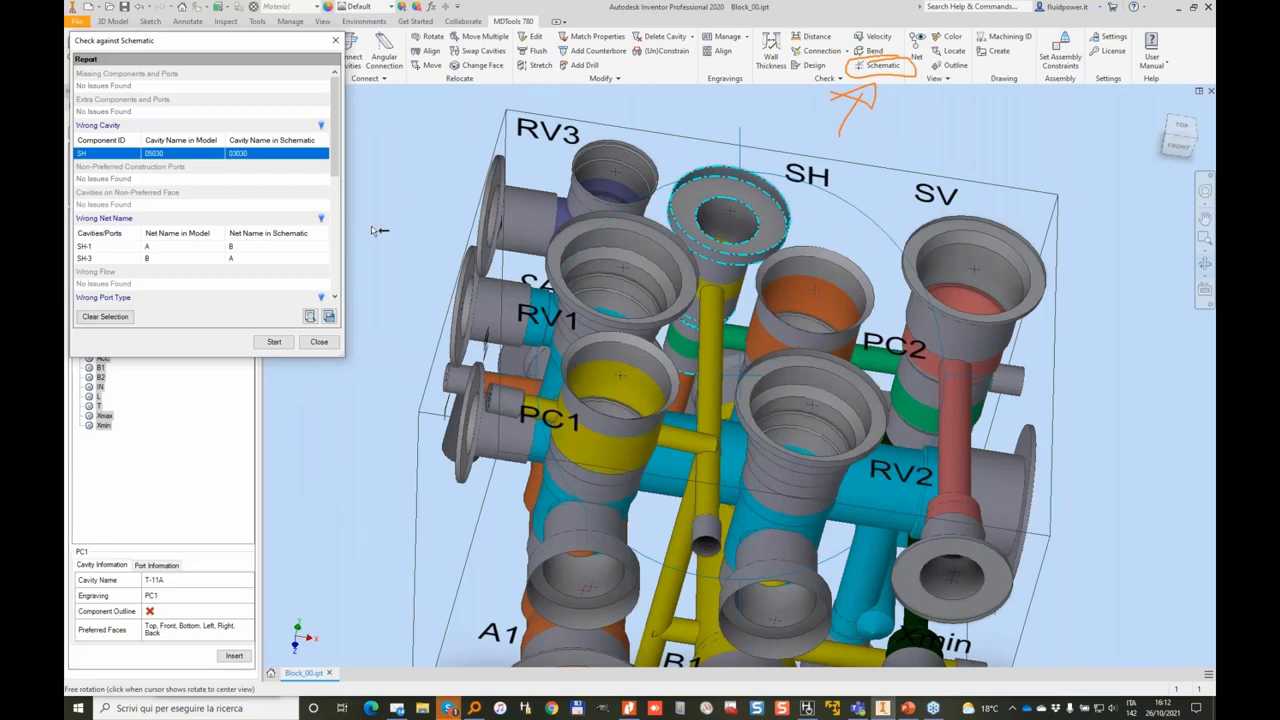
{"action": "left_click", "coordinate": [319, 341]}
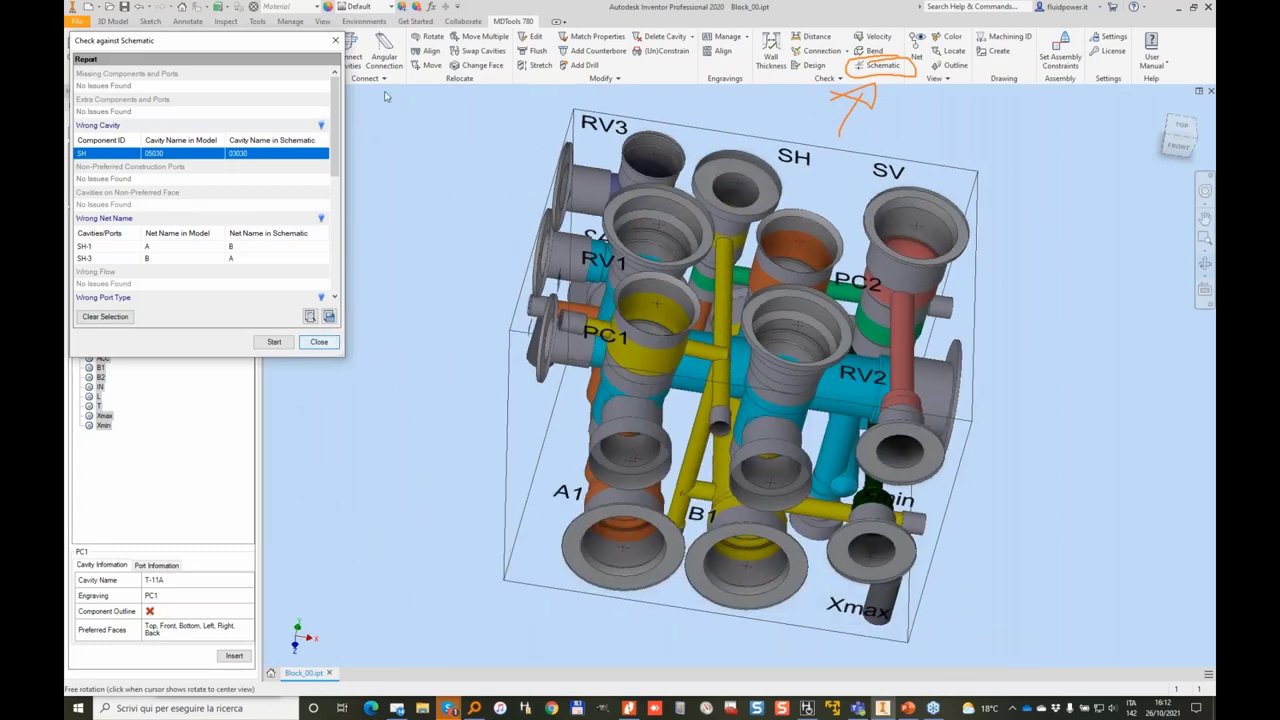
Replace the SH cavity with 03030 from the 1-Hydac library, retaining the drill diameter, drill depth and spot face depth.
{"action": "left_click", "coordinate": [272, 65]}
{"action": "left_click", "coordinate": [750, 174]}
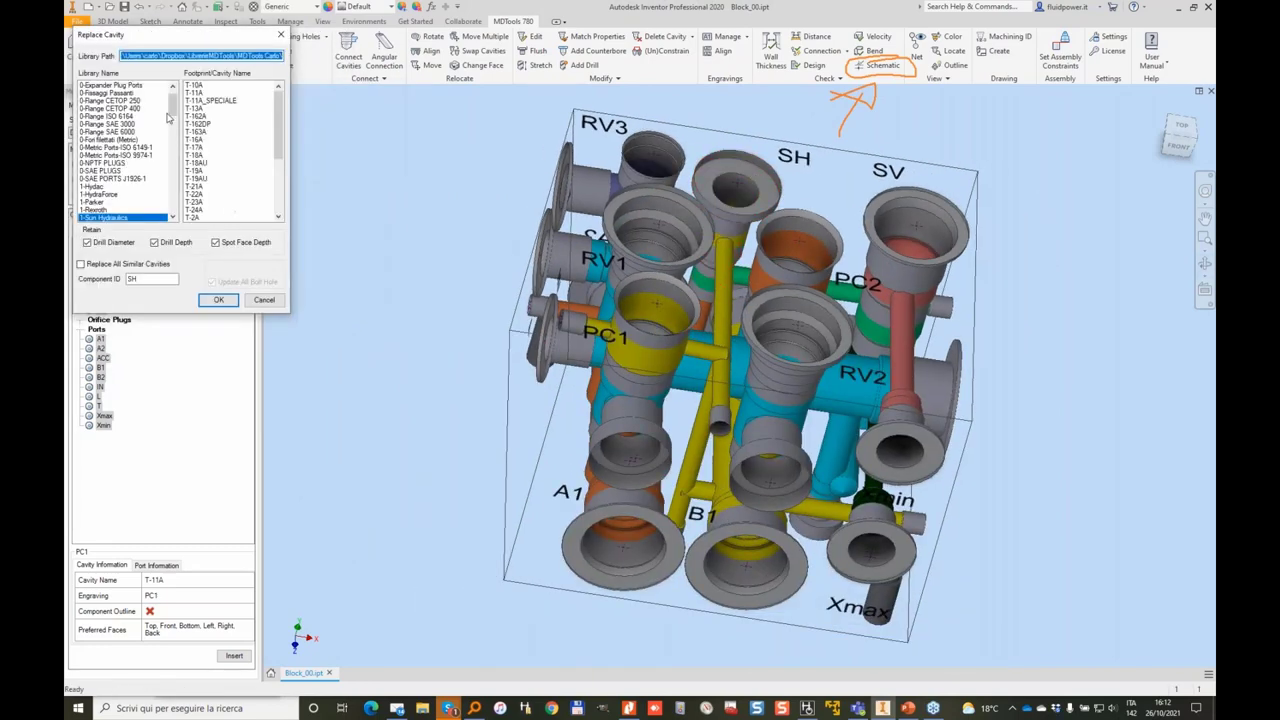
{"action": "scroll", "coordinate": [168, 118], "scroll_direction": "down", "scroll_amount": 3}
{"action": "left_click", "coordinate": [100, 109]}
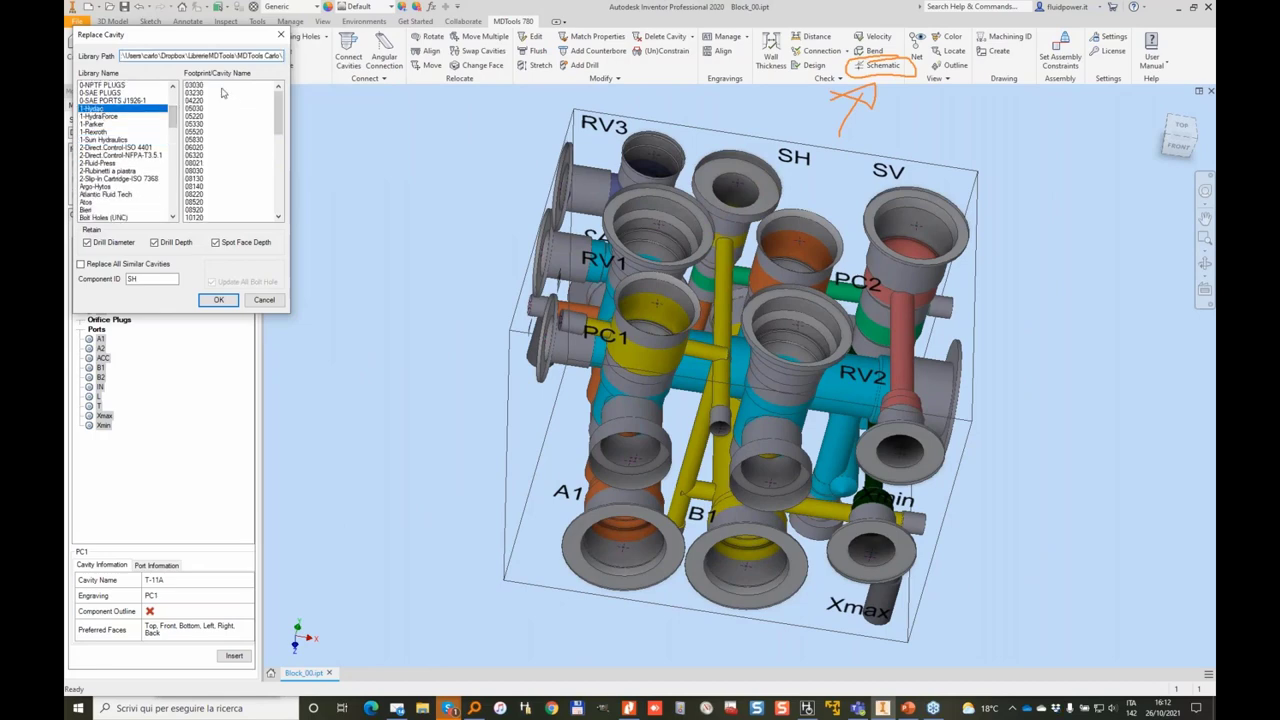
{"action": "left_click", "coordinate": [201, 86]}
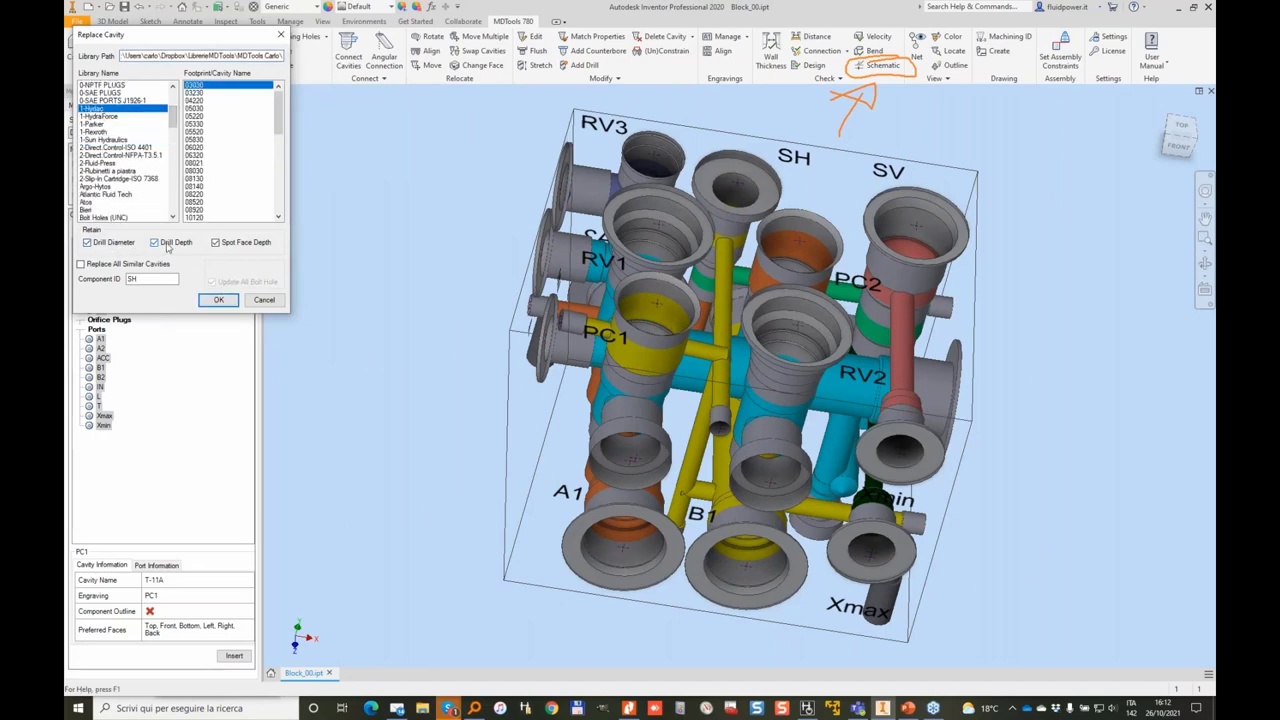
{"action": "left_click", "coordinate": [218, 300]}
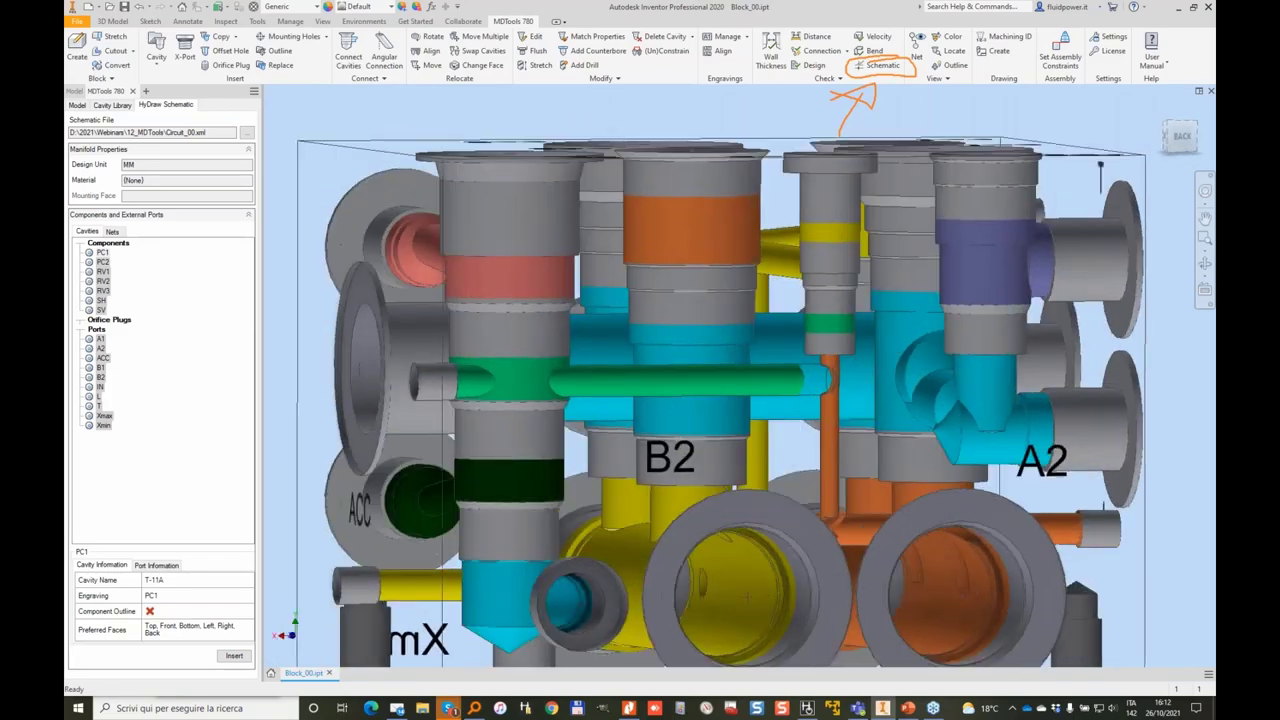
Edit the SH cavity and set its step 0 depth to 10 mm.
{"action": "left_click", "coordinate": [532, 37]}
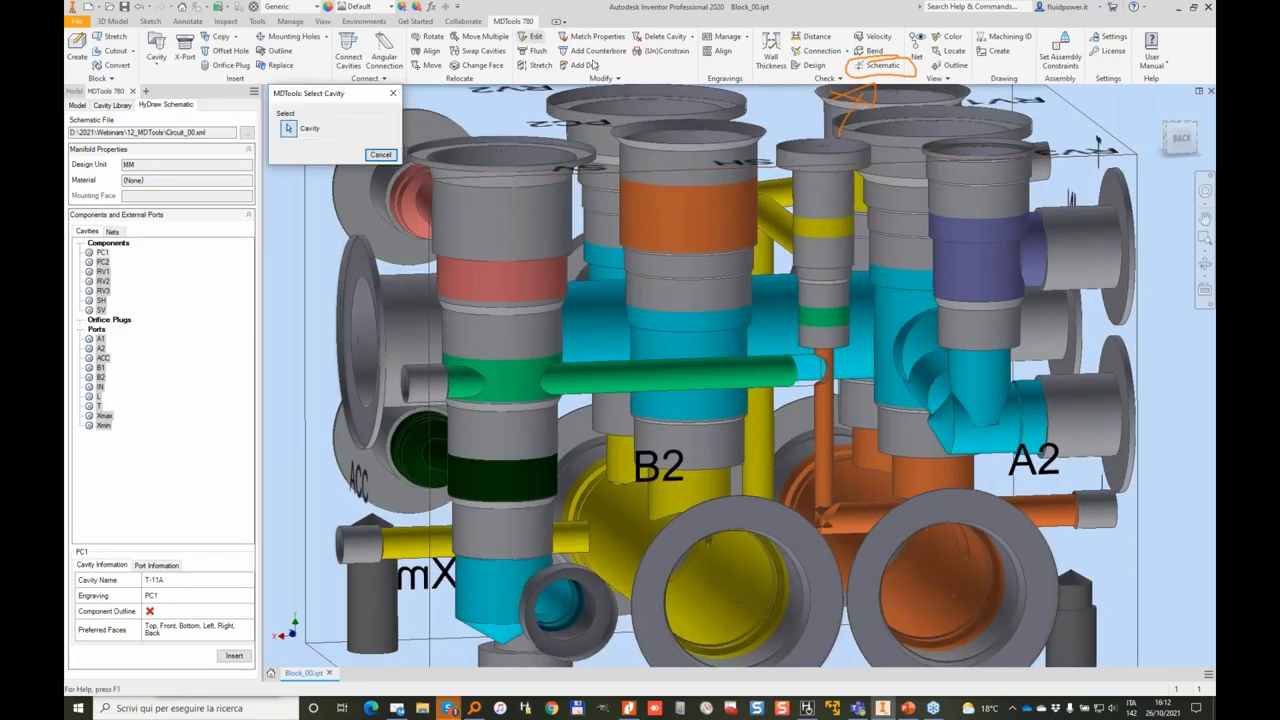
{"action": "left_click", "coordinate": [857, 178]}
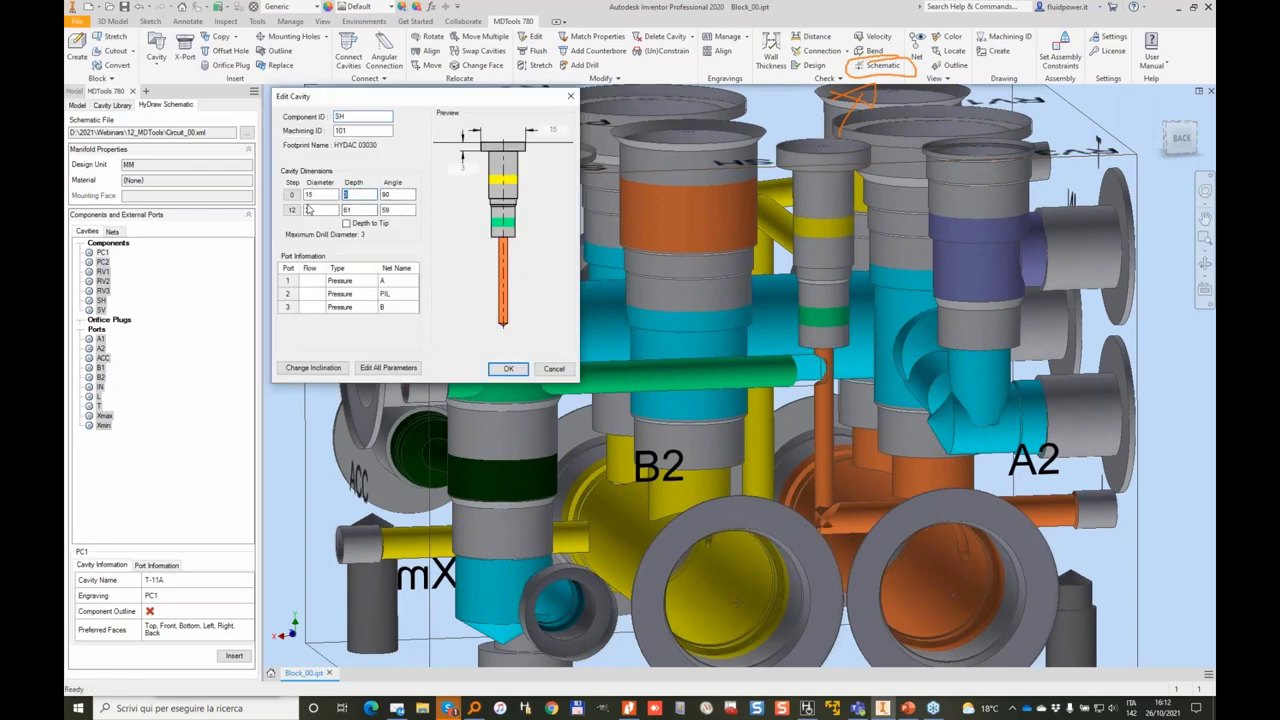
{"action": "type", "text": "8"}
{"action": "key", "text": "Tab"}
{"action": "key", "text": "Return"}
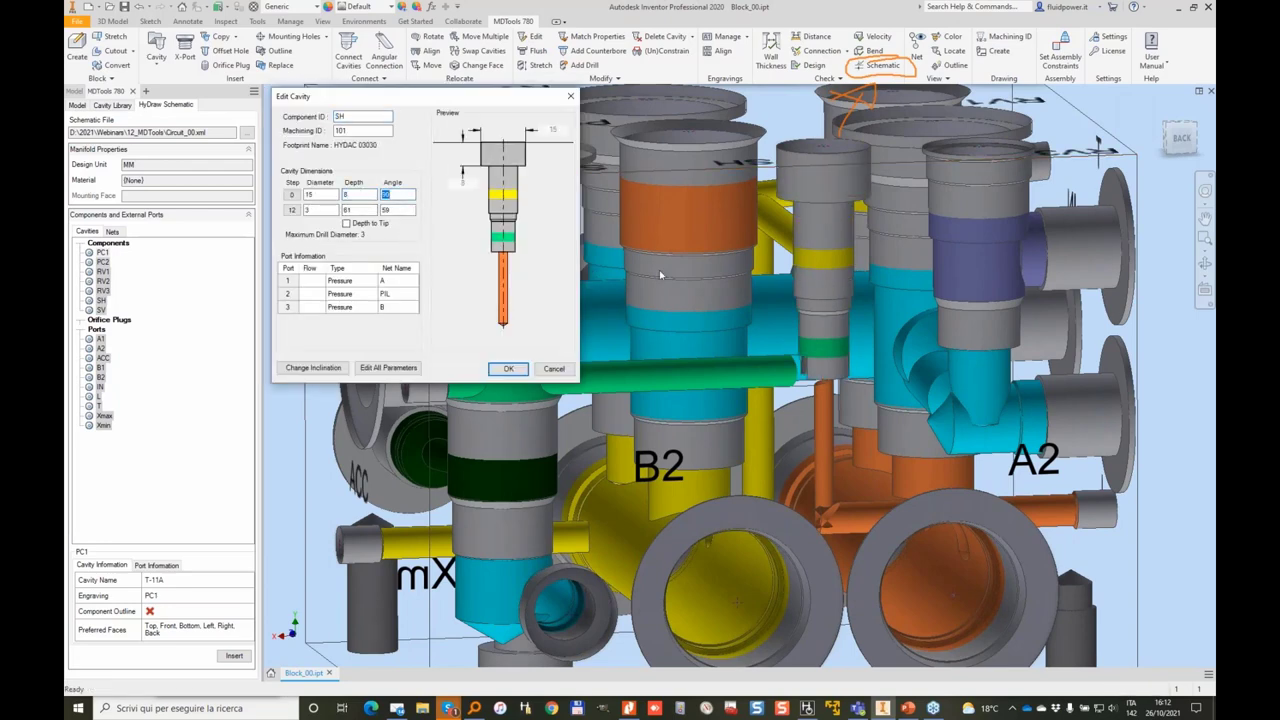
{"action": "left_click", "coordinate": [530, 36]}
{"action": "left_click", "coordinate": [670, 185]}
{"action": "double_click", "coordinate": [360, 193]}
{"action": "type", "text": "10"}
{"action": "key", "text": "Tab"}
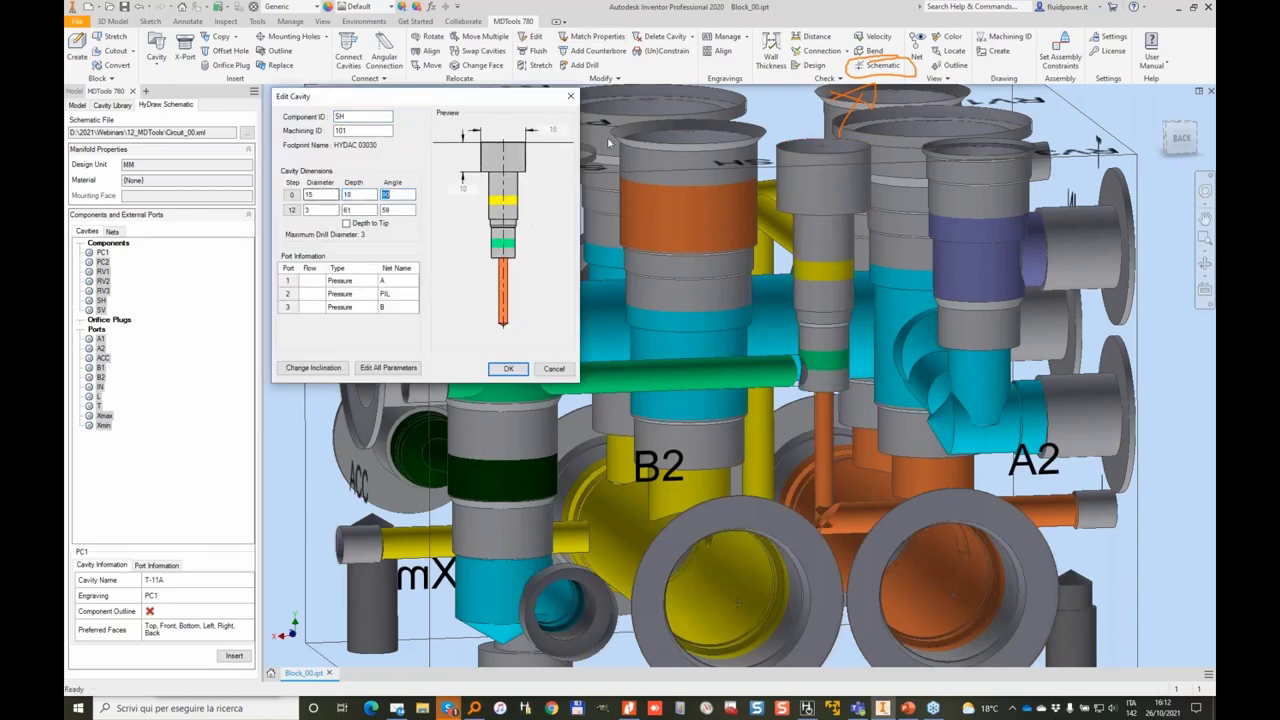
{"action": "key", "text": "Return"}
Connect the green cross drilling to port 2 of the SH cavity with optimized diameter and depth.
{"action": "left_click", "coordinate": [350, 43]}
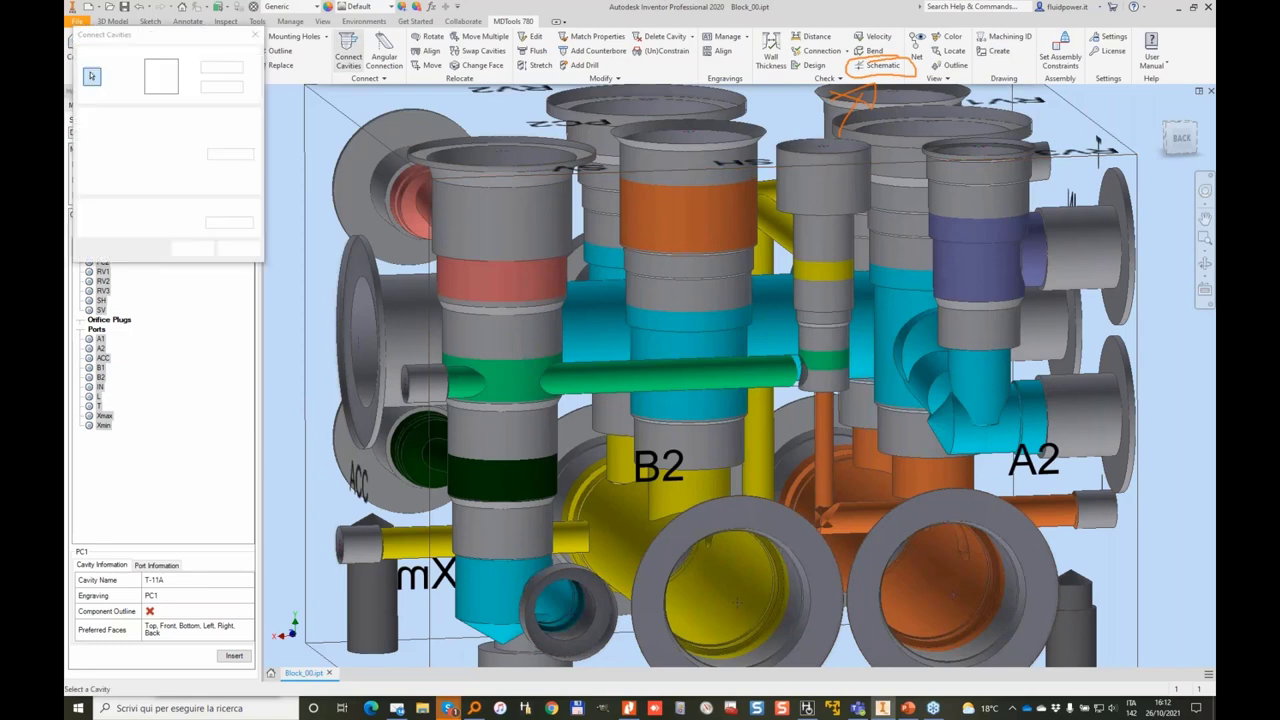
{"action": "left_click", "coordinate": [754, 365]}
{"action": "left_click", "coordinate": [838, 366]}
{"action": "left_click", "coordinate": [169, 150]}
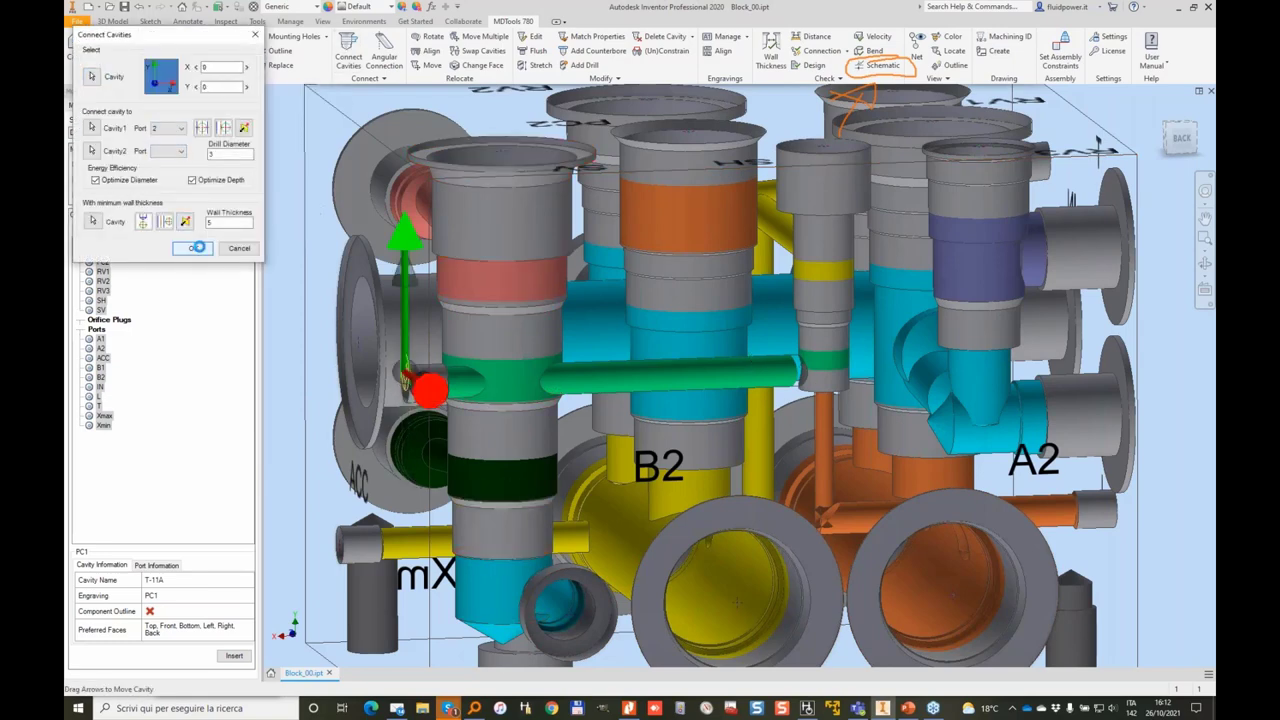
{"action": "left_click", "coordinate": [193, 248]}
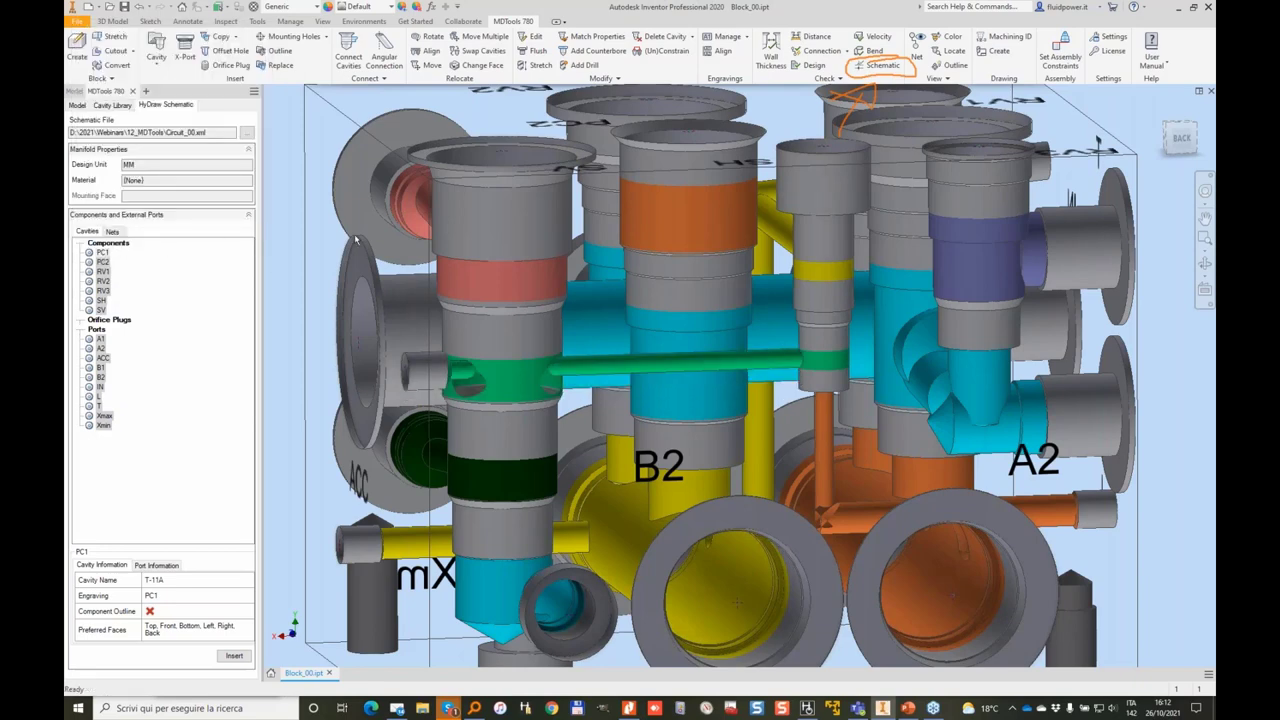
Connect the yellow cross drilling to port 3 of the SH cavity with optimized diameter and depth.
{"action": "left_click", "coordinate": [348, 50]}
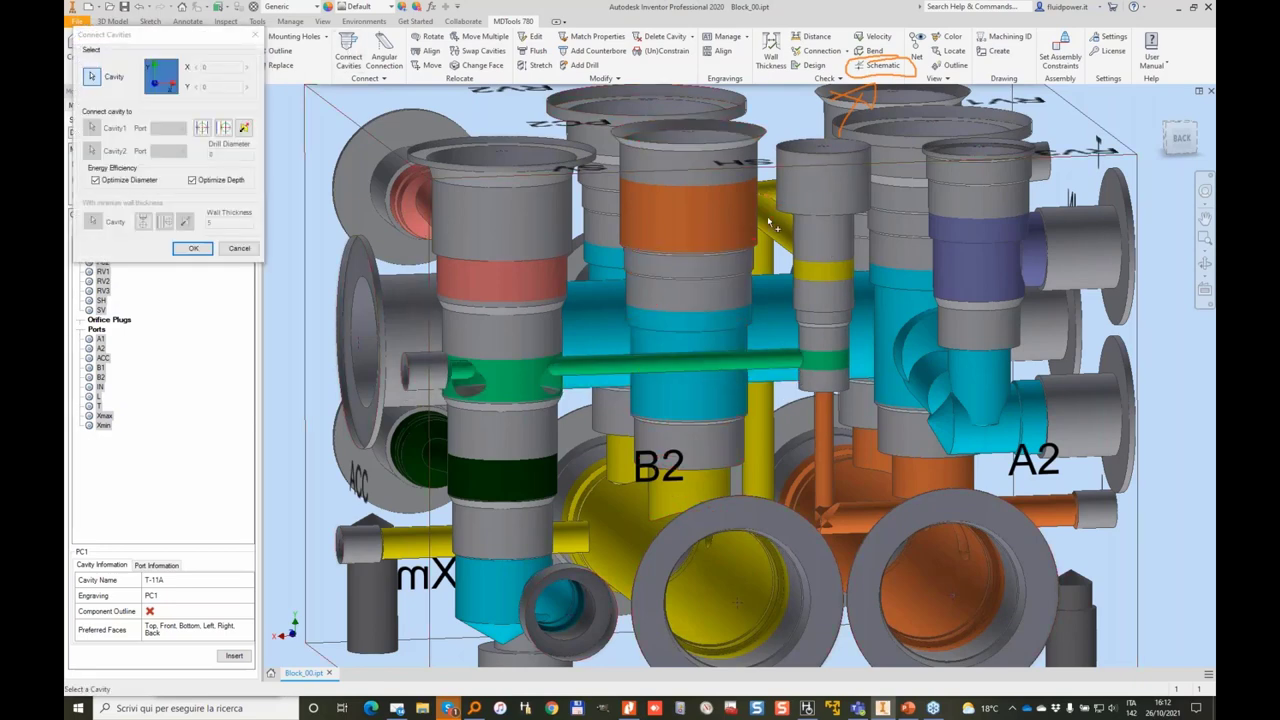
{"action": "left_click", "coordinate": [722, 182]}
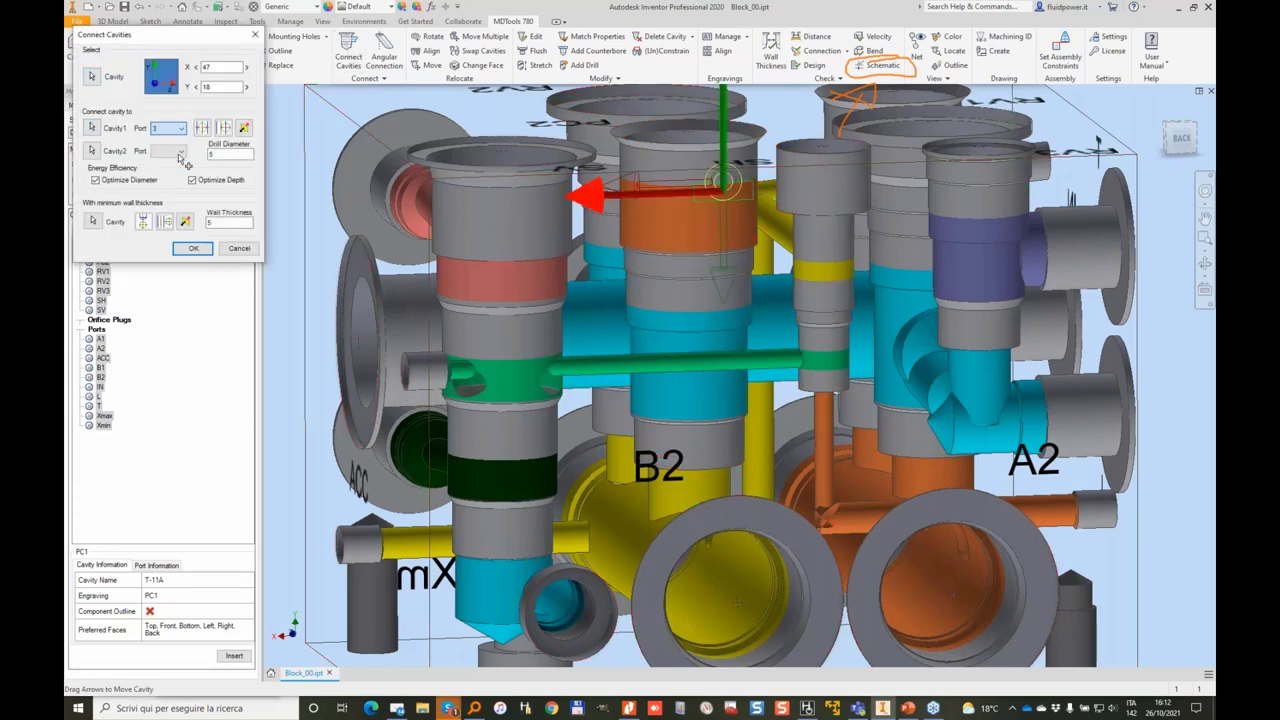
{"action": "left_click", "coordinate": [193, 249]}
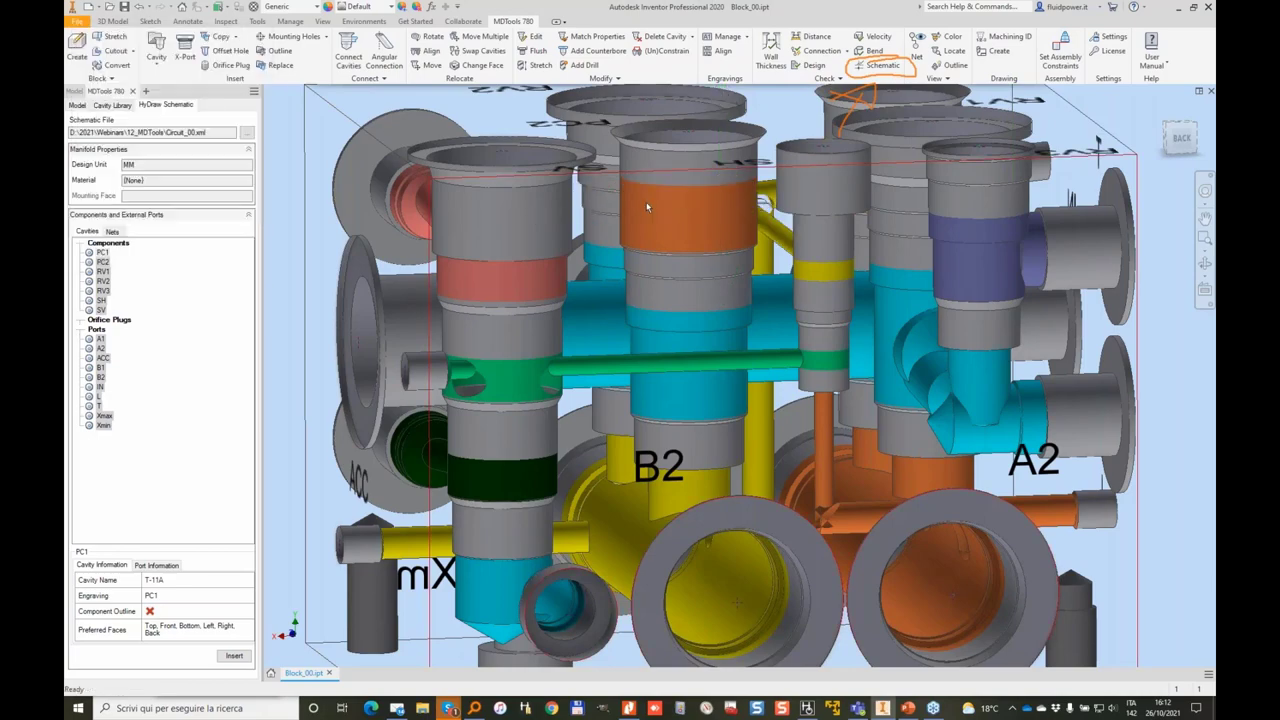
Check the block against the schematic again and review the wrong net name entries.
{"action": "key", "text": "F6"}
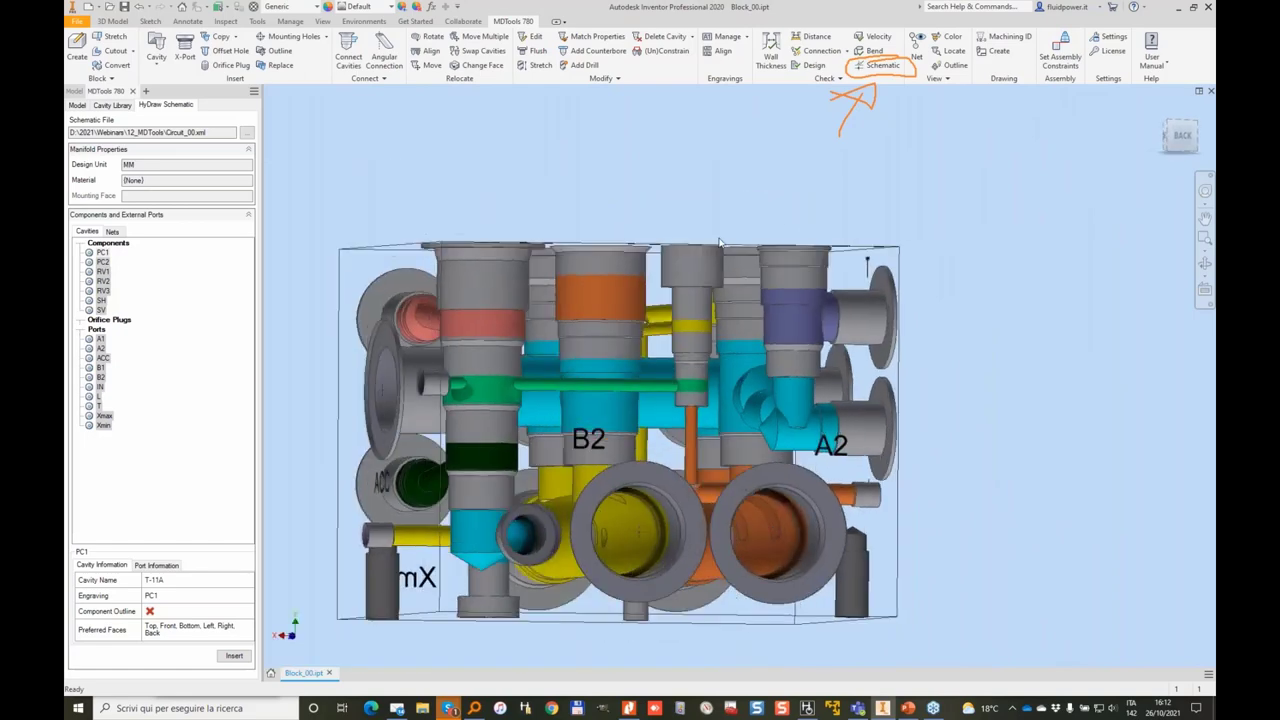
{"action": "left_click", "coordinate": [882, 65]}
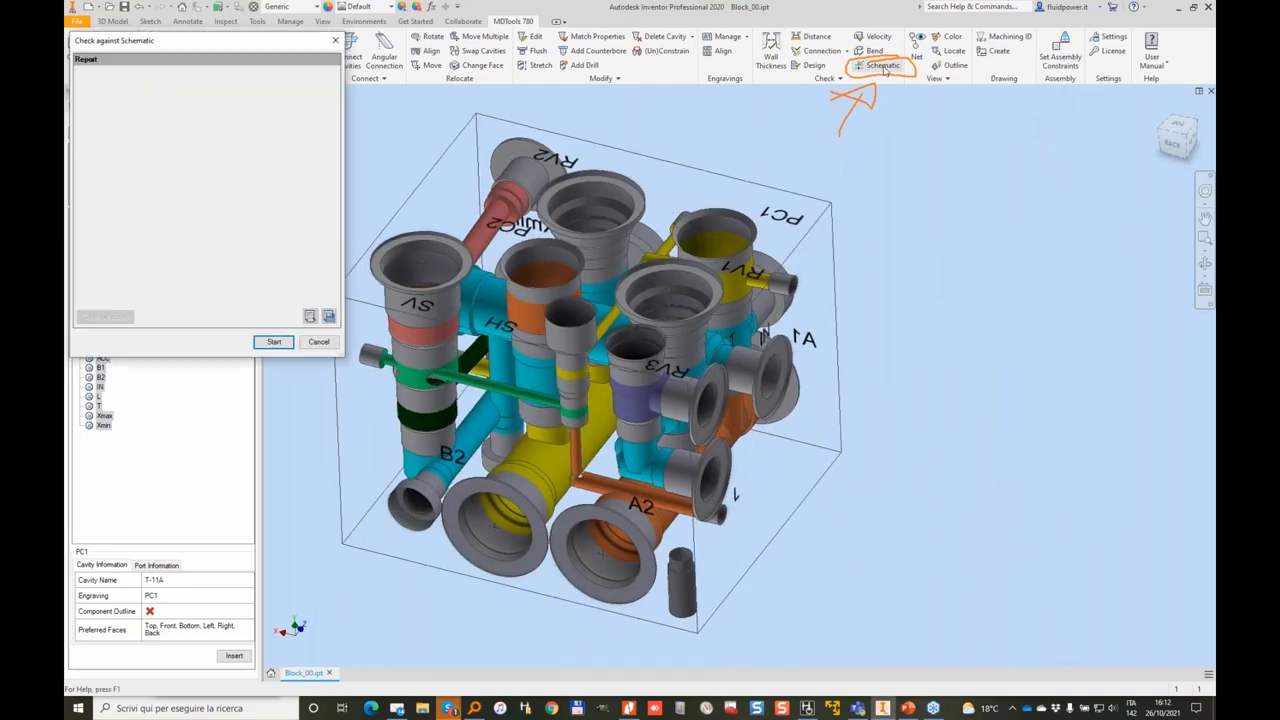
{"action": "left_click", "coordinate": [272, 341]}
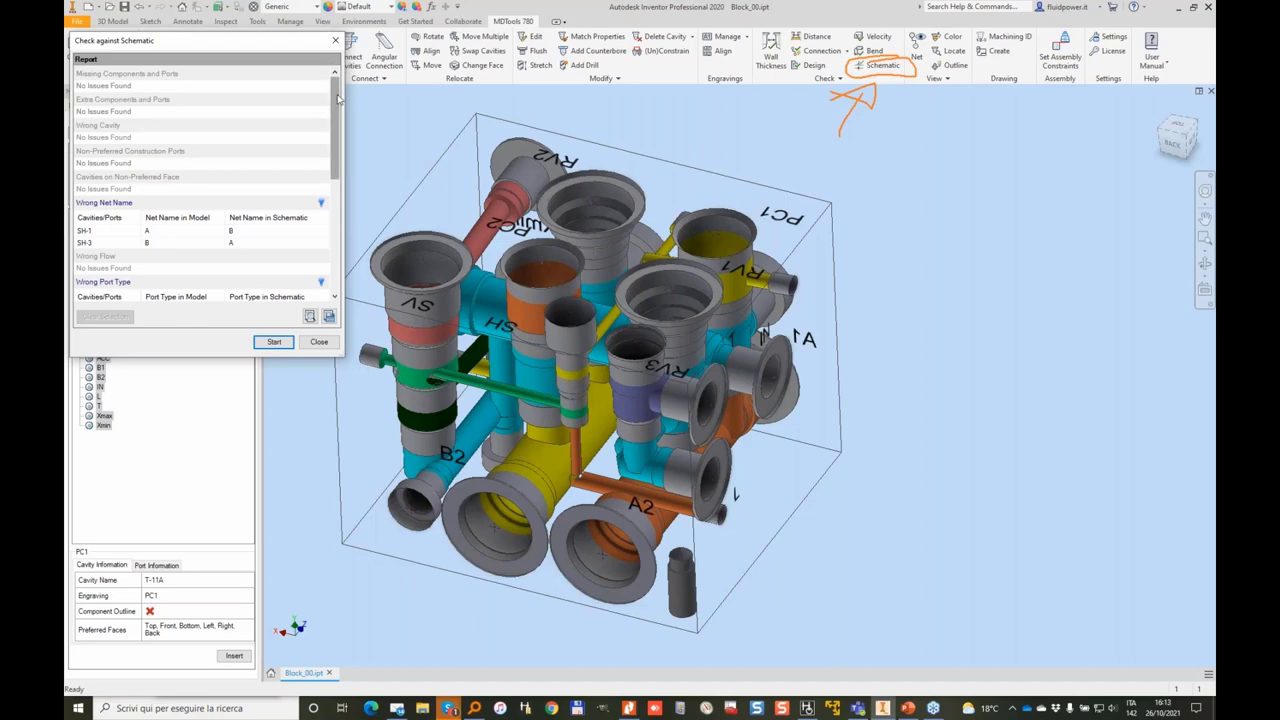
{"action": "left_click_drag", "start_coordinate": [200, 40], "coordinate": [510, 58]}
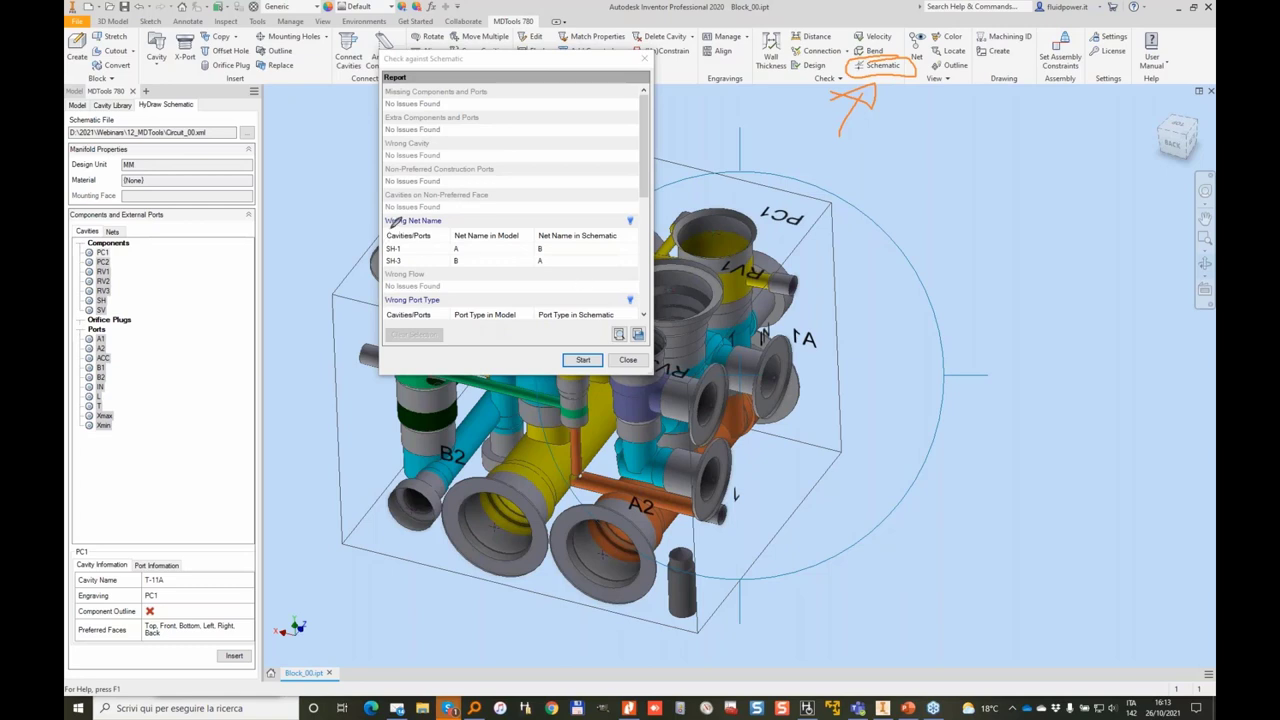
{"action": "mouse_move", "coordinate": [395, 220]}
{"action": "left_mouse_down"}
{"action": "mouse_move", "coordinate": [630, 222]}
{"action": "mouse_move", "coordinate": [392, 222]}
{"action": "left_mouse_up"}
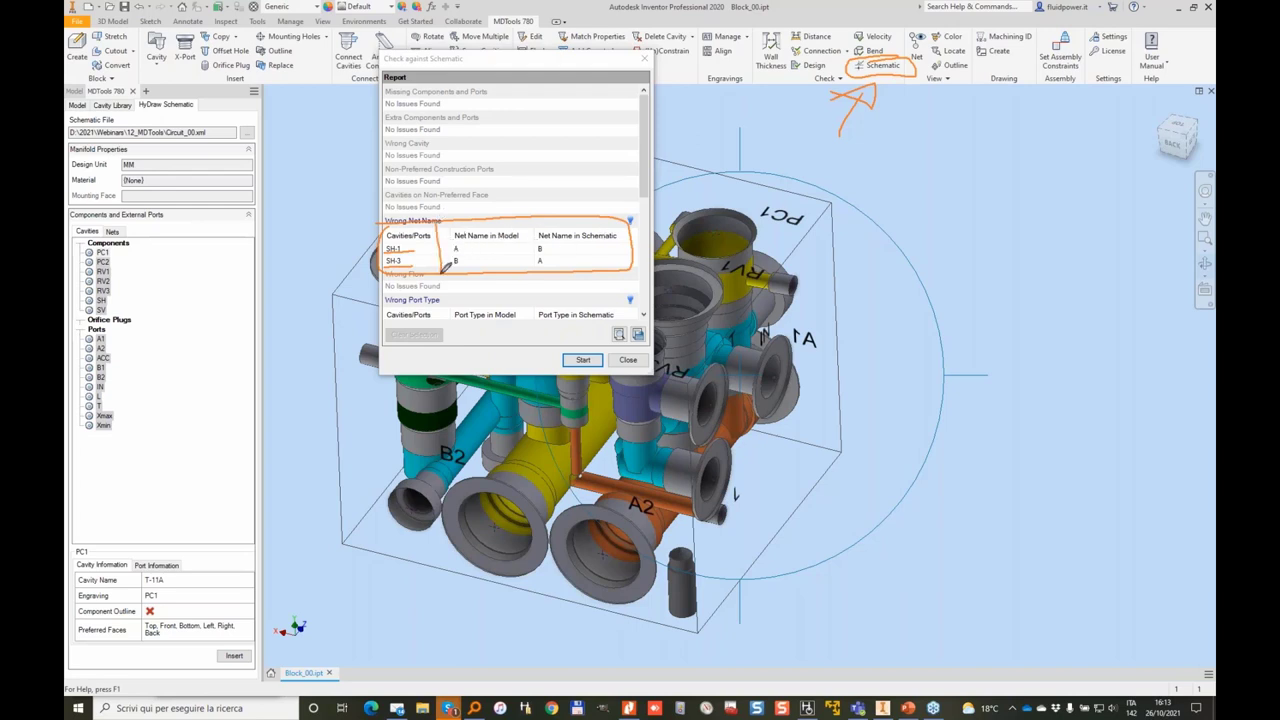
{"action": "left_click_drag", "start_coordinate": [938, 177], "coordinate": [906, 229]}
{"action": "mouse_move", "coordinate": [1015, 173]}
{"action": "left_mouse_down"}
{"action": "mouse_move", "coordinate": [1070, 197]}
{"action": "mouse_move", "coordinate": [1021, 226]}
{"action": "left_mouse_up"}
{"action": "left_click_drag", "start_coordinate": [975, 182], "coordinate": [971, 183]}
{"action": "left_click_drag", "start_coordinate": [880, 209], "coordinate": [788, 218]}
{"action": "left_click_drag", "start_coordinate": [1075, 195], "coordinate": [1168, 182]}
{"action": "left_click_drag", "start_coordinate": [794, 252], "coordinate": [830, 228]}
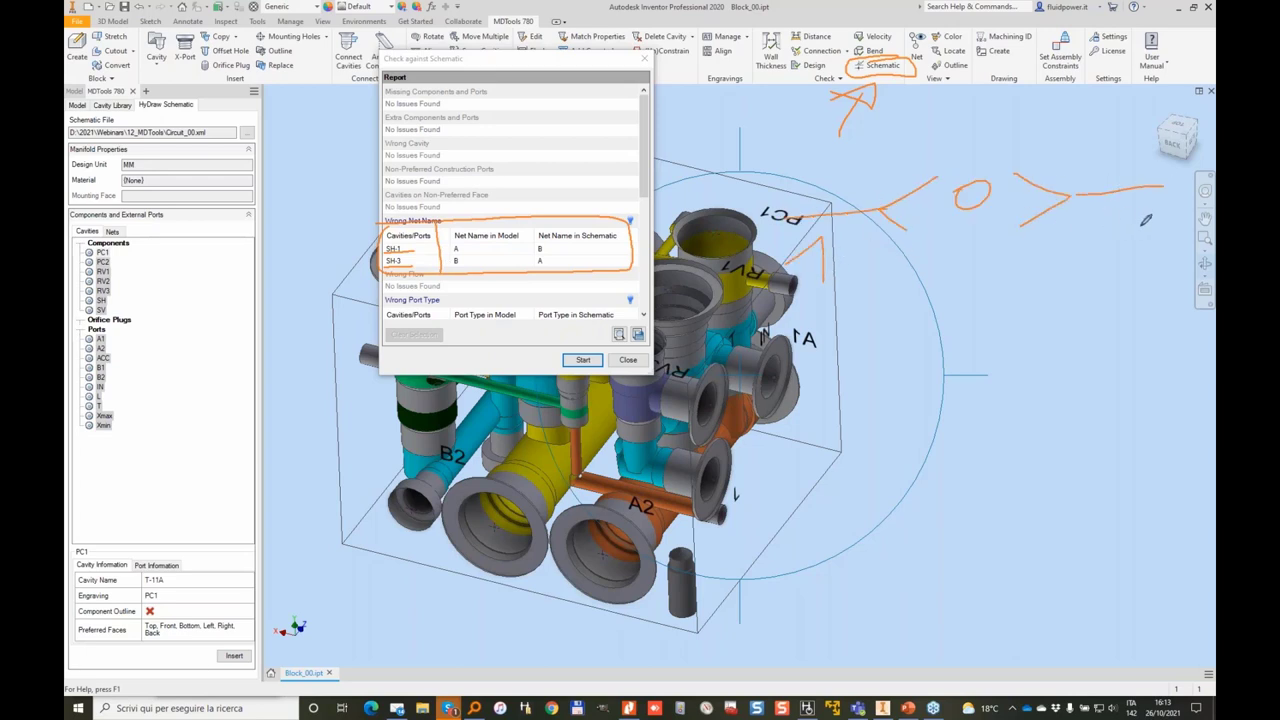
{"action": "mouse_move", "coordinate": [1142, 219]}
{"action": "left_mouse_down"}
{"action": "mouse_move", "coordinate": [1160, 238]}
{"action": "mouse_move", "coordinate": [1132, 274]}
{"action": "left_mouse_up"}
{"action": "mouse_move", "coordinate": [972, 165]}
{"action": "left_mouse_down"}
{"action": "mouse_move", "coordinate": [970, 95]}
{"action": "mouse_move", "coordinate": [1032, 120]}
{"action": "left_mouse_up"}
{"action": "mouse_move", "coordinate": [792, 204]}
{"action": "left_mouse_down"}
{"action": "mouse_move", "coordinate": [824, 222]}
{"action": "mouse_move", "coordinate": [802, 218]}
{"action": "left_mouse_up"}
{"action": "mouse_move", "coordinate": [1146, 176]}
{"action": "left_mouse_down"}
{"action": "mouse_move", "coordinate": [1175, 192]}
{"action": "mouse_move", "coordinate": [1146, 206]}
{"action": "left_mouse_up"}
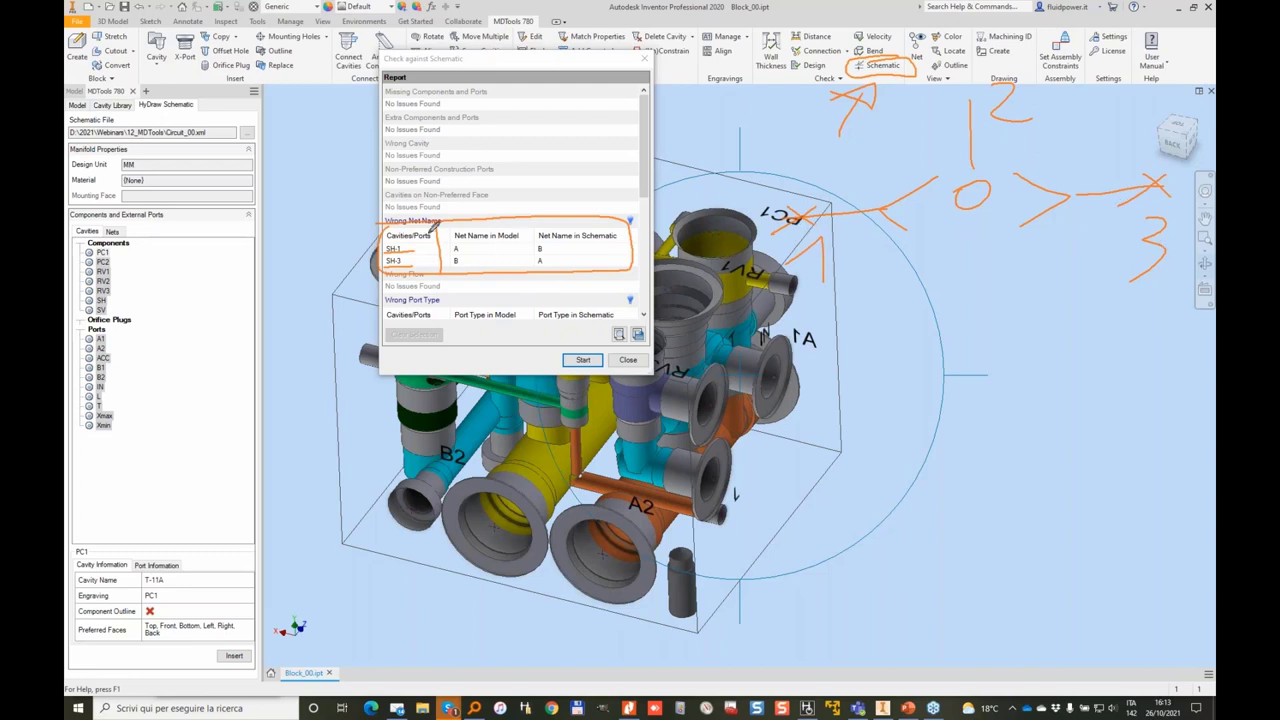
{"action": "mouse_move", "coordinate": [455, 220]}
{"action": "left_mouse_down"}
{"action": "mouse_move", "coordinate": [438, 272]}
{"action": "mouse_move", "coordinate": [476, 212]}
{"action": "left_mouse_up"}
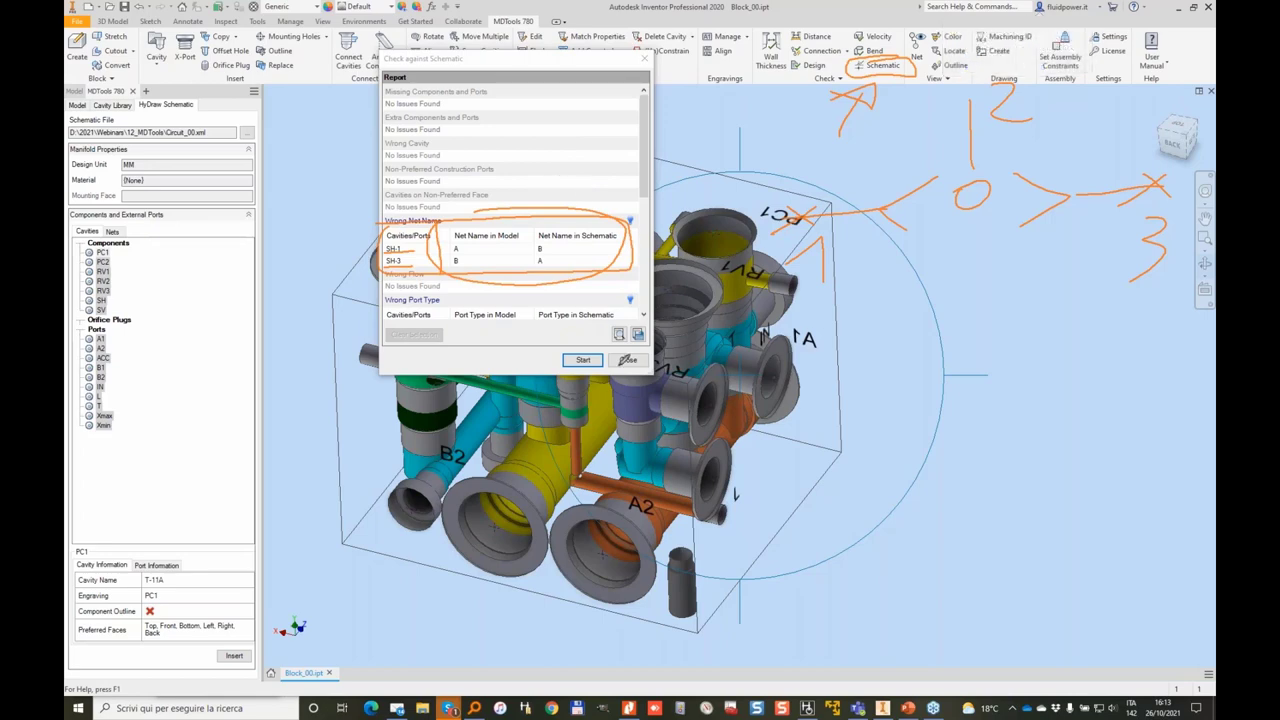
Switch to HyDraw to examine the port numbering of the SH shuttle valve, and return to the Inventor model.
{"action": "left_click", "coordinate": [807, 708]}
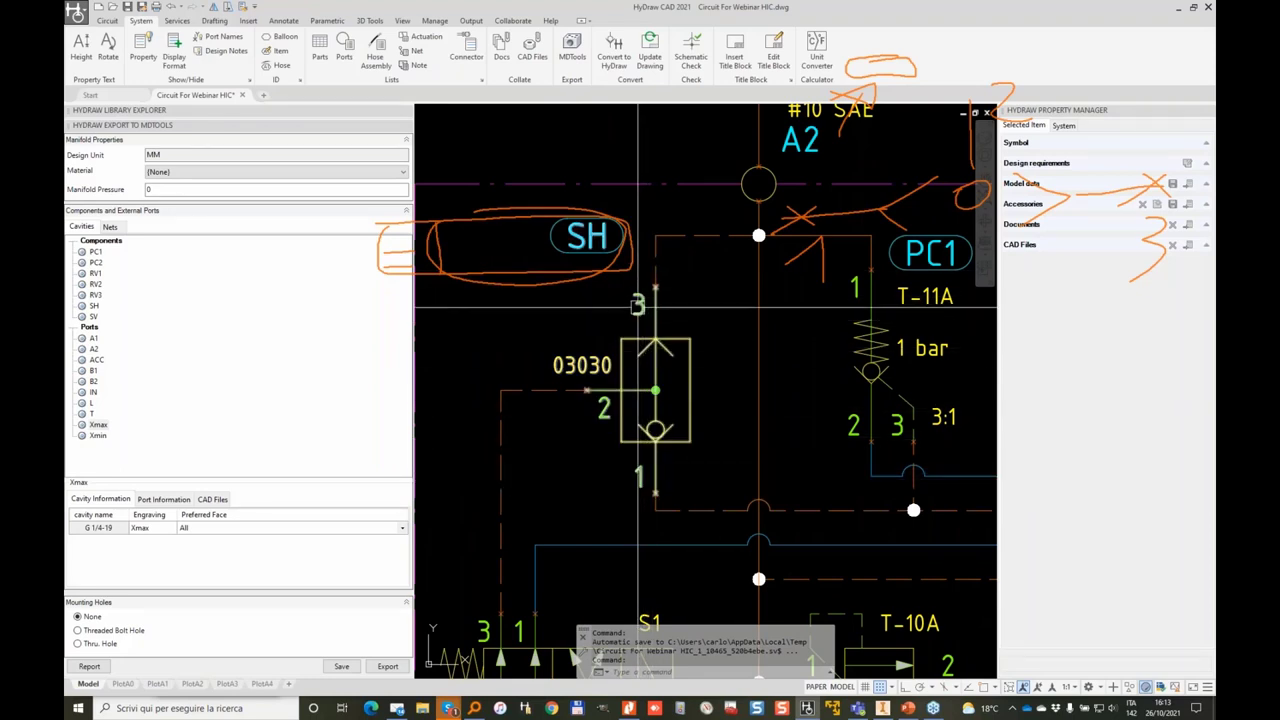
{"action": "left_click", "coordinate": [1182, 8]}
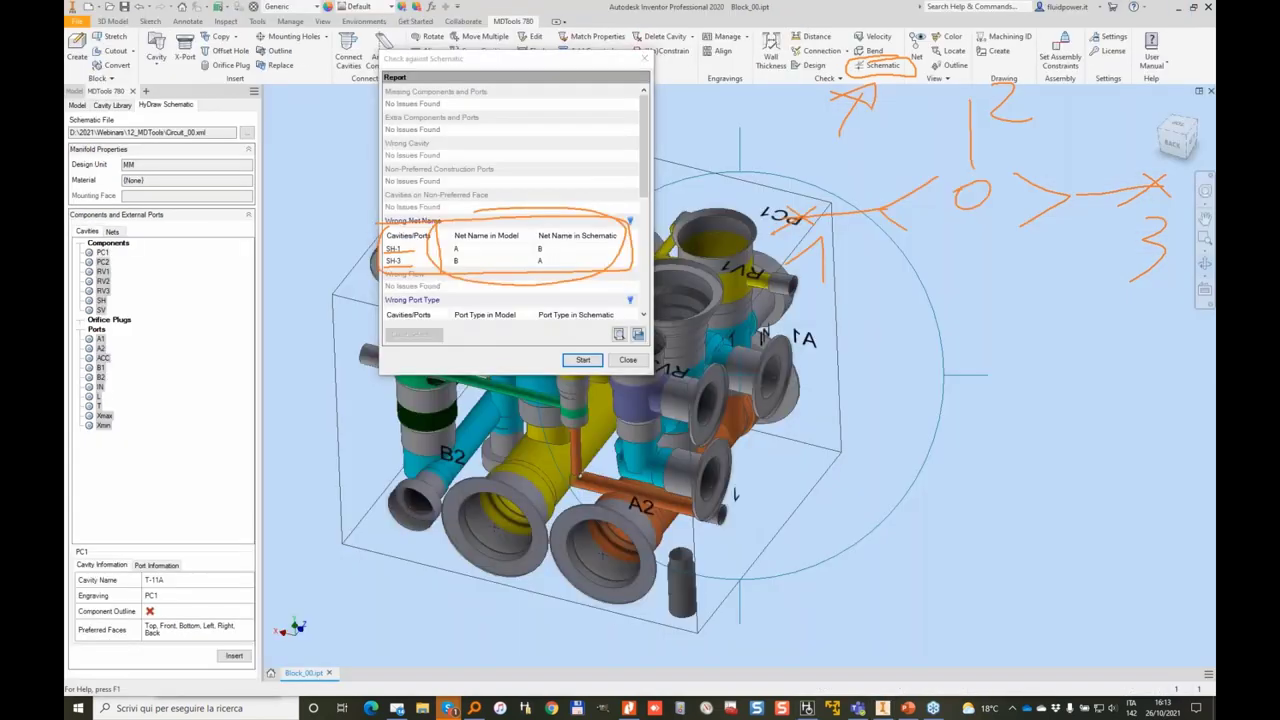
Enlarge the schematic check report to review the full list of wrong port types.
{"action": "key", "text": "Escape"}
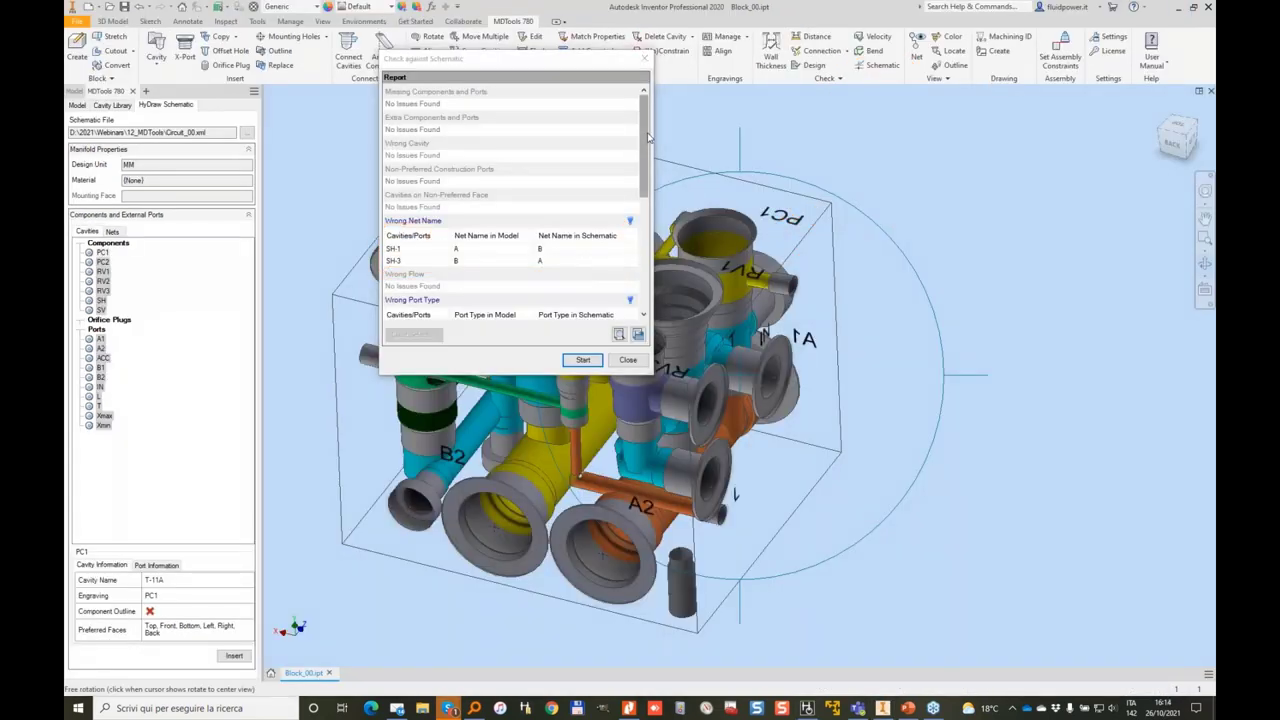
{"action": "left_click_drag", "start_coordinate": [644, 142], "coordinate": [648, 245]}
{"action": "left_click_drag", "start_coordinate": [541, 375], "coordinate": [542, 584]}
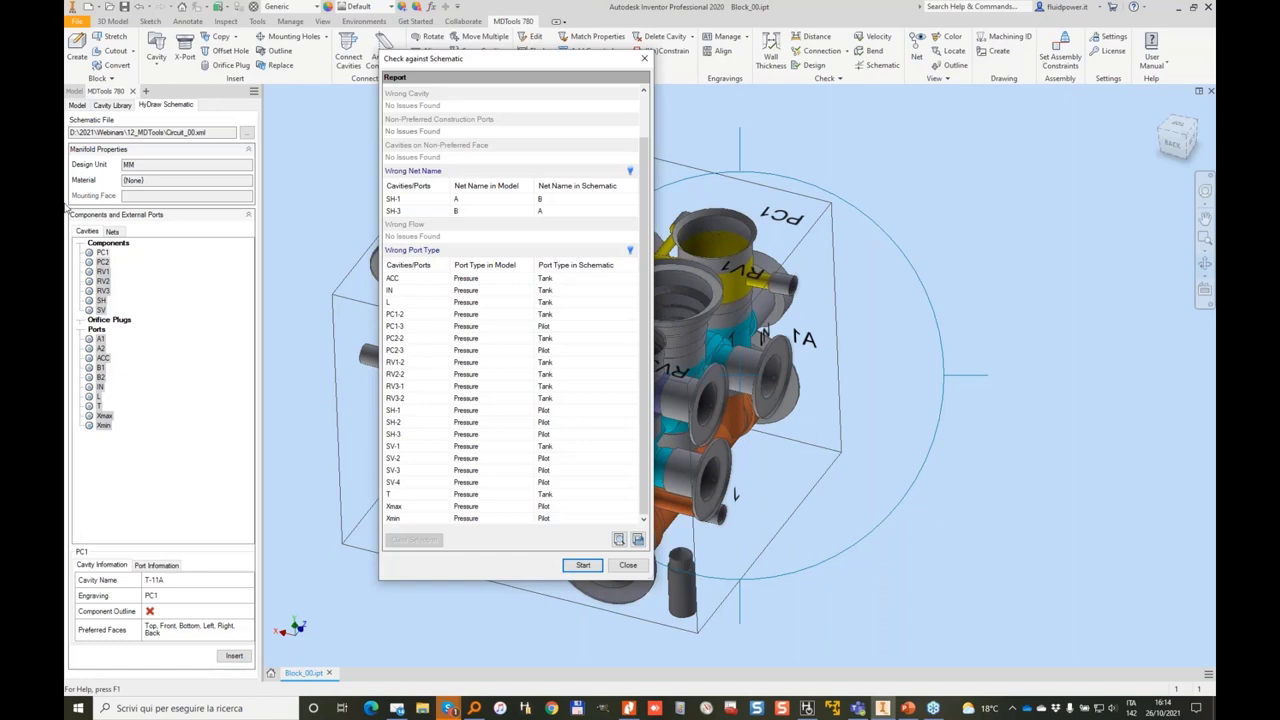
{"action": "mouse_move", "coordinate": [874, 22]}
{"action": "left_mouse_down"}
{"action": "mouse_move", "coordinate": [836, 41]}
{"action": "mouse_move", "coordinate": [855, 27]}
{"action": "left_mouse_up"}
{"action": "mouse_move", "coordinate": [925, 183]}
{"action": "left_mouse_down"}
{"action": "mouse_move", "coordinate": [908, 76]}
{"action": "mouse_move", "coordinate": [929, 82]}
{"action": "mouse_move", "coordinate": [887, 94]}
{"action": "left_mouse_up"}
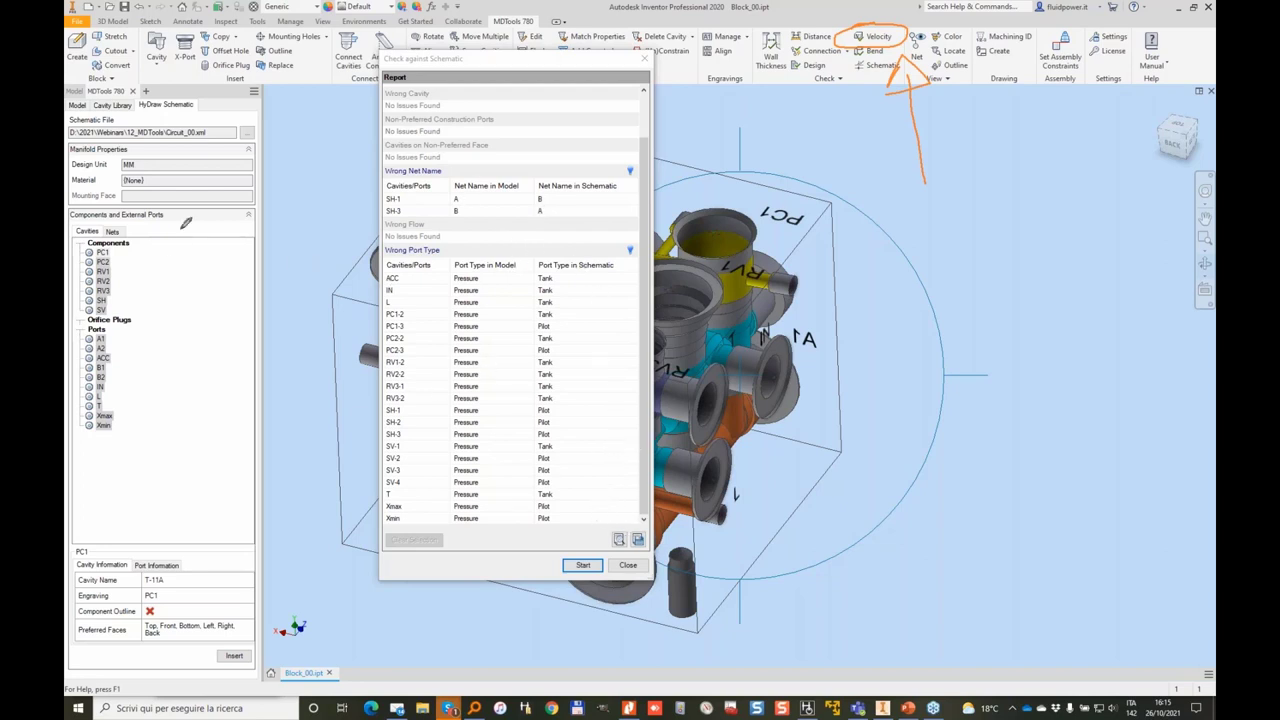
Set the port type of the Xmax port to Pilot in the model's cavity list and save it.
{"action": "left_click", "coordinate": [78, 105]}
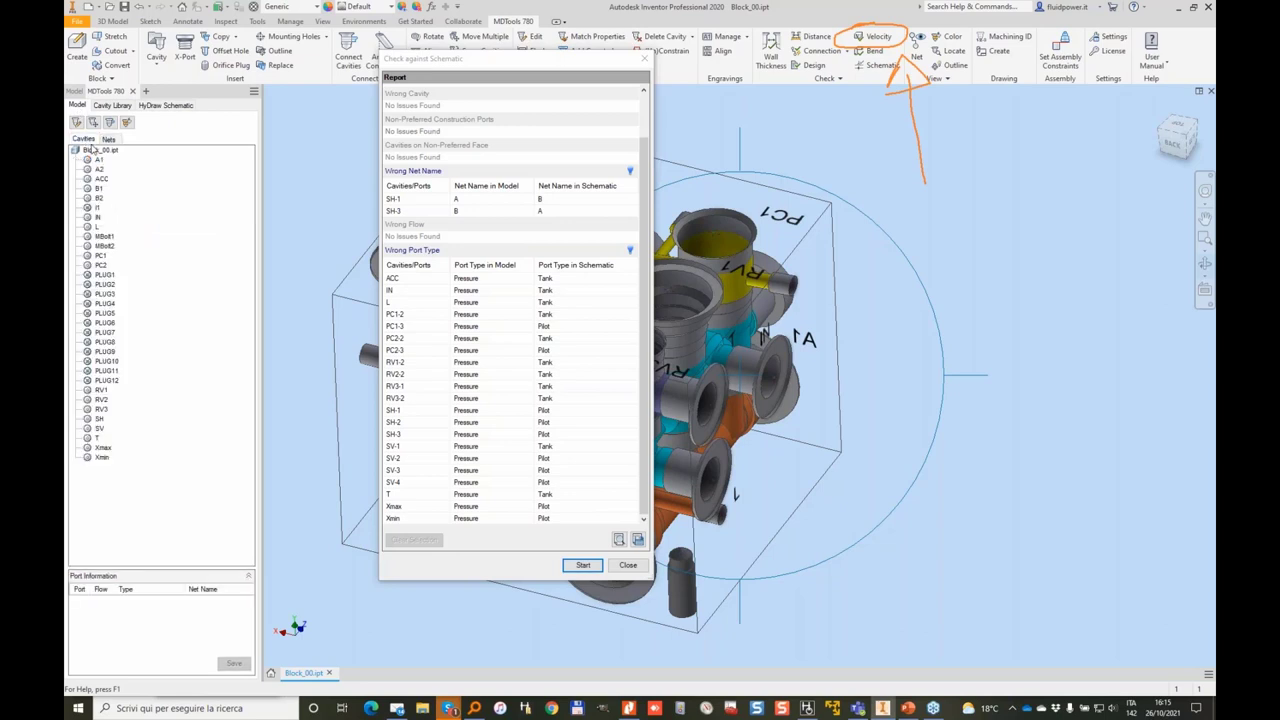
{"action": "left_click", "coordinate": [102, 447]}
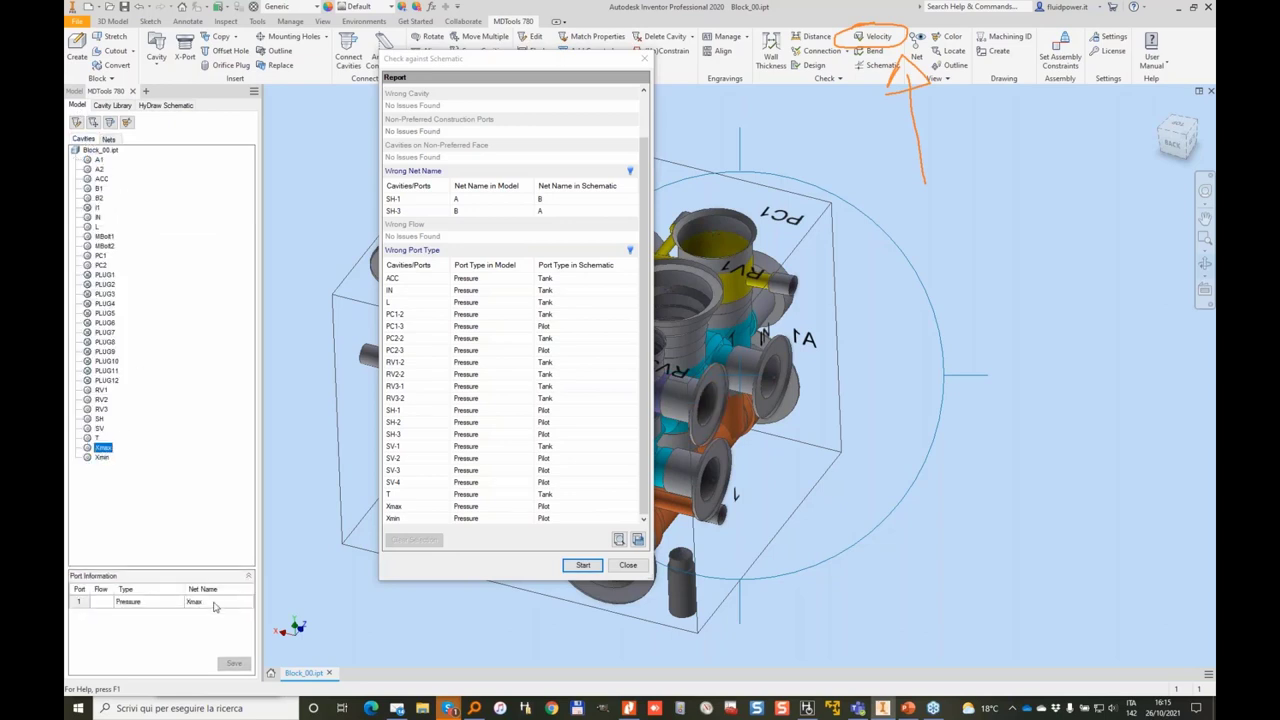
{"action": "left_click", "coordinate": [163, 603]}
{"action": "left_click", "coordinate": [163, 607]}
{"action": "left_click", "coordinate": [150, 635]}
{"action": "left_click", "coordinate": [232, 663]}
Set the port type of the Xmin port to Pilot and save it.
{"action": "left_click", "coordinate": [102, 457]}
{"action": "left_click", "coordinate": [150, 605]}
{"action": "key", "text": "p"}
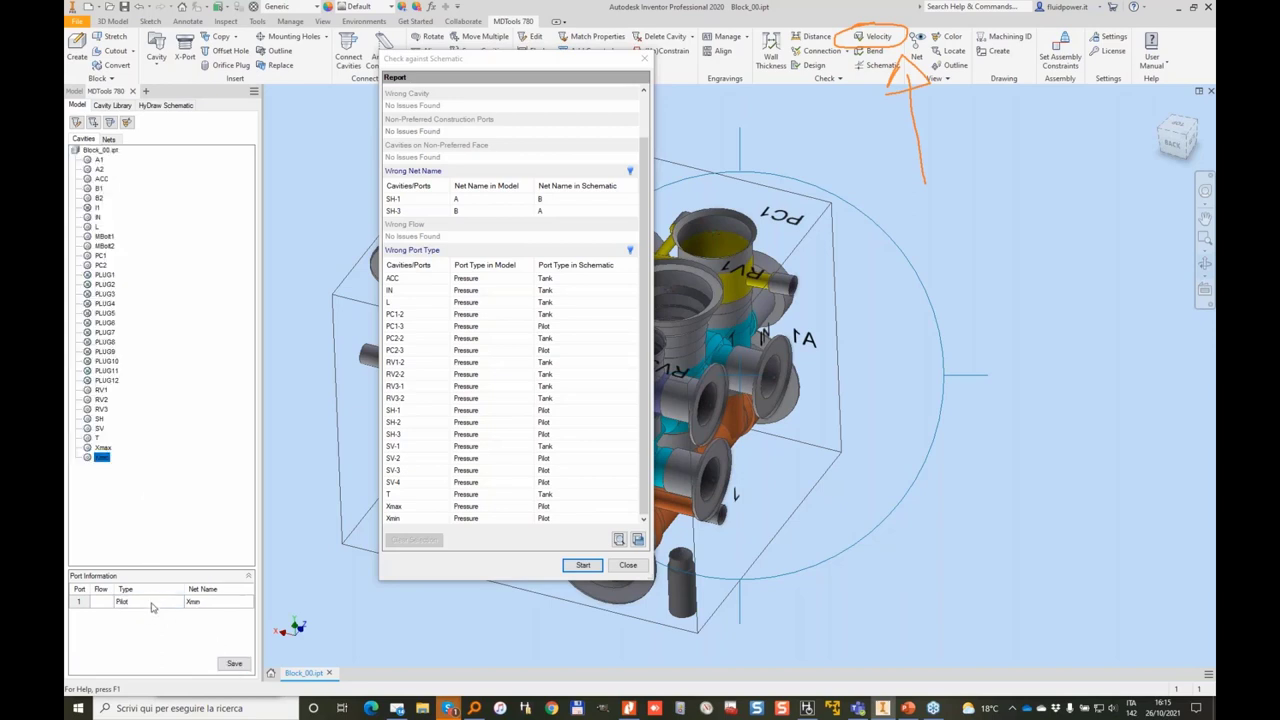
{"action": "left_click", "coordinate": [232, 663]}
Set the port type of the T port to Tank, save it and rerun the schematic check.
{"action": "left_click", "coordinate": [97, 437]}
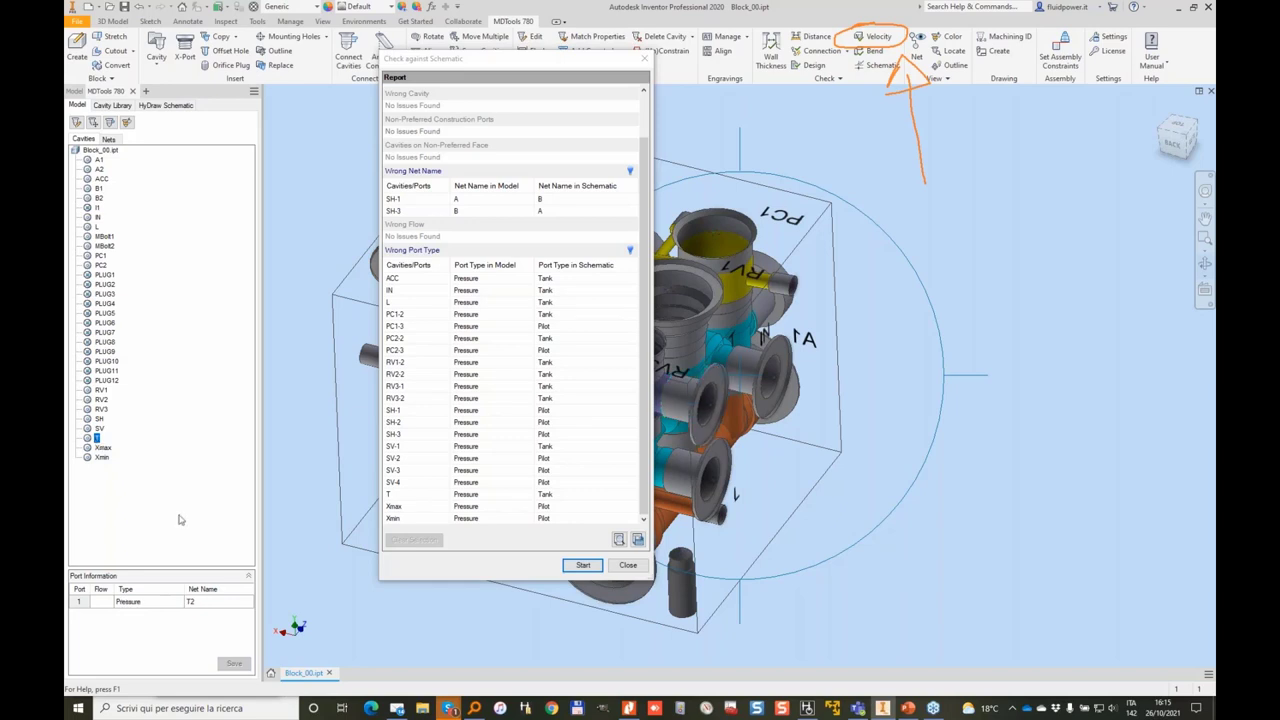
{"action": "left_click", "coordinate": [162, 601]}
{"action": "left_click", "coordinate": [139, 634]}
{"action": "left_click", "coordinate": [234, 665]}
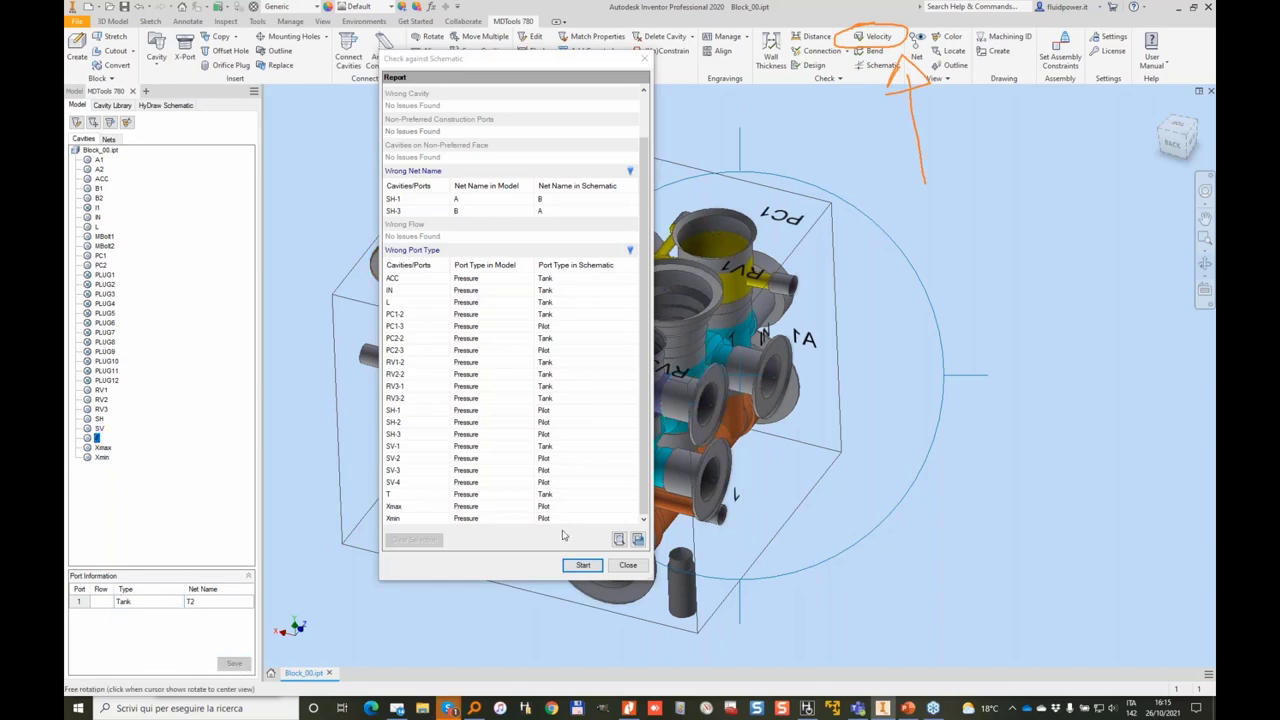
{"action": "left_click", "coordinate": [583, 565]}
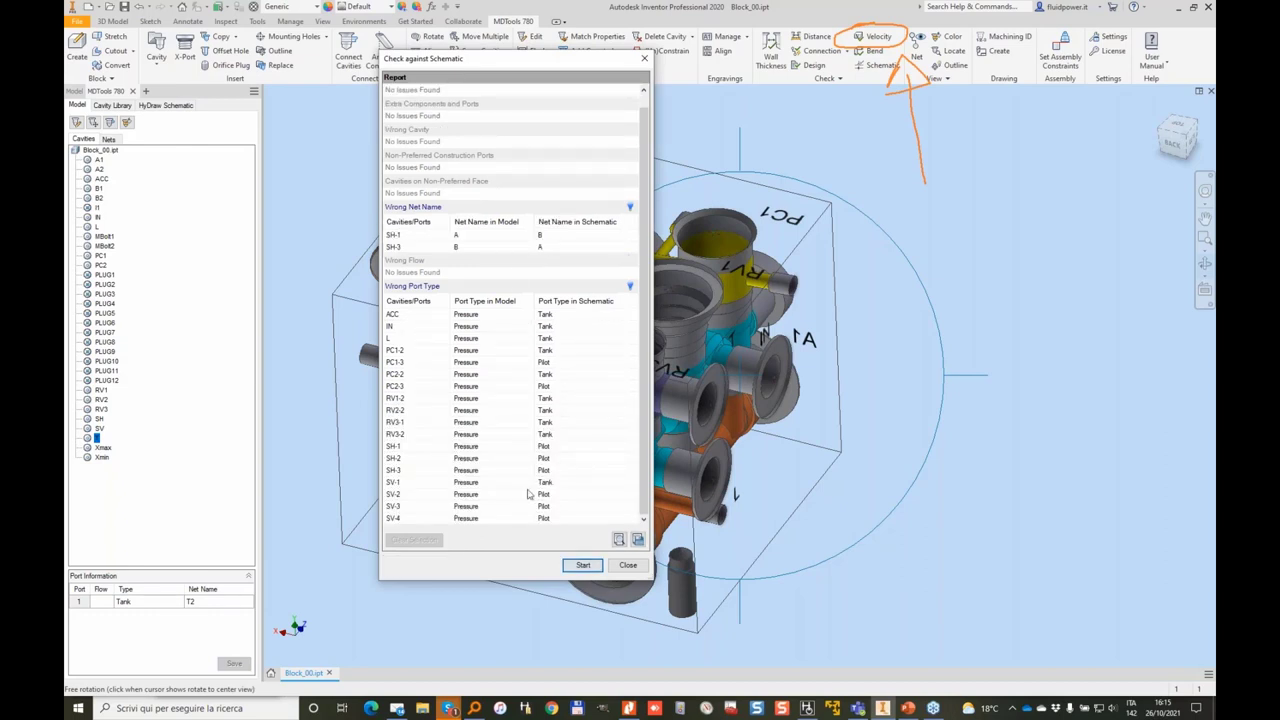
Set the SV cavity's port 1 to Tank and ports 2, 3 and 4 to Pilot, and save the port types.
{"action": "left_click", "coordinate": [98, 428]}
{"action": "left_click", "coordinate": [156, 603]}
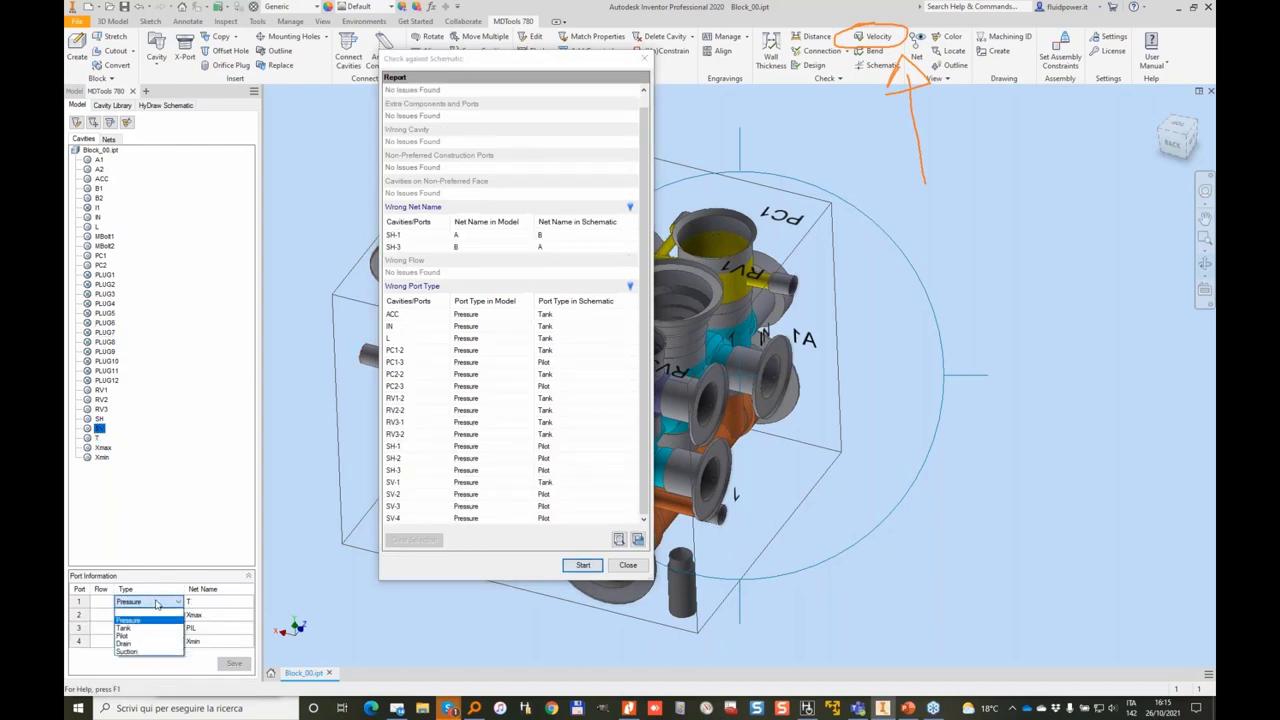
{"action": "left_click", "coordinate": [150, 628]}
{"action": "left_click", "coordinate": [150, 614]}
{"action": "left_click", "coordinate": [150, 614]}
{"action": "left_click", "coordinate": [150, 648]}
{"action": "left_click", "coordinate": [145, 628]}
{"action": "left_click", "coordinate": [150, 628]}
{"action": "left_click", "coordinate": [144, 641]}
{"action": "left_click", "coordinate": [146, 641]}
{"action": "left_click", "coordinate": [234, 663]}
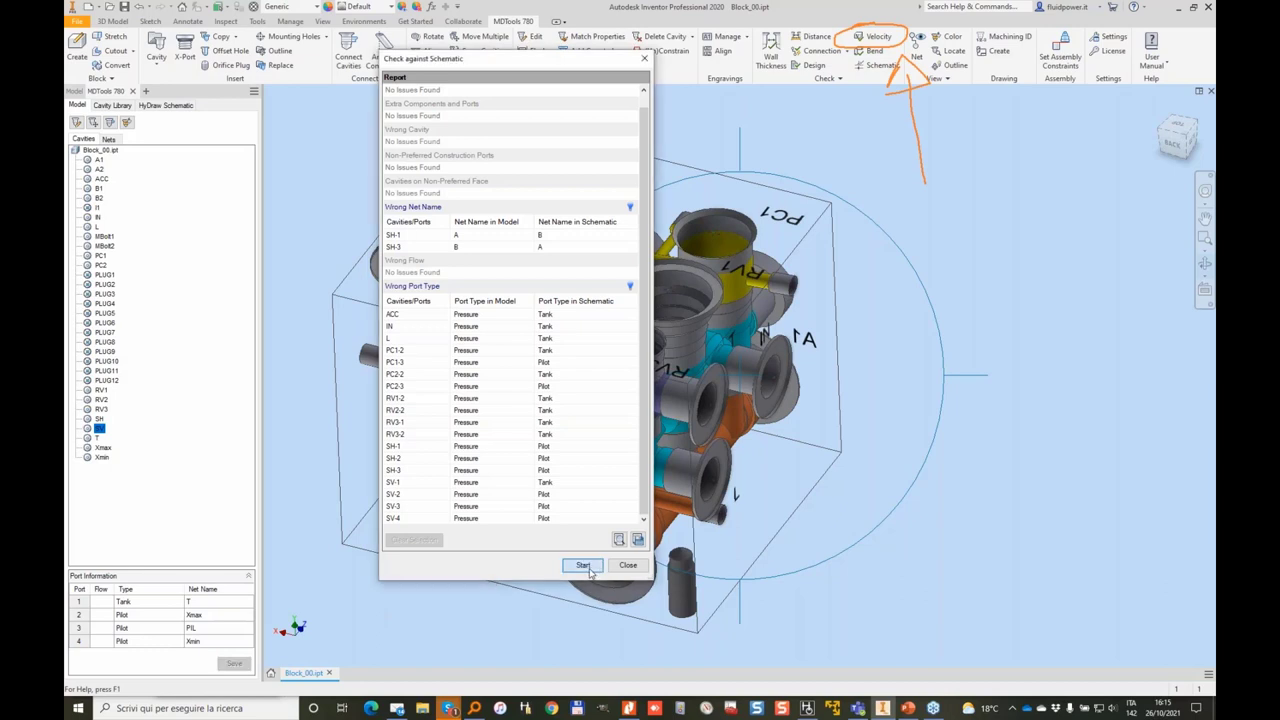
Rerun the schematic check, then set port 2 of the PC1 cavity to Tank and save it.
{"action": "left_click", "coordinate": [583, 565]}
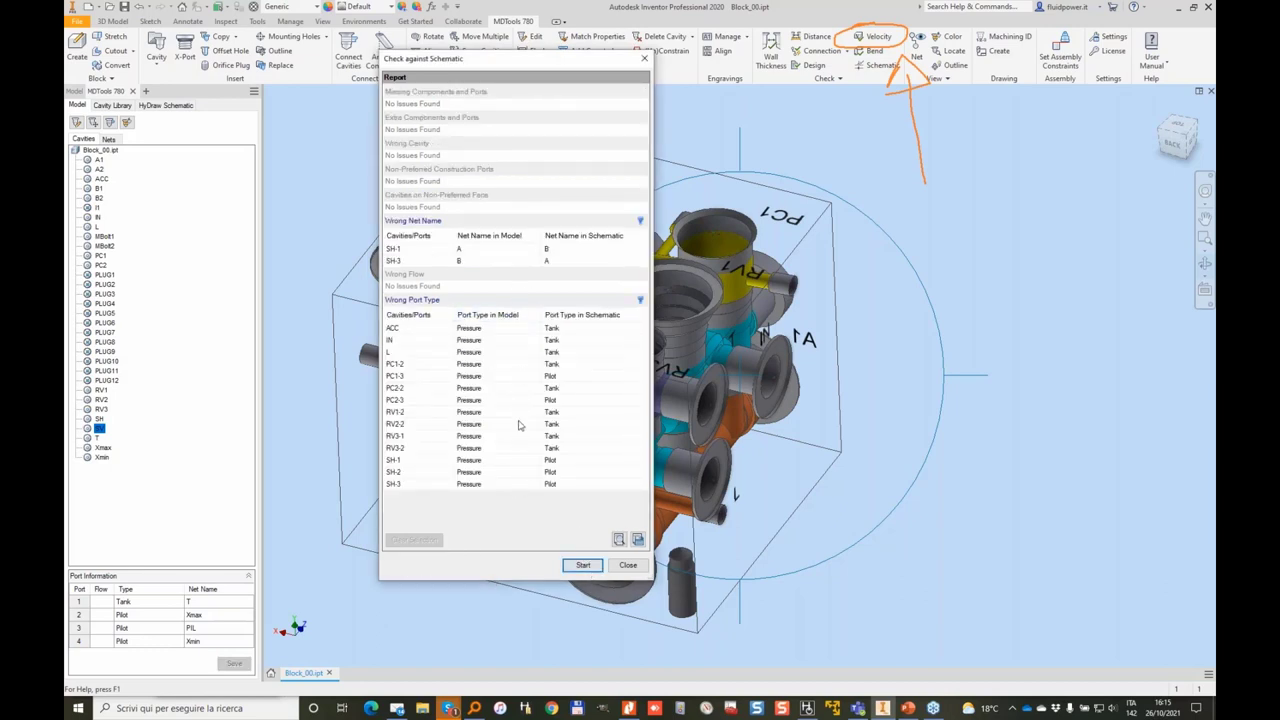
{"action": "left_click", "coordinate": [100, 256]}
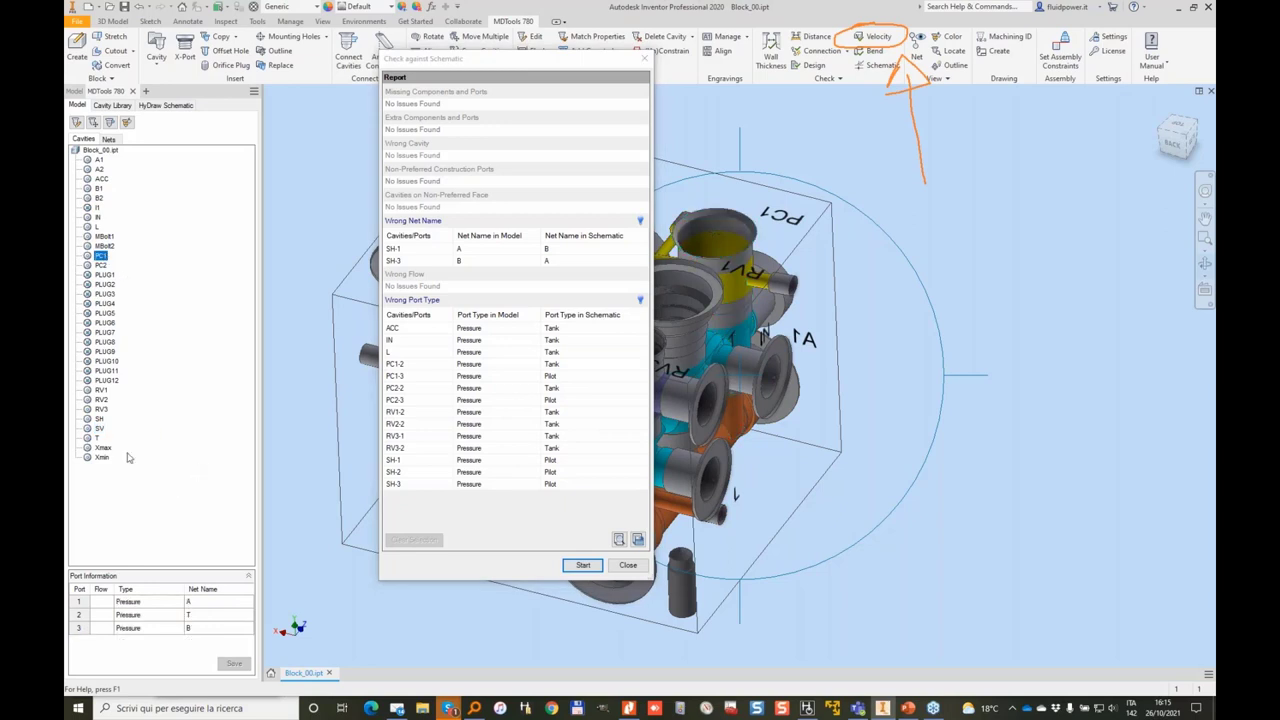
{"action": "left_click", "coordinate": [157, 616]}
{"action": "left_click", "coordinate": [157, 616]}
{"action": "left_click", "coordinate": [153, 636]}
{"action": "left_click", "coordinate": [103, 266]}
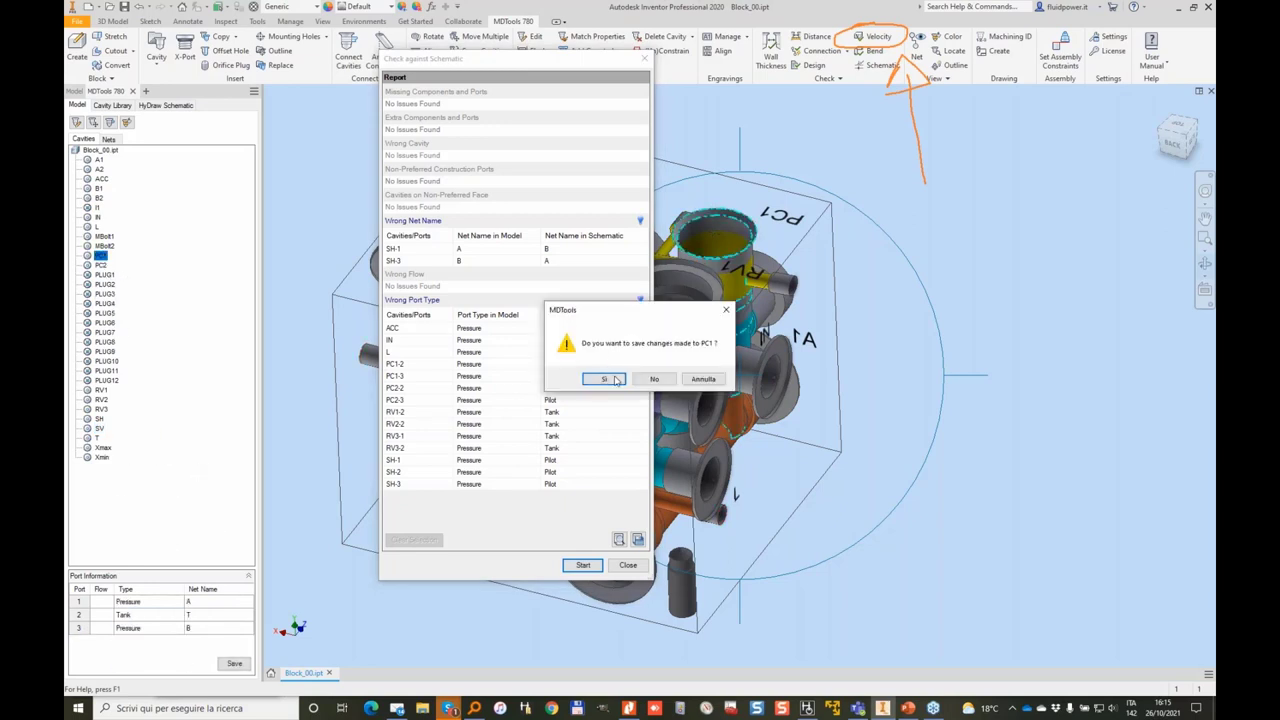
{"action": "left_click", "coordinate": [612, 379]}
Set the PC2 cavity's port 2 to Tank and port 3 to Pilot, and save the port types.
{"action": "left_click", "coordinate": [159, 615]}
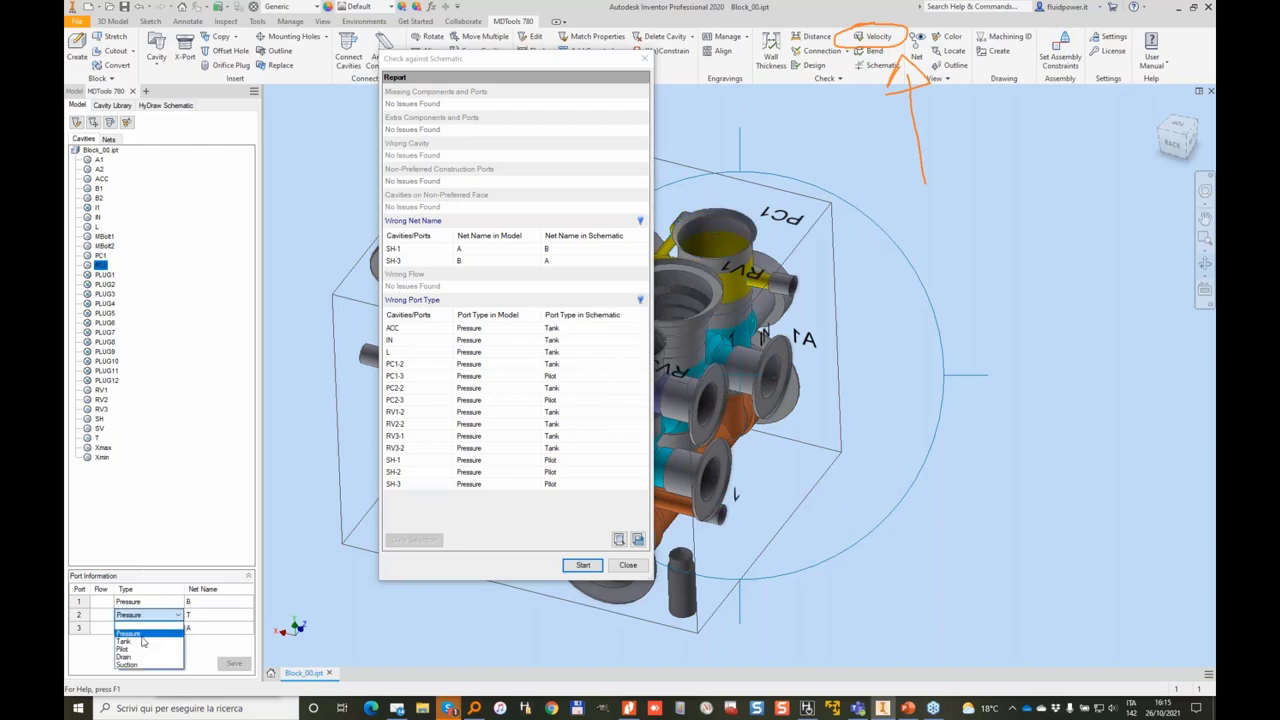
{"action": "left_click", "coordinate": [154, 636]}
{"action": "left_click", "coordinate": [155, 630]}
{"action": "left_click", "coordinate": [155, 630]}
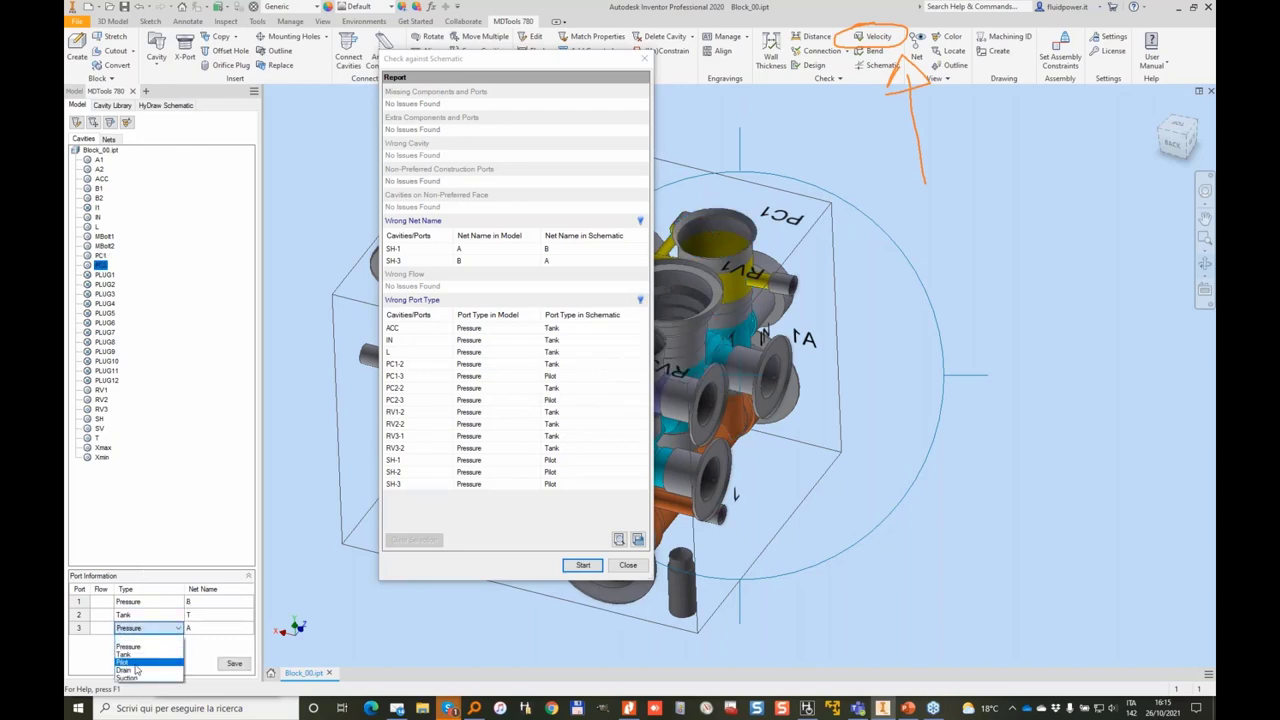
{"action": "left_click", "coordinate": [150, 662]}
{"action": "left_click", "coordinate": [101, 255]}
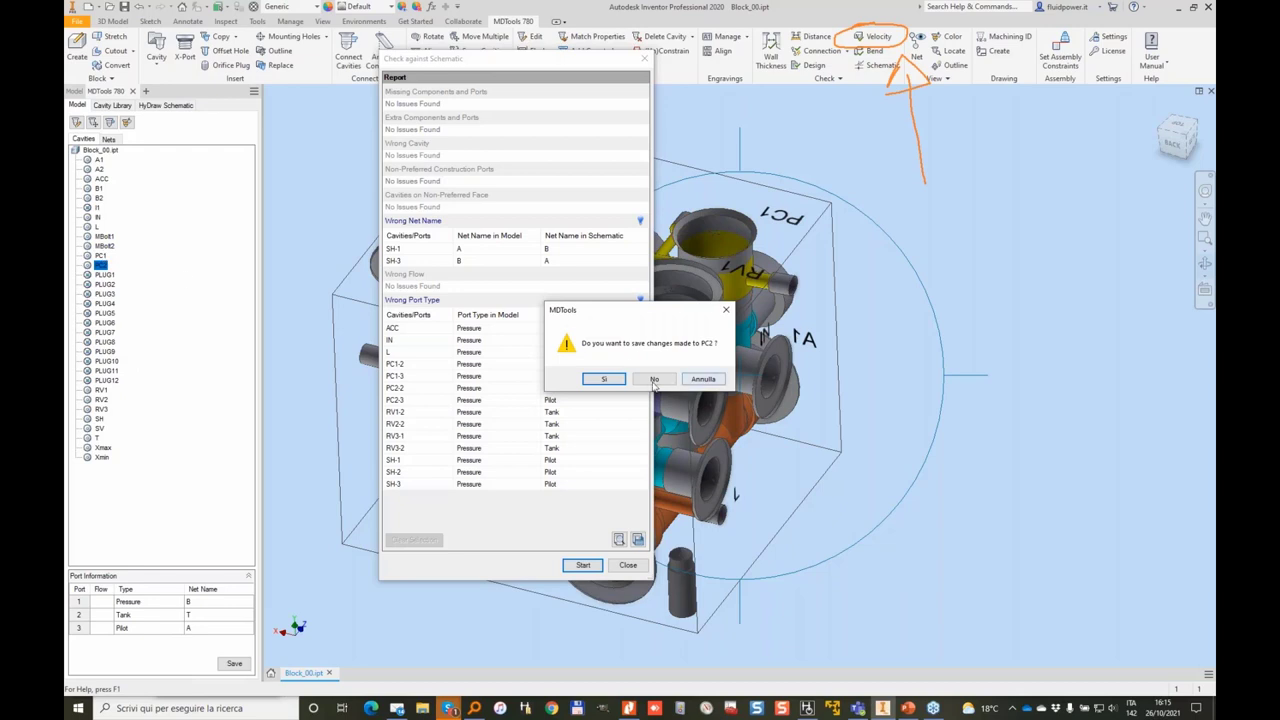
{"action": "left_click", "coordinate": [616, 379]}
Set port 3 of the PC1 cavity to Pilot, save it and rerun the schematic check.
{"action": "left_click", "coordinate": [150, 628]}
{"action": "left_click", "coordinate": [150, 628]}
{"action": "left_click", "coordinate": [137, 662]}
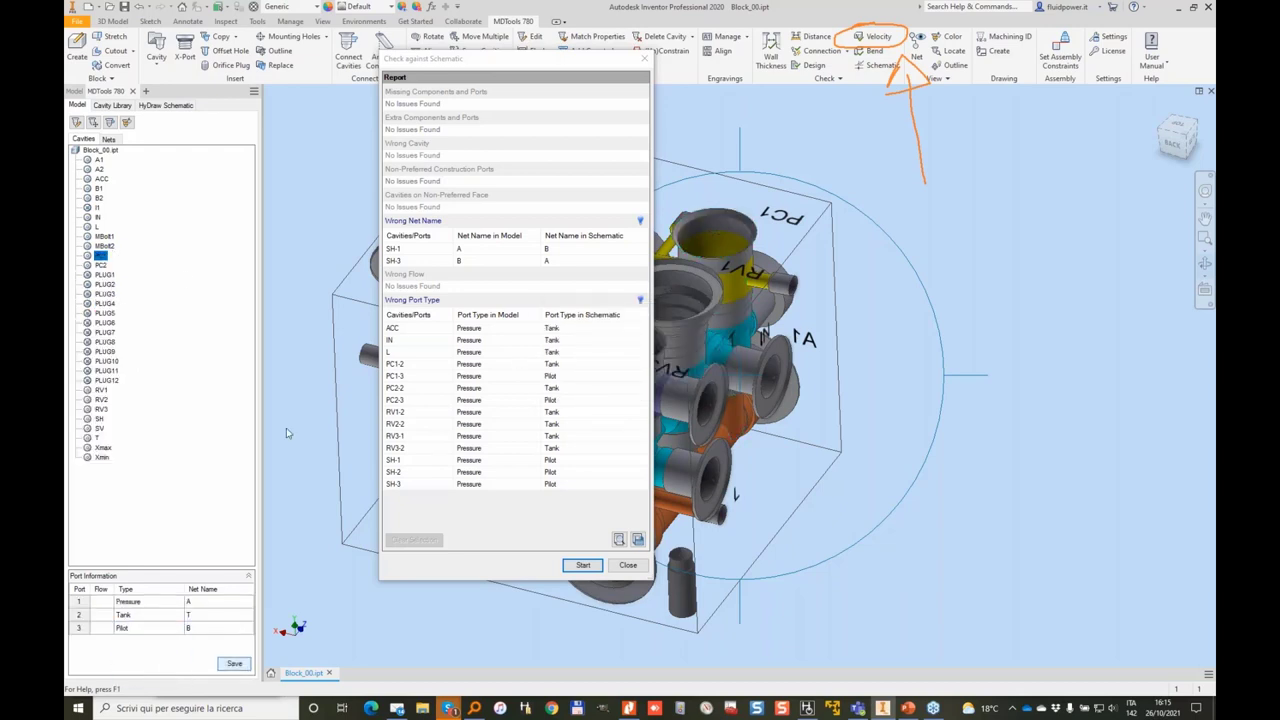
{"action": "left_click", "coordinate": [583, 565]}
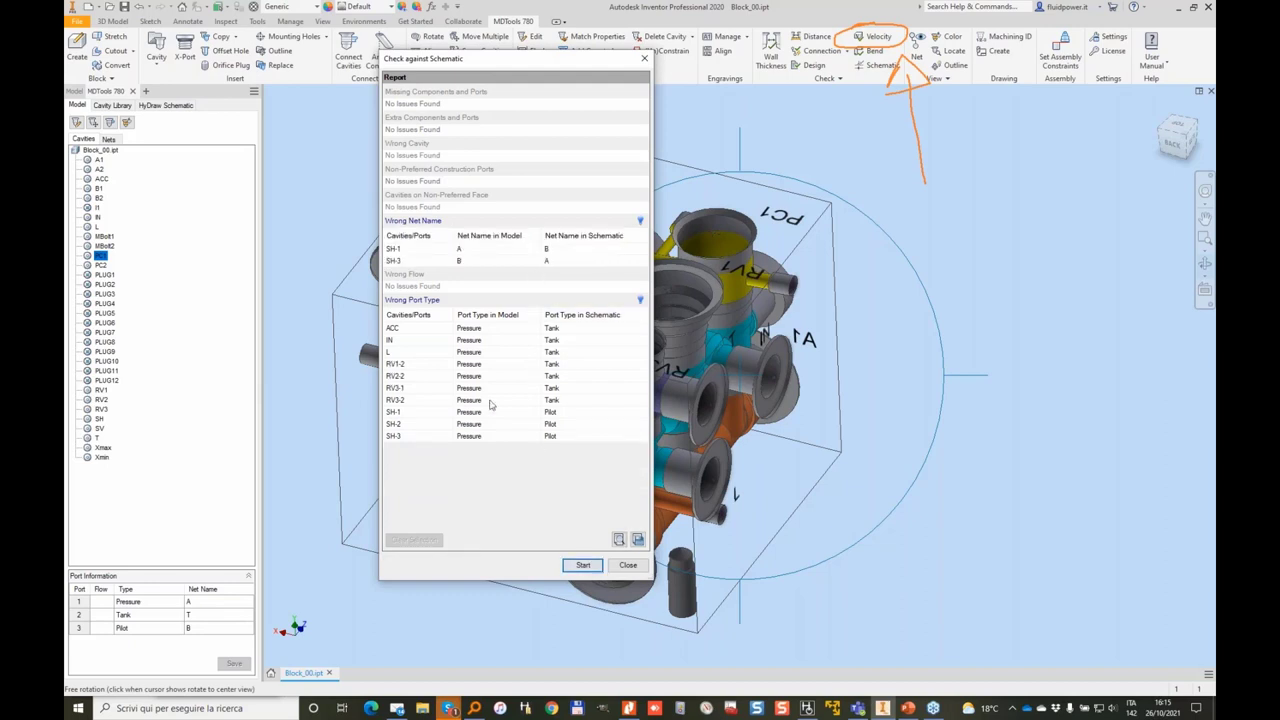
Set the port types of the ACC and IN ports to Tank, save them and rerun the schematic check.
{"action": "left_click", "coordinate": [101, 178]}
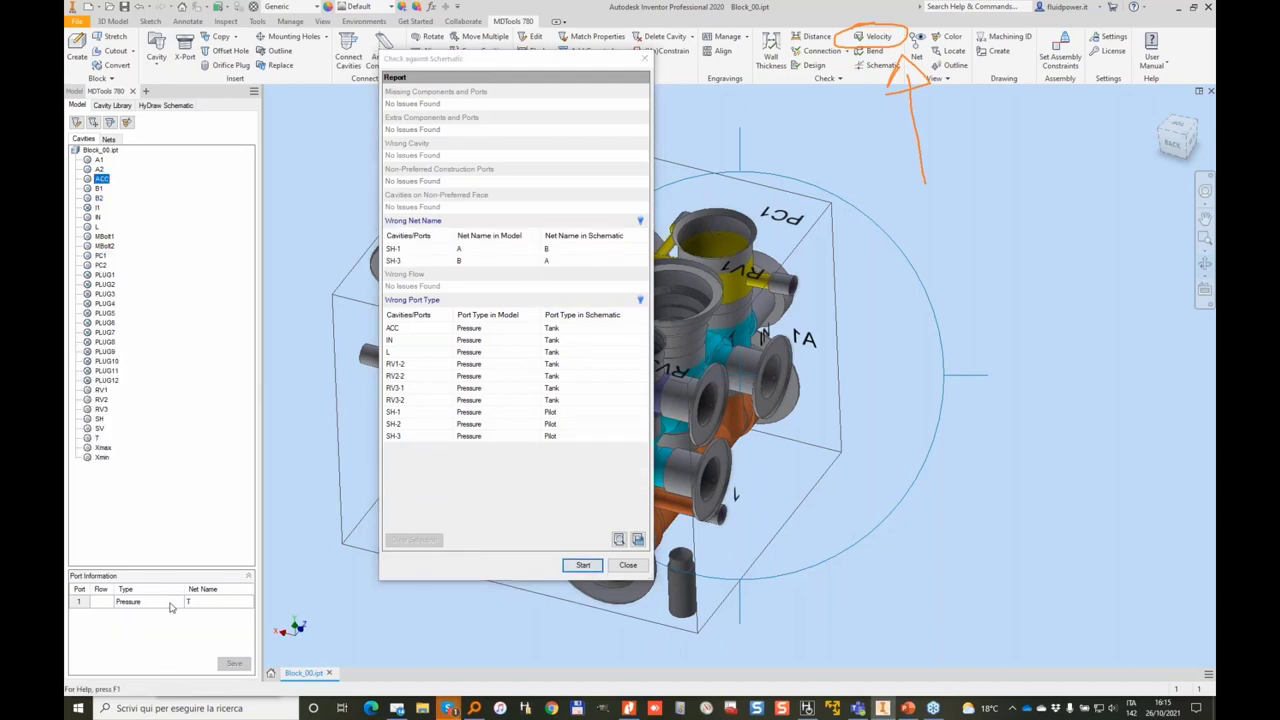
{"action": "left_click", "coordinate": [170, 607]}
{"action": "left_click", "coordinate": [140, 622]}
{"action": "left_click", "coordinate": [98, 216]}
{"action": "left_click", "coordinate": [150, 601]}
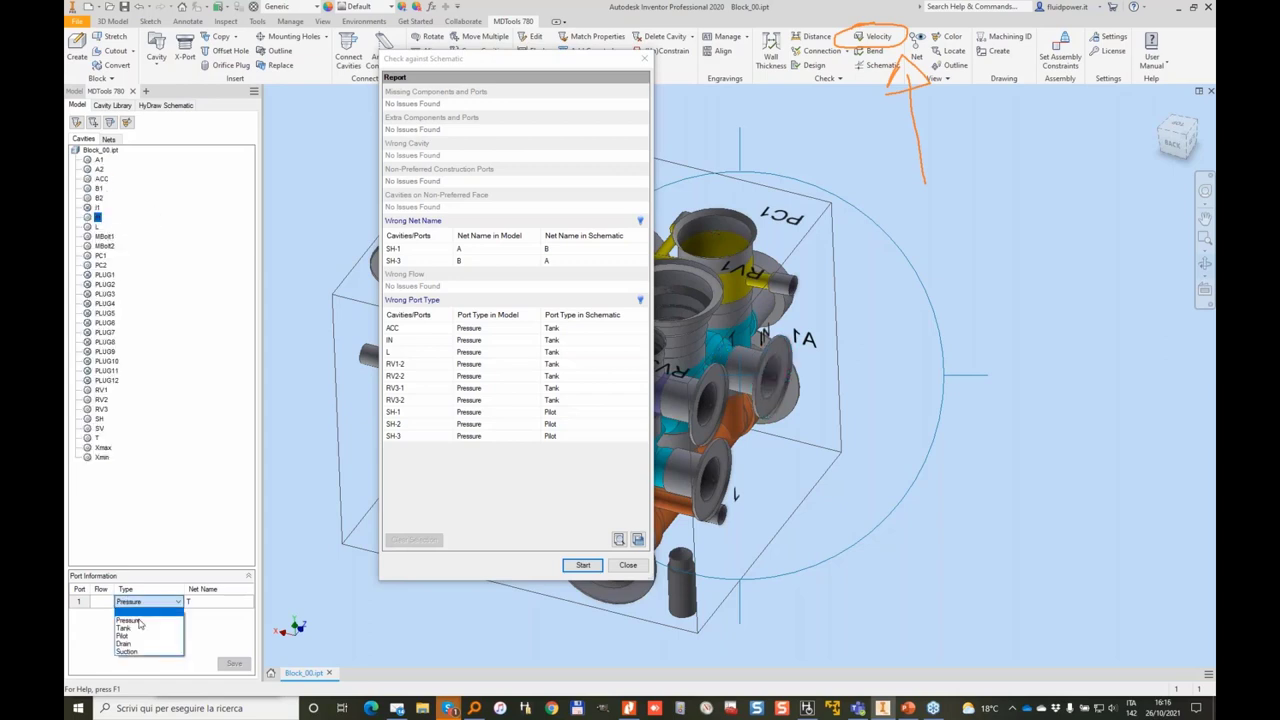
{"action": "left_click", "coordinate": [130, 629]}
{"action": "left_click", "coordinate": [583, 565]}
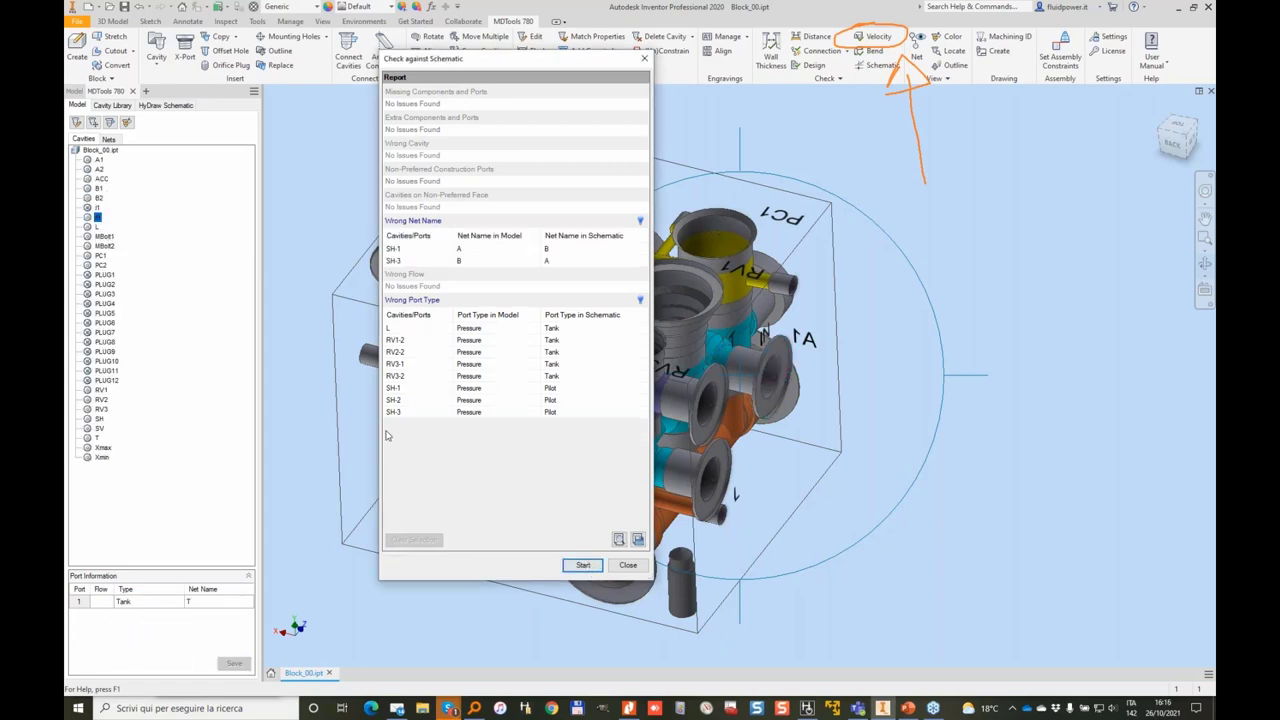
Set the port type of the L port to Tank and save the change.
{"action": "left_click", "coordinate": [96, 226]}
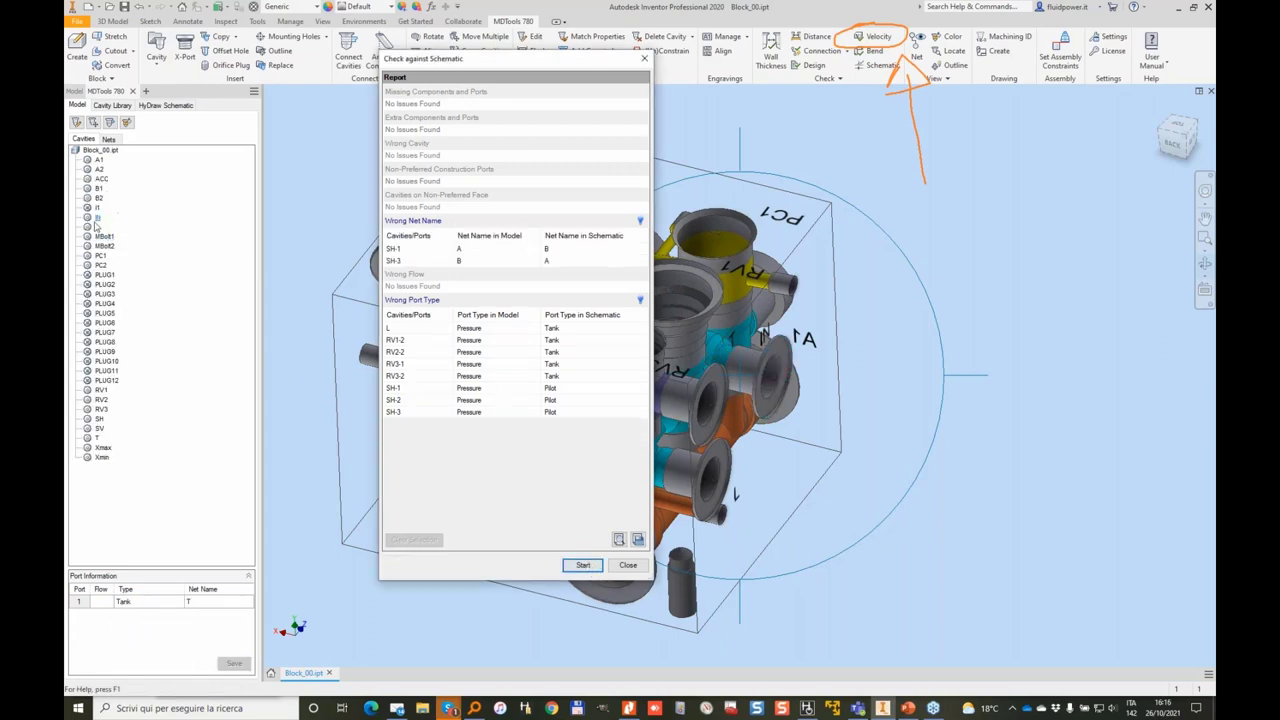
{"action": "left_click", "coordinate": [148, 601]}
{"action": "left_click", "coordinate": [140, 628]}
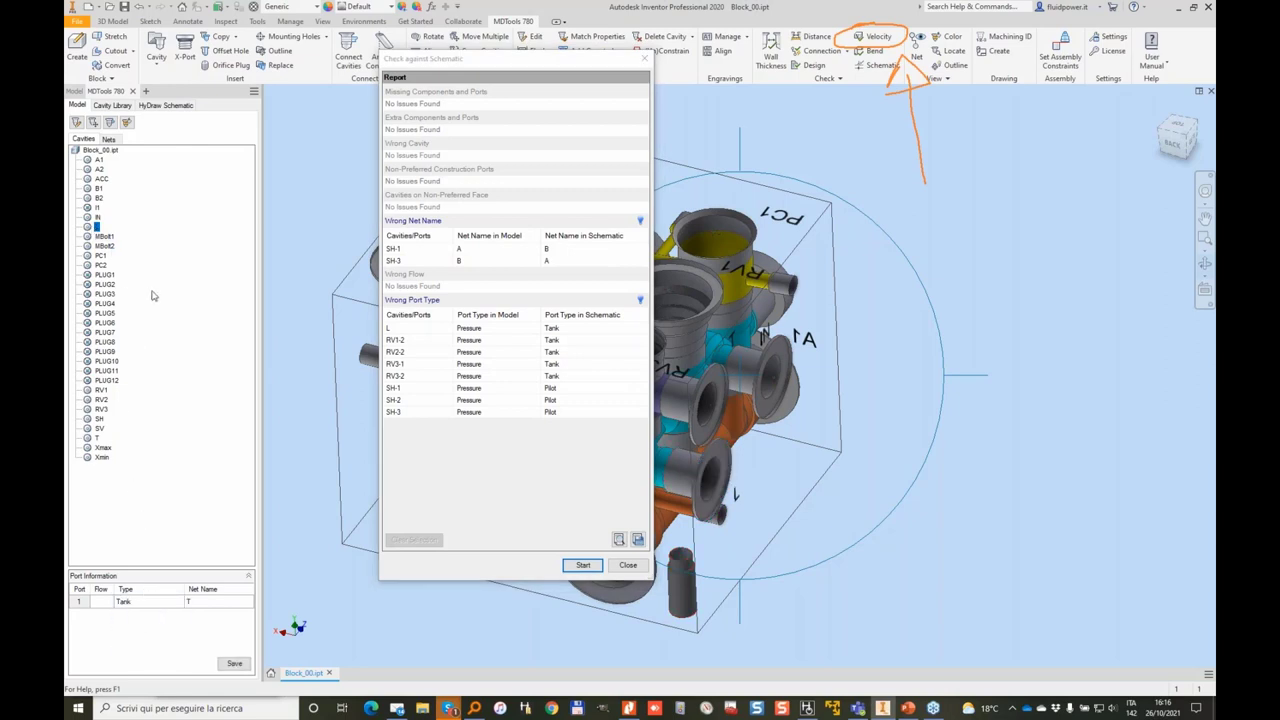
{"action": "left_click", "coordinate": [103, 390]}
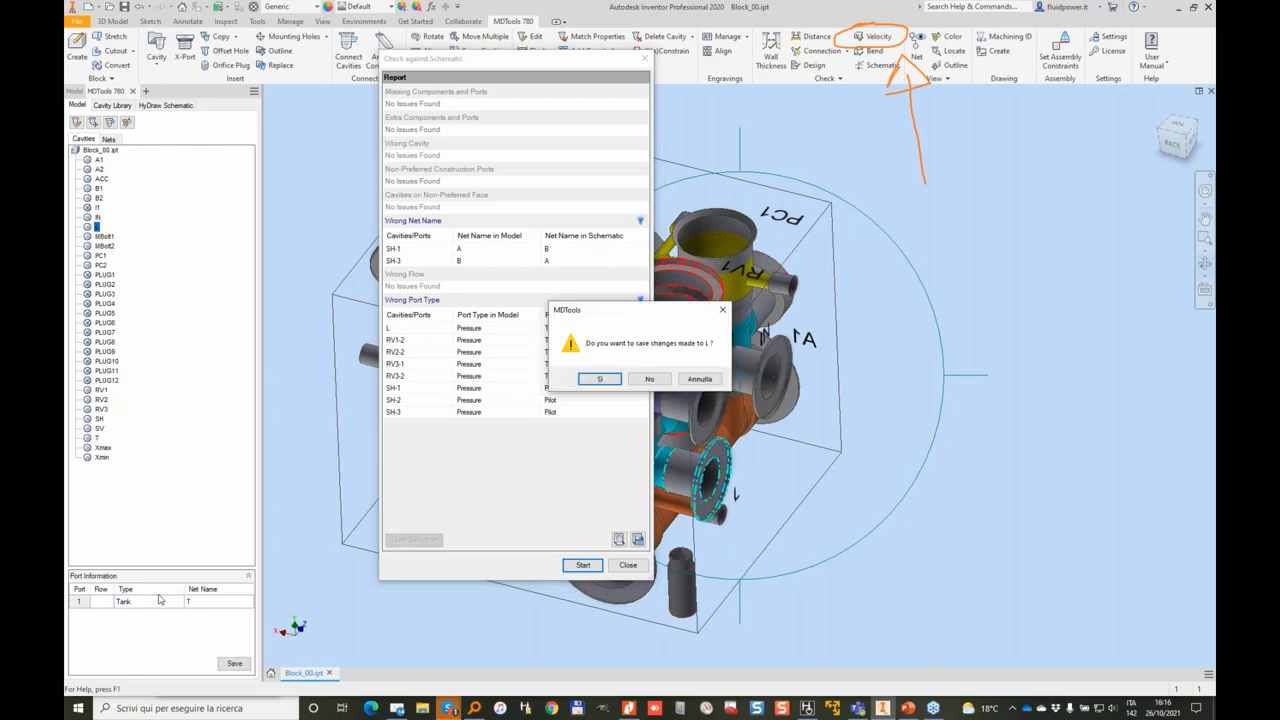
{"action": "left_click", "coordinate": [597, 380]}
Set port 2 of both the RV1 and RV2 cavities to Tank and save the changes.
{"action": "left_click", "coordinate": [140, 614]}
{"action": "left_click", "coordinate": [115, 638]}
{"action": "left_click", "coordinate": [113, 408]}
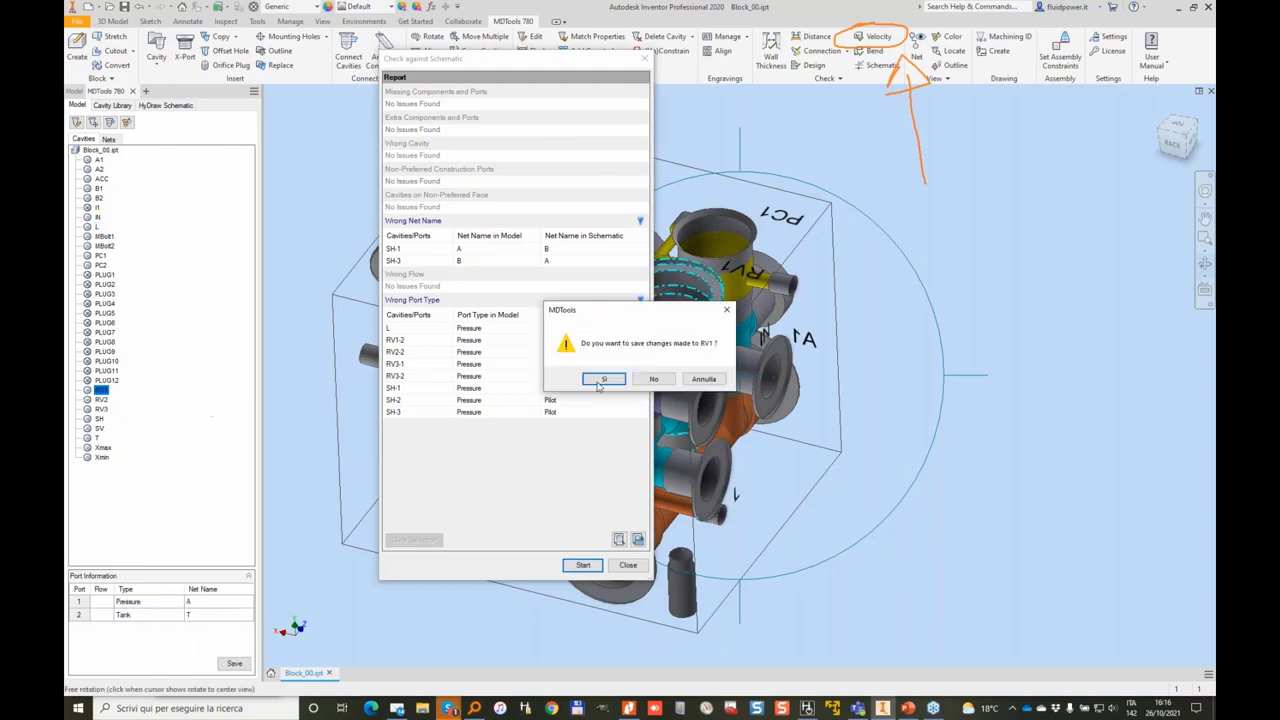
{"action": "left_click", "coordinate": [604, 379]}
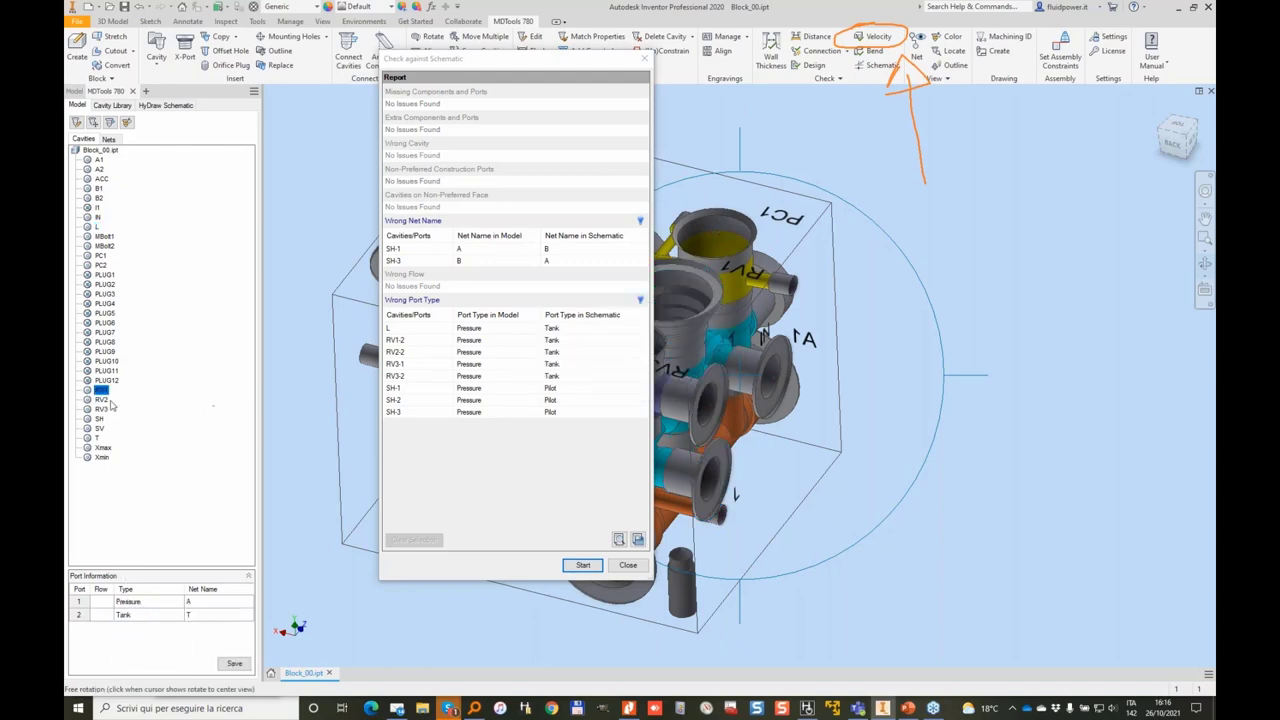
{"action": "left_click", "coordinate": [155, 615]}
{"action": "left_click", "coordinate": [155, 615]}
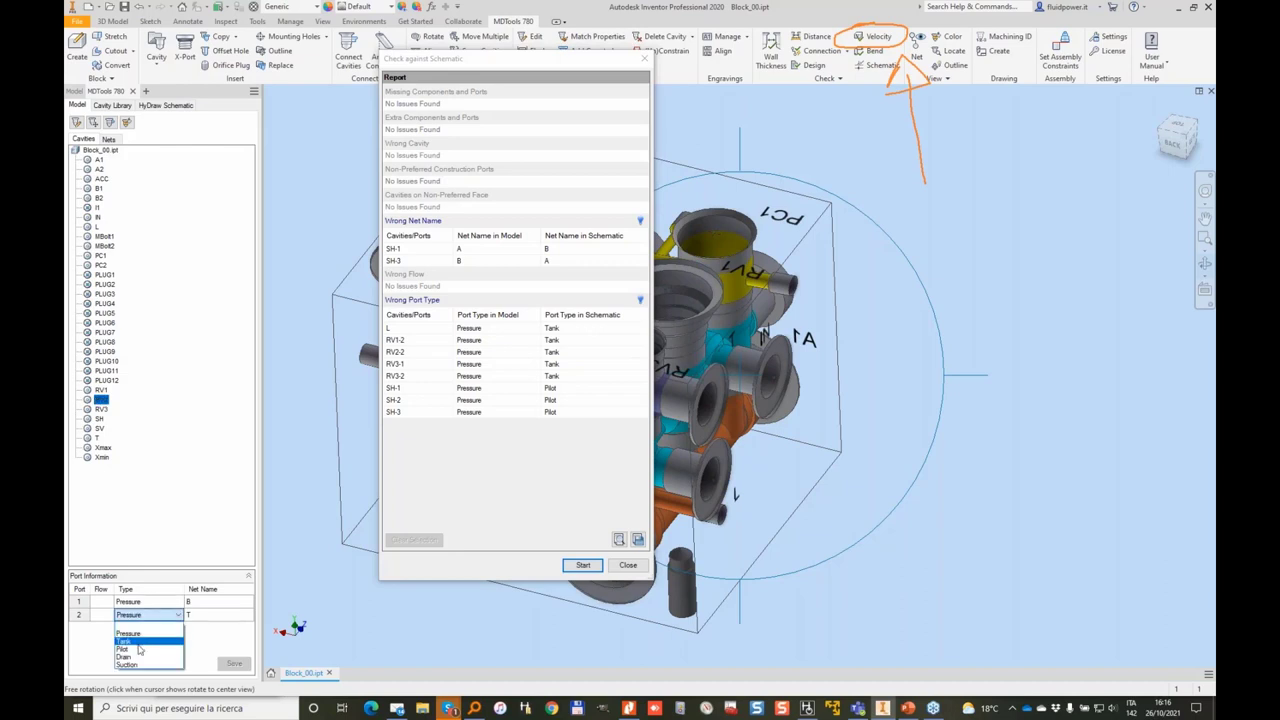
{"action": "left_click", "coordinate": [118, 638]}
{"action": "left_click", "coordinate": [101, 409]}
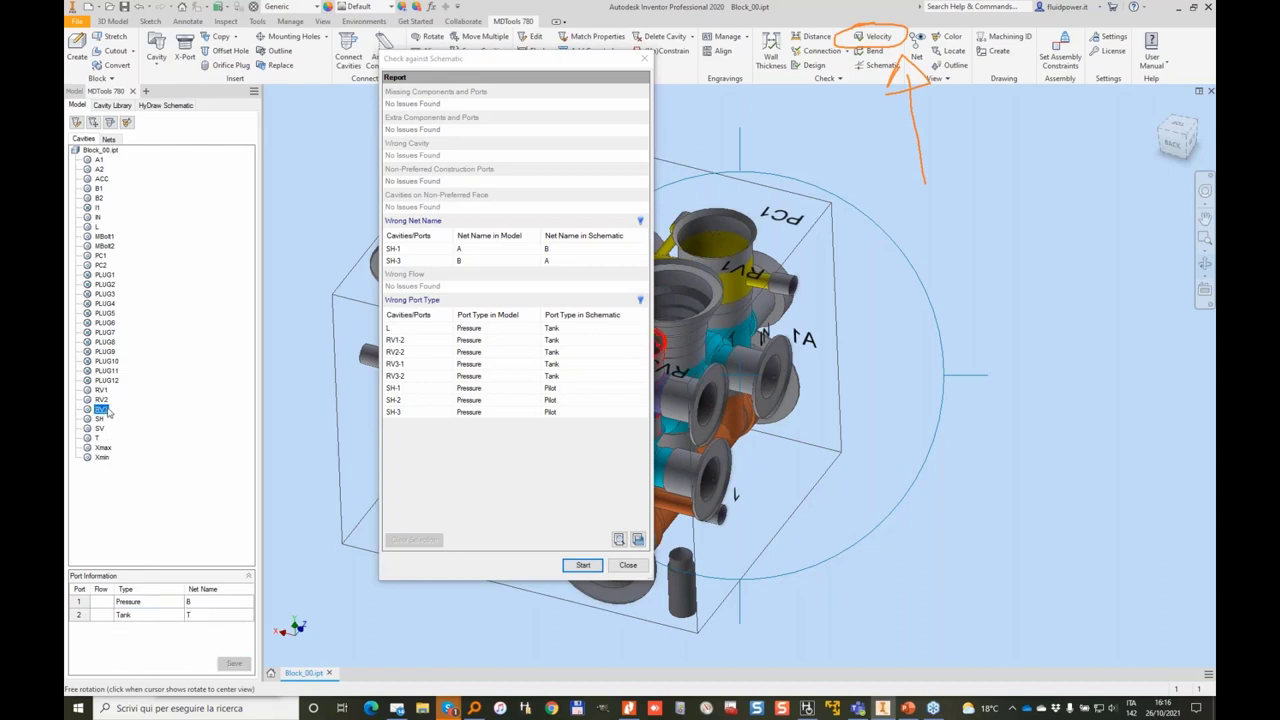
Set port 2 of the RV3 cavity to Tank, save it and rerun the schematic check.
{"action": "left_click", "coordinate": [153, 615]}
{"action": "left_click", "coordinate": [139, 643]}
{"action": "left_click", "coordinate": [447, 503]}
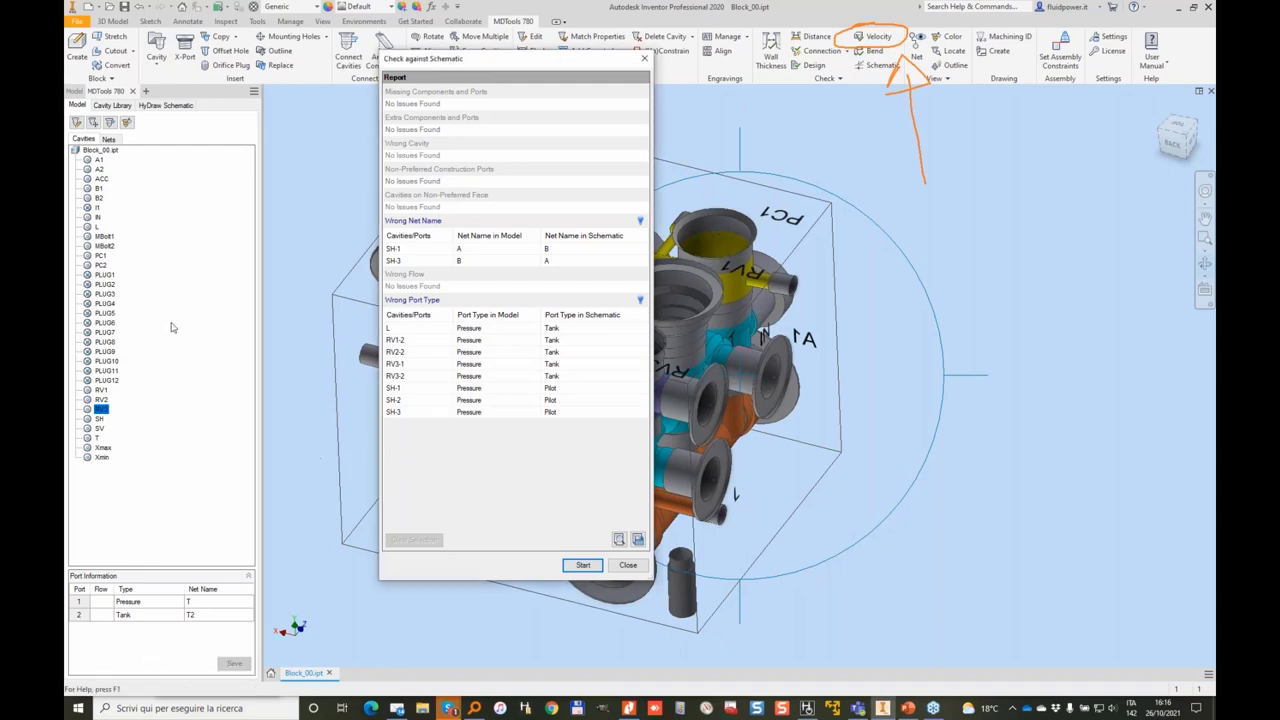
{"action": "left_click", "coordinate": [583, 565]}
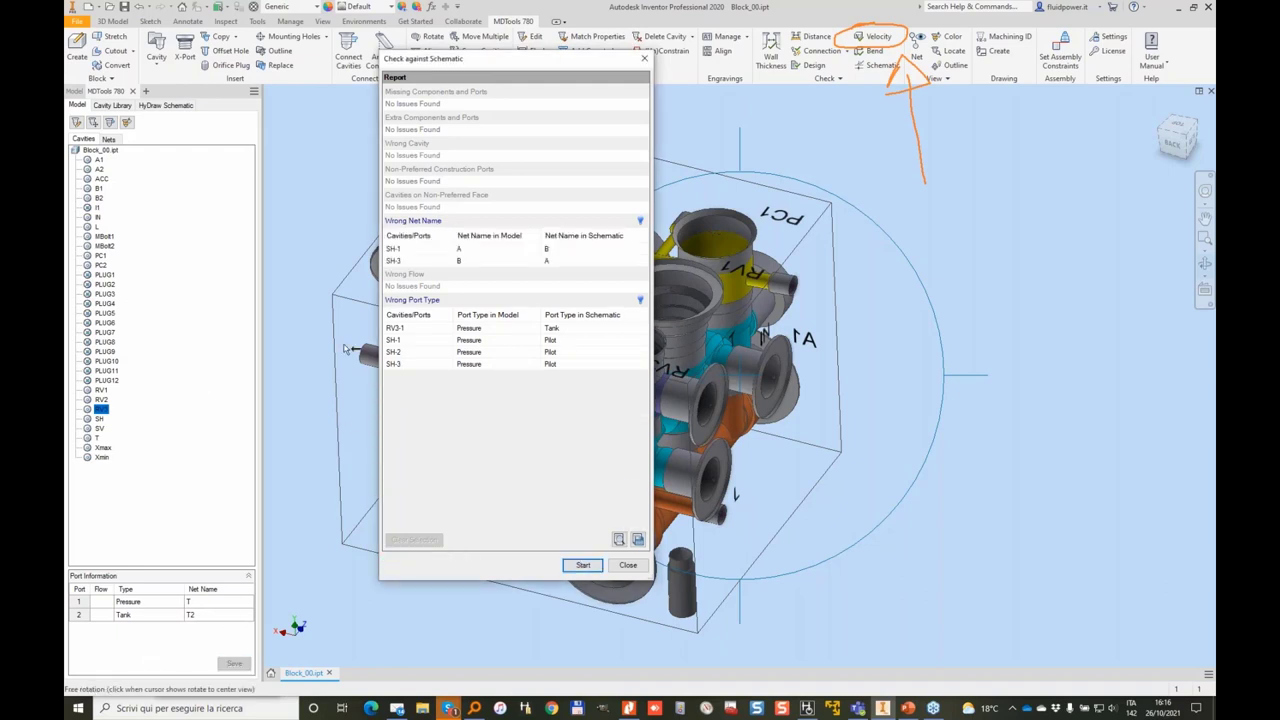
Set ports 1, 2 and 3 of the SH cavity to Pilot and save the port types.
{"action": "left_click", "coordinate": [100, 418]}
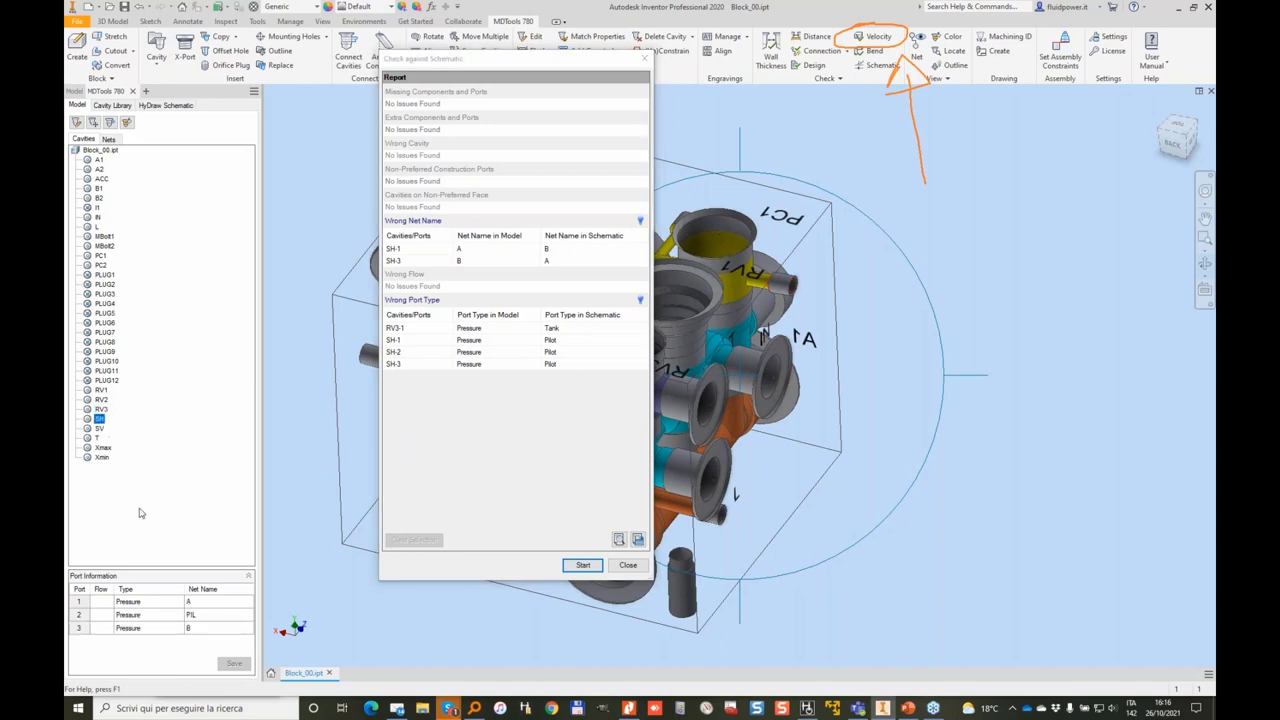
{"action": "left_click", "coordinate": [165, 602]}
{"action": "scroll", "coordinate": [165, 602], "scroll_direction": "down", "scroll_amount": 1}
{"action": "left_click", "coordinate": [152, 615]}
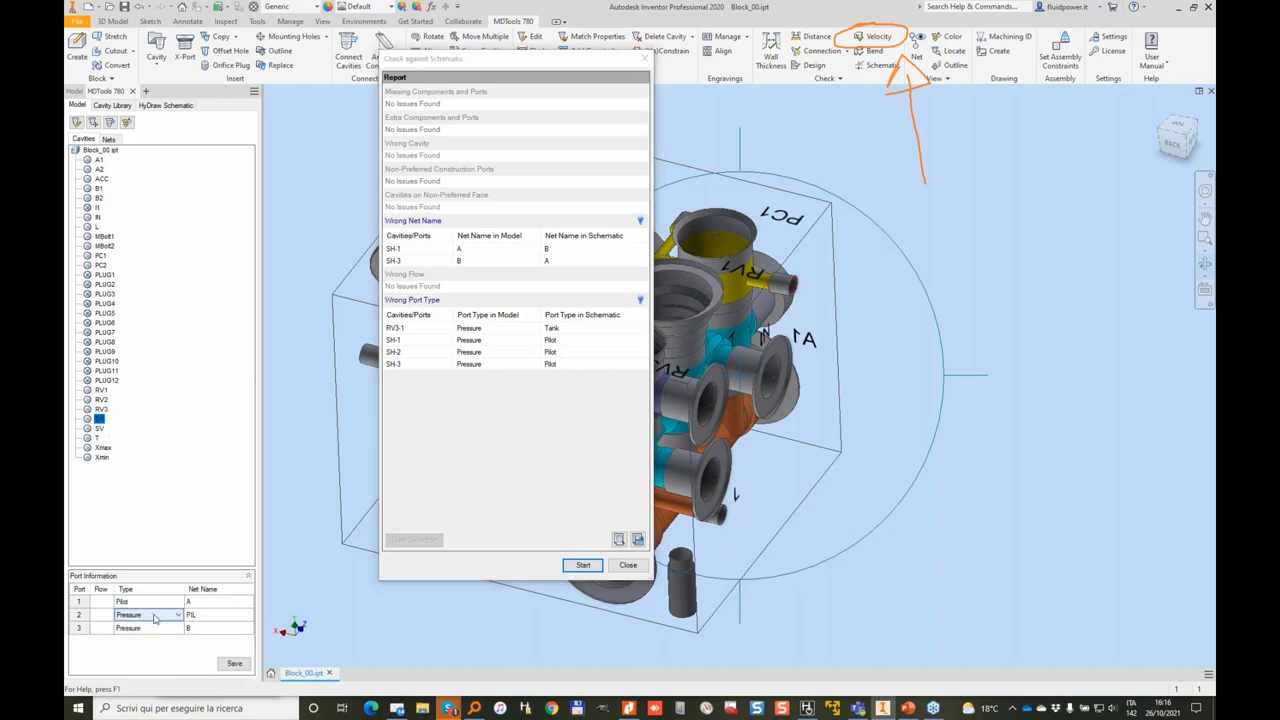
{"action": "left_click", "coordinate": [154, 615]}
{"action": "key", "text": "p"}
{"action": "left_click", "coordinate": [143, 629]}
{"action": "left_click", "coordinate": [143, 629]}
{"action": "key", "text": "p"}
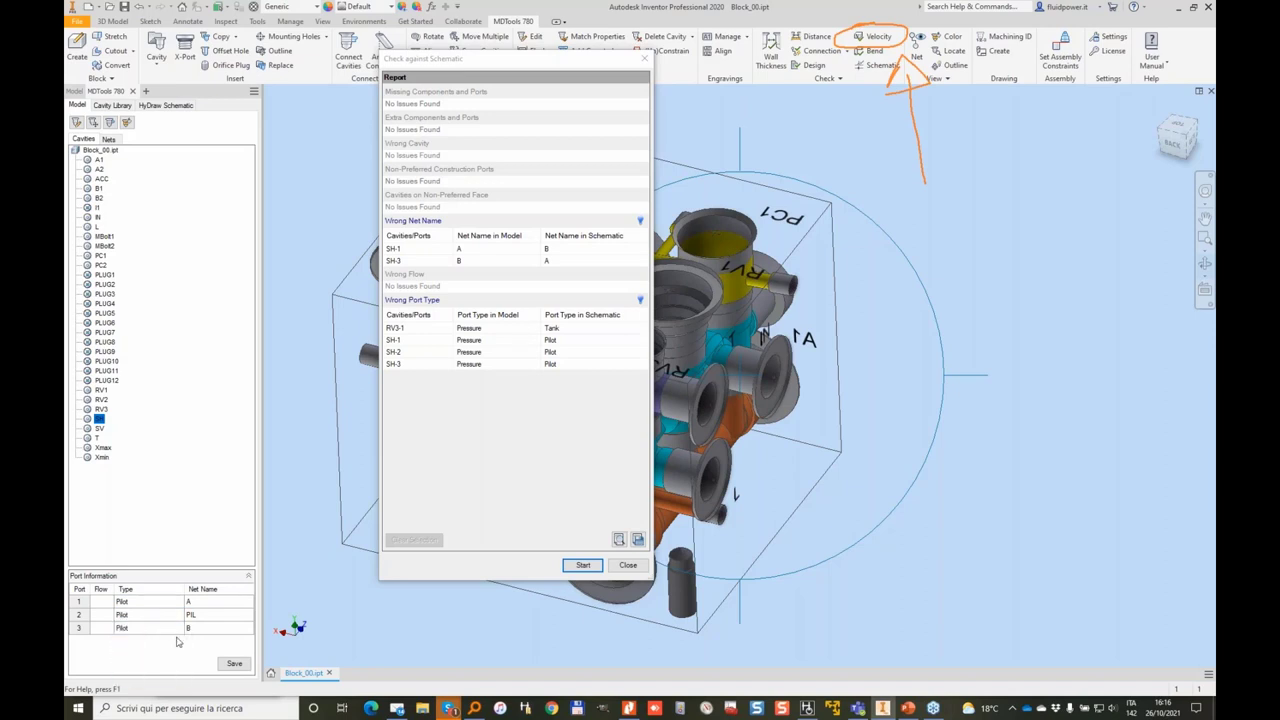
{"action": "left_click", "coordinate": [236, 665]}
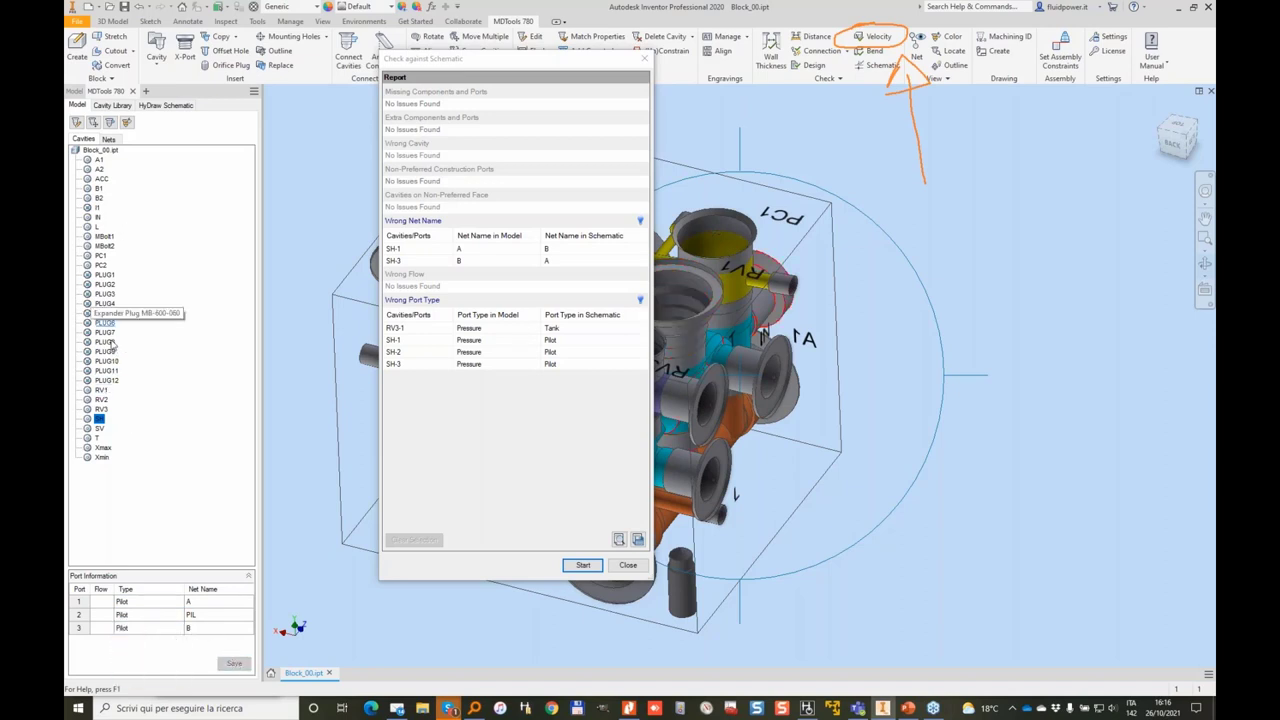
Set port 1 of the RV3 cavity to Tank, save it, rerun the schematic check and close the report.
{"action": "left_click", "coordinate": [101, 409]}
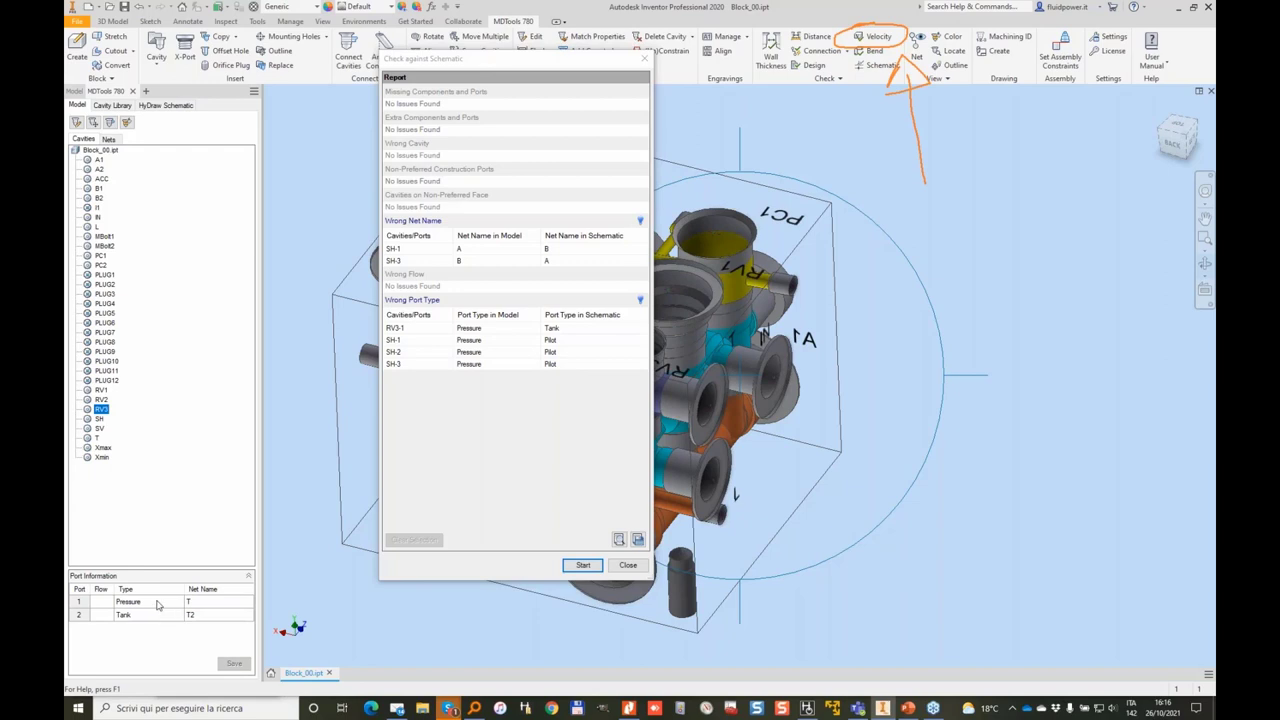
{"action": "left_click", "coordinate": [157, 605]}
{"action": "left_click", "coordinate": [157, 605]}
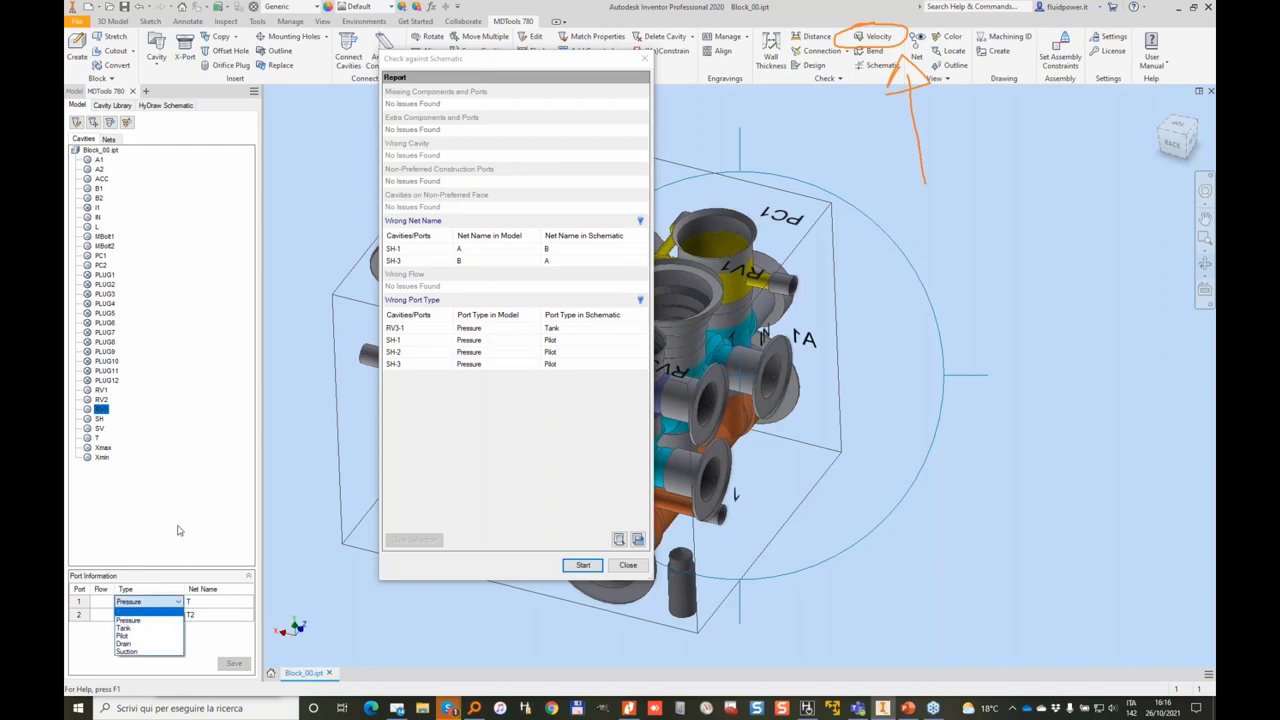
{"action": "left_click", "coordinate": [125, 628]}
{"action": "left_click", "coordinate": [589, 569]}
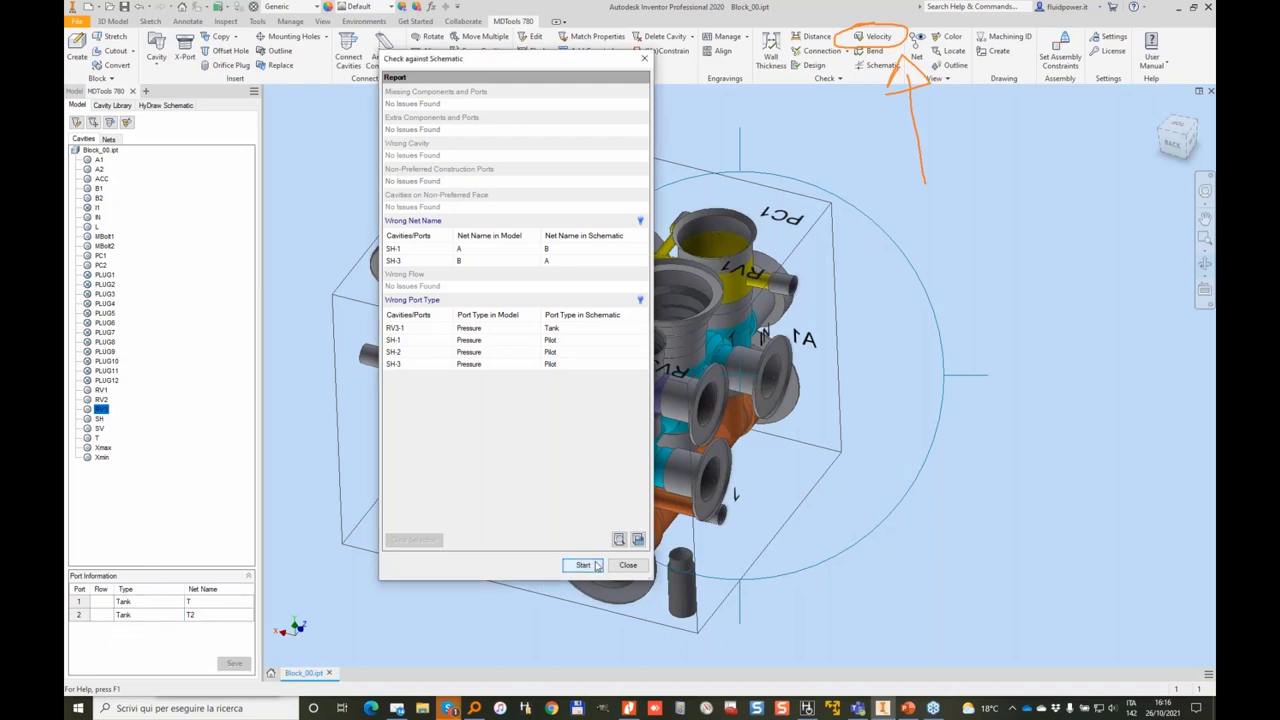
{"action": "left_click", "coordinate": [589, 570]}
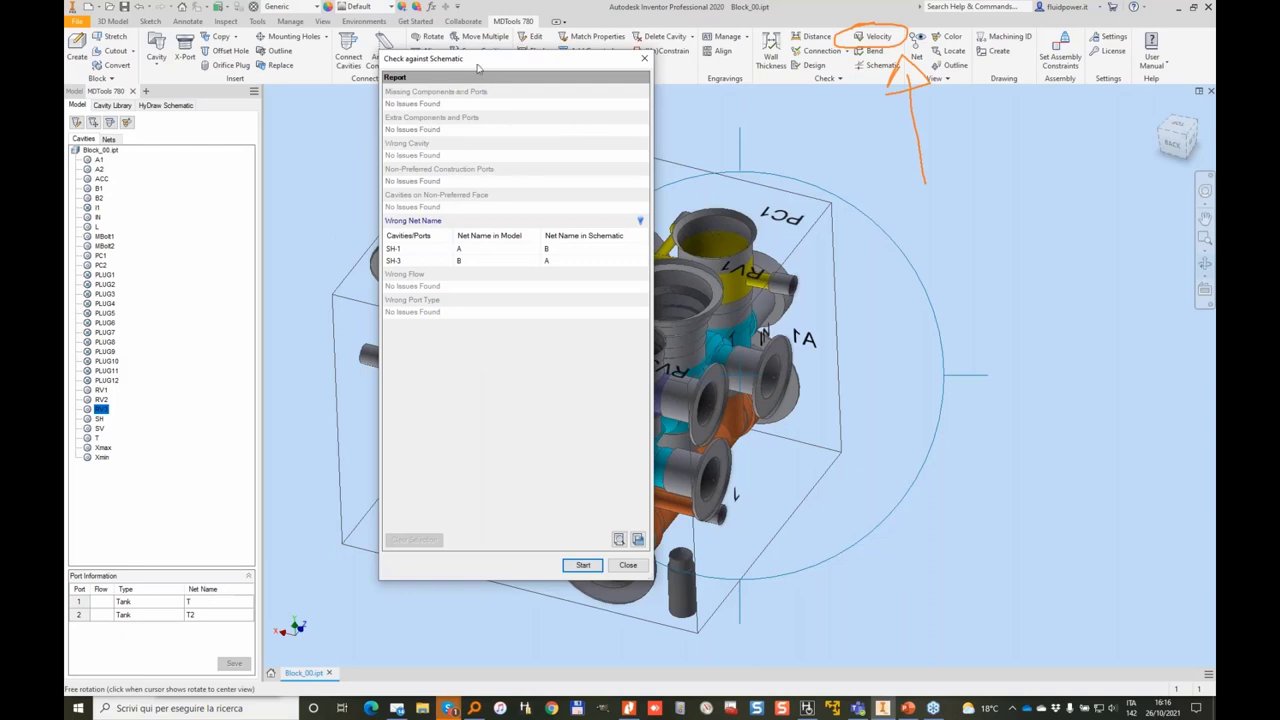
{"action": "left_click_drag", "start_coordinate": [483, 65], "coordinate": [945, 123]}
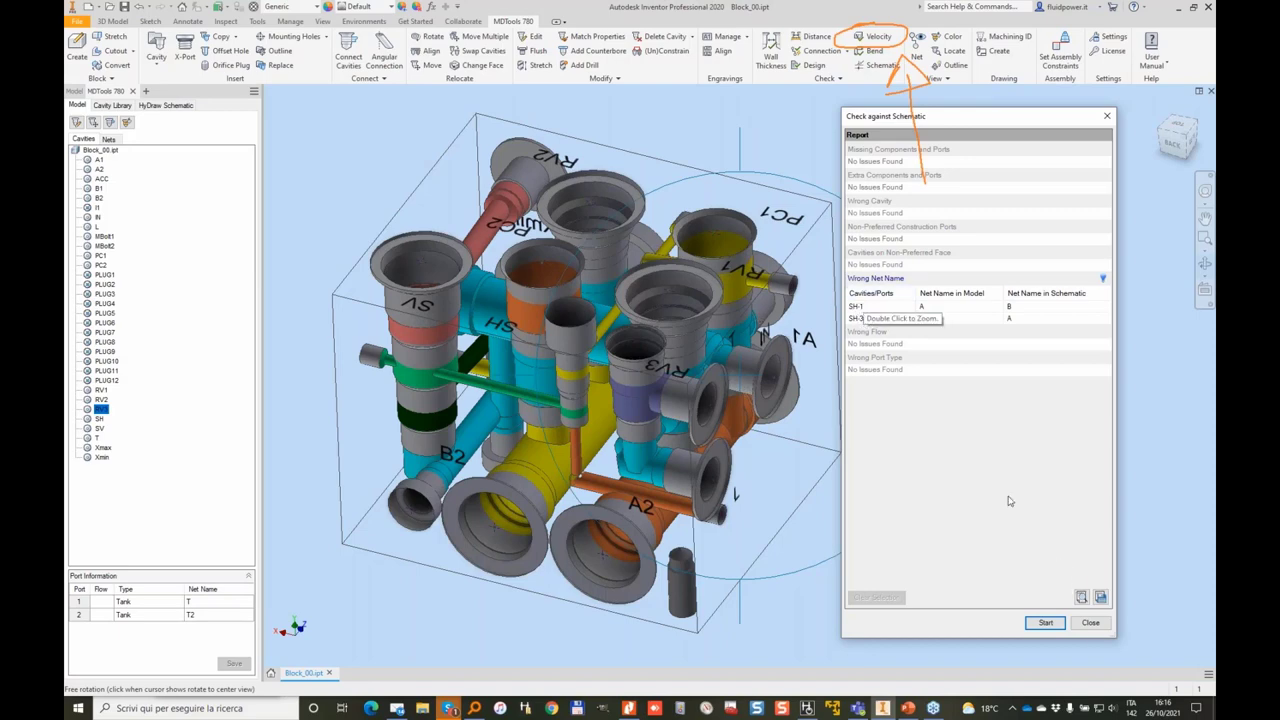
{"action": "left_click", "coordinate": [1094, 625]}
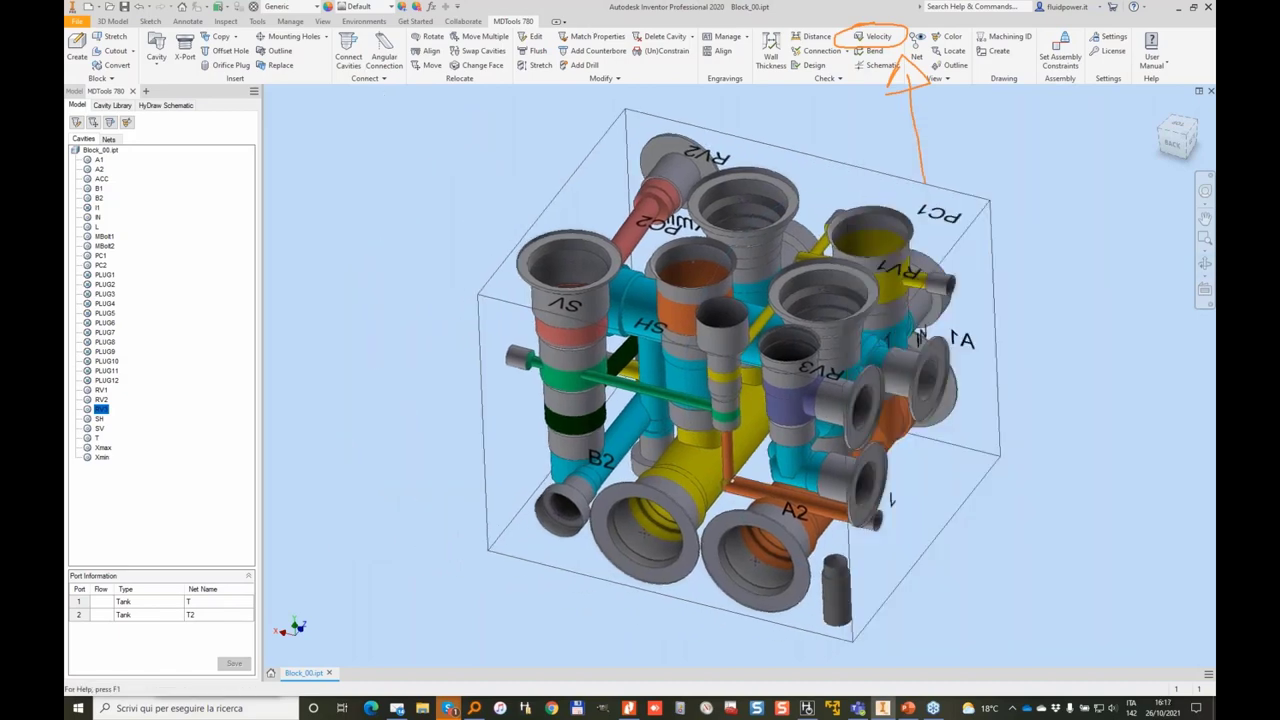
Shorten the green pilot drilling from the SV cavity with Stretch so it stops short of the small shuttle cavity.
{"action": "key", "text": "Escape"}
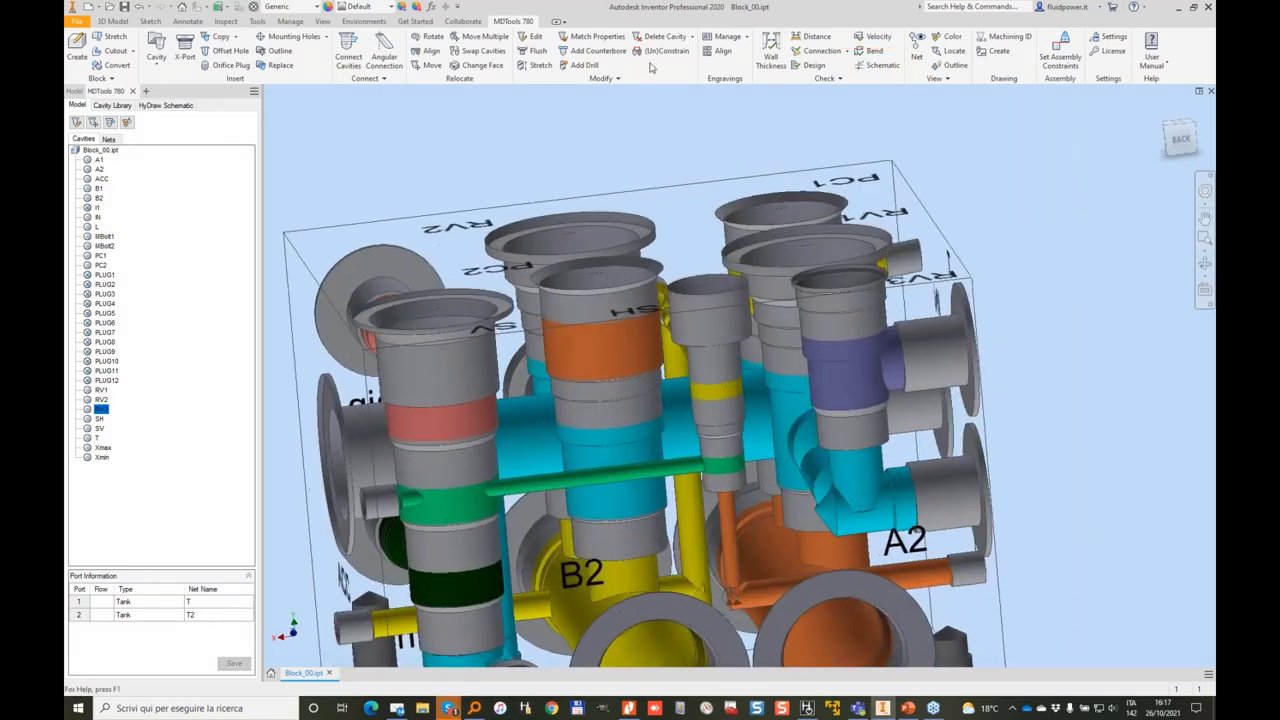
{"action": "left_click", "coordinate": [540, 65]}
{"action": "left_click", "coordinate": [668, 476]}
{"action": "left_click_drag", "start_coordinate": [694, 466], "coordinate": [620, 477]}
{"action": "left_click", "coordinate": [176, 192]}
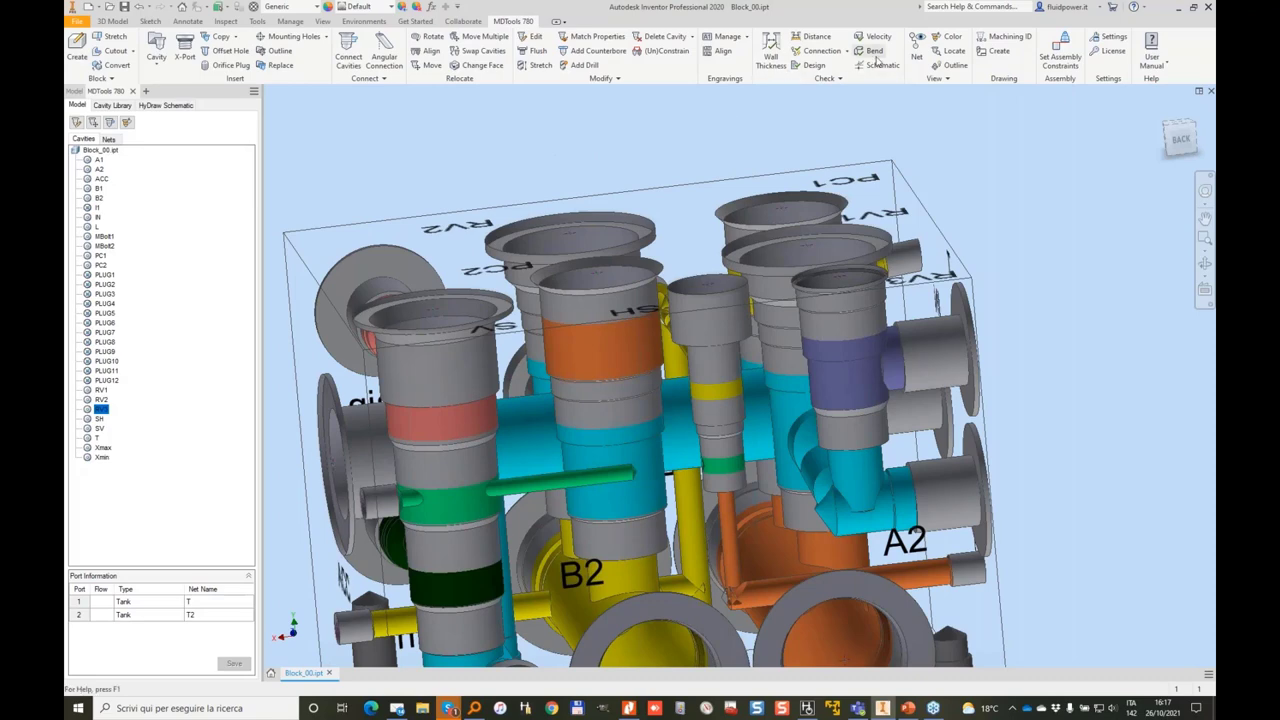
Check the block against the schematic again with the shortened pilot drilling, and close the report.
{"action": "left_click", "coordinate": [879, 66]}
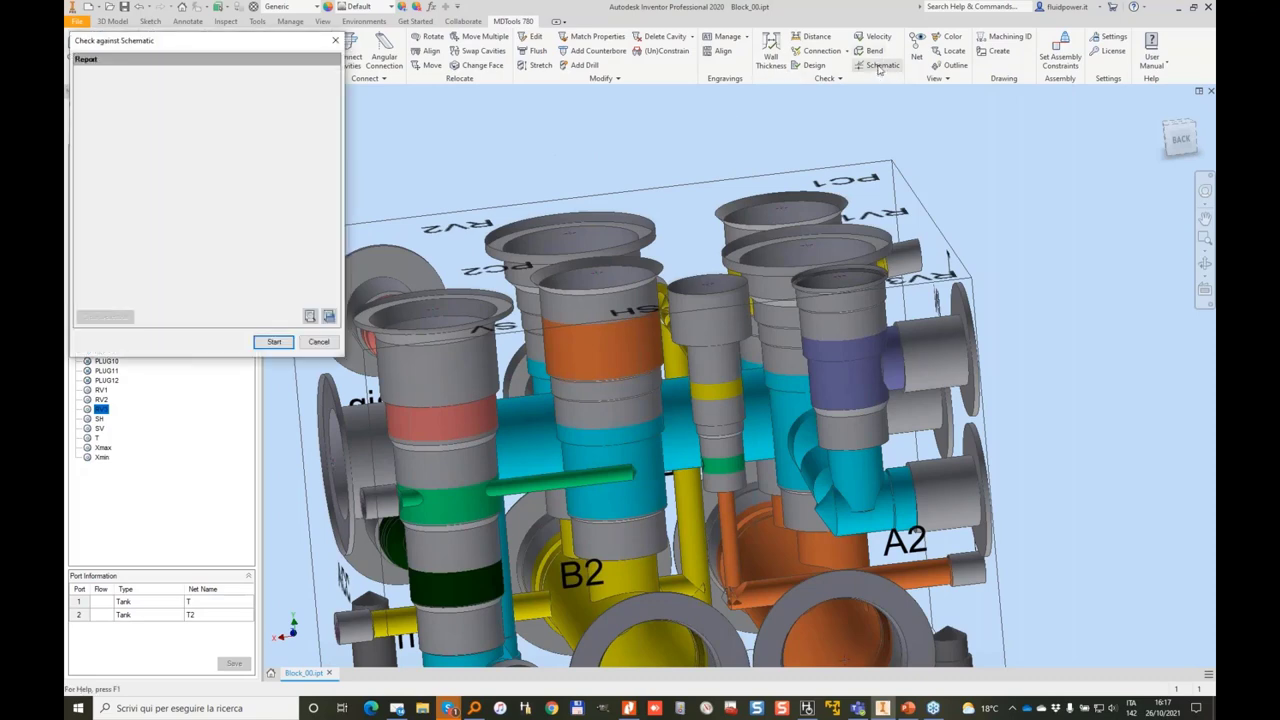
{"action": "left_click", "coordinate": [274, 342]}
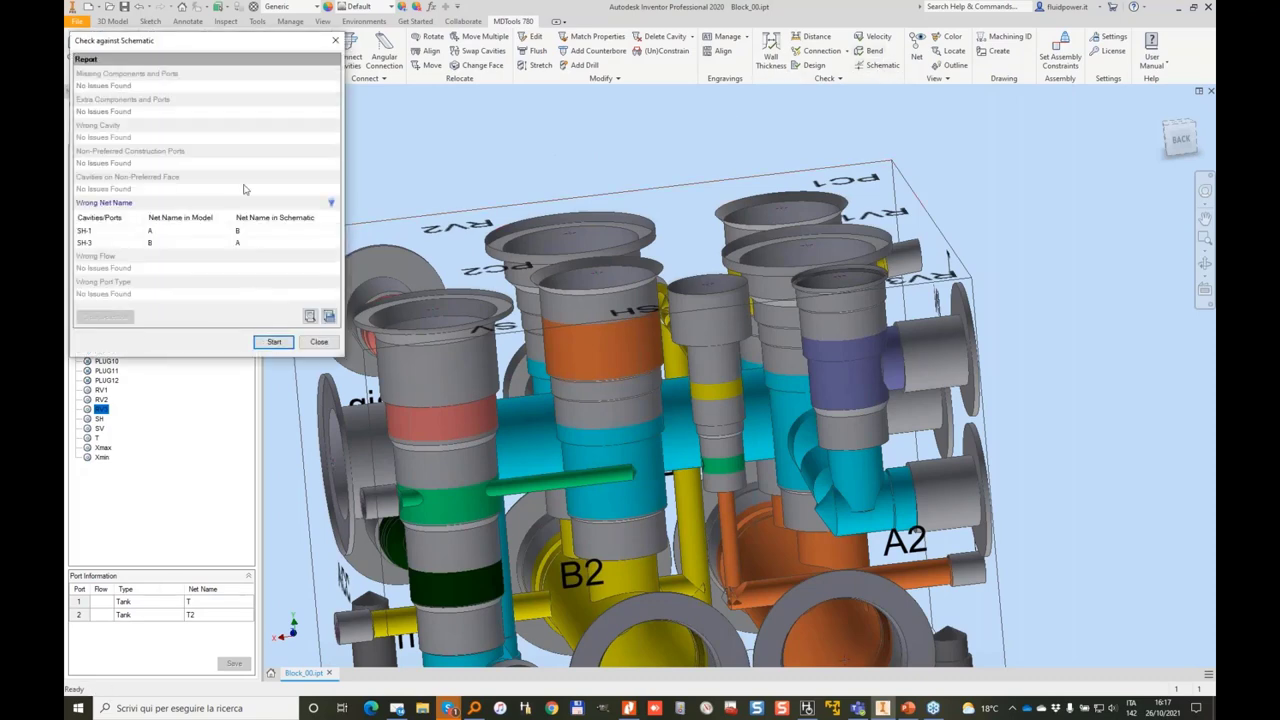
{"action": "left_click", "coordinate": [318, 343]}
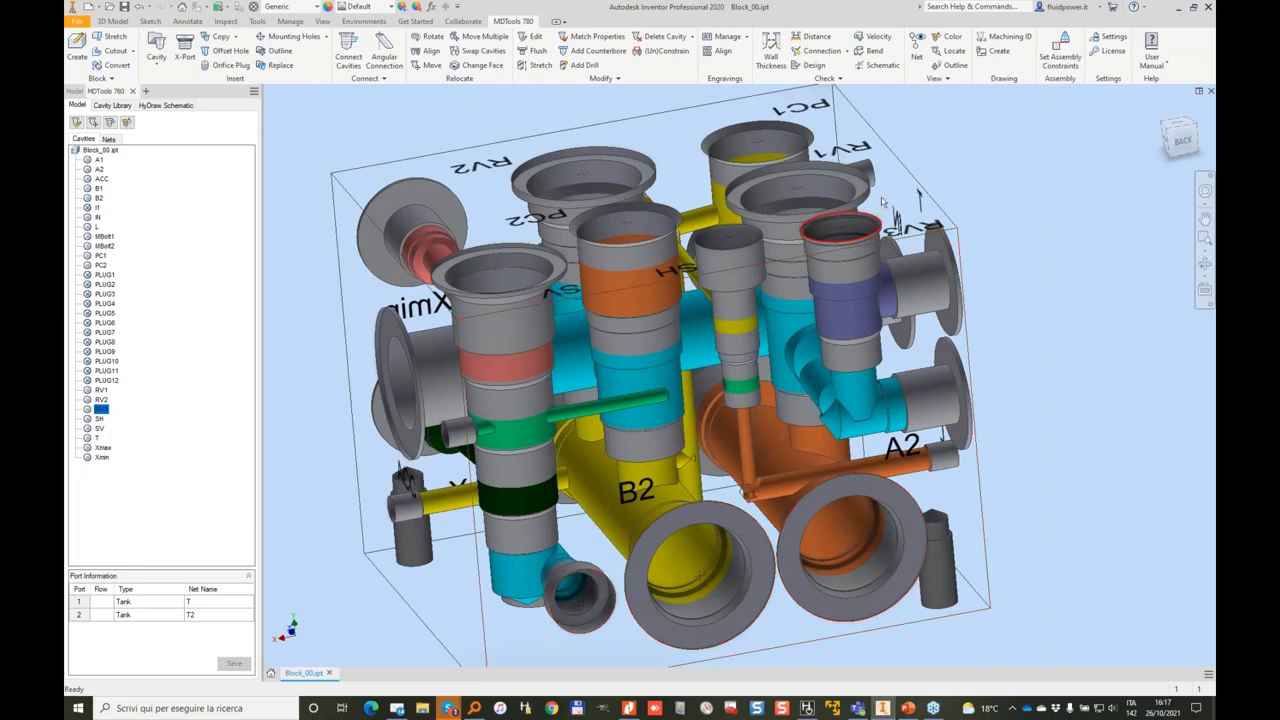
Run the connection check, highlight the unconnected ports PC2-3 and SH-2 in the block, inspect the broken nets and close the report.
{"action": "left_click", "coordinate": [826, 52]}
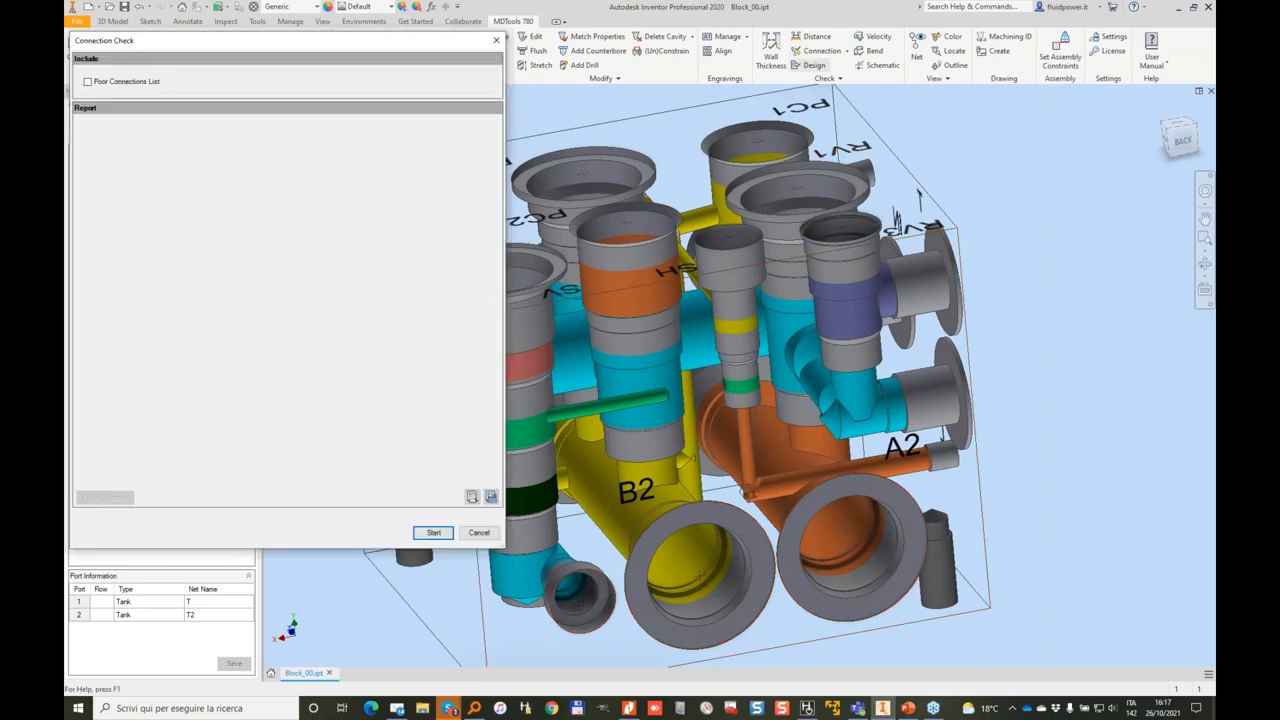
{"action": "left_click", "coordinate": [432, 532]}
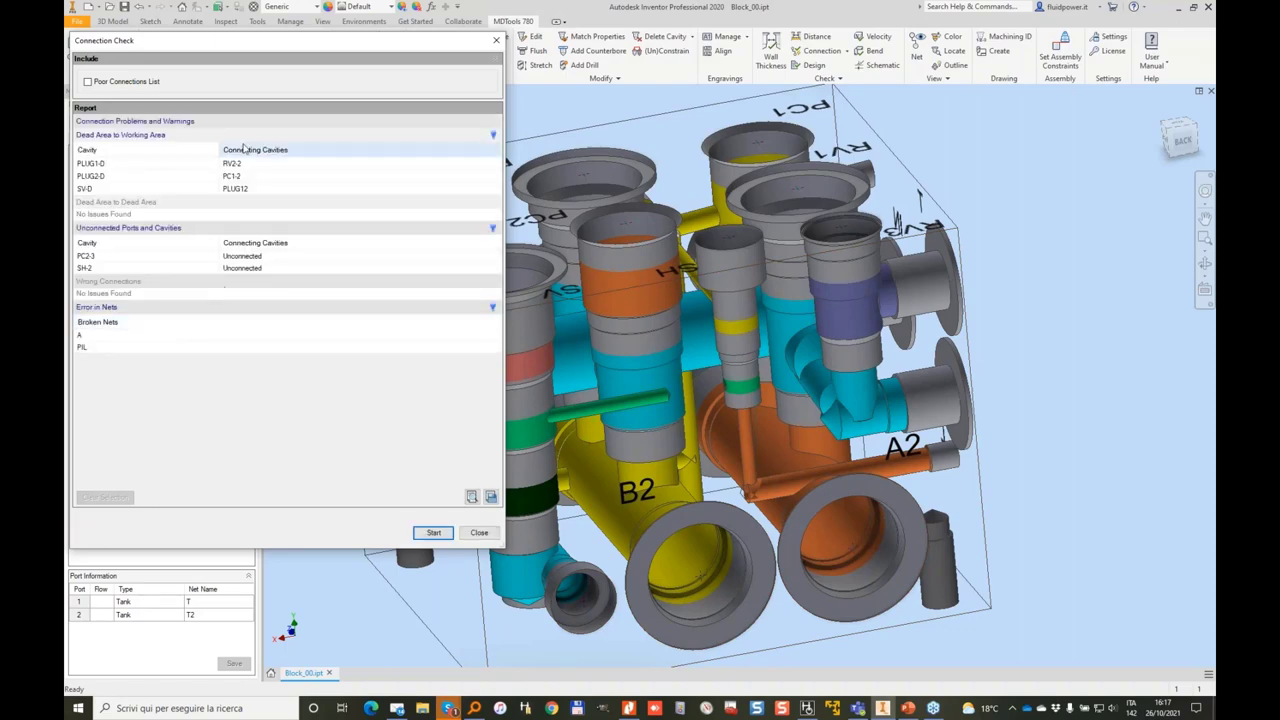
{"action": "left_click", "coordinate": [120, 256]}
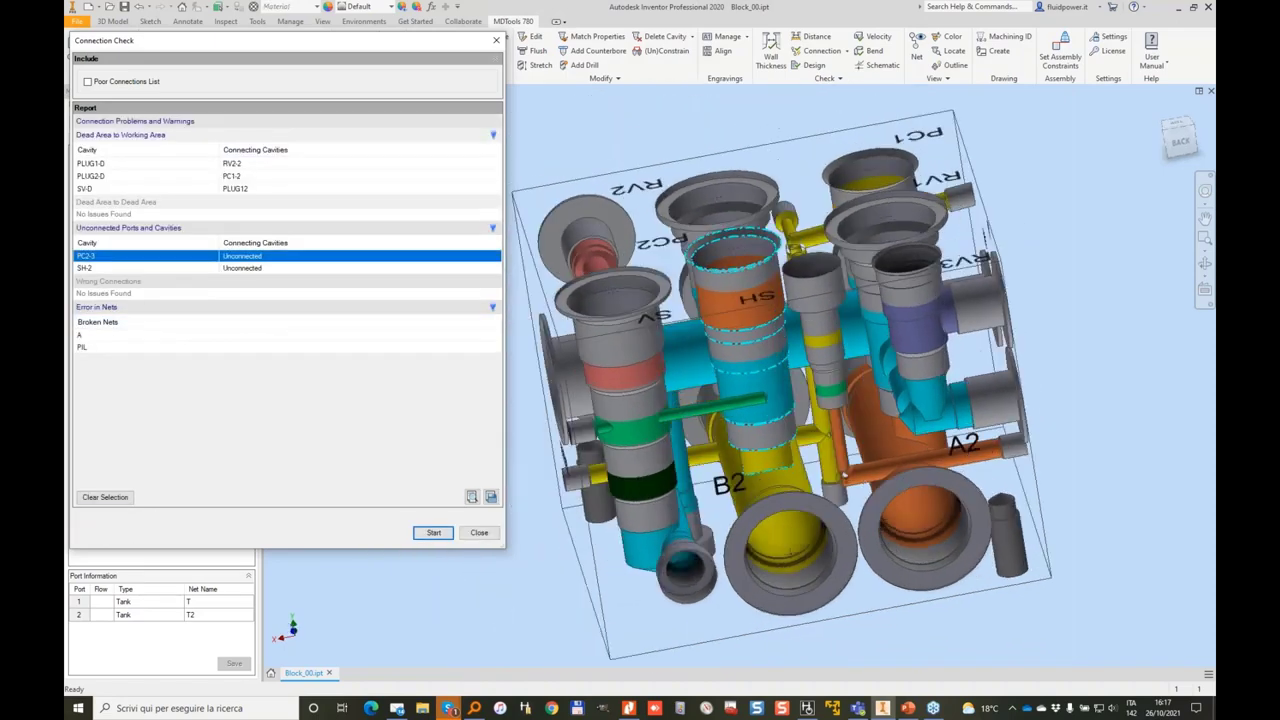
{"action": "left_click", "coordinate": [115, 268]}
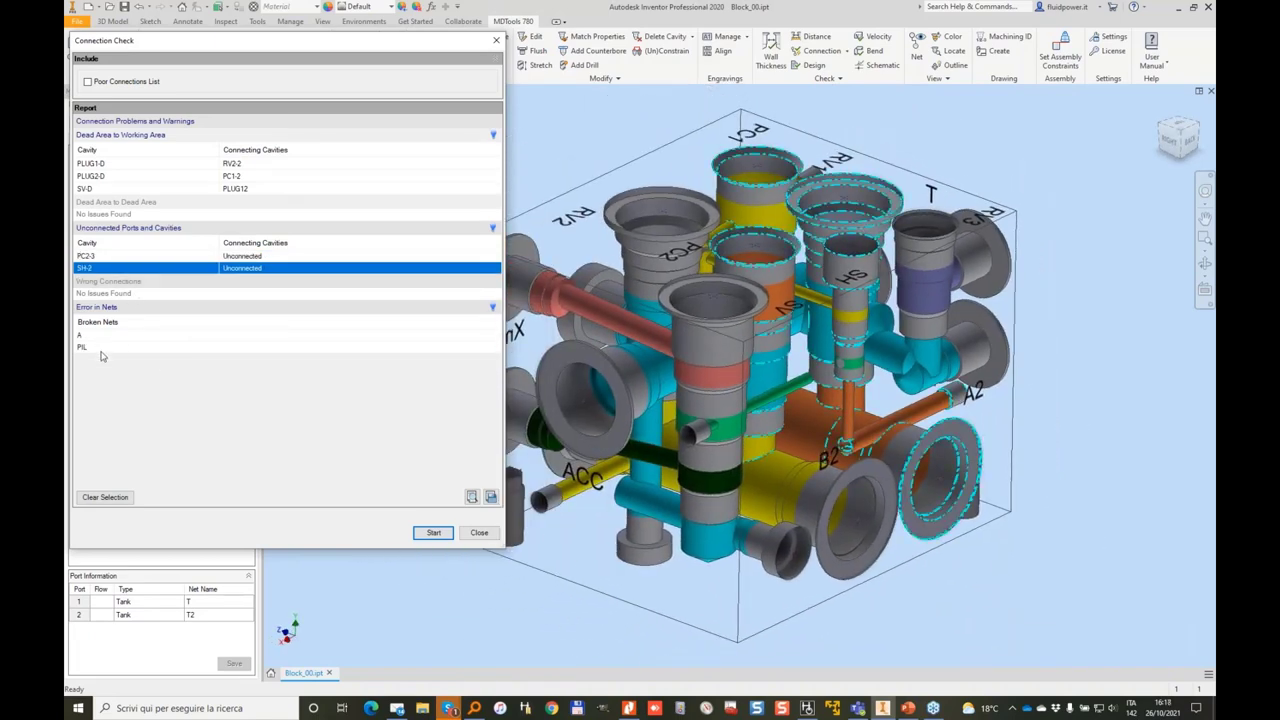
{"action": "left_click", "coordinate": [101, 337]}
{"action": "left_click", "coordinate": [479, 532]}
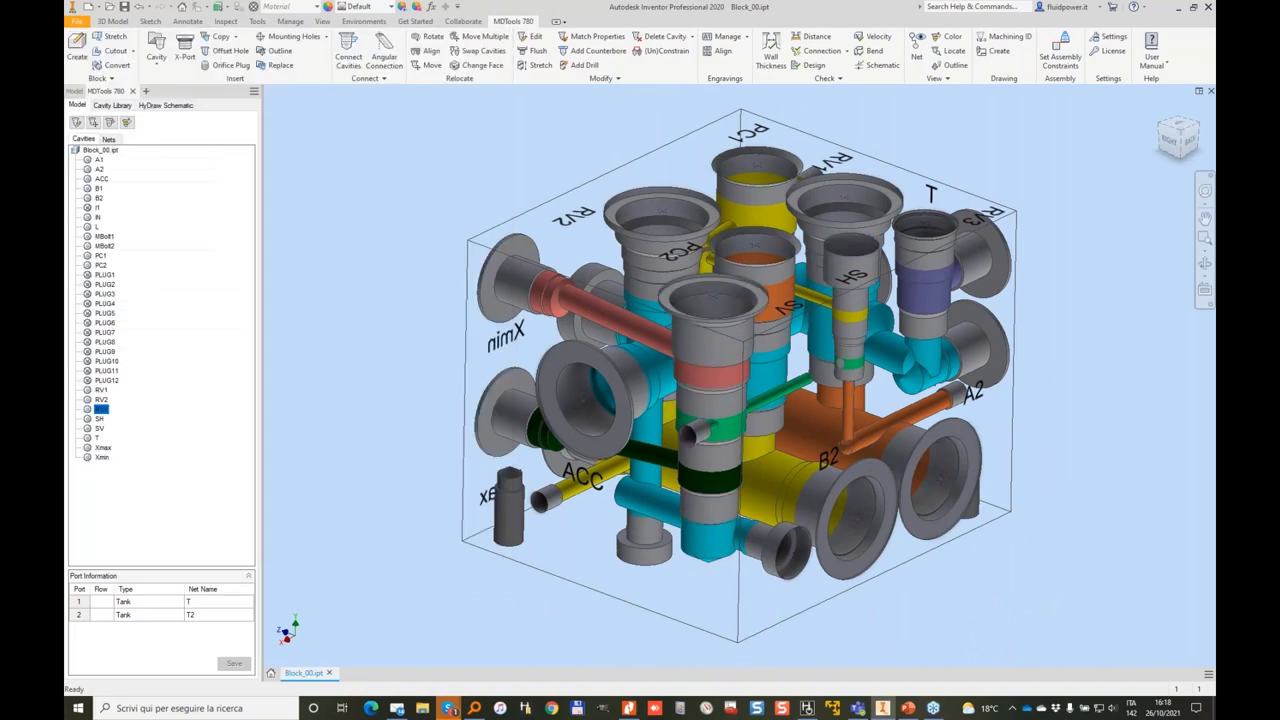
Reconnect the shortened green pilot drilling to port 2 of the SH cavity with Connect Cavities, keeping diameter and depth optimized.
{"action": "left_click", "coordinate": [352, 50]}
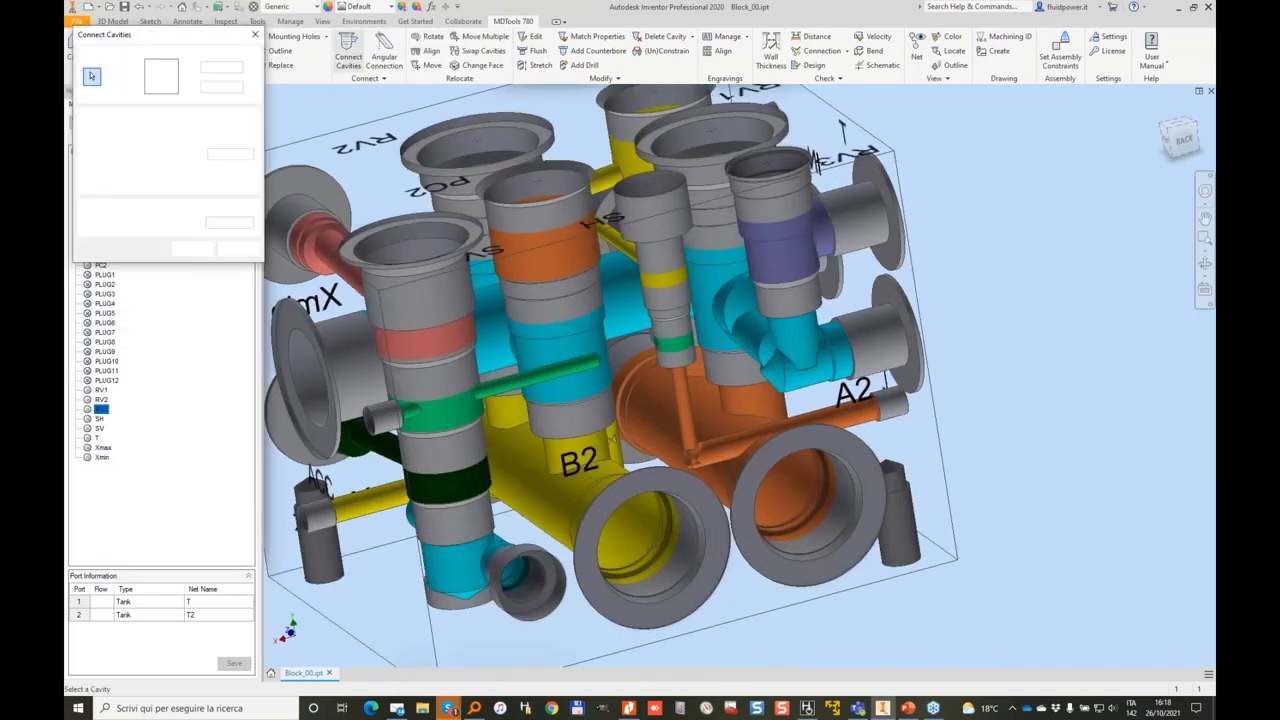
{"action": "left_click", "coordinate": [168, 128]}
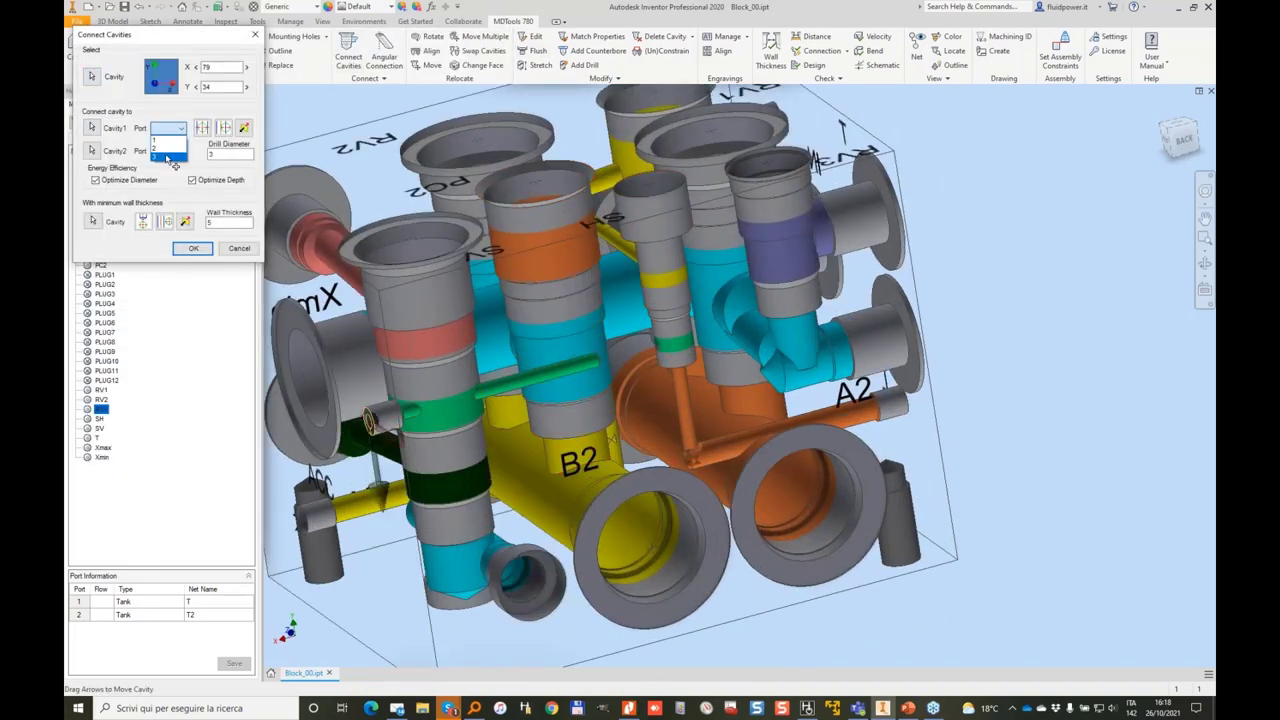
{"action": "left_click", "coordinate": [167, 148]}
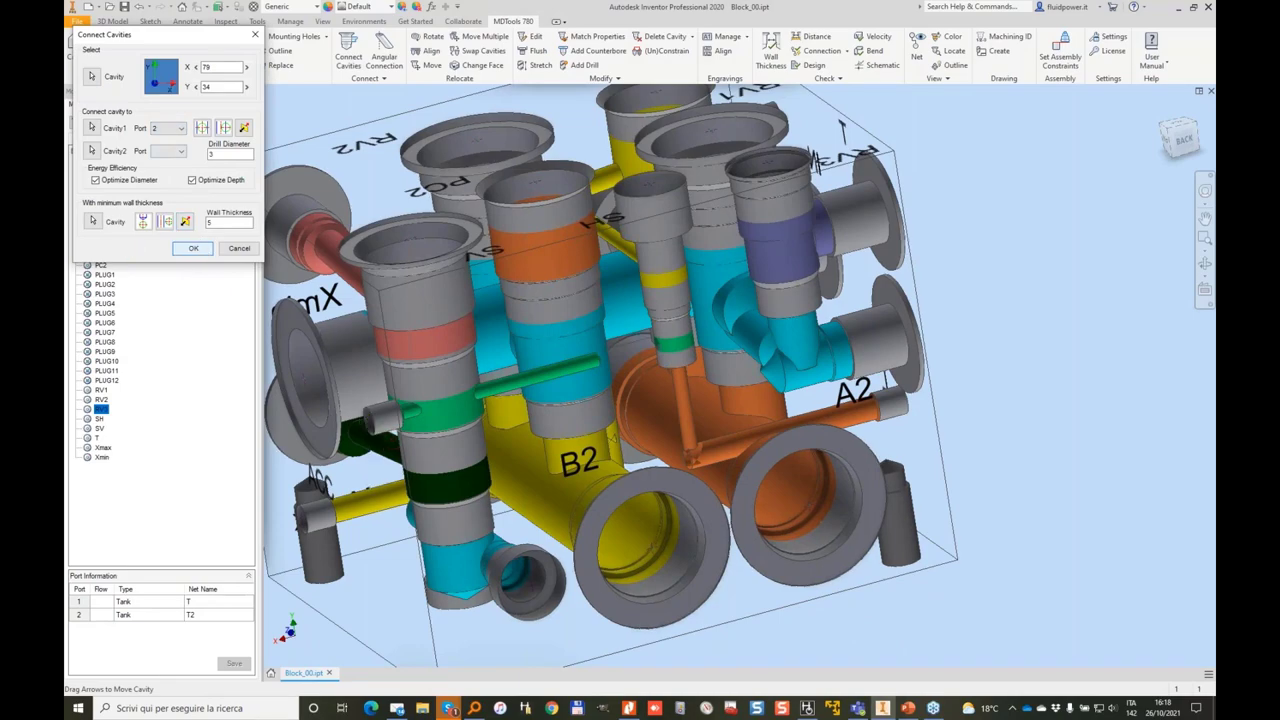
{"action": "left_click", "coordinate": [193, 248]}
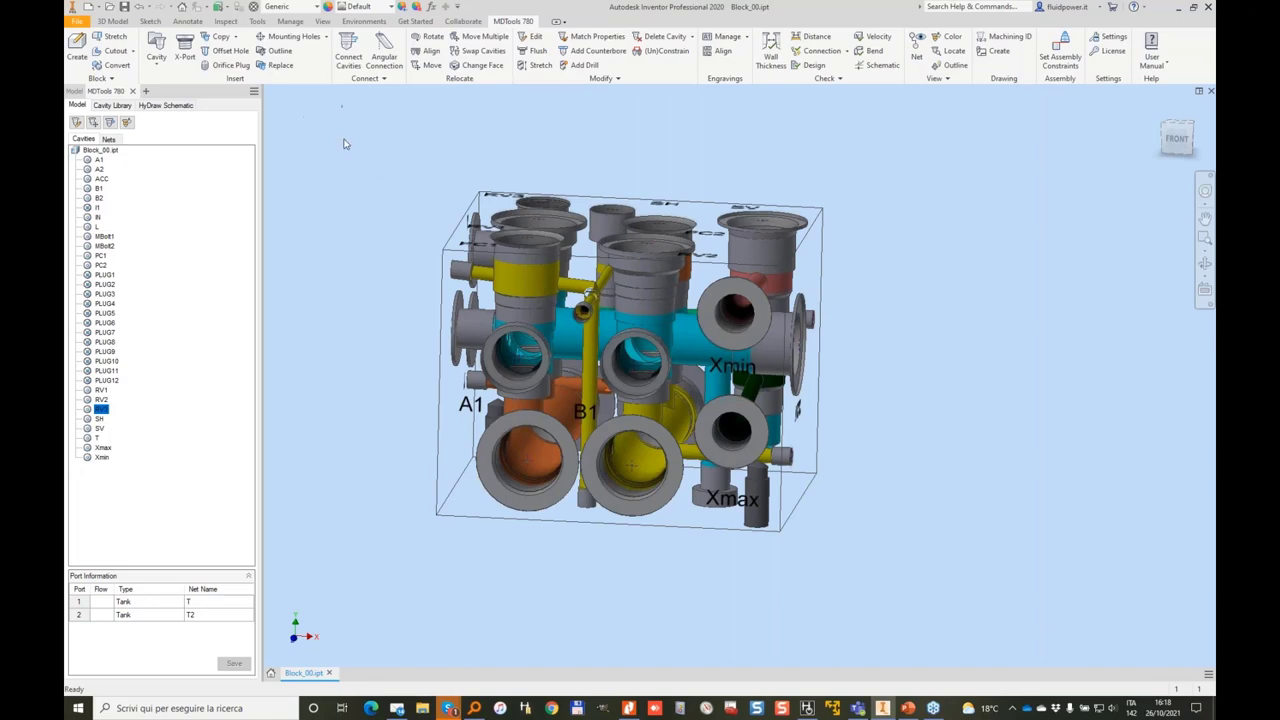
Generate the cavity machining IDs using the 101, 102, 201, 202, 203 naming scheme.
{"action": "left_click", "coordinate": [1012, 37]}
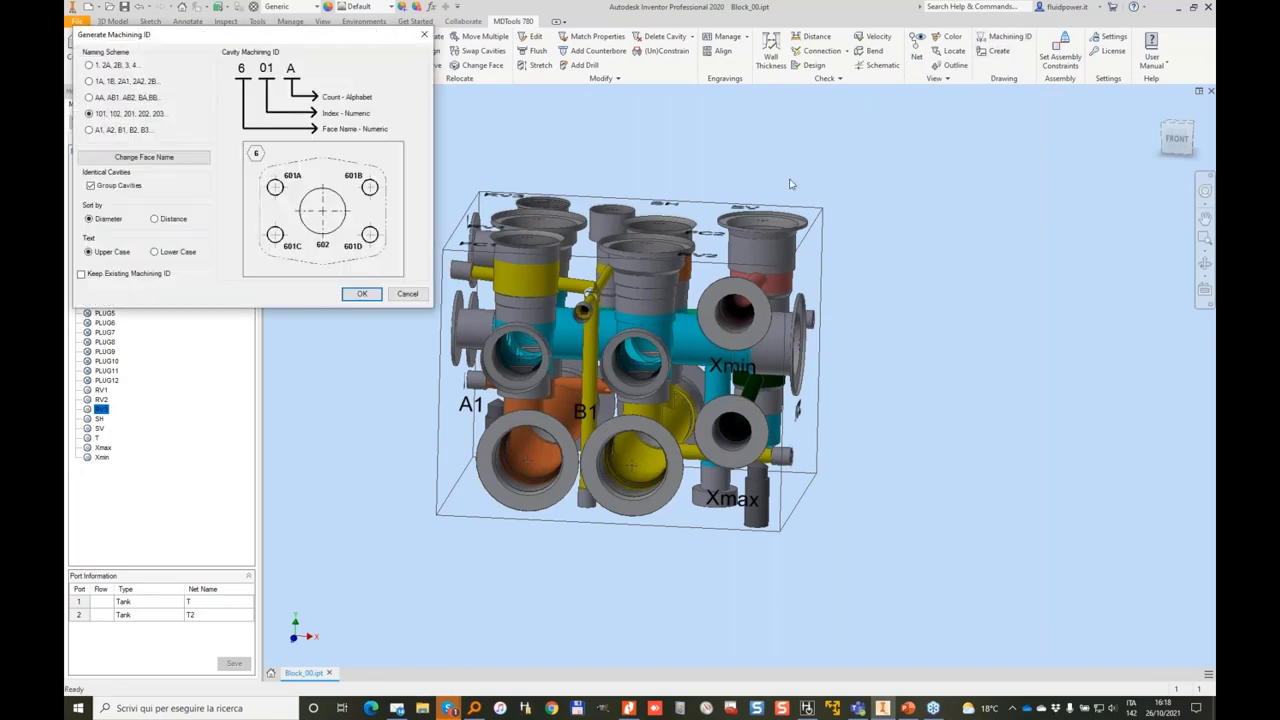
{"action": "left_click", "coordinate": [363, 294]}
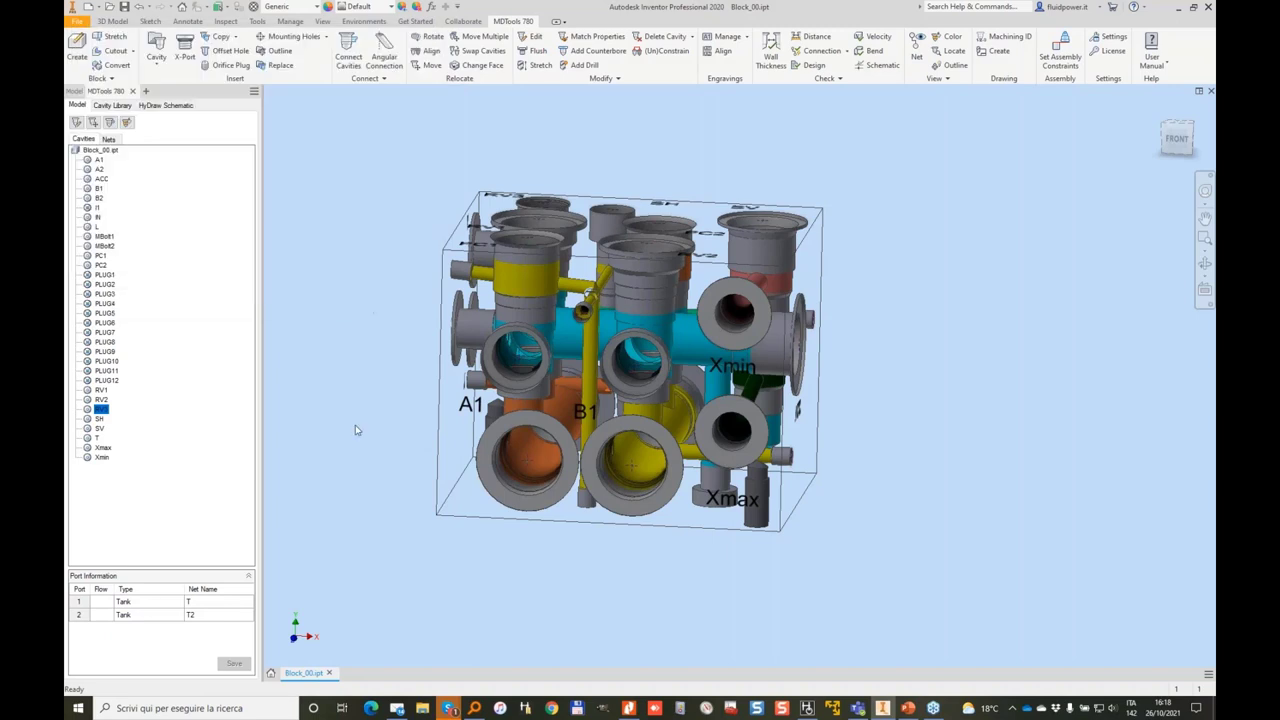
Save the manifold block under the new name Block_01.ipt and display its coloured cavities with MDTools.
{"action": "left_click", "coordinate": [78, 21]}
{"action": "left_click", "coordinate": [106, 147]}
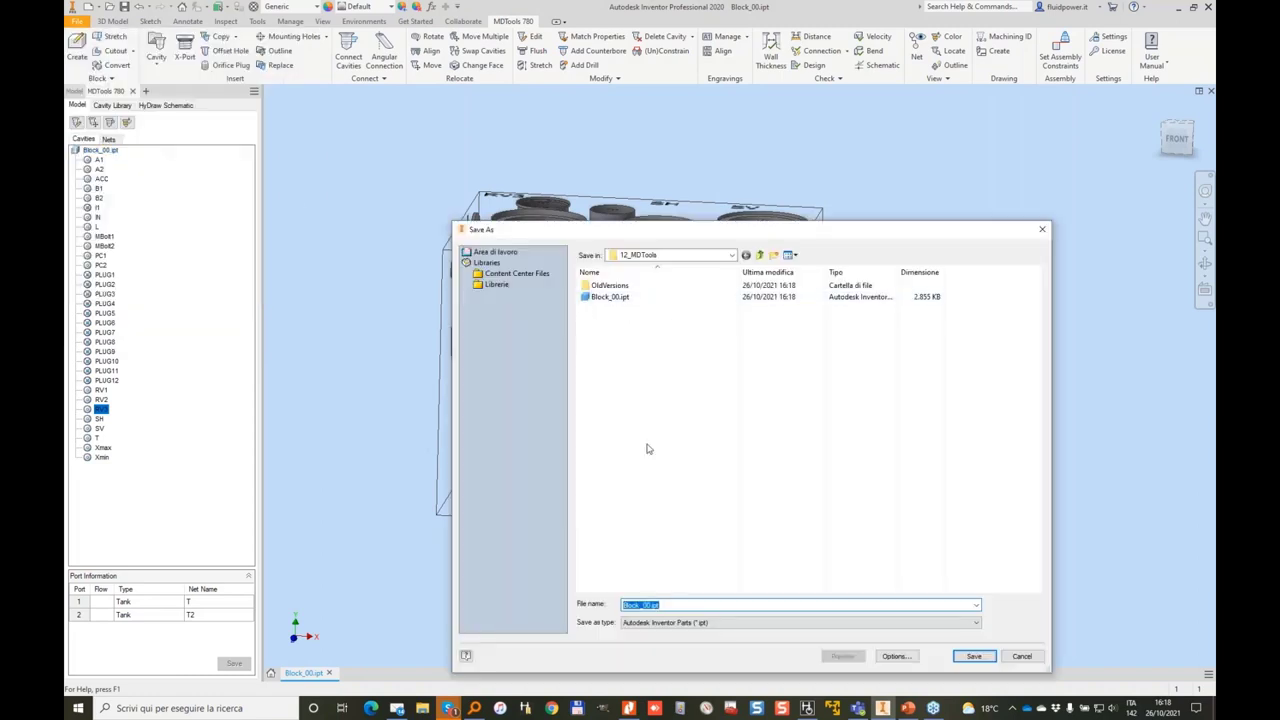
{"action": "left_click", "coordinate": [647, 604]}
{"action": "type", "text": "1"}
{"action": "key", "text": "Return"}
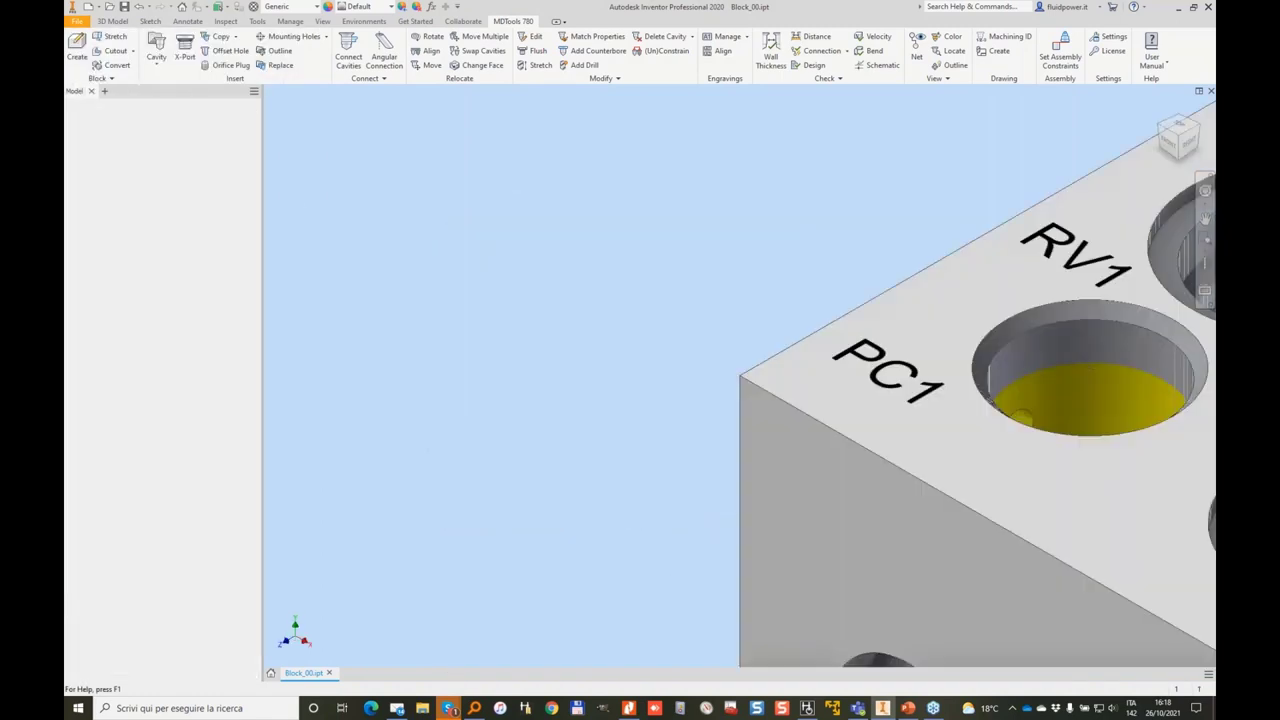
{"action": "left_click", "coordinate": [524, 21]}
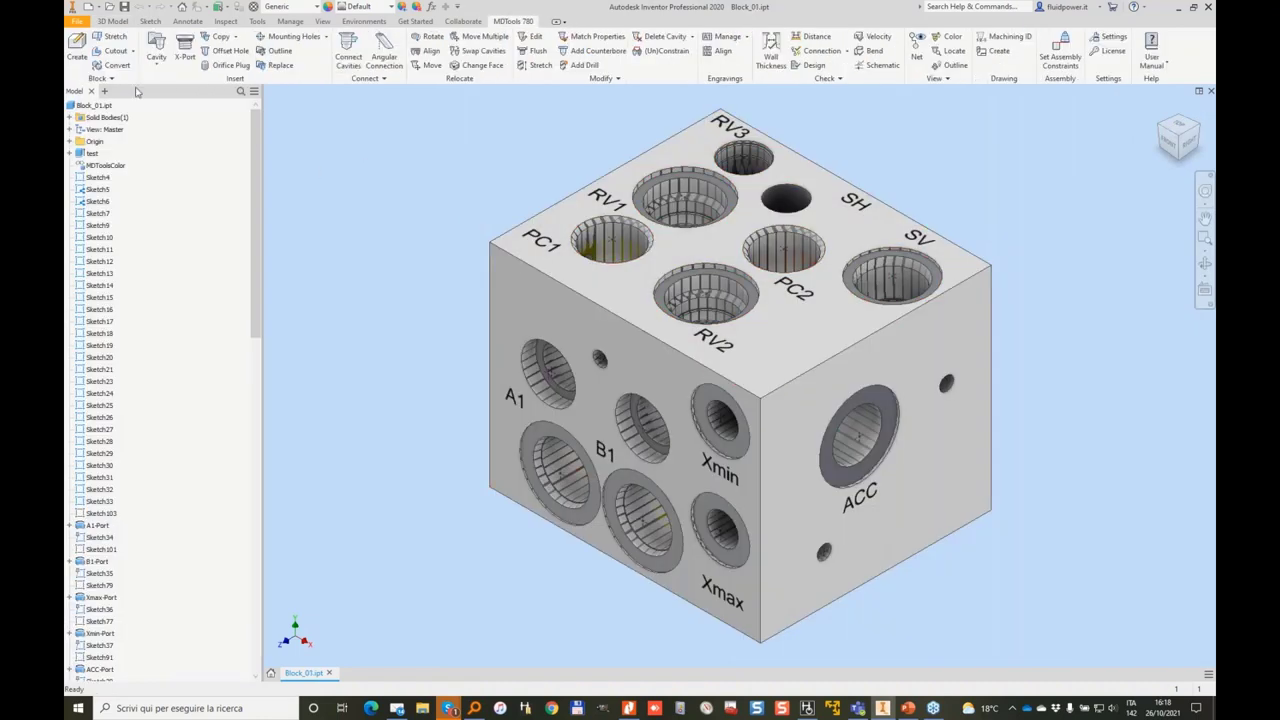
{"action": "left_click", "coordinate": [156, 42]}
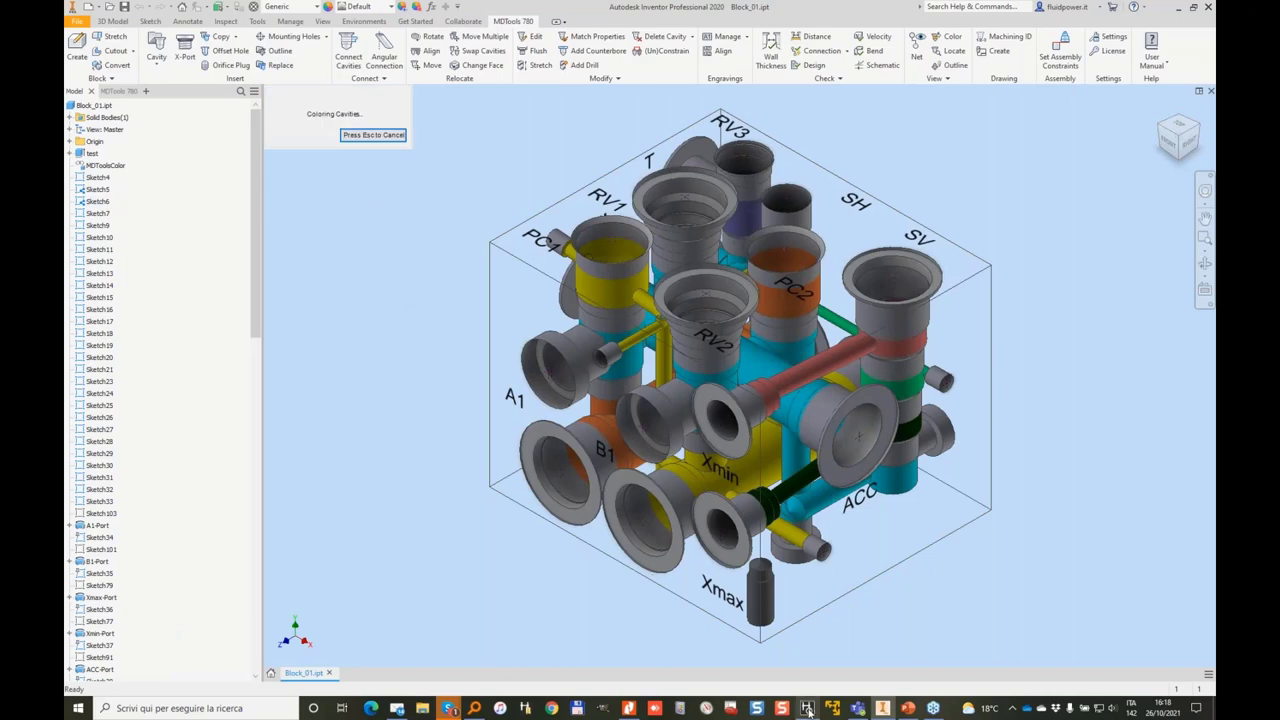
Switch to the circuit drawing in HyDraw CAD and delete the drawing frame around the schematic.
{"action": "left_click", "coordinate": [808, 709]}
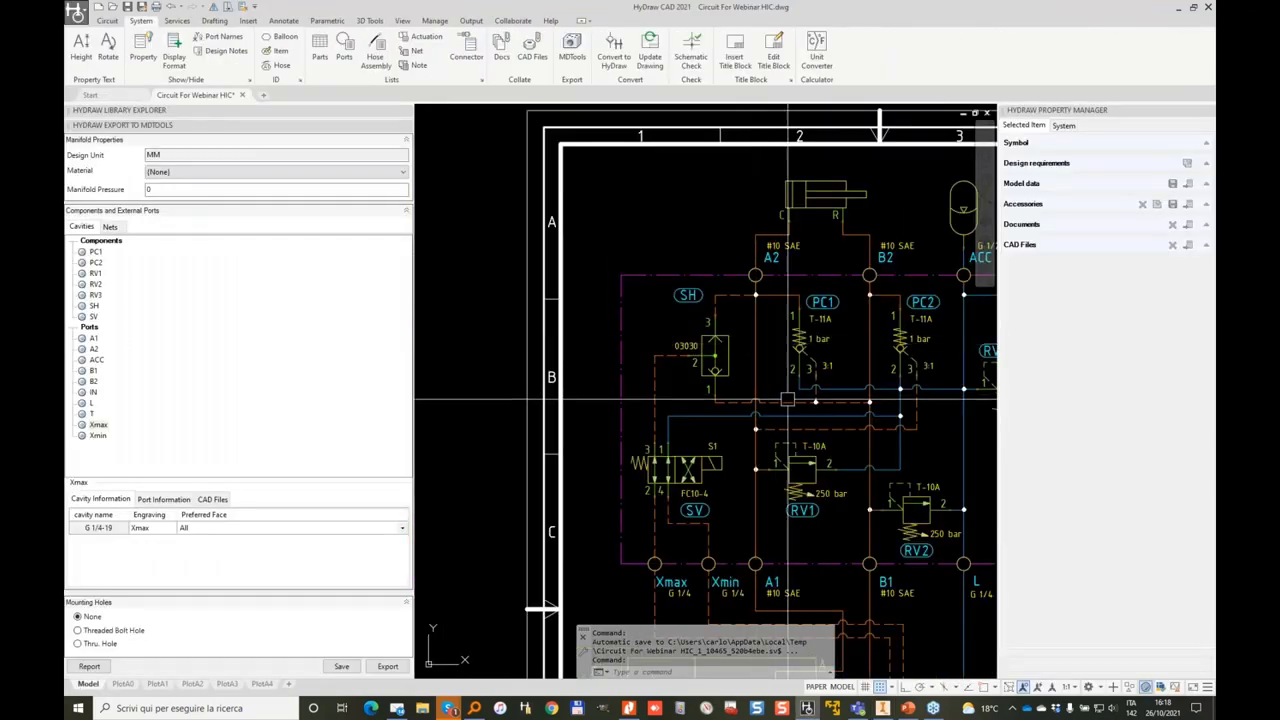
{"action": "scroll", "coordinate": [869, 378], "scroll_direction": "up", "scroll_amount": 1}
{"action": "middle_click_drag", "start_coordinate": [869, 378], "coordinate": [720, 326]}
{"action": "key", "text": "Escape"}
{"action": "key", "text": "Escape"}
{"action": "scroll", "coordinate": [826, 428], "scroll_direction": "down", "scroll_amount": 2}
{"action": "middle_click_drag", "start_coordinate": [852, 386], "coordinate": [744, 365]}
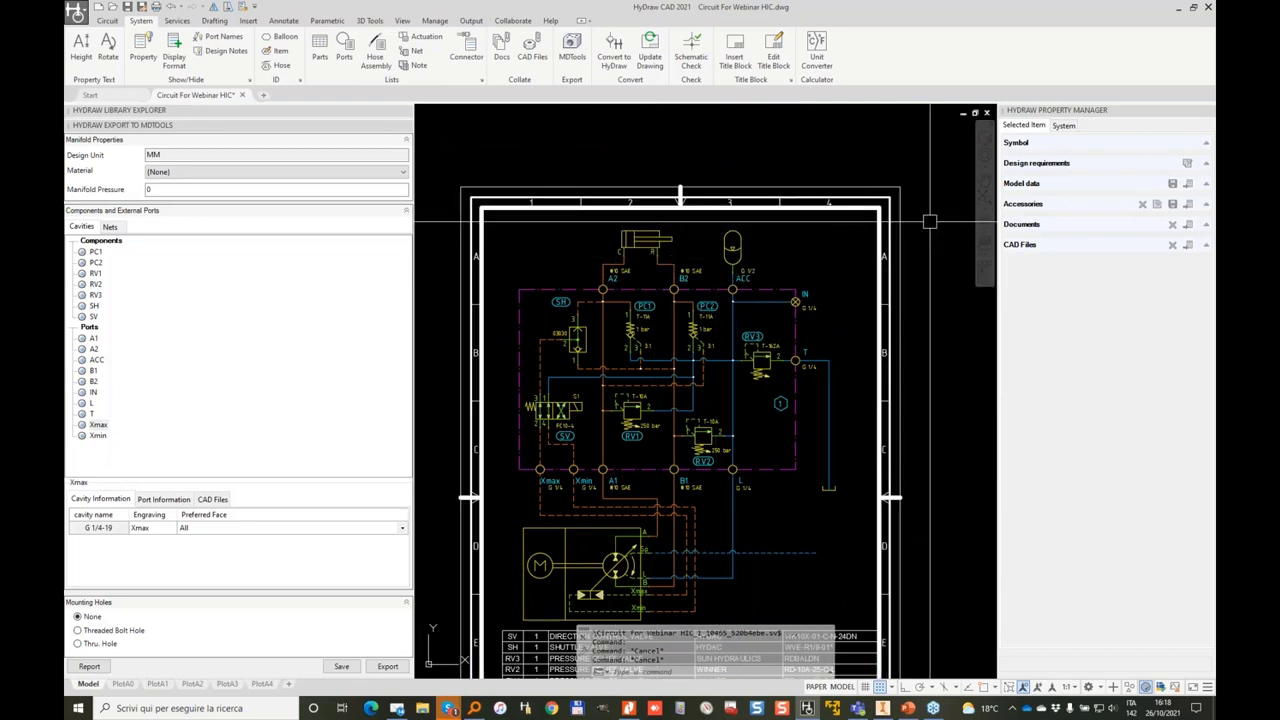
{"action": "left_click", "coordinate": [929, 221]}
{"action": "left_click", "coordinate": [830, 160]}
{"action": "key", "text": "Delete"}
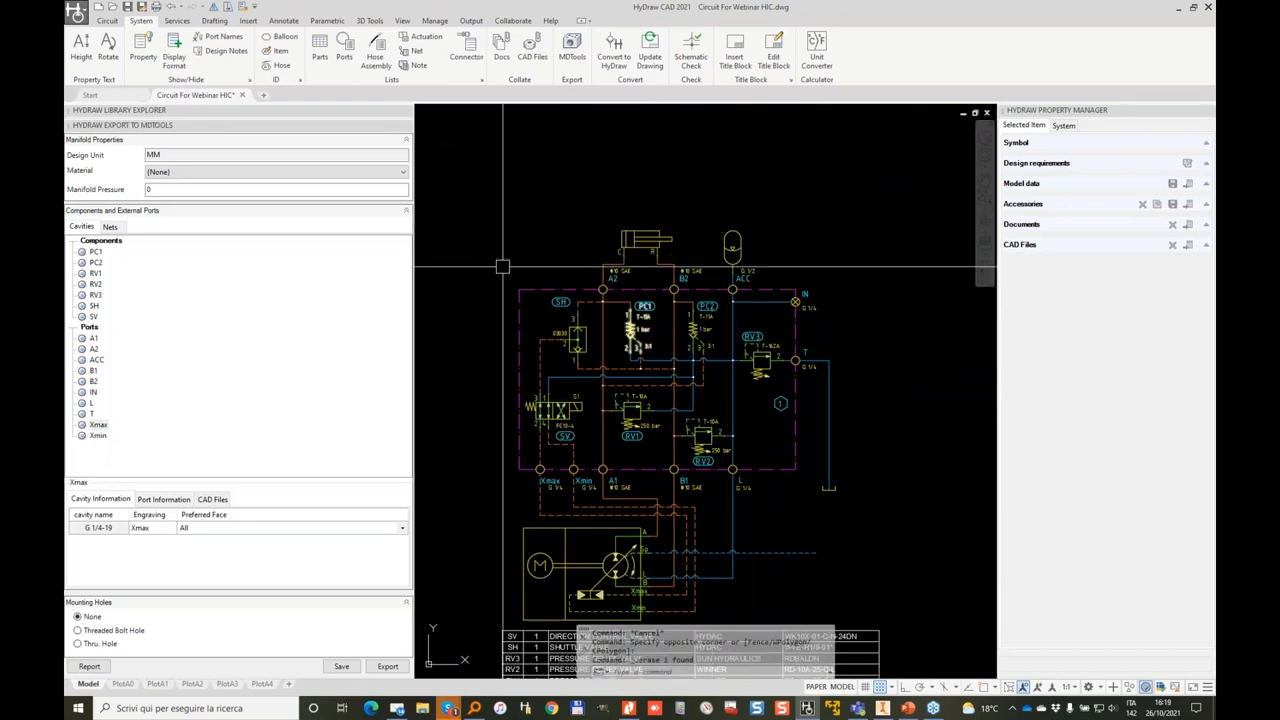
Close the library explorer and delete the parts list and title block below the circuit.
{"action": "left_click", "coordinate": [406, 110]}
{"action": "middle_click_drag", "start_coordinate": [921, 638], "coordinate": [880, 492]}
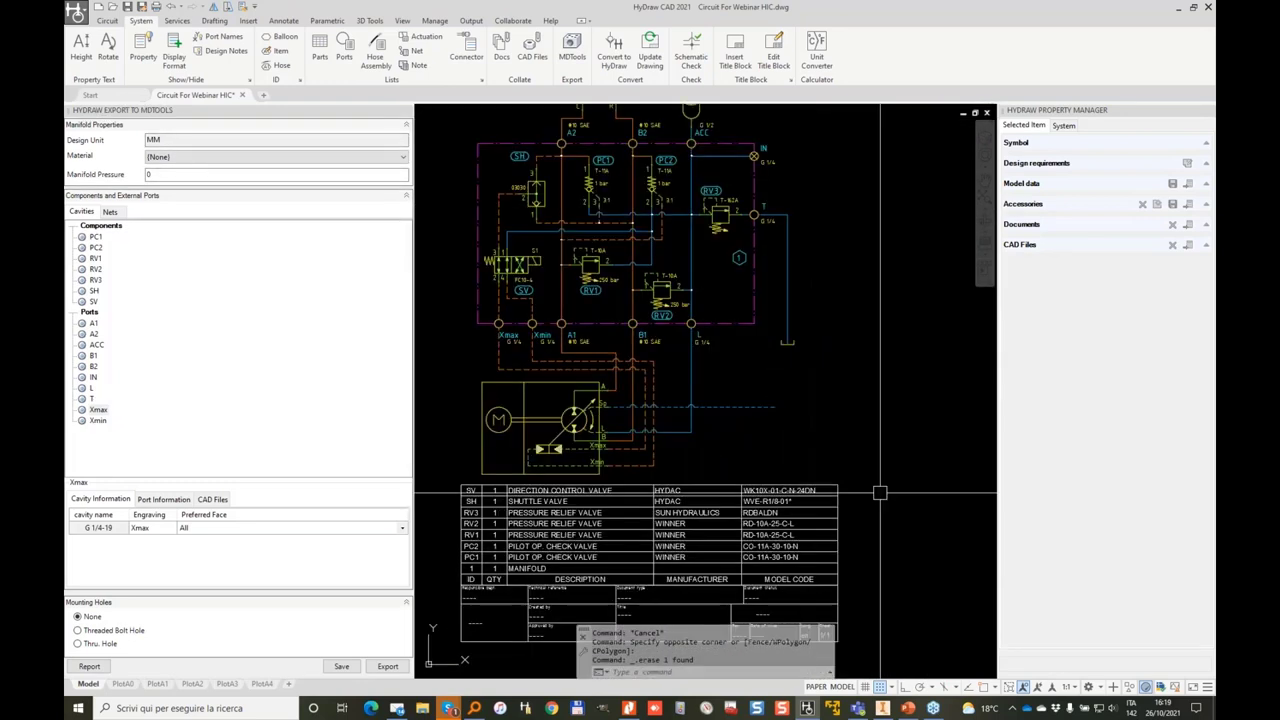
{"action": "left_click", "coordinate": [874, 591]}
{"action": "left_click", "coordinate": [771, 517]}
{"action": "key", "text": "Delete"}
Stretch the upper manifold boundary with ports A2, B2 and ACC upwards to make room above the check valves.
{"action": "middle_click_drag", "start_coordinate": [649, 292], "coordinate": [658, 434]}
{"action": "scroll", "coordinate": [677, 271], "scroll_direction": "up", "scroll_amount": 3}
{"action": "left_click", "coordinate": [228, 7]}
{"action": "scroll", "coordinate": [727, 280], "scroll_direction": "down", "scroll_amount": 3}
{"action": "left_click", "coordinate": [841, 204]}
{"action": "left_click", "coordinate": [484, 290]}
{"action": "key", "text": "Return"}
{"action": "left_click", "coordinate": [590, 292]}
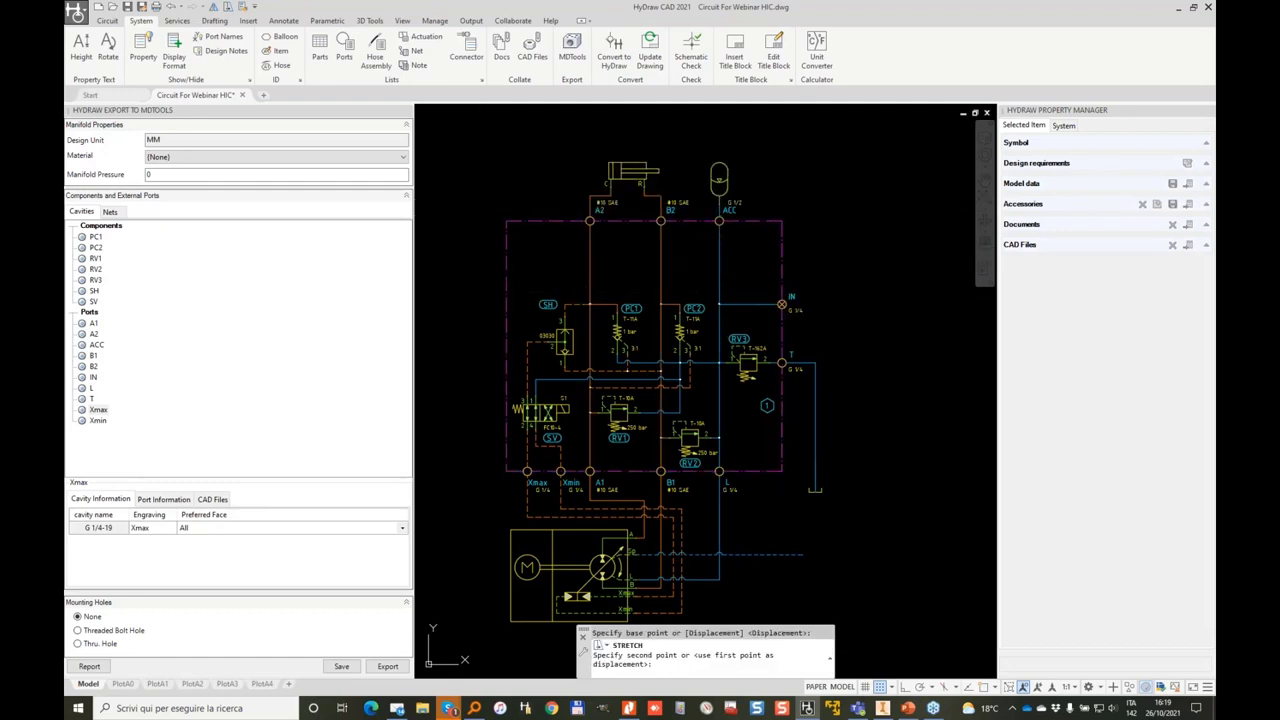
{"action": "left_click", "coordinate": [605, 235]}
{"action": "scroll", "coordinate": [590, 260], "scroll_direction": "up", "scroll_amount": 2}
{"action": "key", "text": "Escape"}
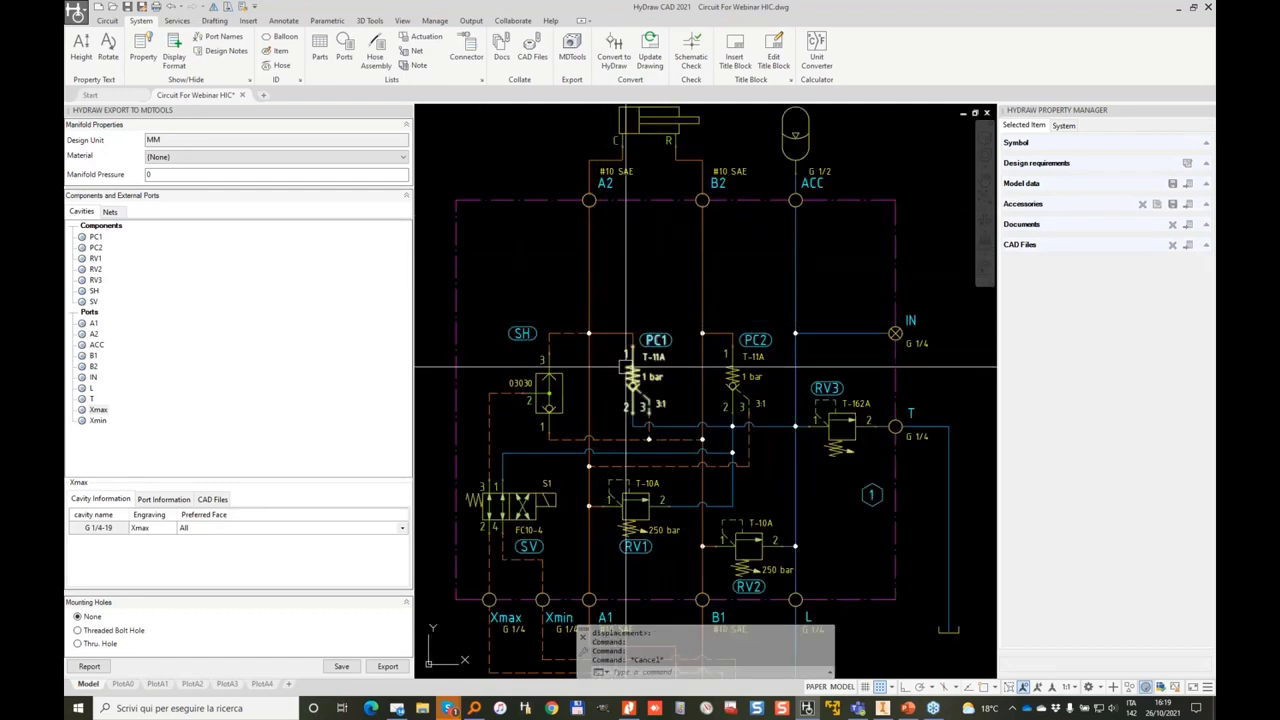
Copy the RV2 relief valve symbol into the free space between the A2 and B2 lines.
{"action": "left_click", "coordinate": [748, 545]}
{"action": "right_click", "coordinate": [757, 543]}
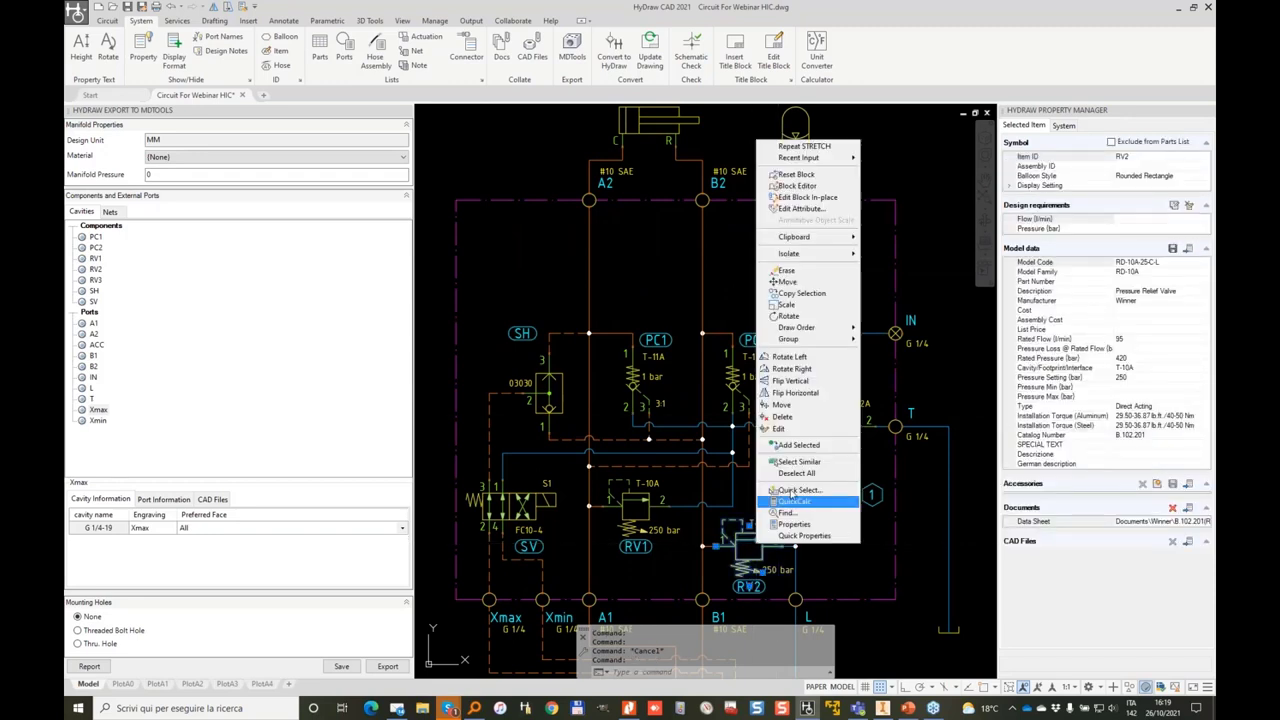
{"action": "left_click", "coordinate": [801, 293]}
{"action": "left_click", "coordinate": [741, 537]}
{"action": "left_click", "coordinate": [630, 245]}
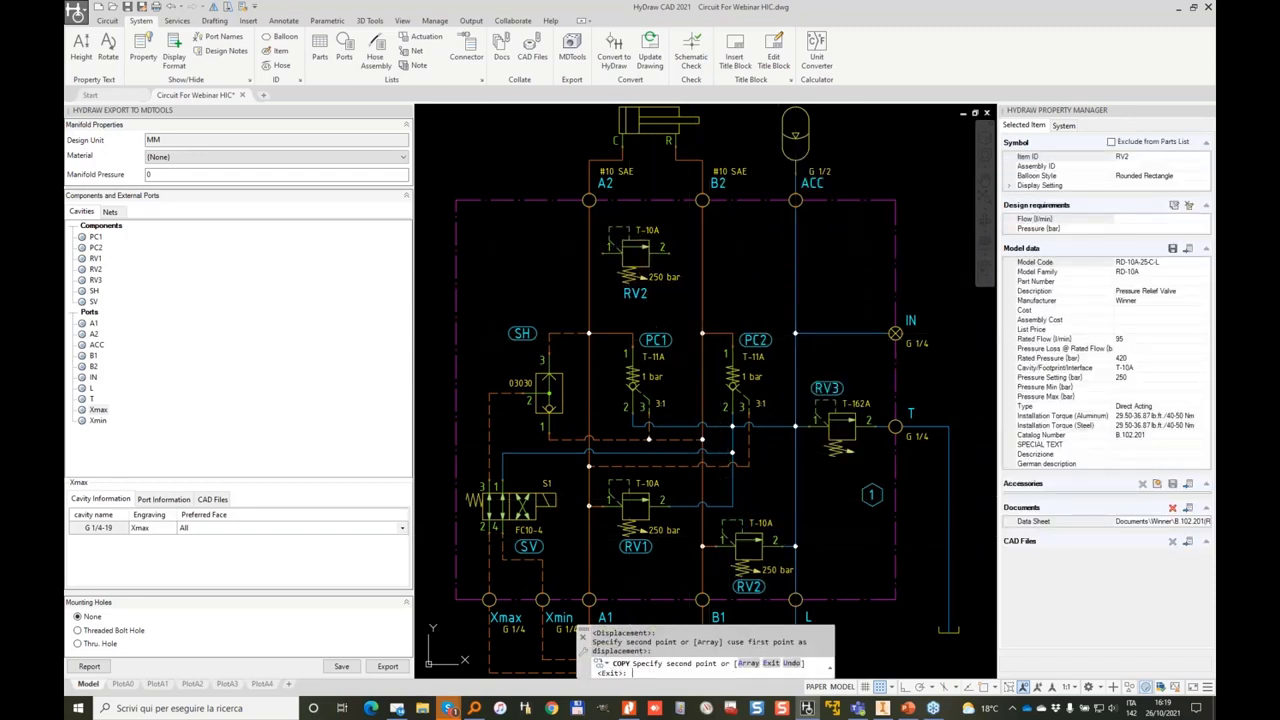
{"action": "key", "text": "Escape"}
{"action": "key", "text": "Escape"}
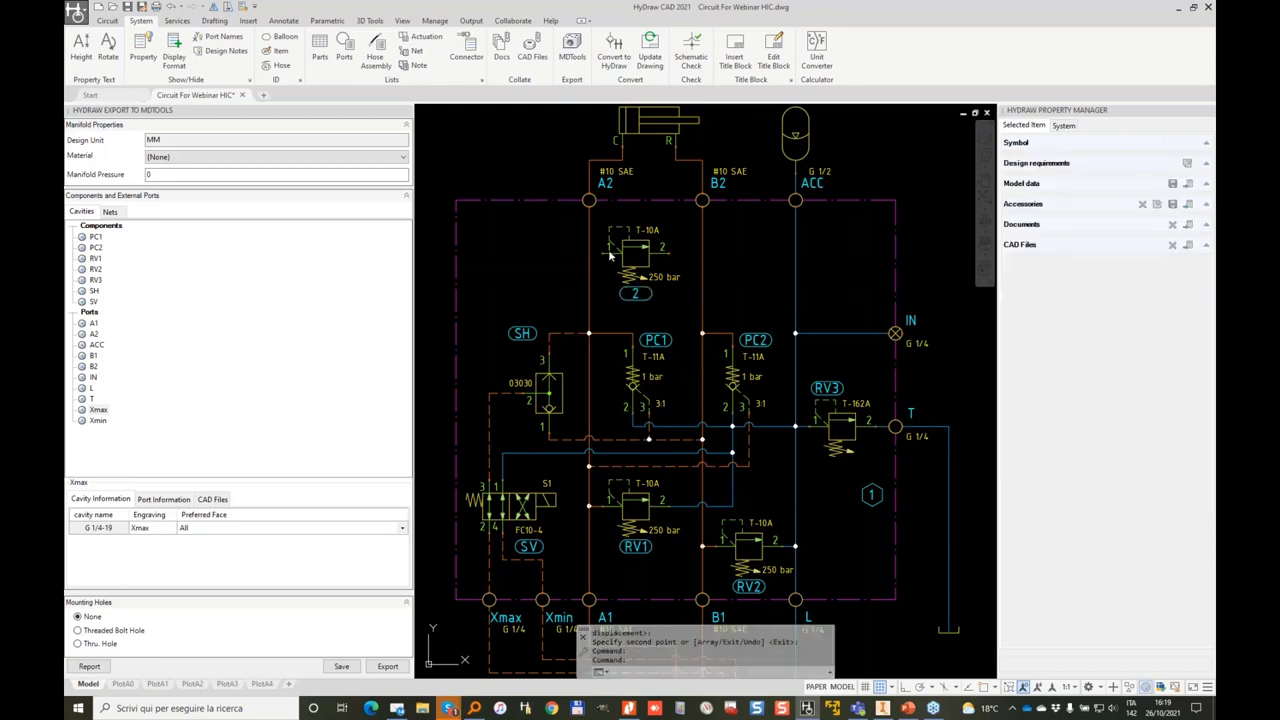
Set the copied relief valve's item ID to RV4.
{"action": "left_click", "coordinate": [636, 250]}
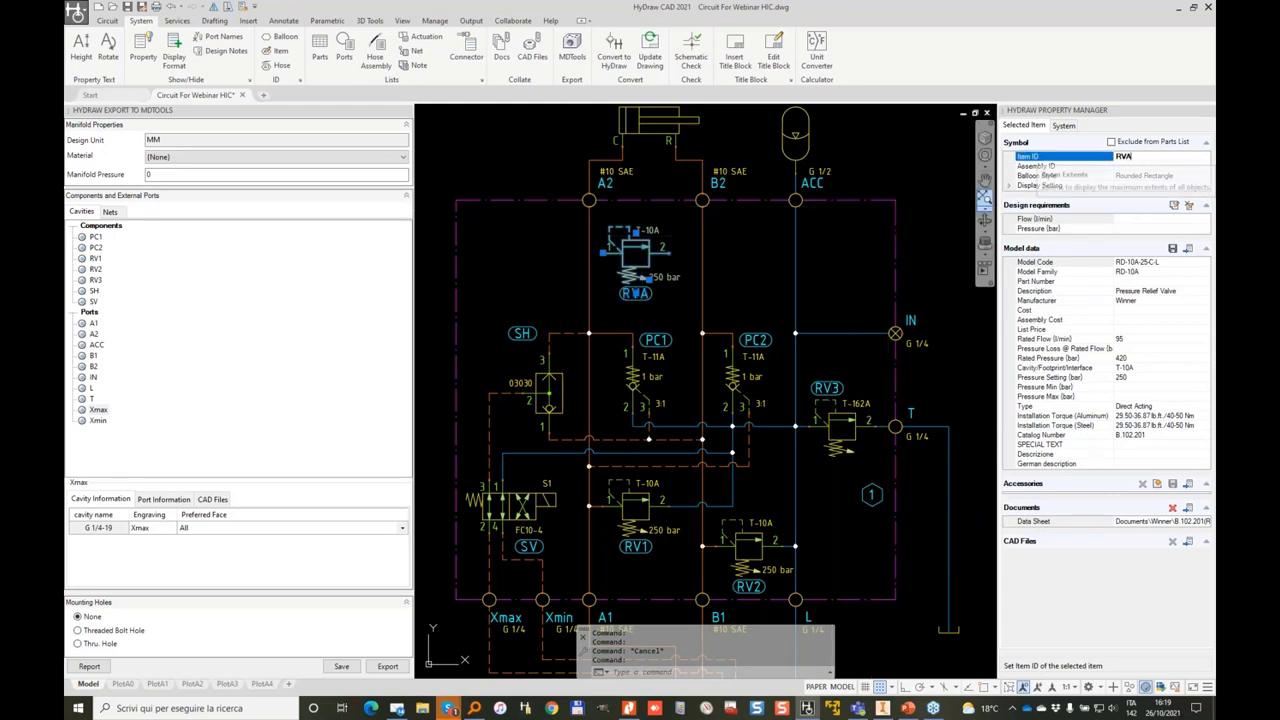
{"action": "key", "text": "Return"}
{"action": "key", "text": "Escape"}
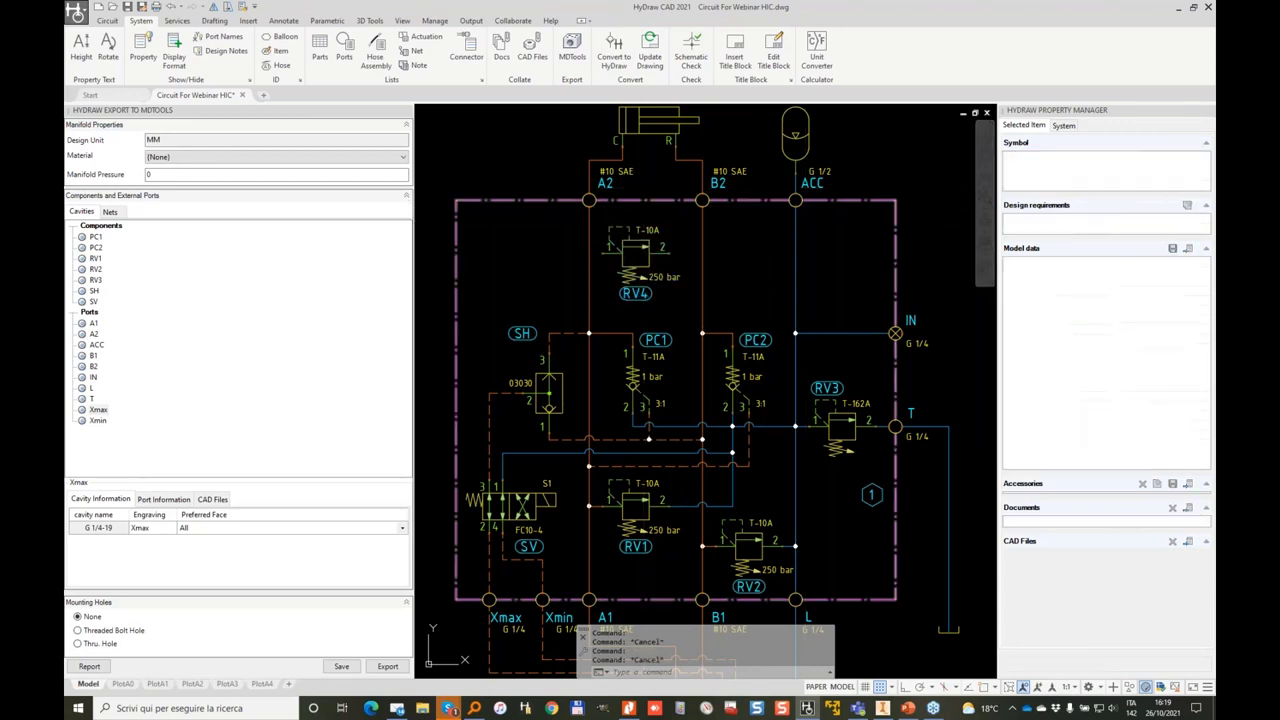
Connect RV4 port 1 to the A2 line with a pressure line and port 2 to the ACC line with a reservoir line.
{"action": "scroll", "coordinate": [627, 197], "scroll_direction": "up", "scroll_amount": 2}
{"action": "left_click", "coordinate": [107, 20]}
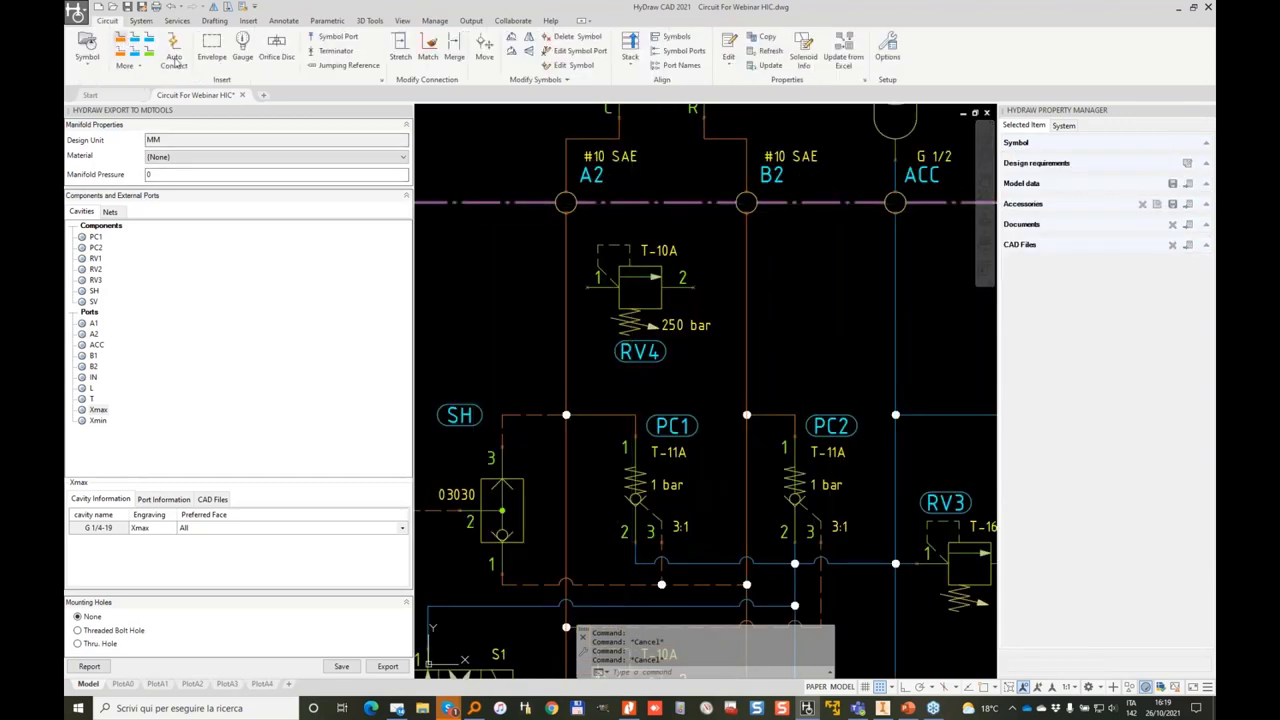
{"action": "left_click", "coordinate": [124, 41]}
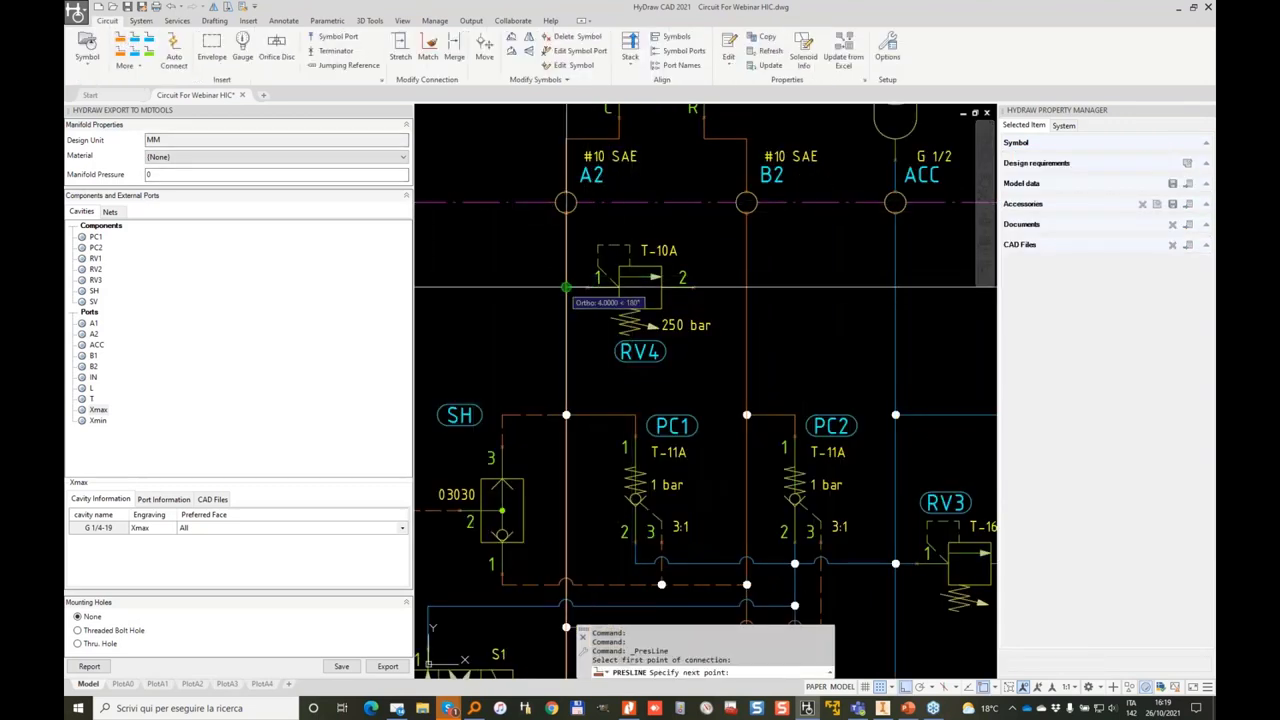
{"action": "left_click", "coordinate": [566, 287]}
{"action": "left_click", "coordinate": [137, 41]}
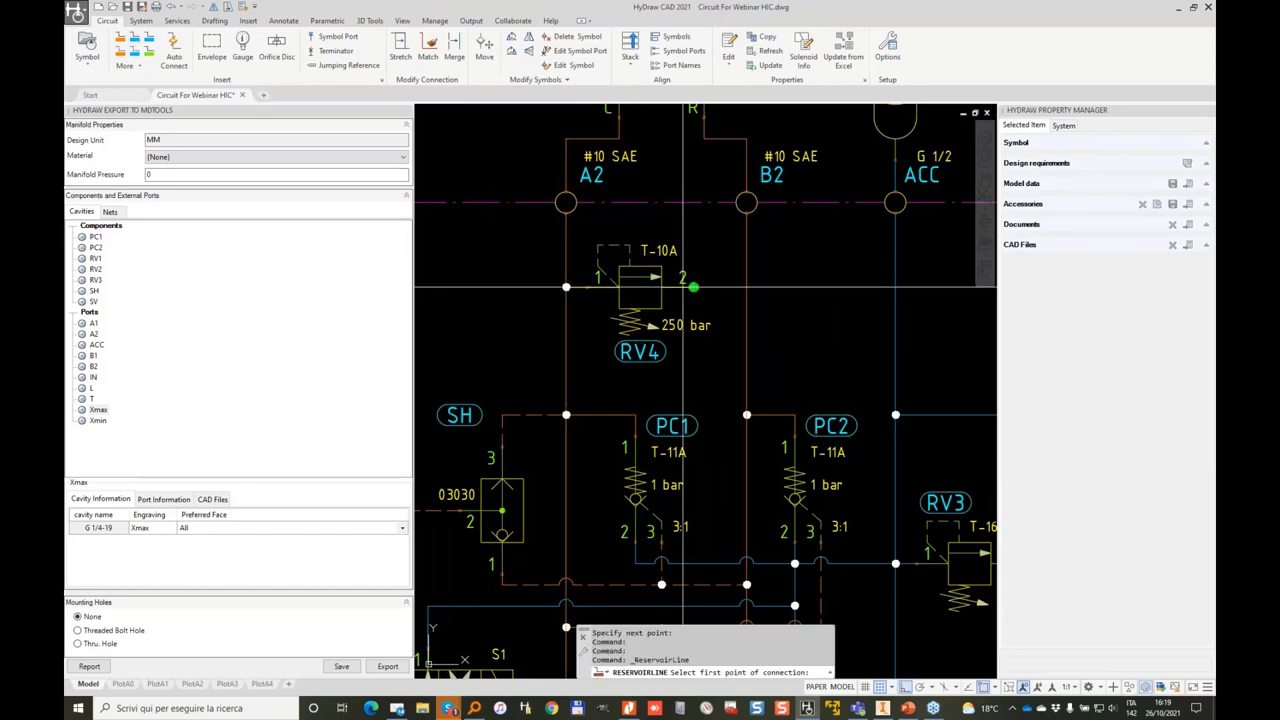
{"action": "left_click", "coordinate": [566, 287]}
{"action": "left_click", "coordinate": [895, 287]}
{"action": "key", "text": "Escape"}
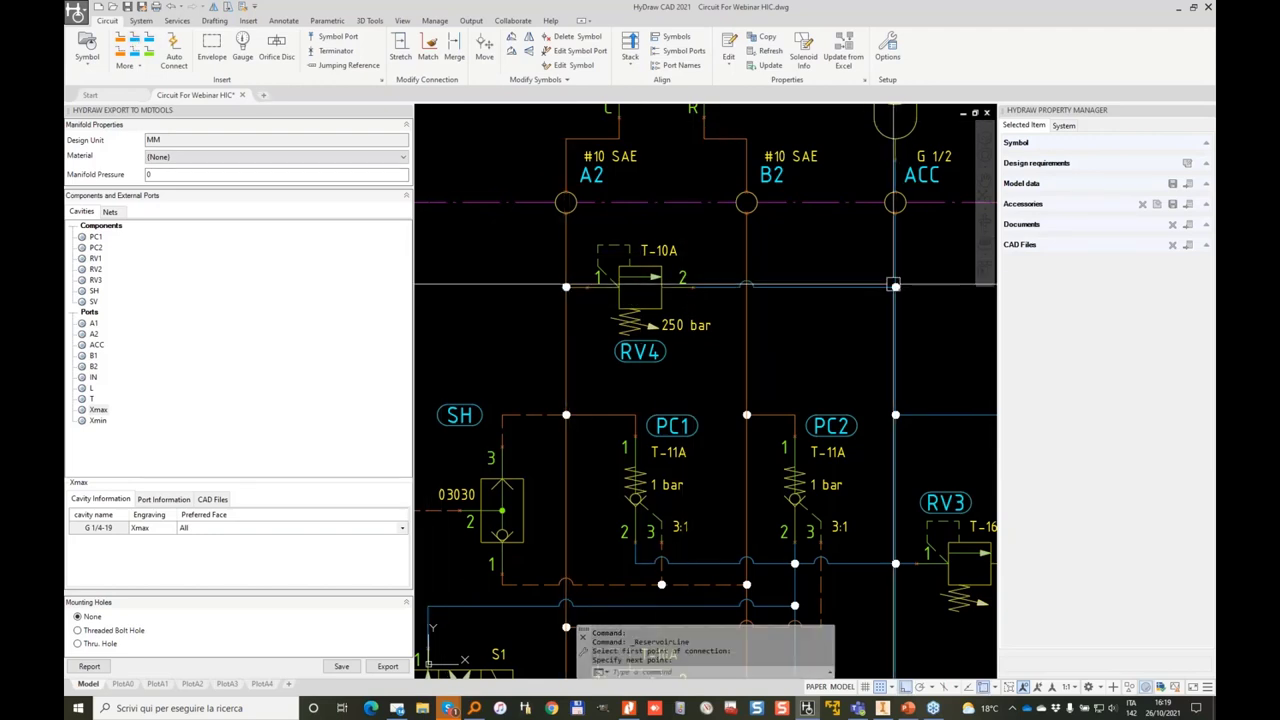
Set the pressure setting of relief valve RV4 to 180 bar.
{"action": "left_click", "coordinate": [675, 288]}
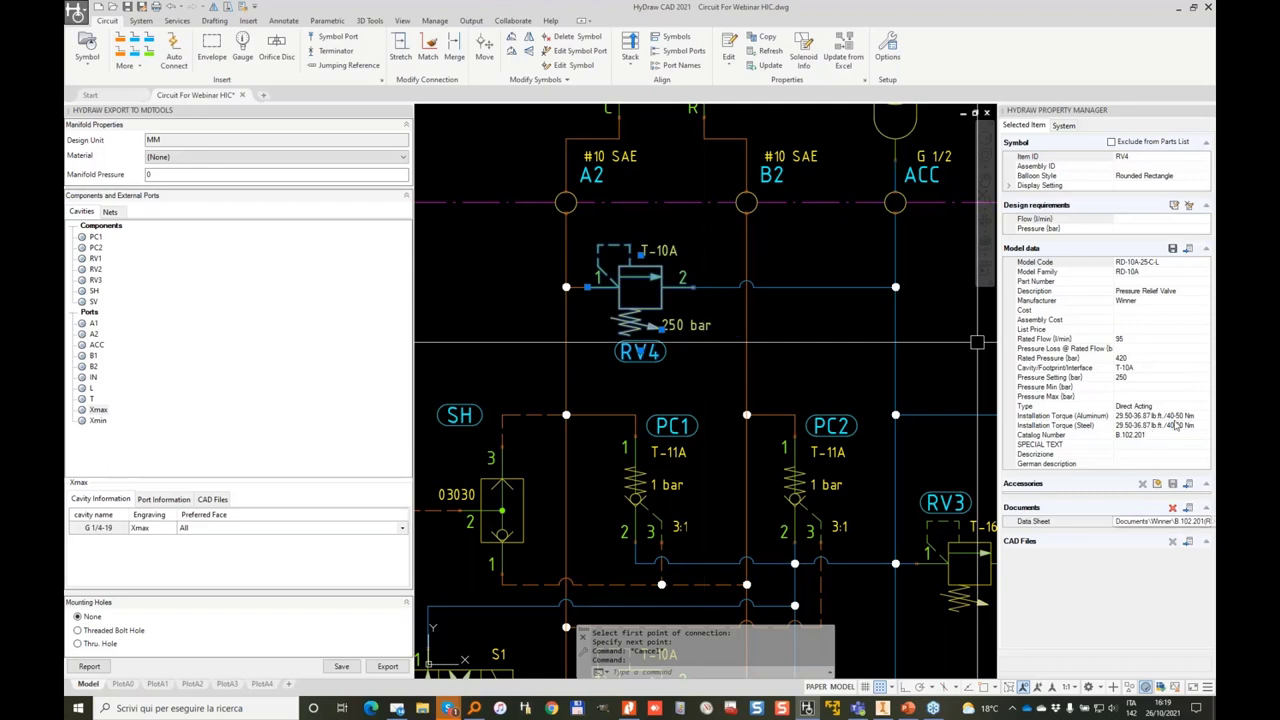
{"action": "left_click", "coordinate": [1134, 377]}
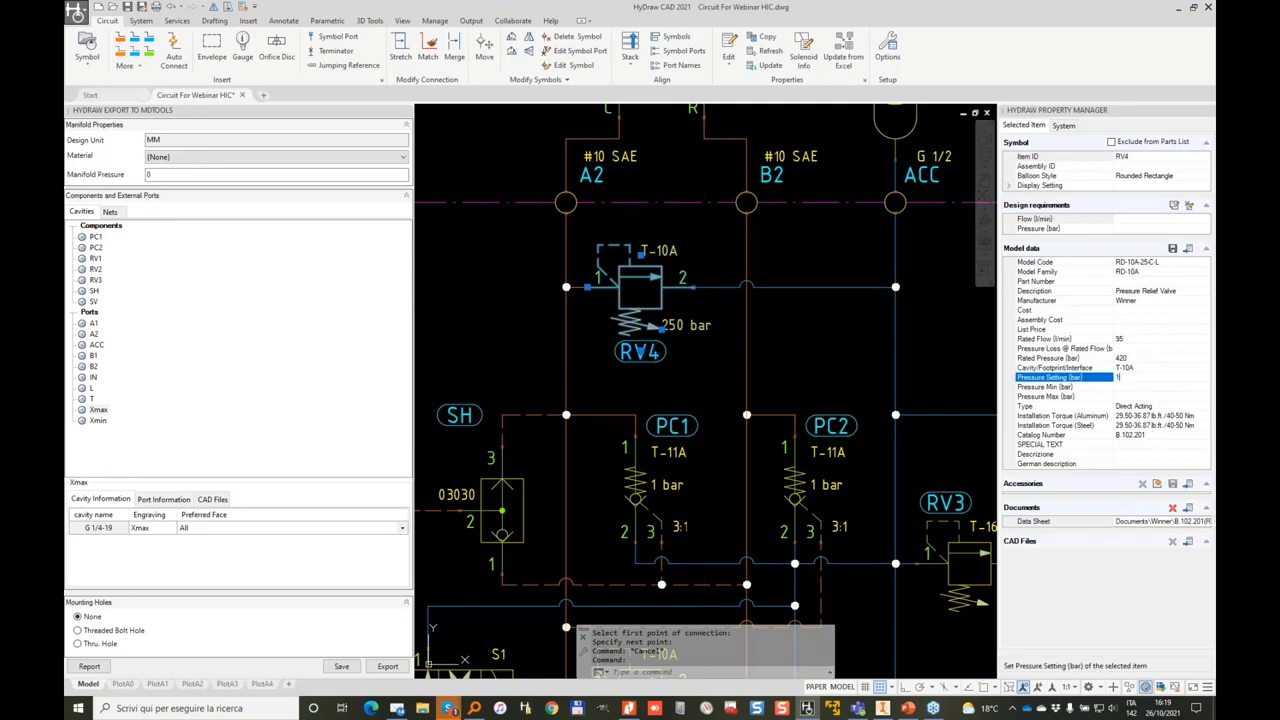
{"action": "type", "text": "180"}
{"action": "key", "text": "Return"}
{"action": "key", "text": "Escape"}
Change the size of plugged port IN to G 3/8.
{"action": "scroll", "coordinate": [697, 445], "scroll_direction": "down", "scroll_amount": 3}
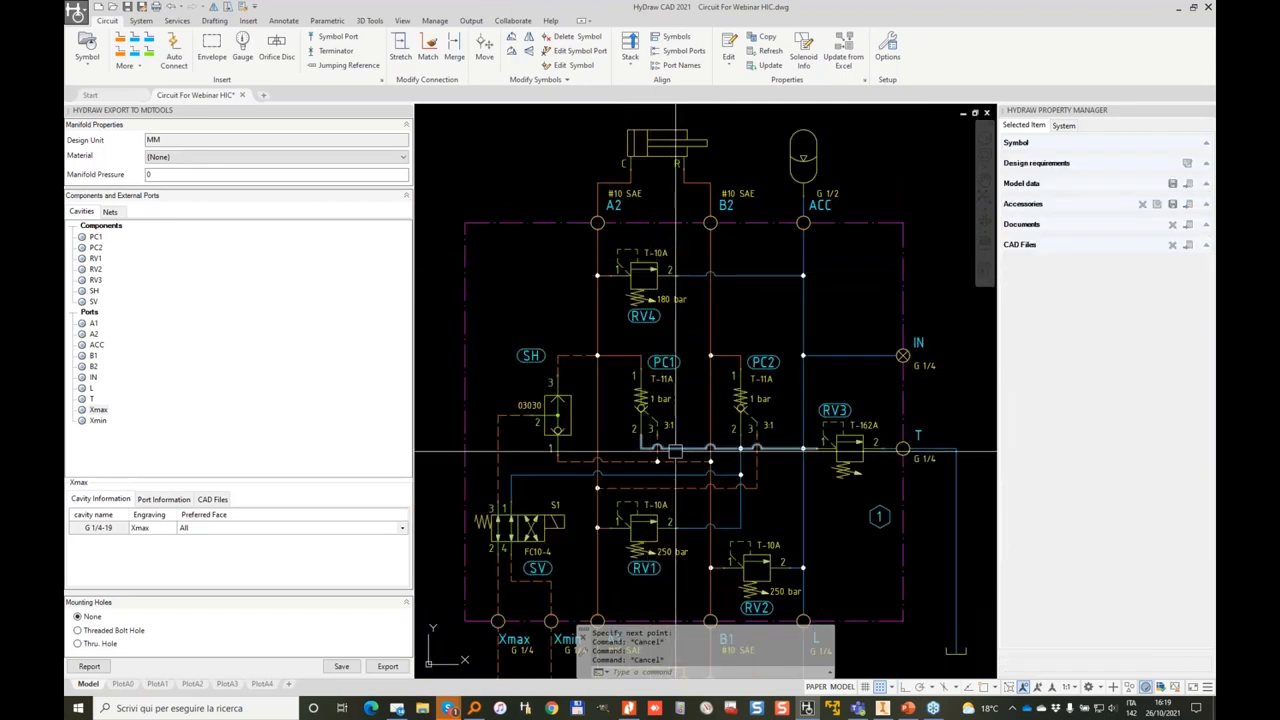
{"action": "scroll", "coordinate": [900, 350], "scroll_direction": "up", "scroll_amount": 4}
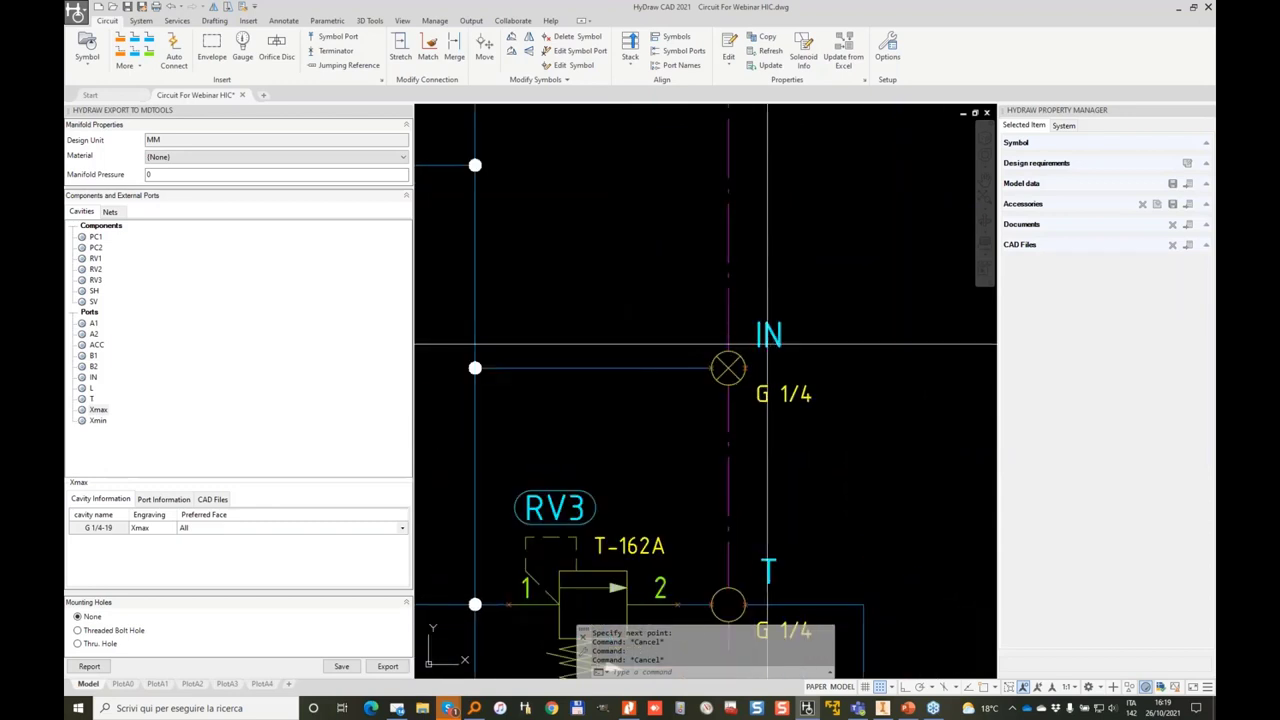
{"action": "left_click", "coordinate": [761, 343]}
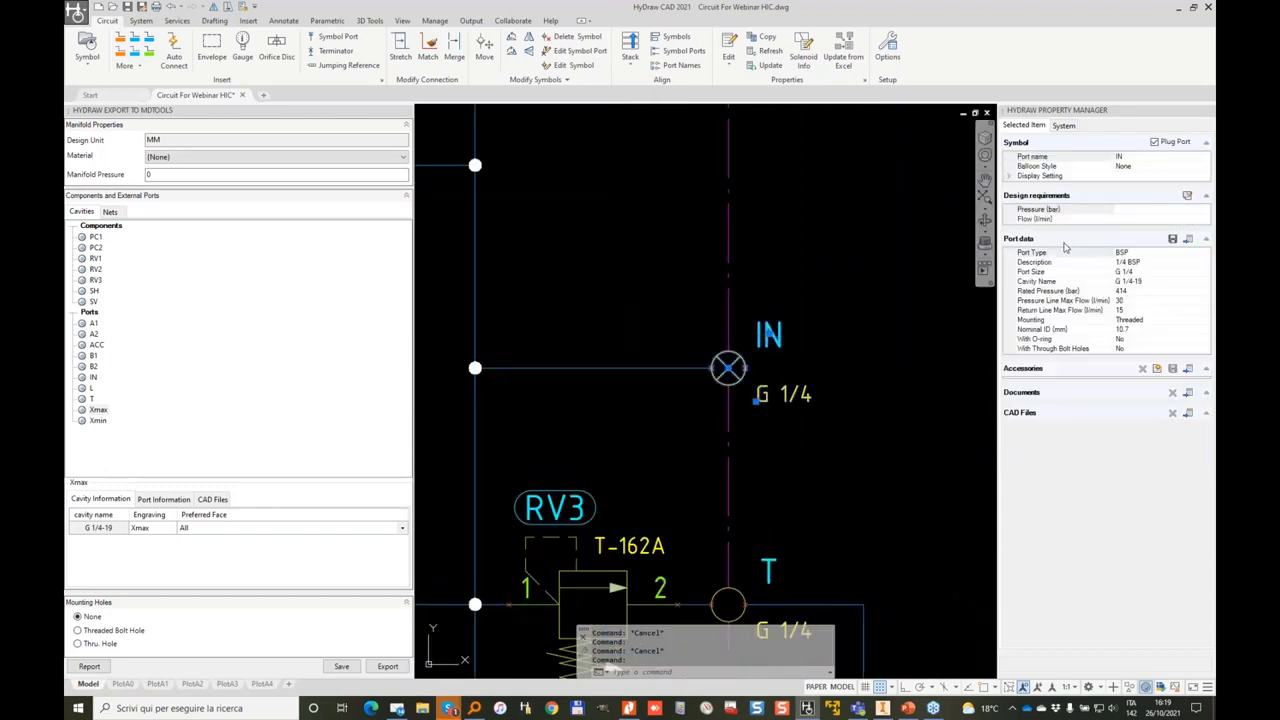
{"action": "left_click", "coordinate": [1188, 239]}
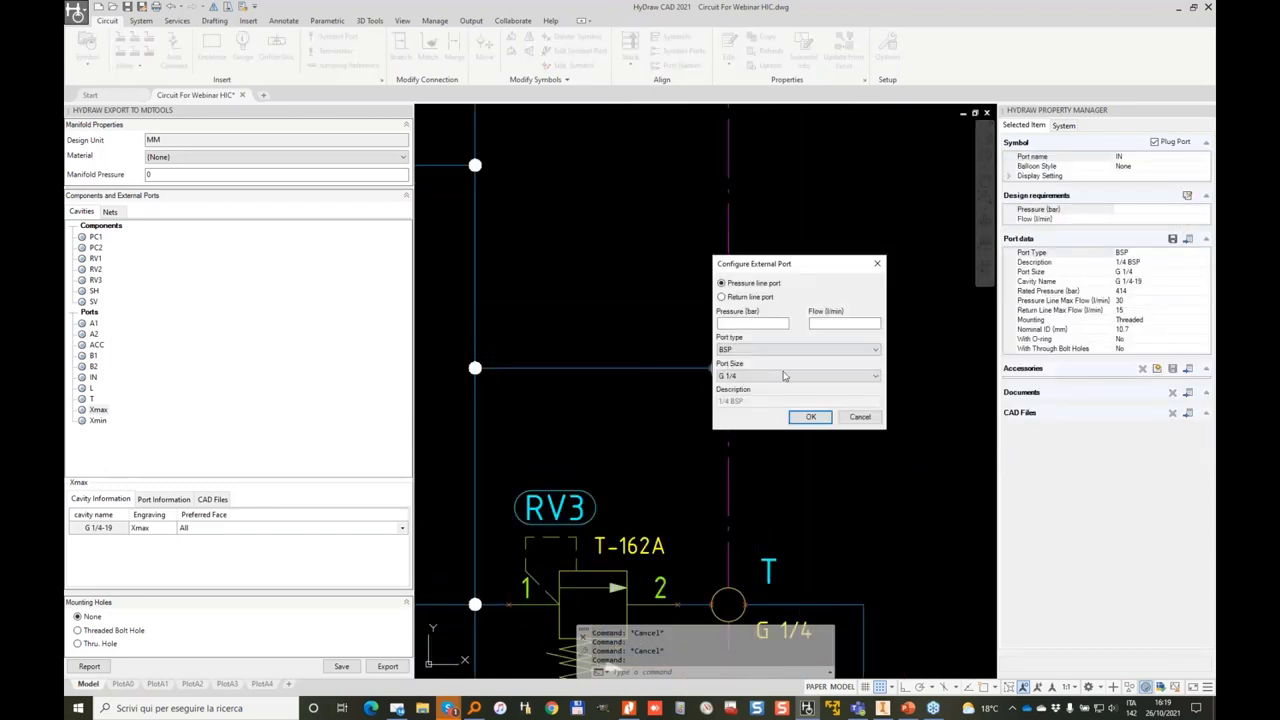
{"action": "left_click", "coordinate": [785, 376]}
{"action": "left_click", "coordinate": [790, 400]}
{"action": "key", "text": "Return"}
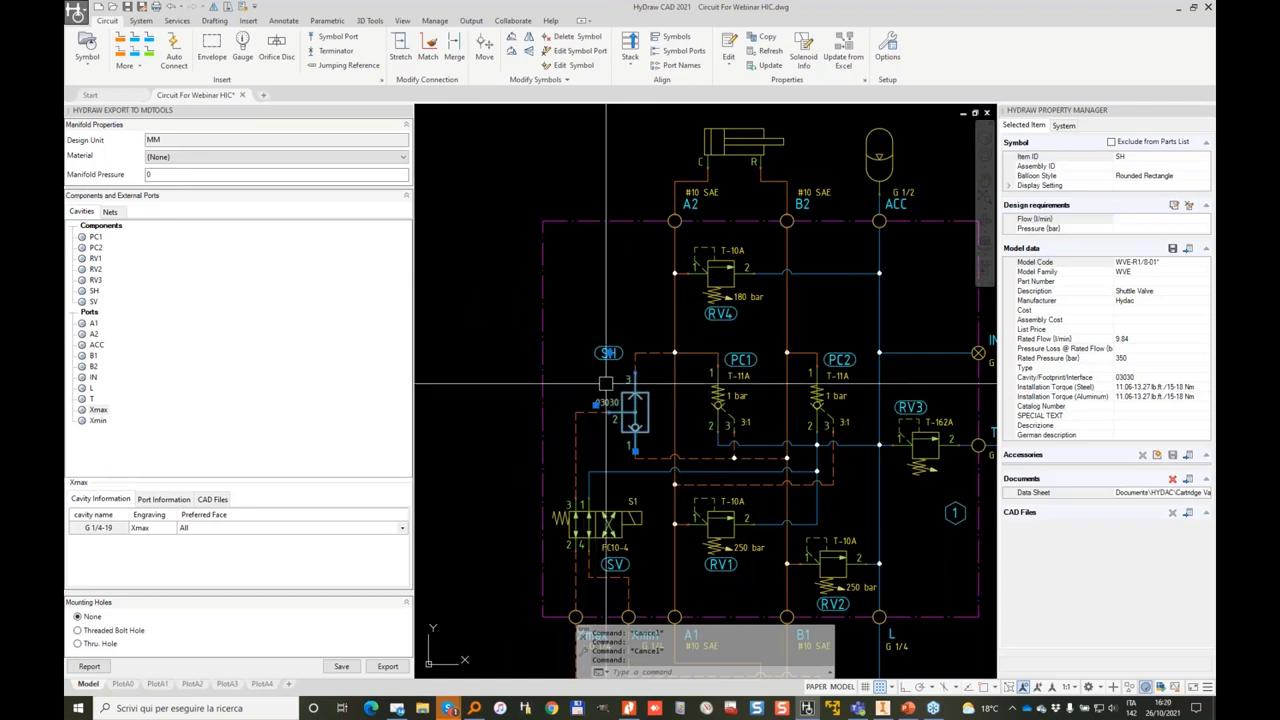
Replace shuttle valve SH's model with the Hydac WVE-R1/4-01 from the FluidPowerTools.com library.
{"action": "left_click", "coordinate": [1187, 250]}
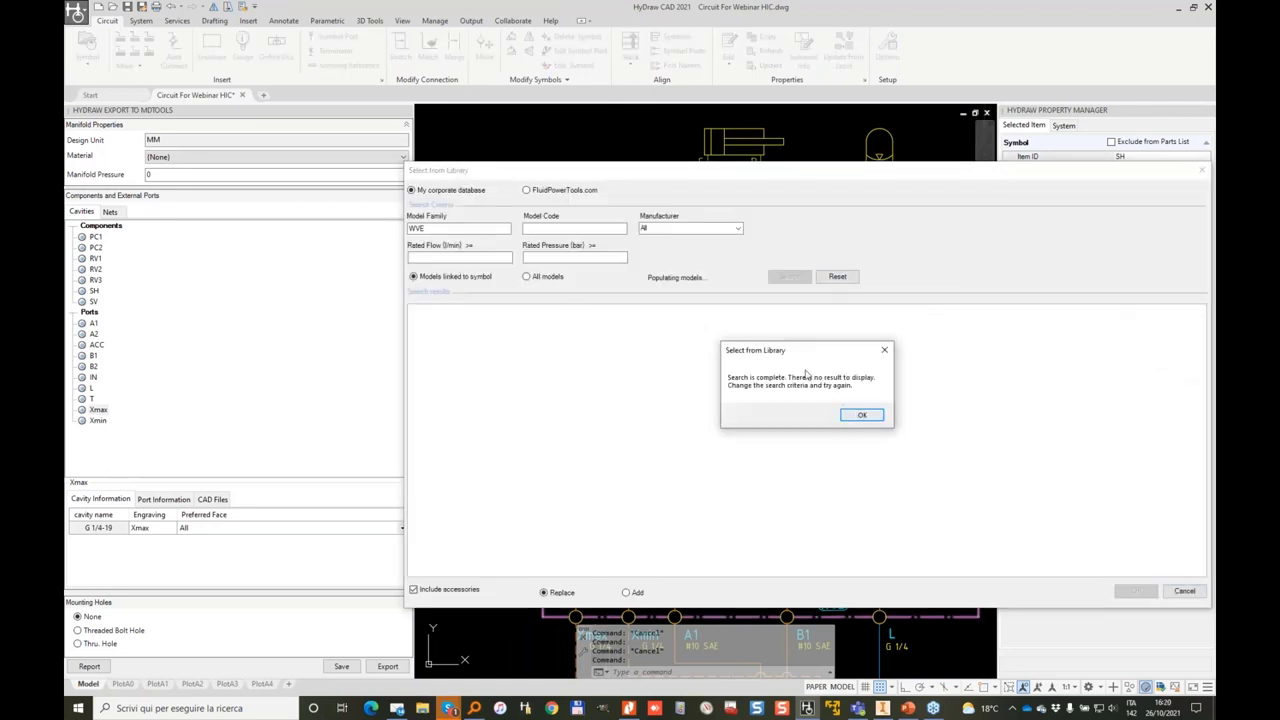
{"action": "key", "text": "Return"}
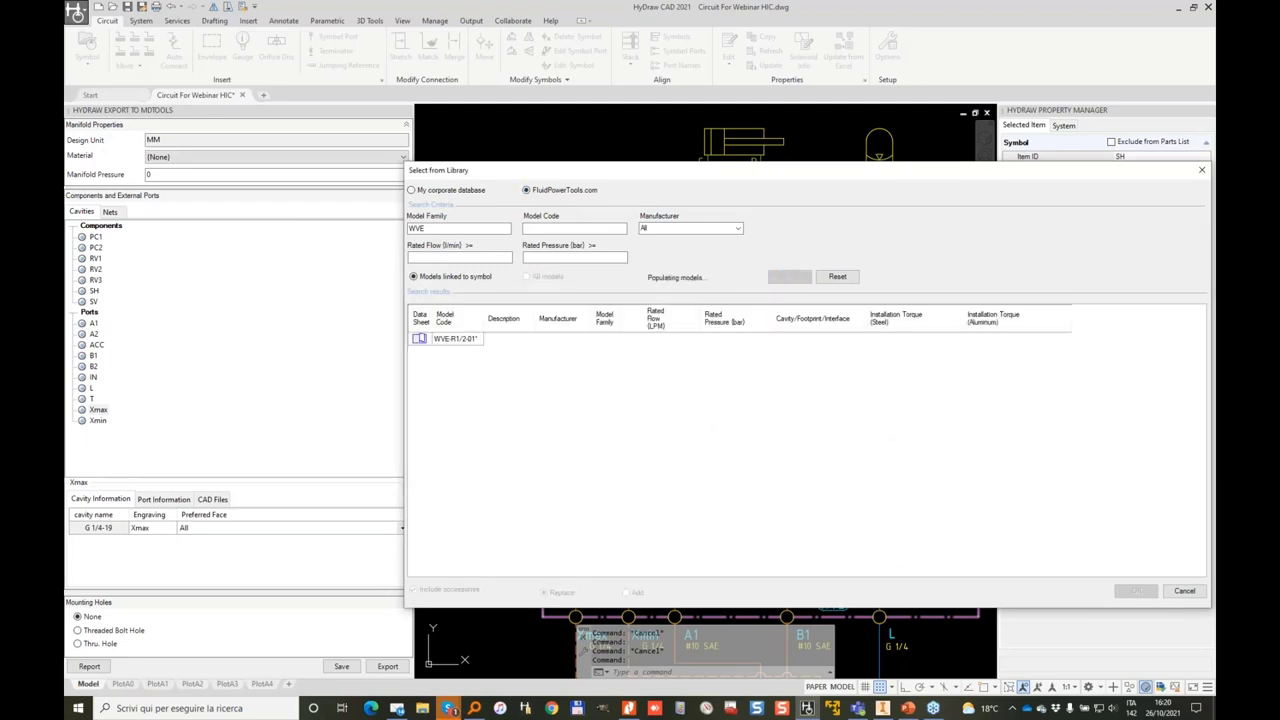
{"action": "left_click", "coordinate": [455, 356]}
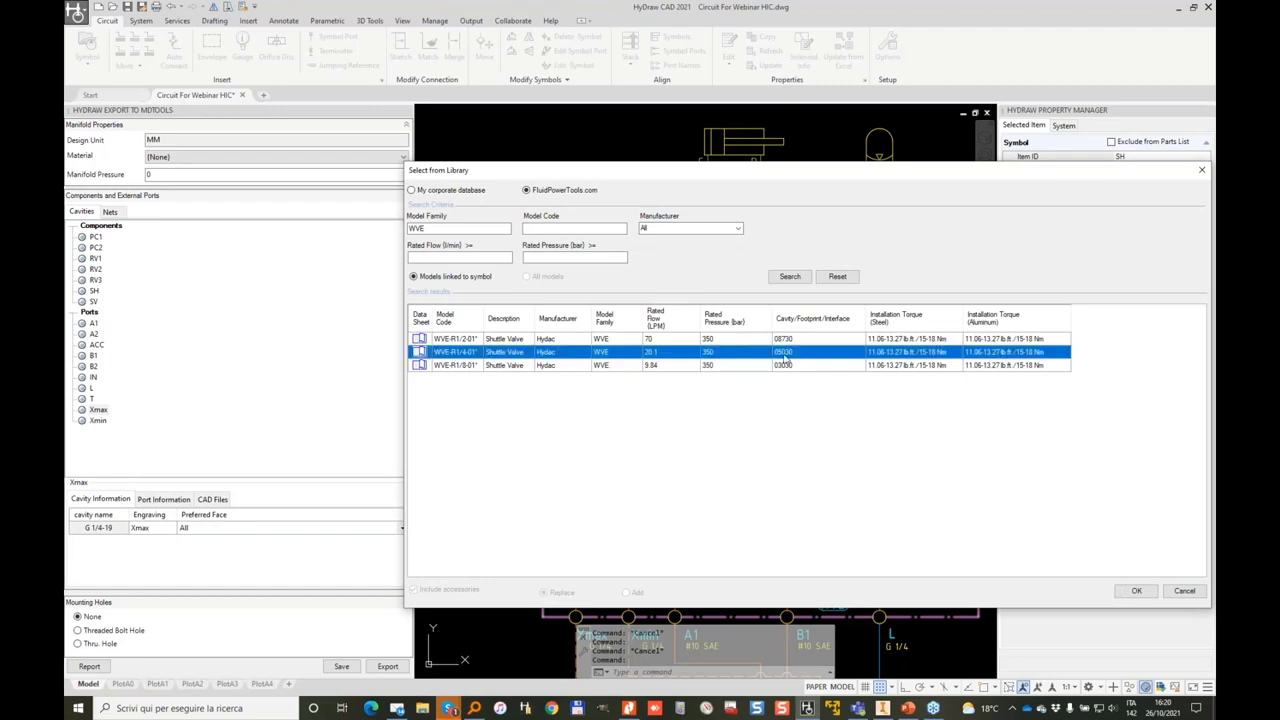
{"action": "left_click", "coordinate": [1137, 592]}
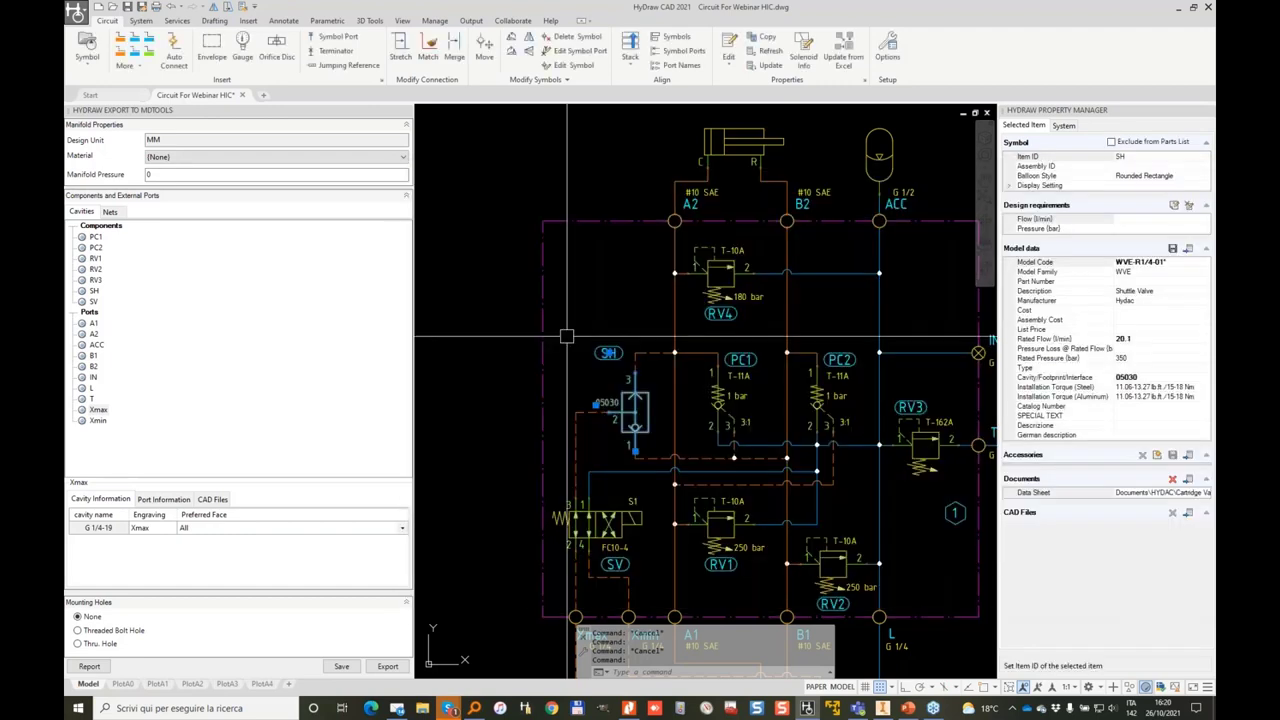
{"action": "middle_click_drag", "start_coordinate": [746, 391], "coordinate": [683, 329]}
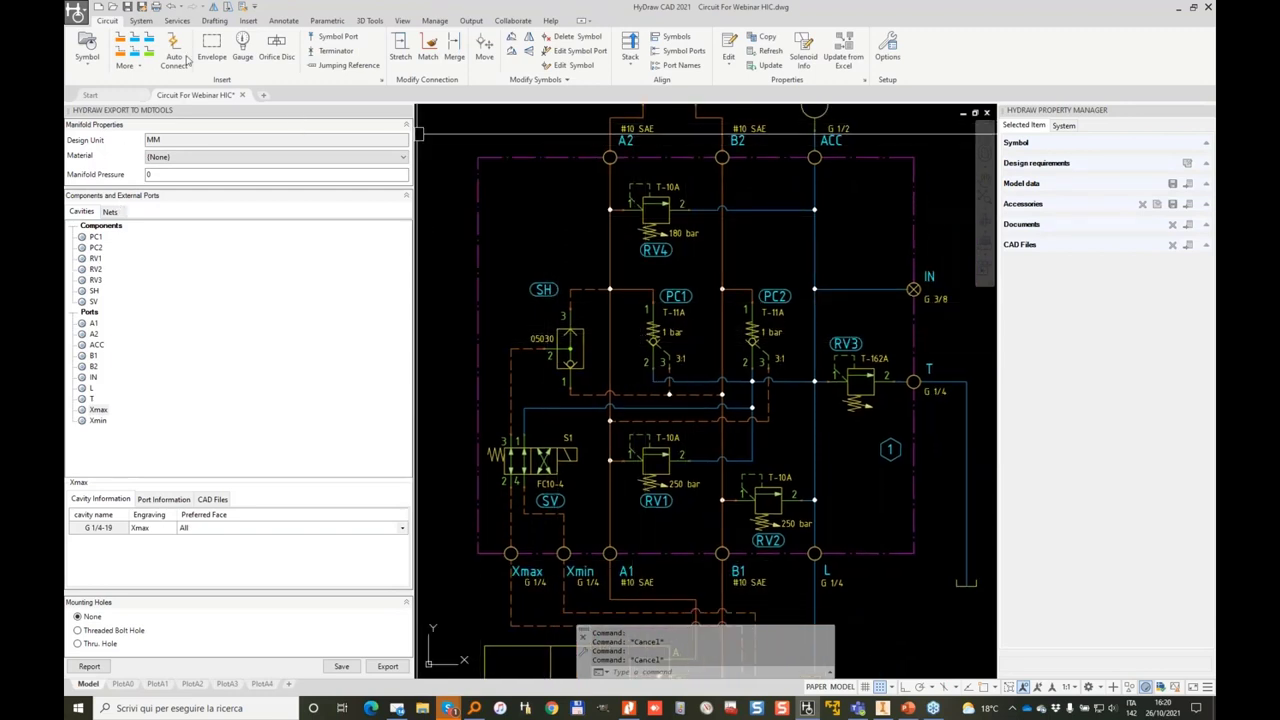
Insert a closed gauge port for port A2, positioned on its left side.
{"action": "left_click", "coordinate": [240, 46]}
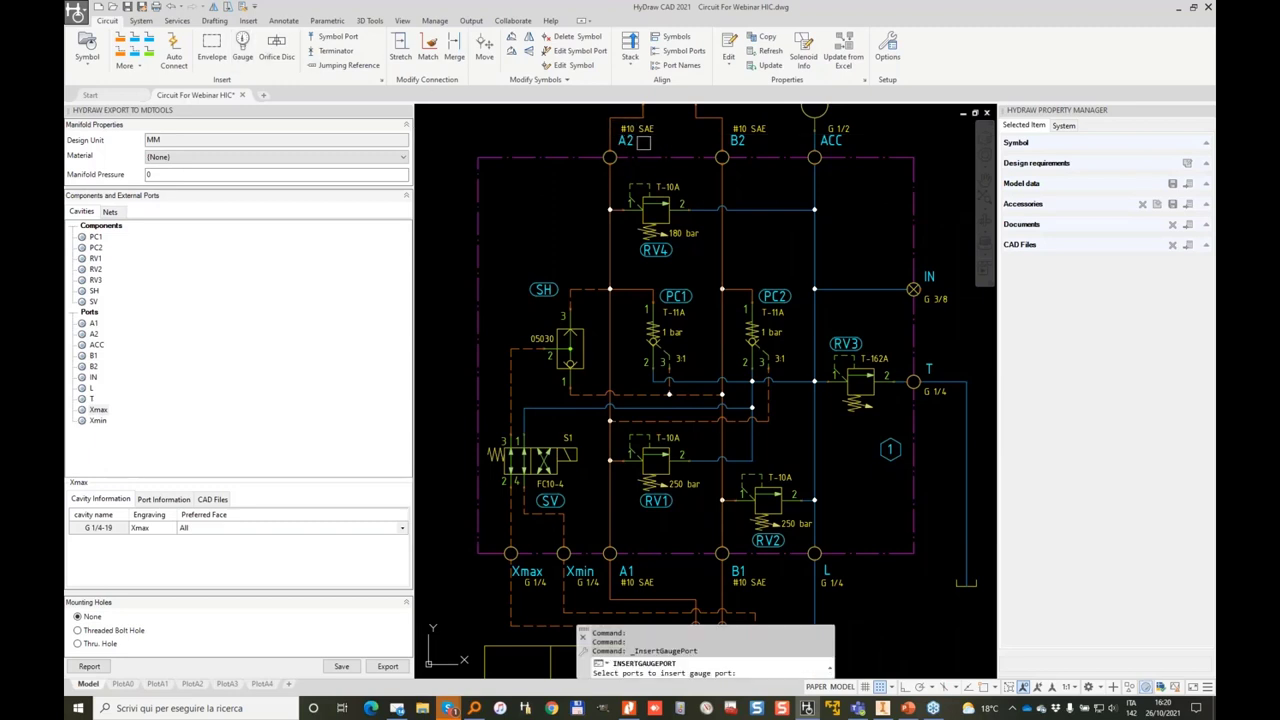
{"action": "key", "text": "Return"}
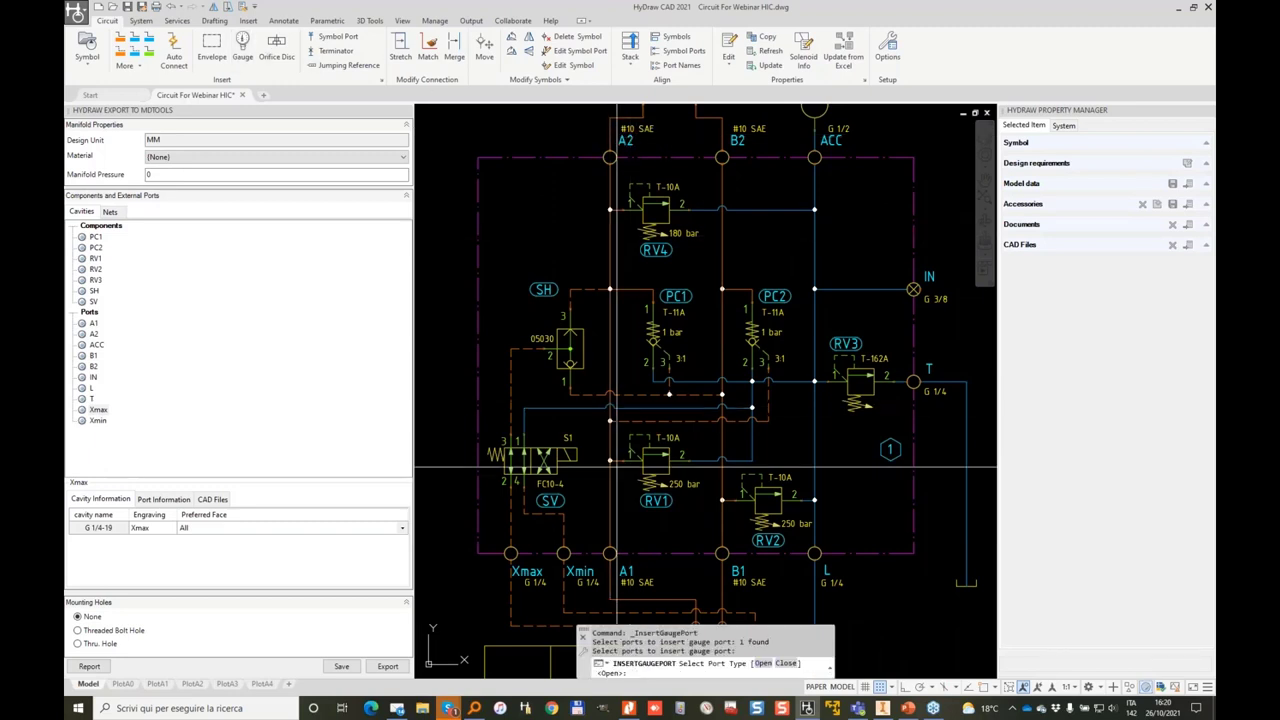
{"action": "type", "text": "C"}
{"action": "key", "text": "Return"}
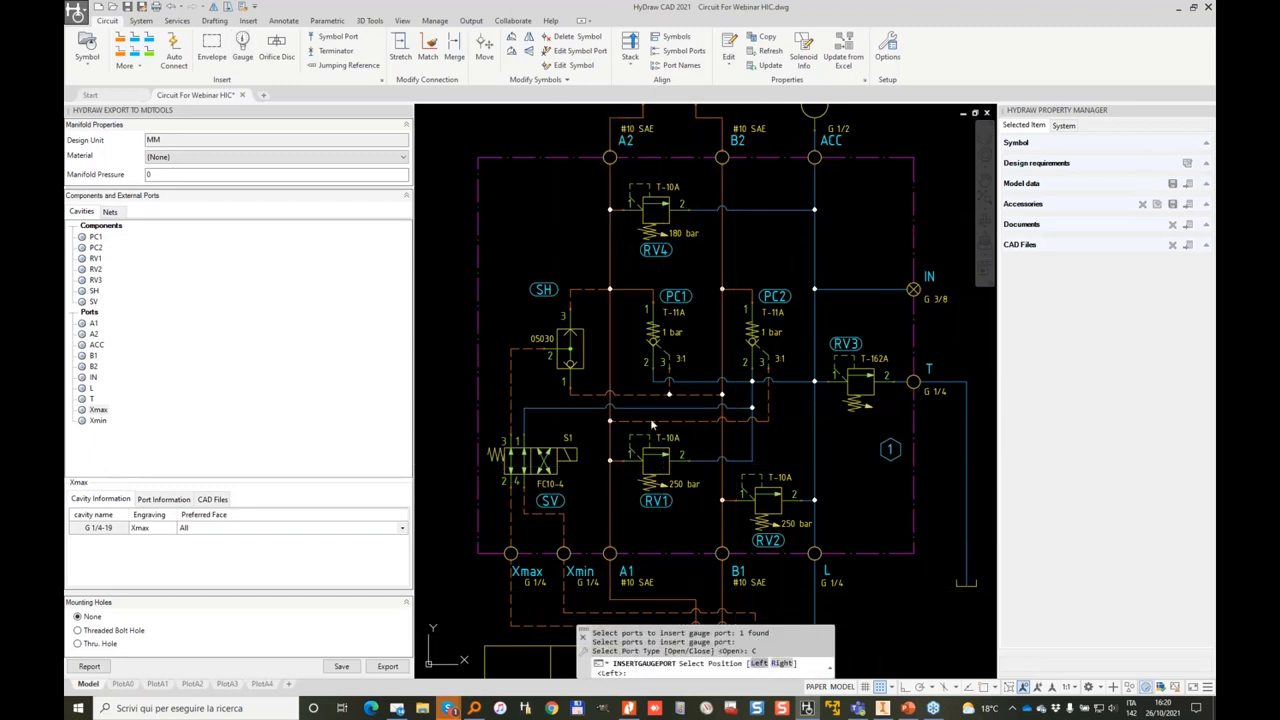
{"action": "type", "text": "L"}
{"action": "key", "text": "Return"}
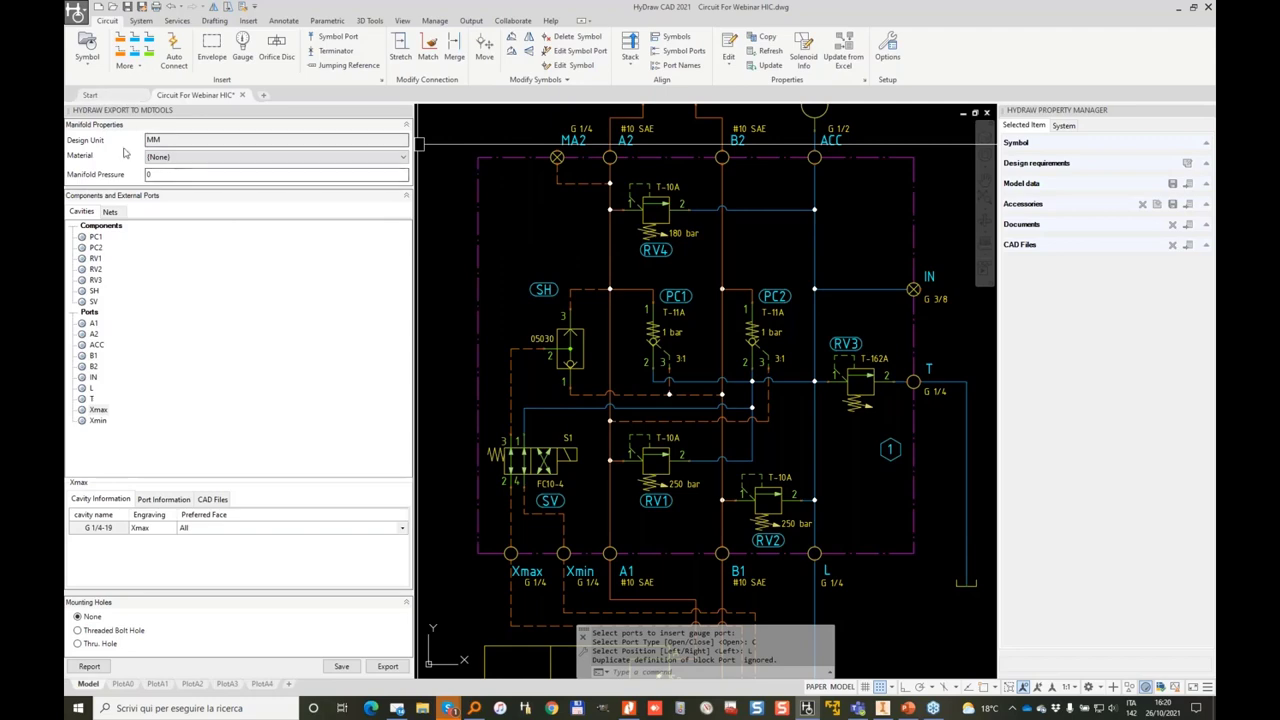
Insert an open external BSP port named P2 on the manifold envelope's left edge, between the levels of RV4 and SH.
{"action": "left_click", "coordinate": [406, 111]}
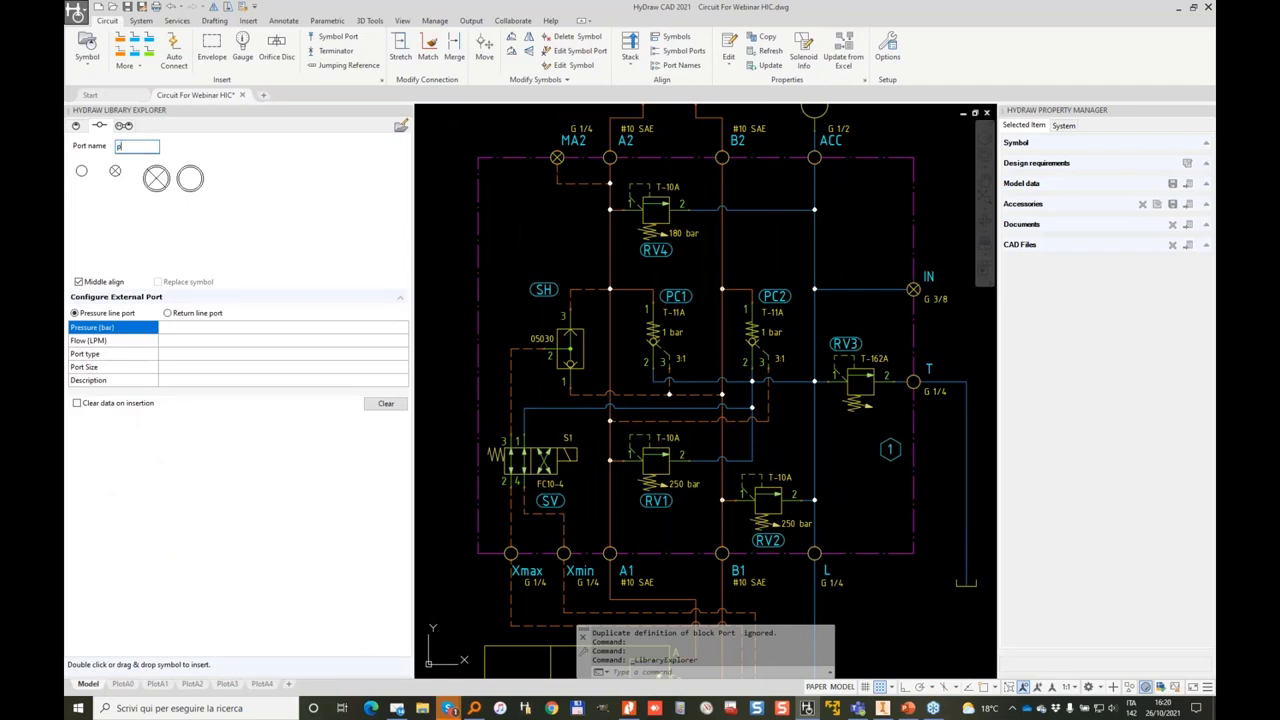
{"action": "left_click", "coordinate": [225, 354]}
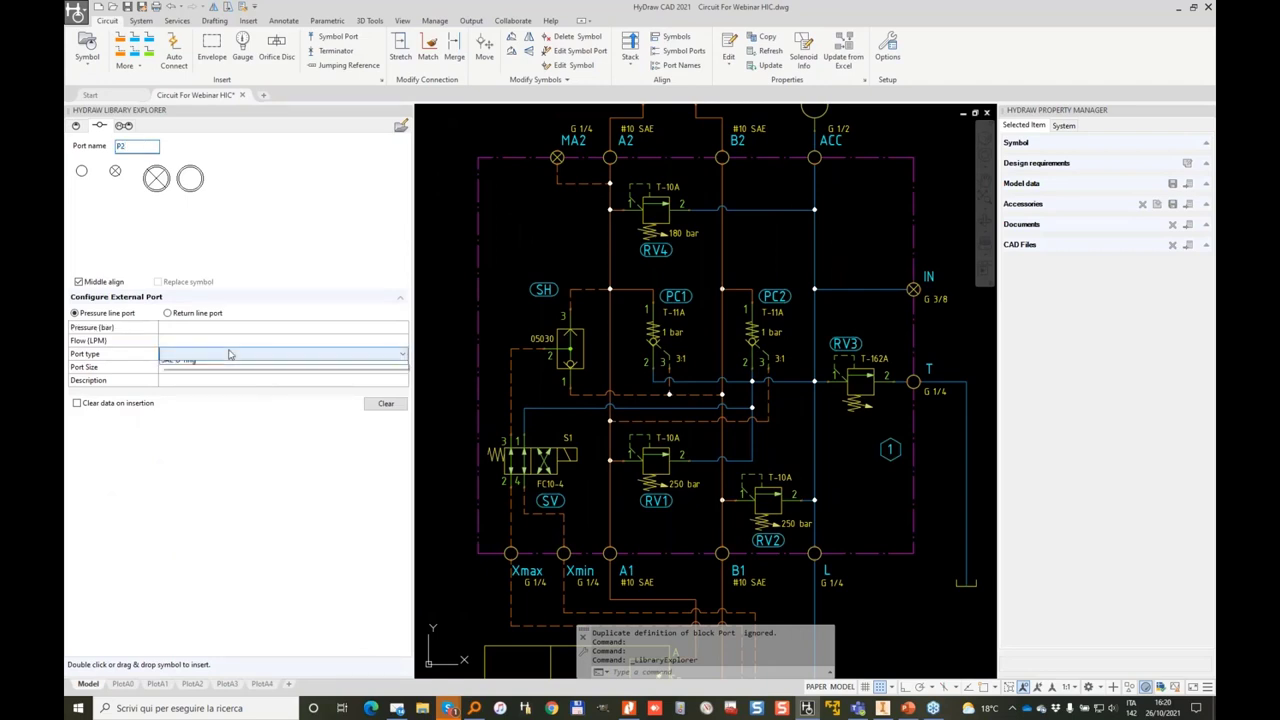
{"action": "left_click", "coordinate": [228, 354]}
{"action": "left_click", "coordinate": [200, 366]}
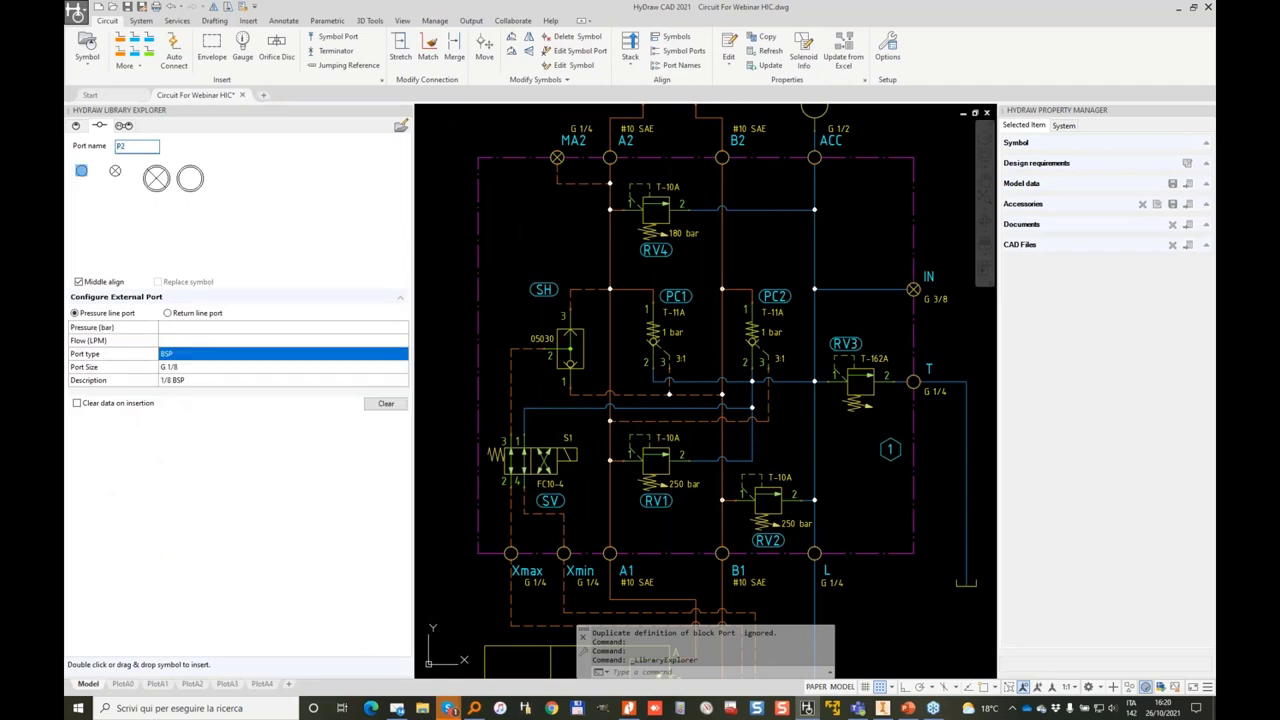
{"action": "left_click", "coordinate": [478, 254]}
{"action": "left_click", "coordinate": [478, 256]}
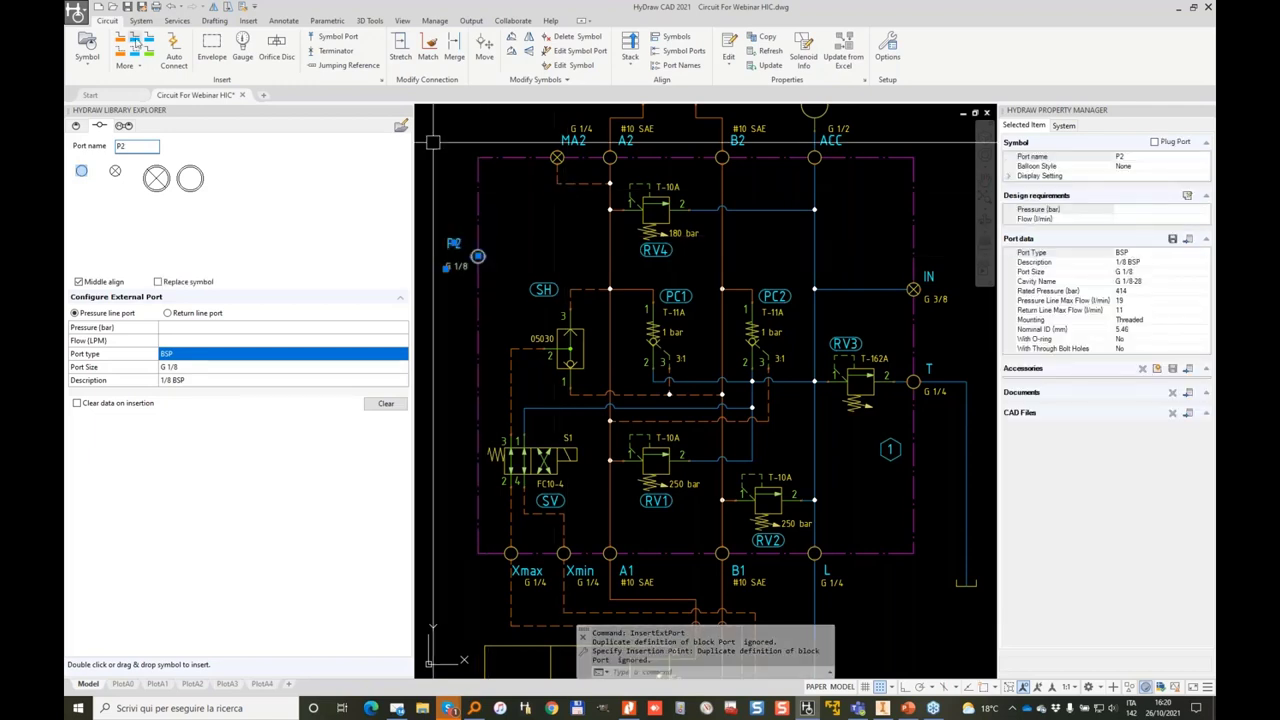
Connect port P2 to the A2 line with a horizontal pressure line.
{"action": "left_click", "coordinate": [478, 256]}
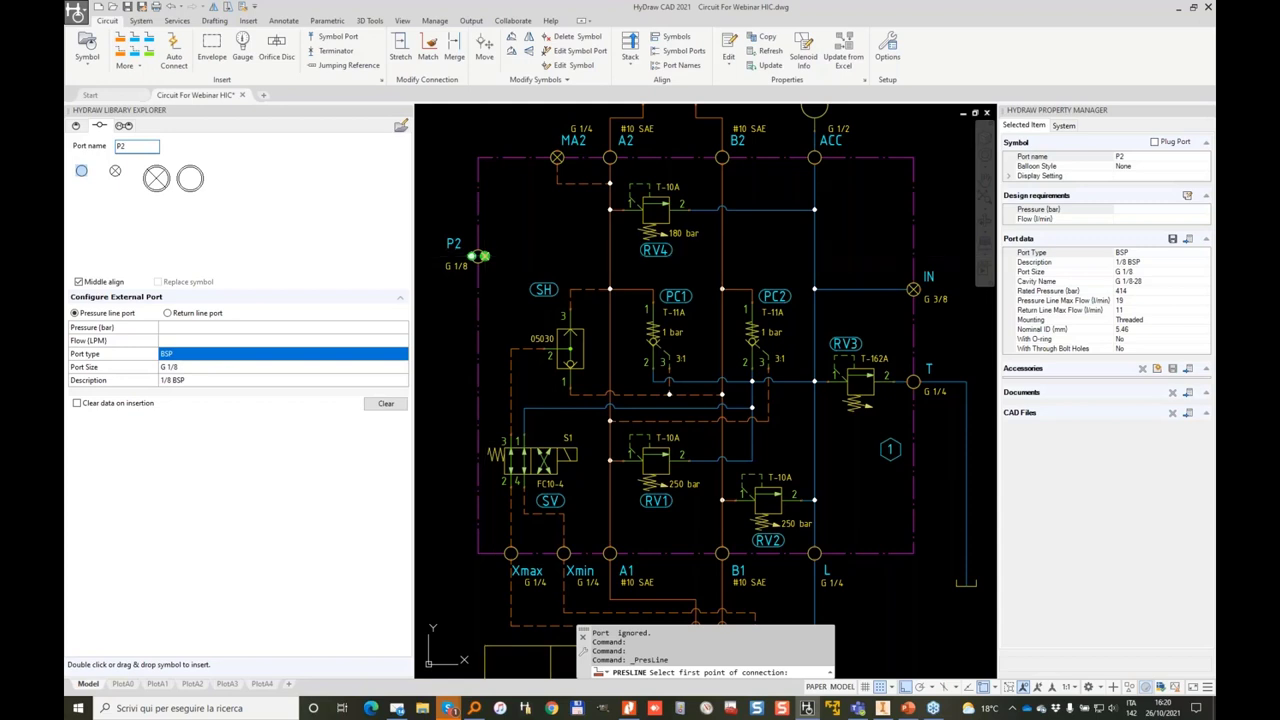
{"action": "left_click", "coordinate": [610, 256]}
{"action": "key", "text": "Escape"}
Change the size of port P2 to G 3/8.
{"action": "scroll", "coordinate": [476, 235], "scroll_direction": "up", "scroll_amount": 2}
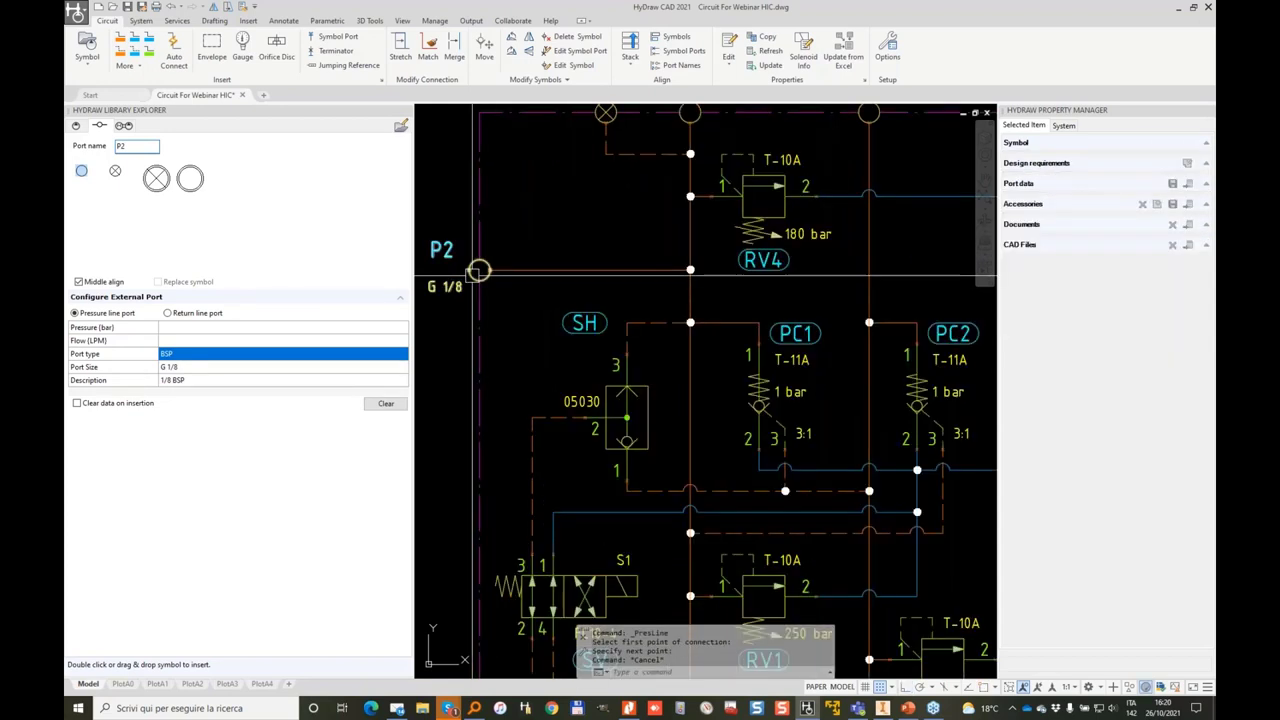
{"action": "left_click", "coordinate": [479, 270]}
{"action": "left_click", "coordinate": [1187, 239]}
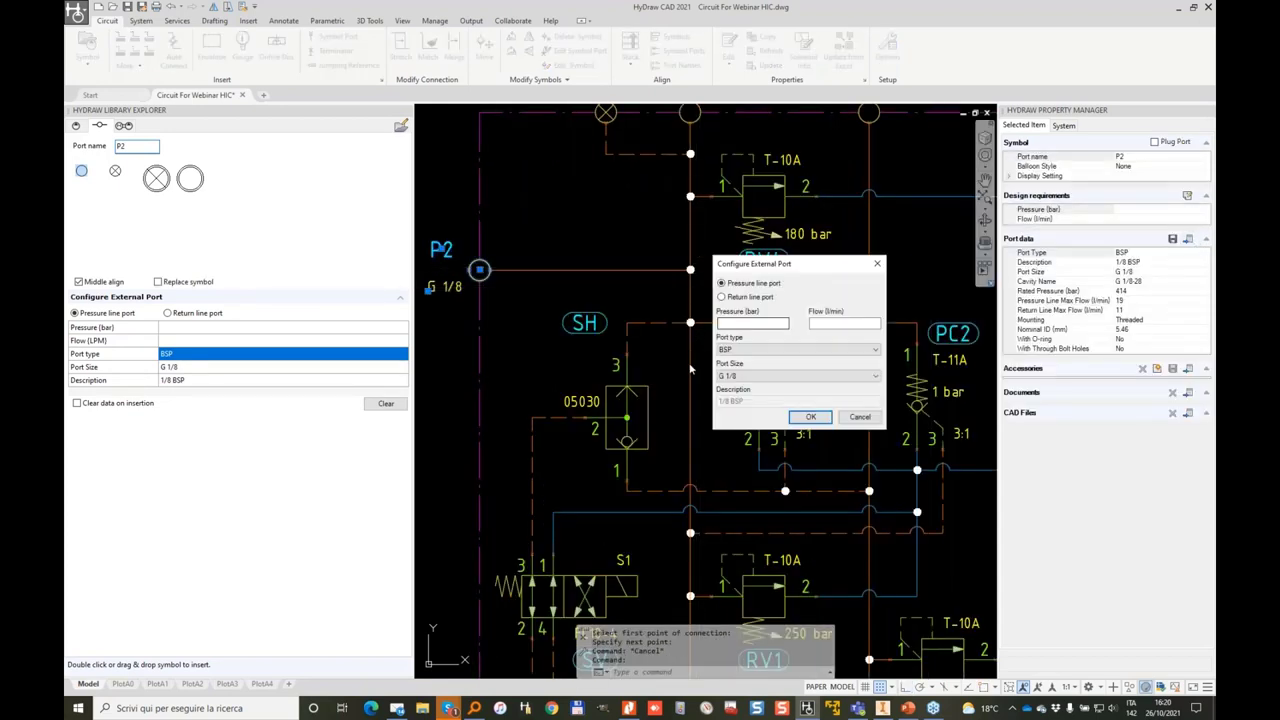
{"action": "left_click", "coordinate": [797, 375]}
{"action": "left_click", "coordinate": [760, 402]}
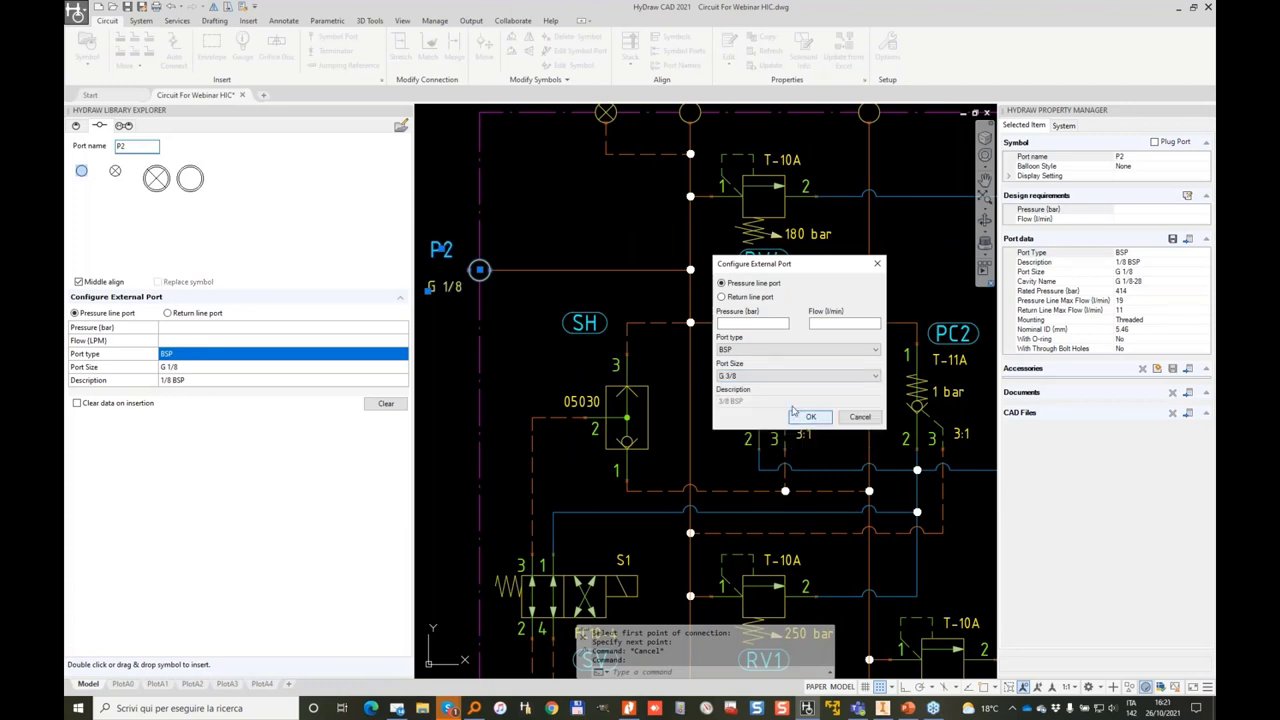
{"action": "left_click", "coordinate": [812, 416]}
{"action": "scroll", "coordinate": [647, 275], "scroll_direction": "down", "scroll_amount": 2}
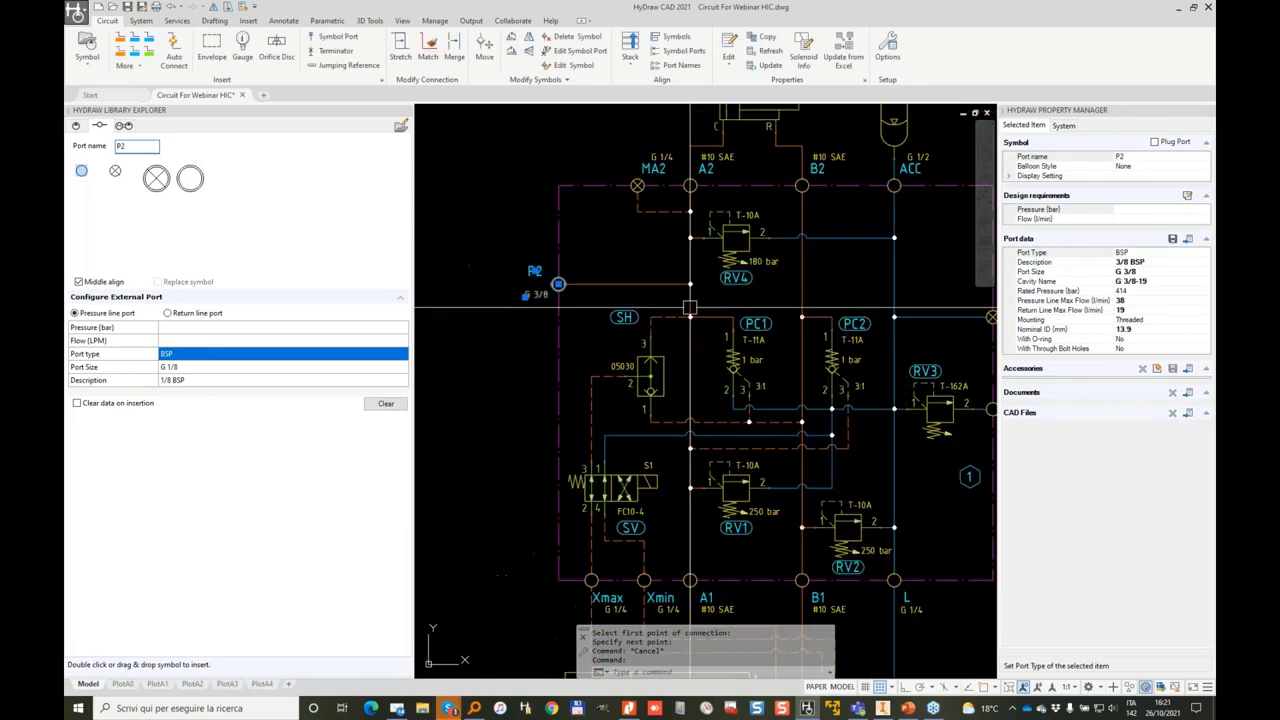
Search the FluidPowerTools.com component library for model code RV10A.
{"action": "scroll", "coordinate": [620, 245], "scroll_direction": "up", "scroll_amount": 2}
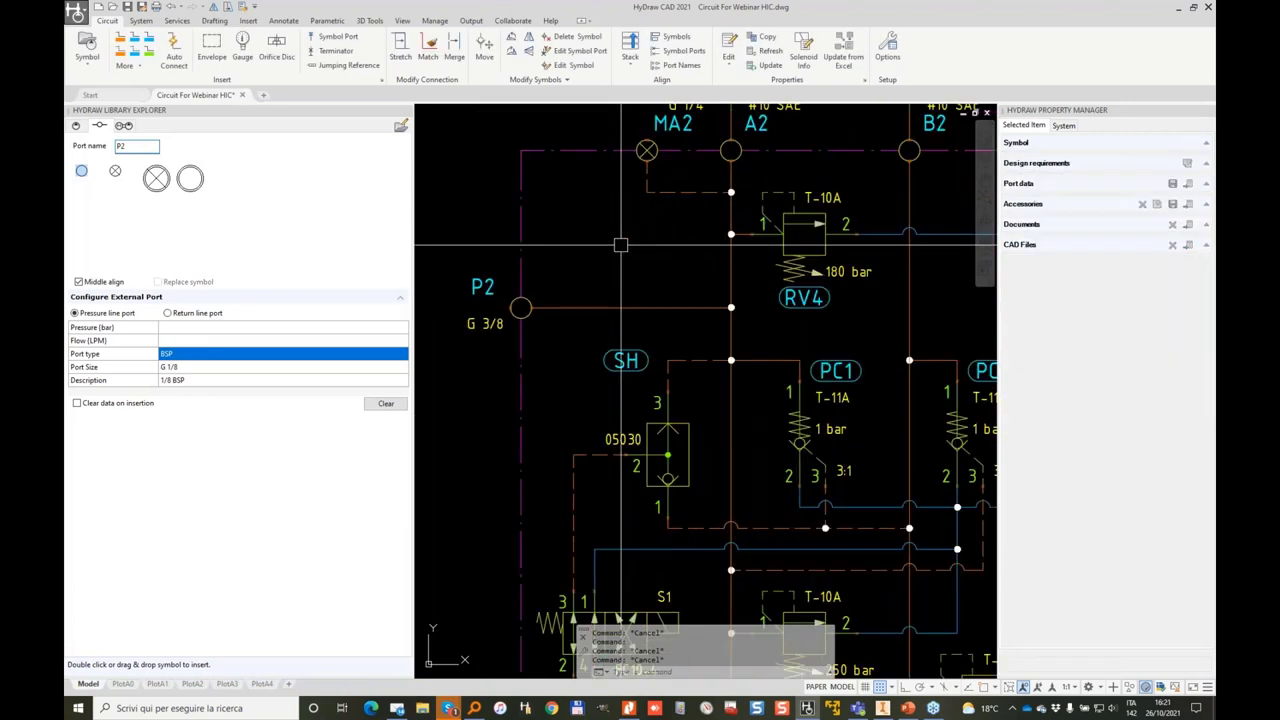
{"action": "left_click", "coordinate": [75, 126]}
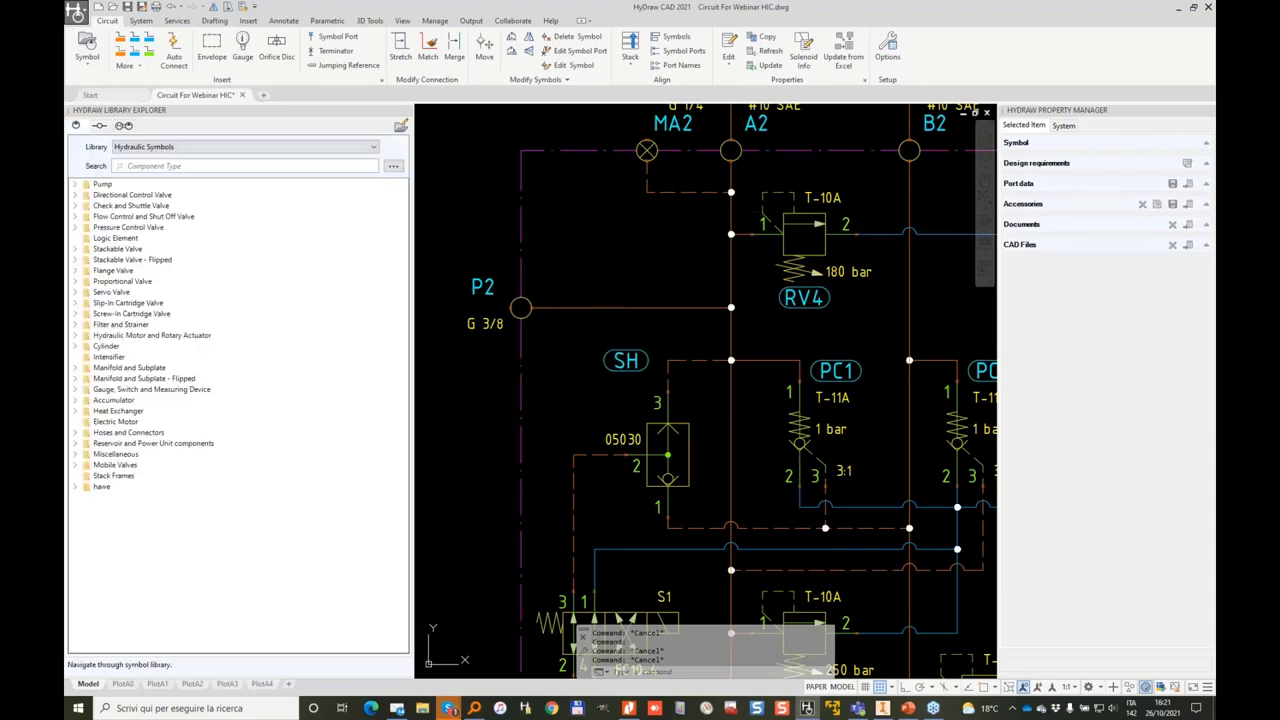
{"action": "left_click", "coordinate": [393, 167]}
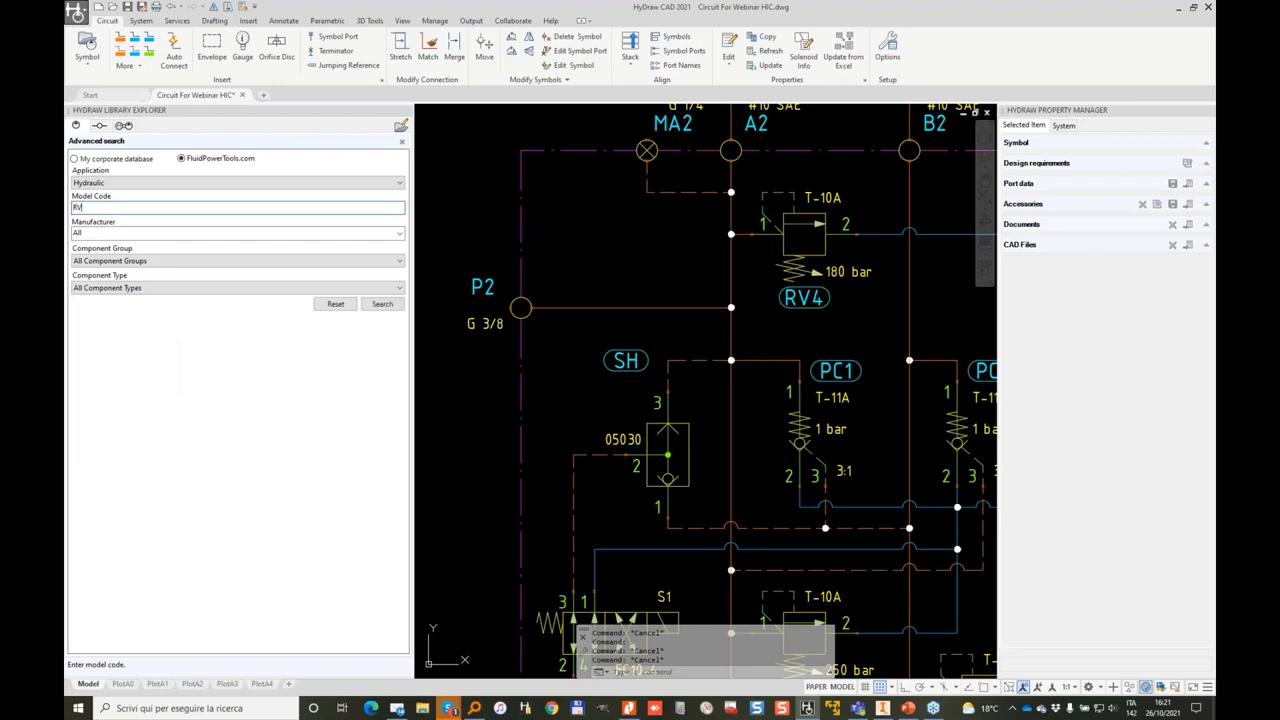
{"action": "type", "text": "RV10A"}
{"action": "left_click", "coordinate": [381, 304]}
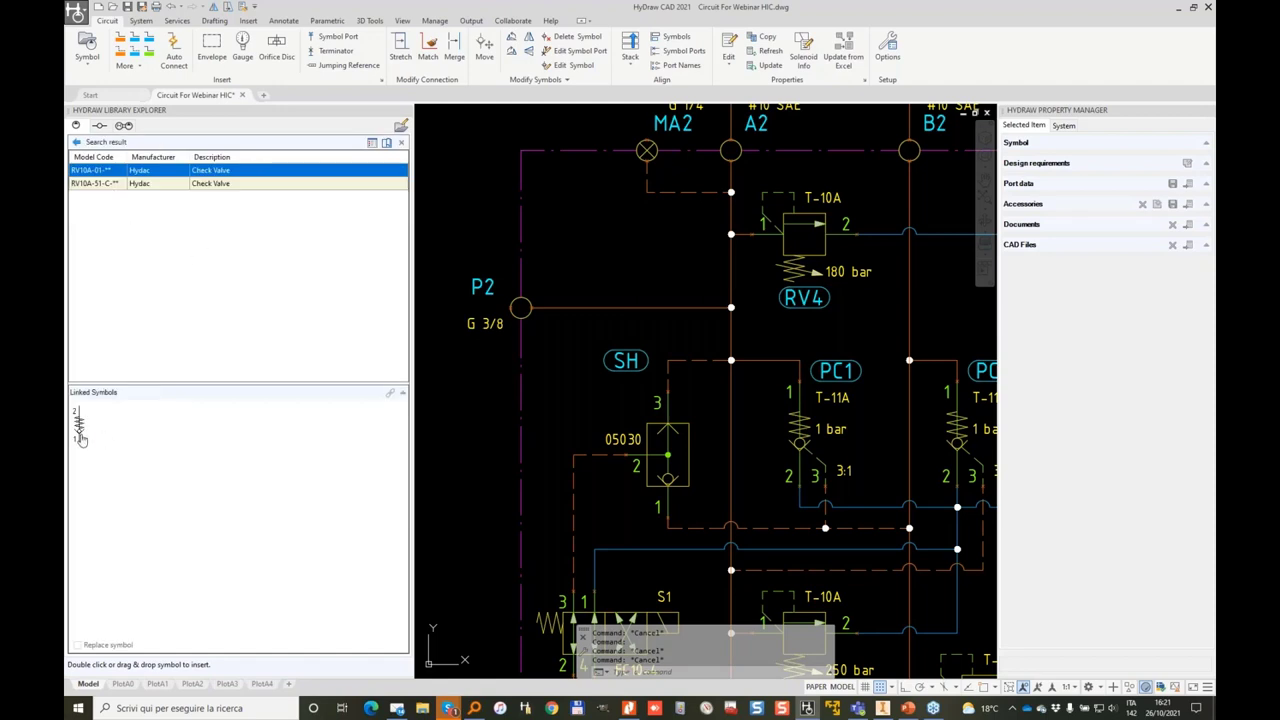
Insert the Hydac RV10A-01 check valve symbol, rotated right, into the pressure line between P2 and the A2 line.
{"action": "type", "text": "R"}
{"action": "key", "text": "Return"}
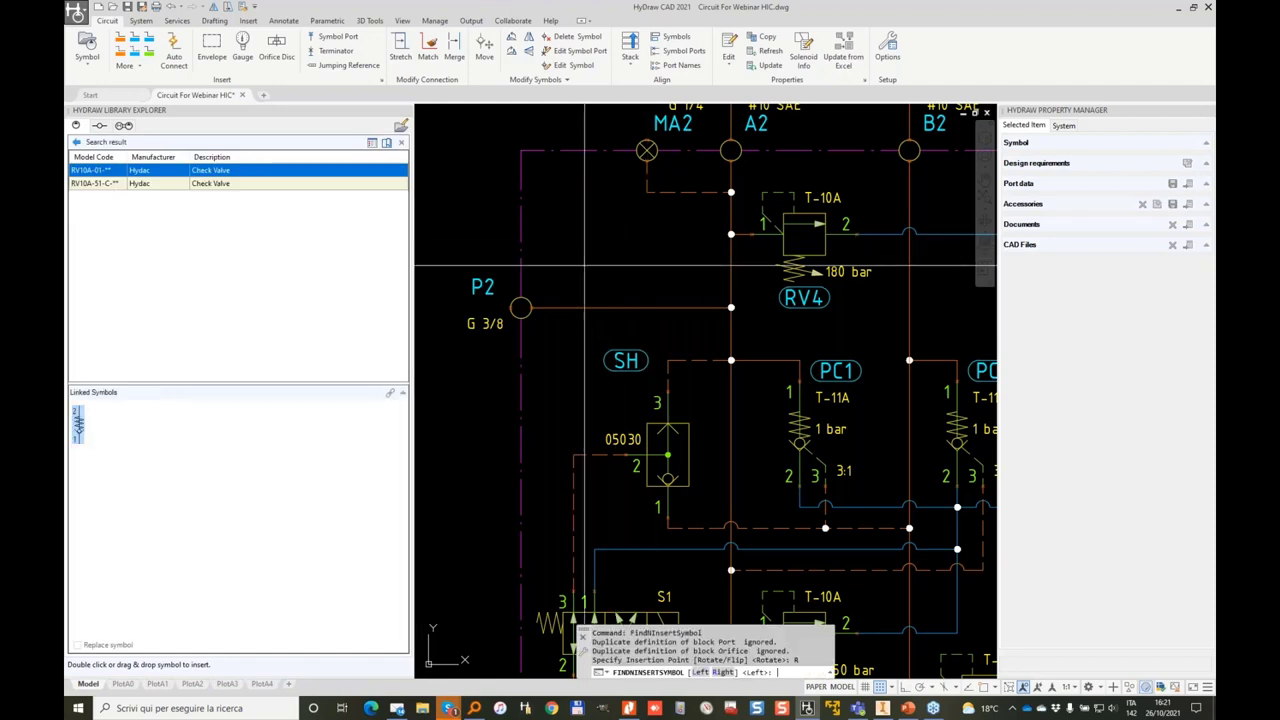
{"action": "type", "text": "R"}
{"action": "key", "text": "Return"}
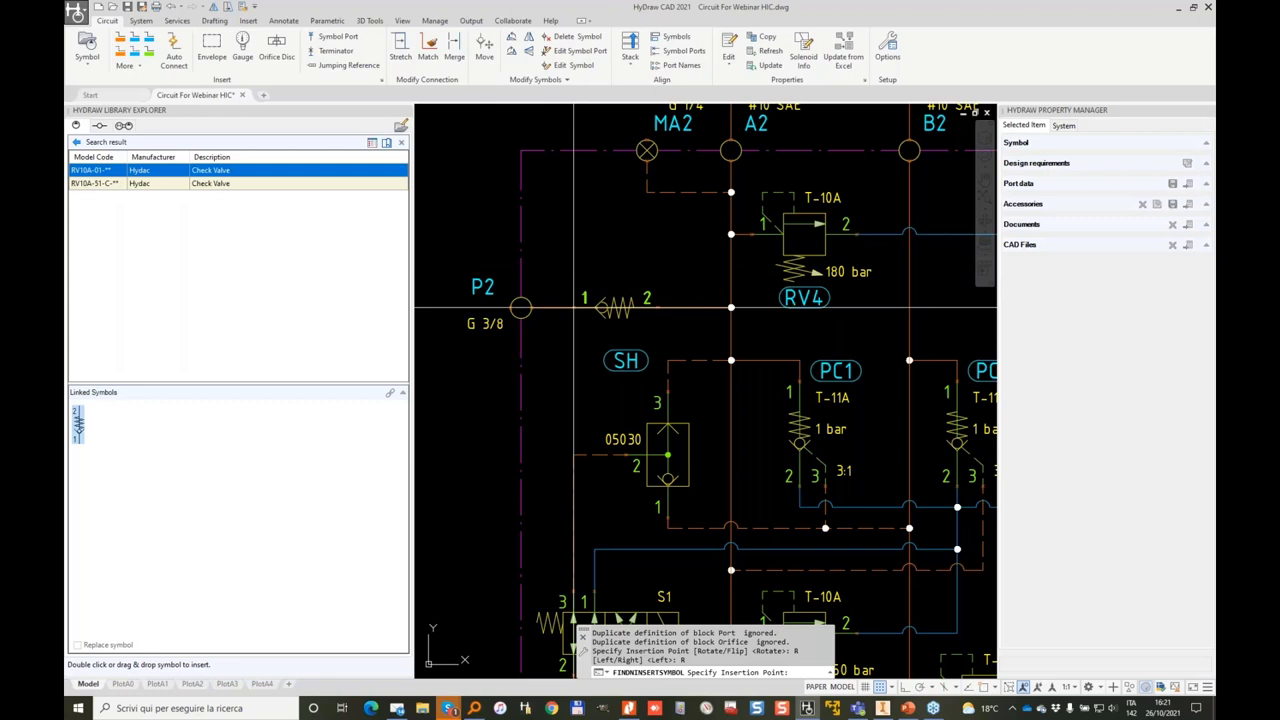
{"action": "left_click", "coordinate": [573, 307]}
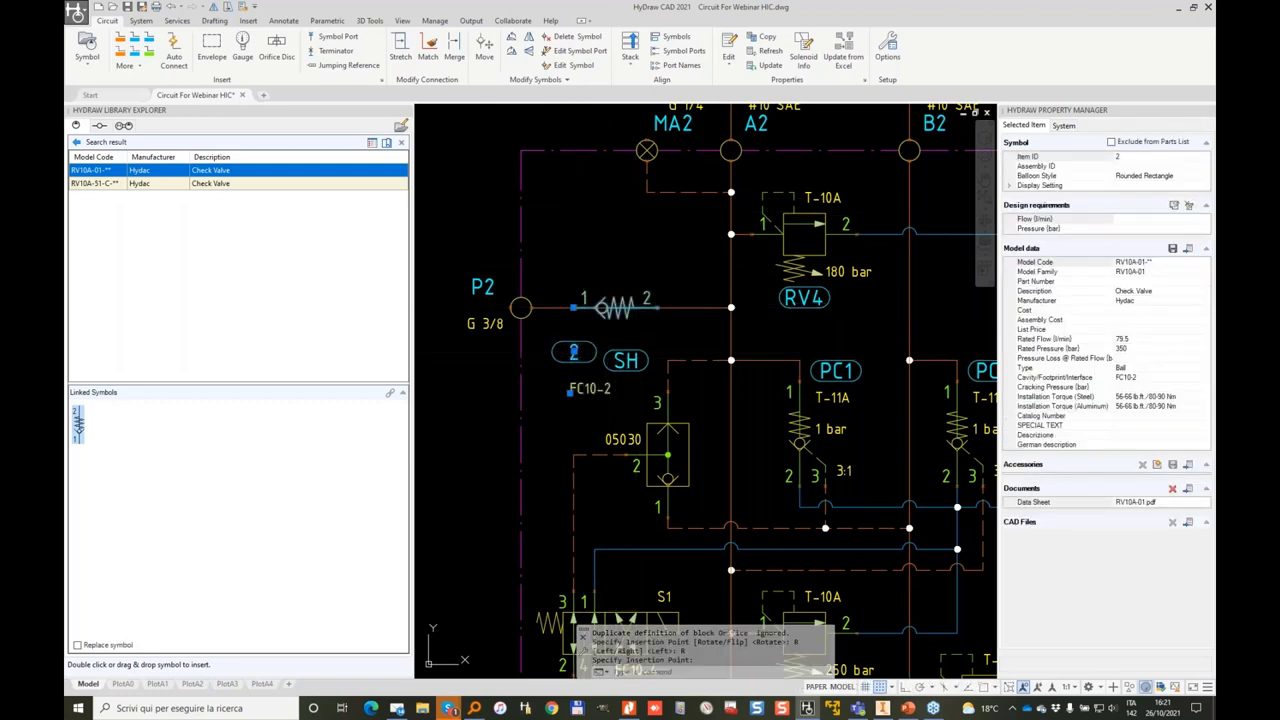
Move the check valve's item balloon and FC10-2 cavity label above its symbol and set its item ID to CV1.
{"action": "left_click", "coordinate": [574, 351]}
{"action": "left_click", "coordinate": [605, 287]}
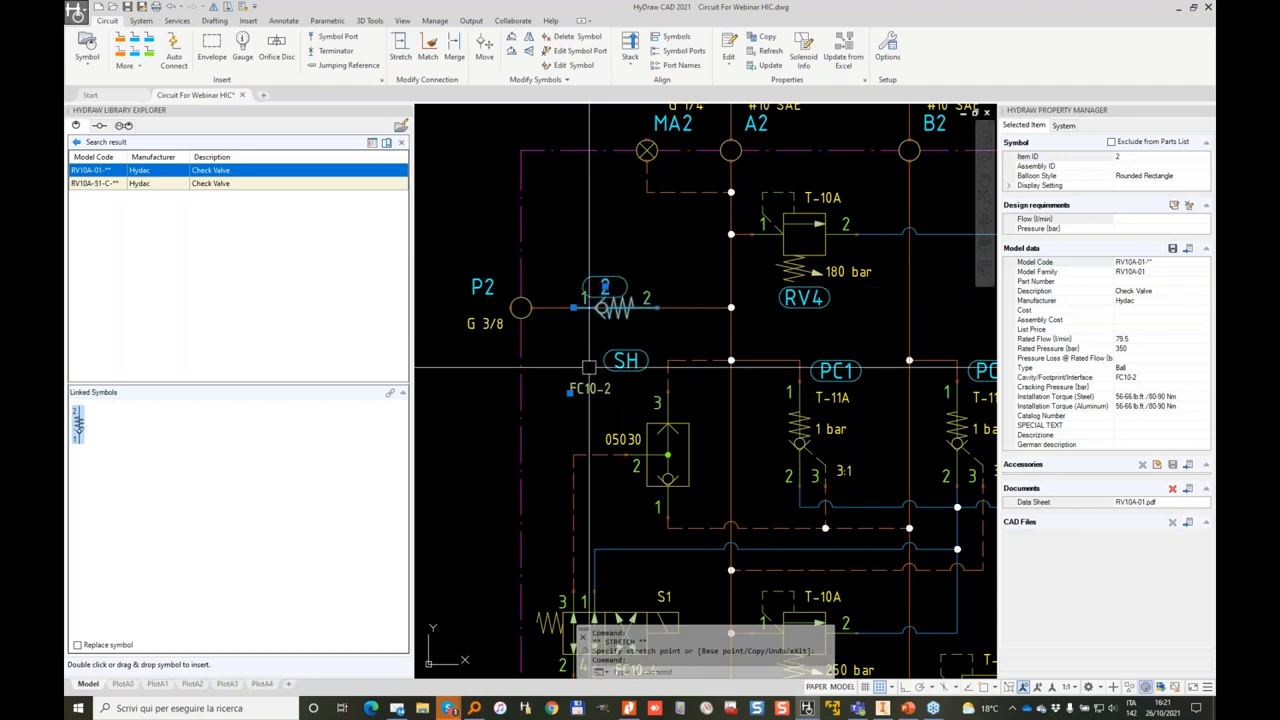
{"action": "left_click", "coordinate": [569, 391]}
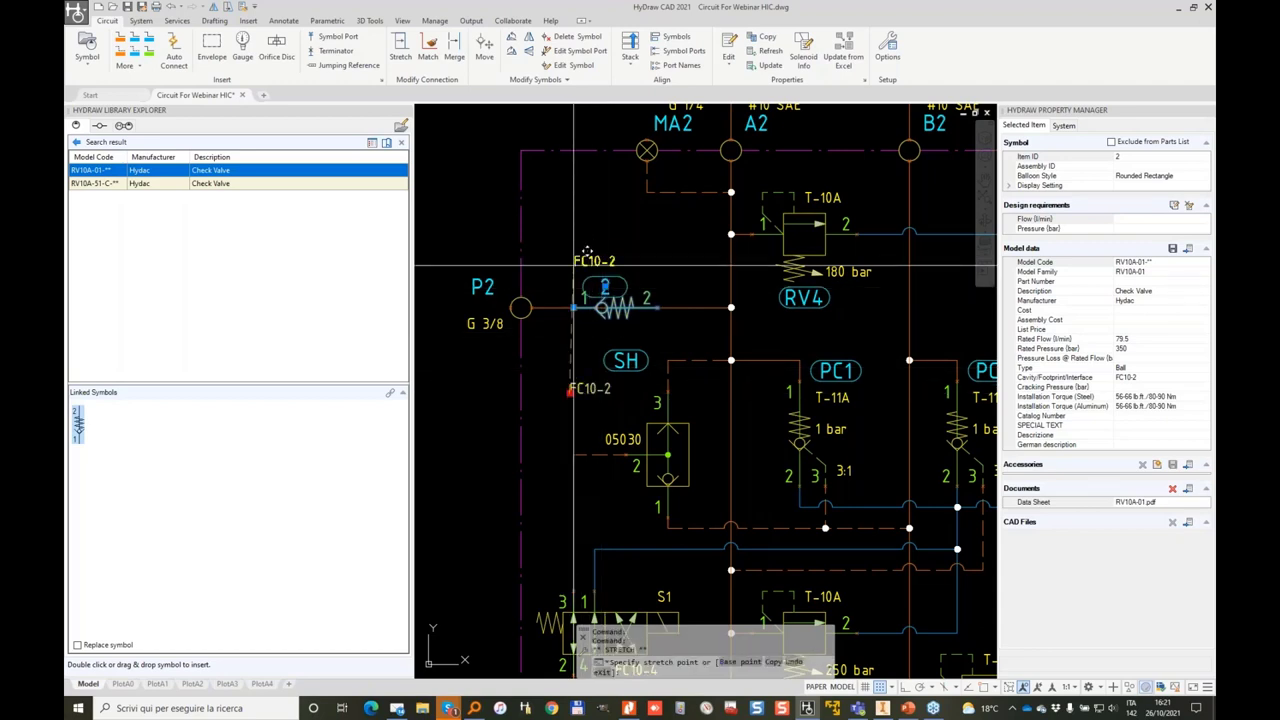
{"action": "left_click", "coordinate": [573, 265]}
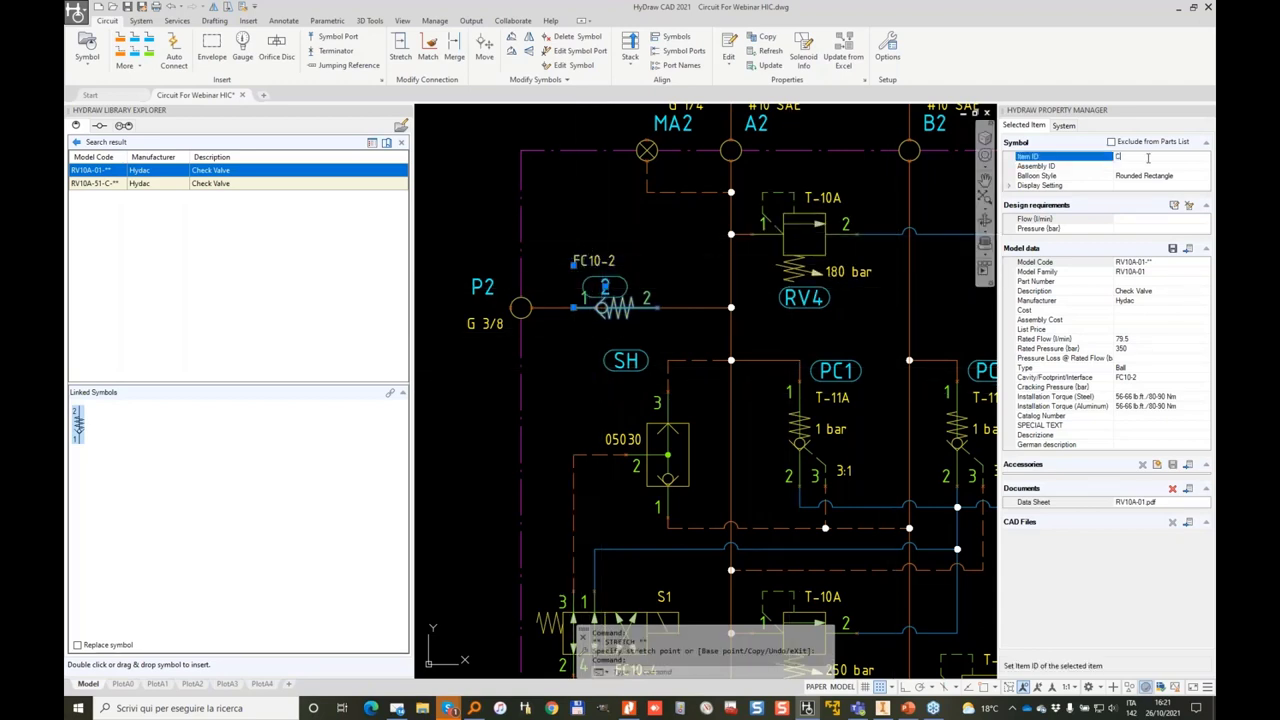
{"action": "key", "text": "Return"}
{"action": "key", "text": "Escape"}
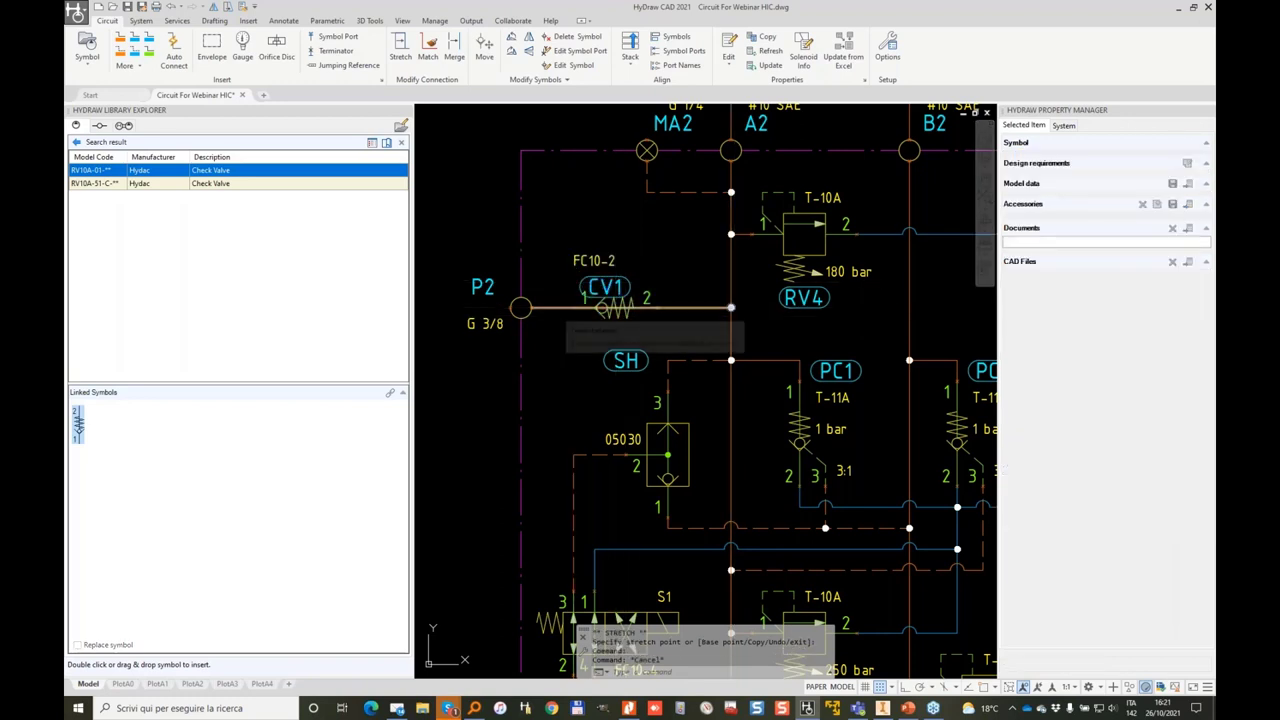
Delete the continuous pressure line running through check valve CV1 between port P2 and the A2 line.
{"action": "left_click", "coordinate": [556, 308]}
{"action": "scroll", "coordinate": [624, 306], "scroll_direction": "up", "scroll_amount": 2}
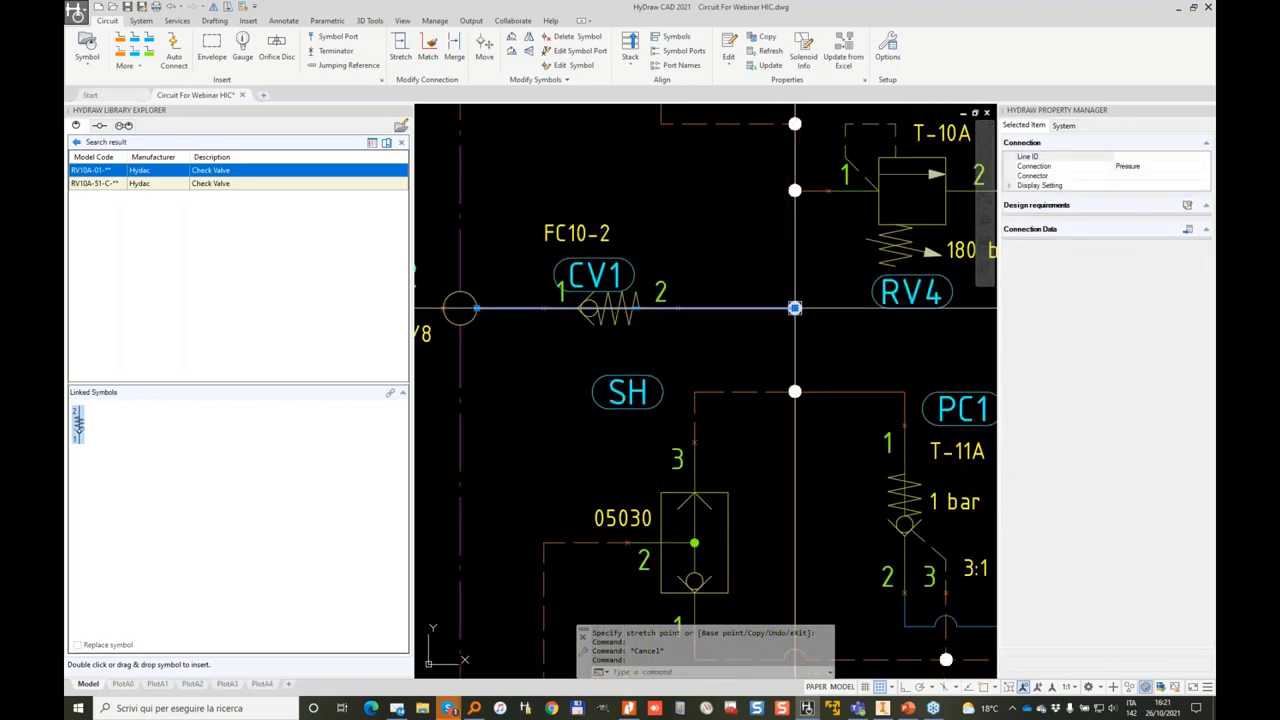
{"action": "left_click", "coordinate": [794, 307]}
{"action": "key", "text": "Escape"}
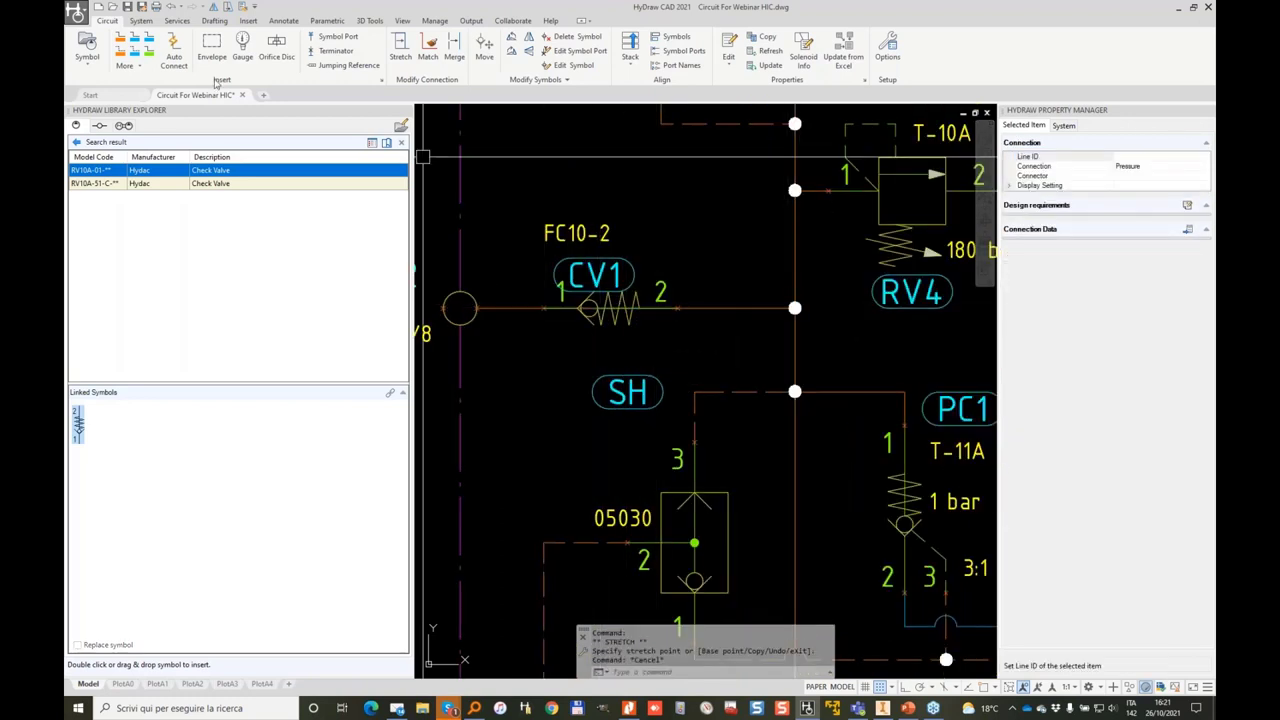
{"action": "key", "text": "Delete"}
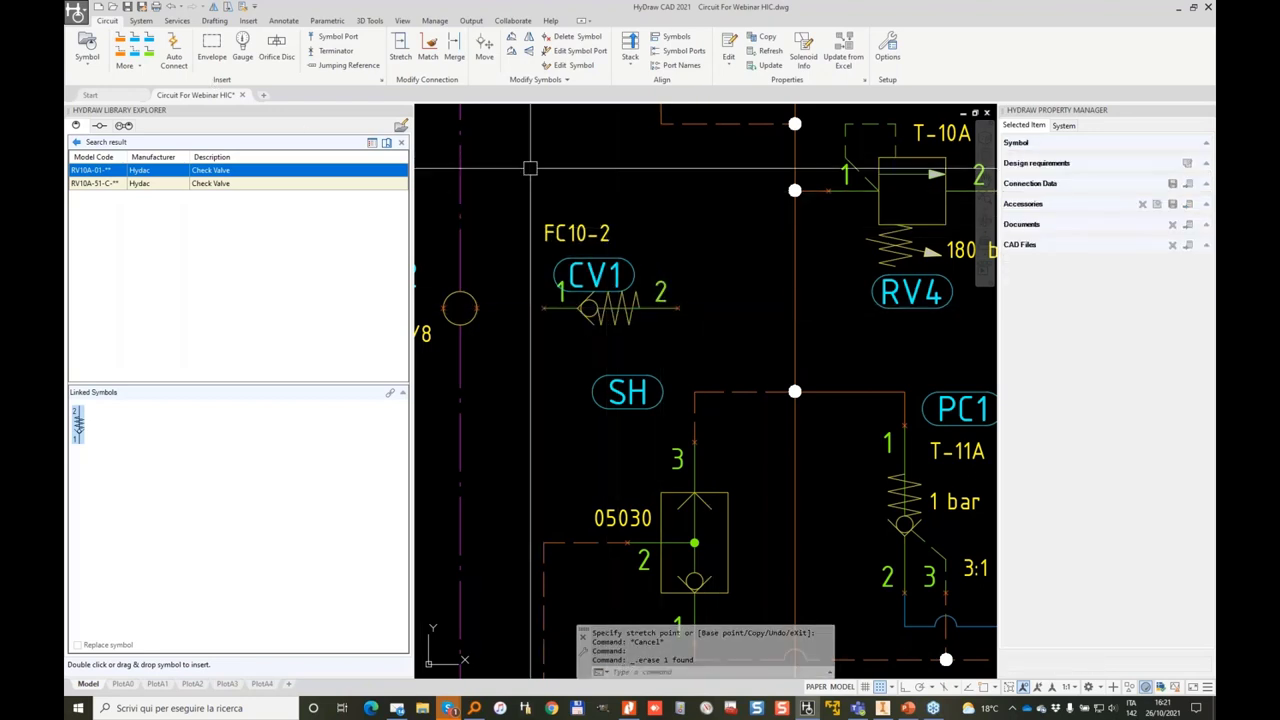
Draw pressure connections from port P2 to port 1 of CV1 and from its port 2 to the A2 line.
{"action": "left_click", "coordinate": [476, 308]}
{"action": "left_click", "coordinate": [543, 307]}
{"action": "left_click", "coordinate": [794, 307]}
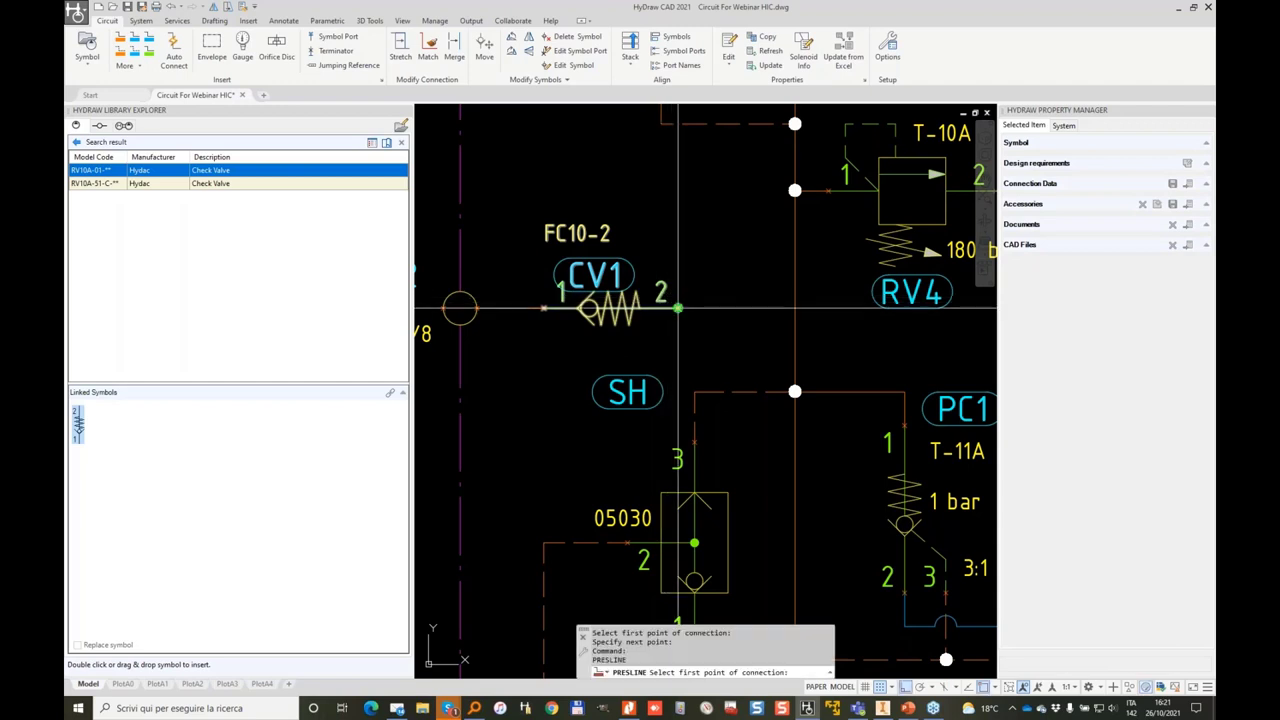
{"action": "scroll", "coordinate": [797, 306], "scroll_direction": "down", "scroll_amount": 4}
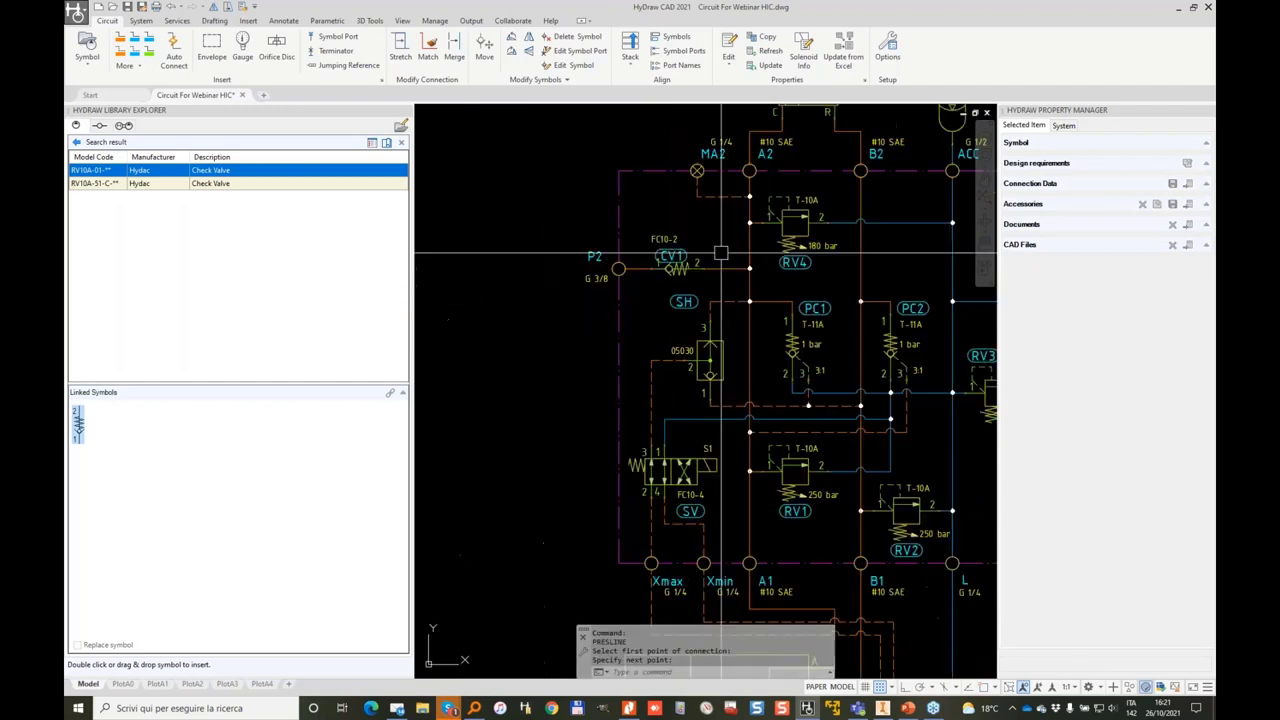
Move the CV1 item balloon clear of the valve symbol, to the right of its FC10-2 cavity label.
{"action": "scroll", "coordinate": [645, 255], "scroll_direction": "up", "scroll_amount": 3}
{"action": "key", "text": "Escape"}
{"action": "left_click", "coordinate": [645, 255]}
{"action": "left_click", "coordinate": [665, 252]}
{"action": "key", "text": "Escape"}
{"action": "scroll", "coordinate": [522, 203], "scroll_direction": "down", "scroll_amount": 4}
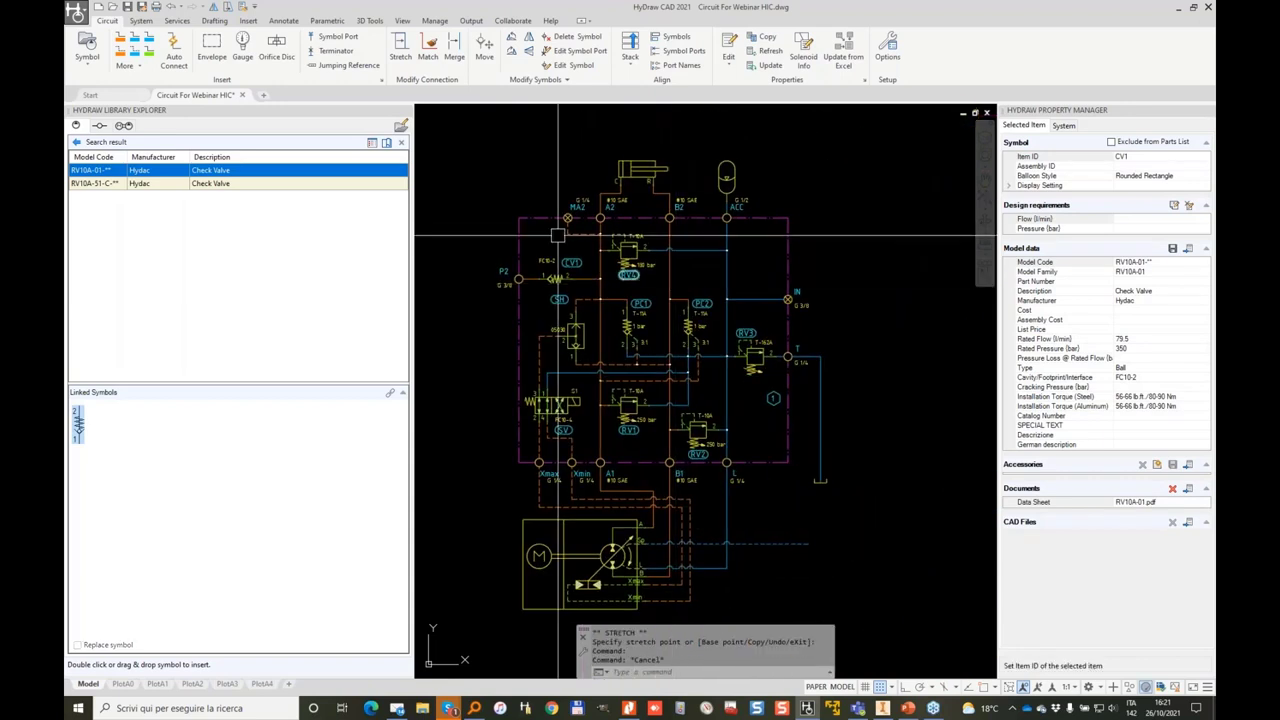
{"action": "key", "text": "Escape"}
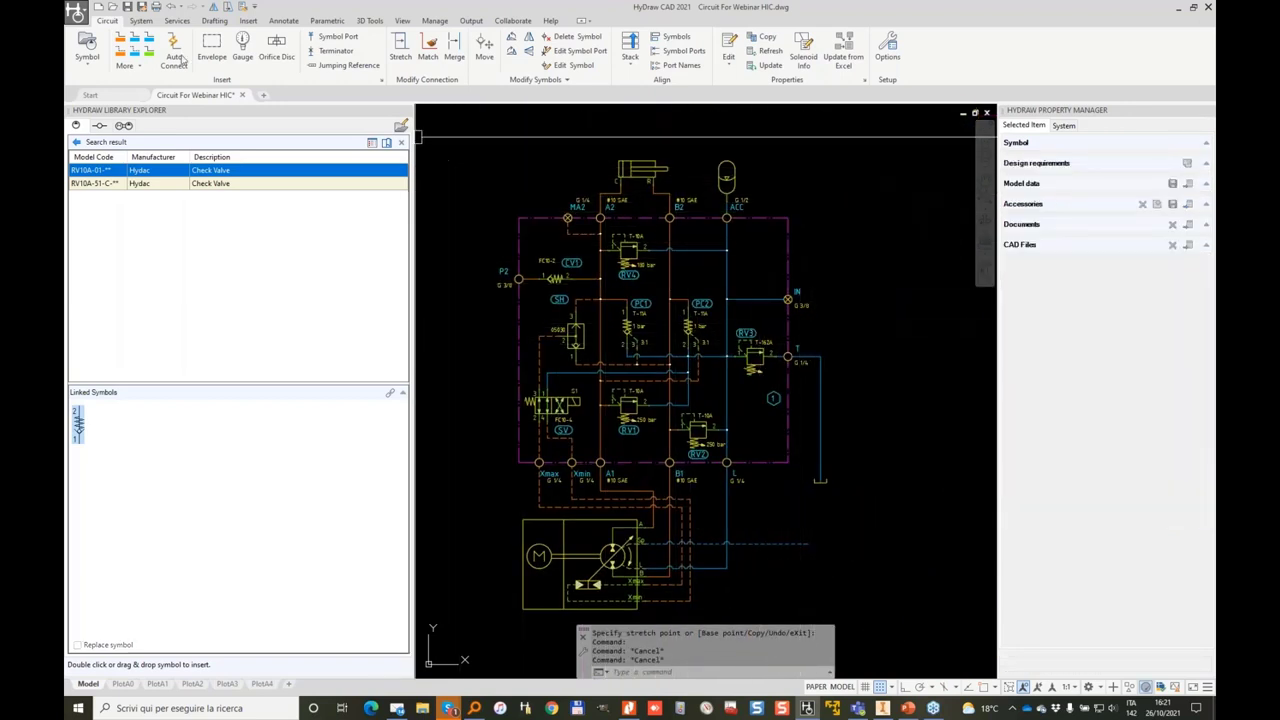
Close the library explorer and recreate the net list for the manifold.
{"action": "left_click", "coordinate": [141, 21]}
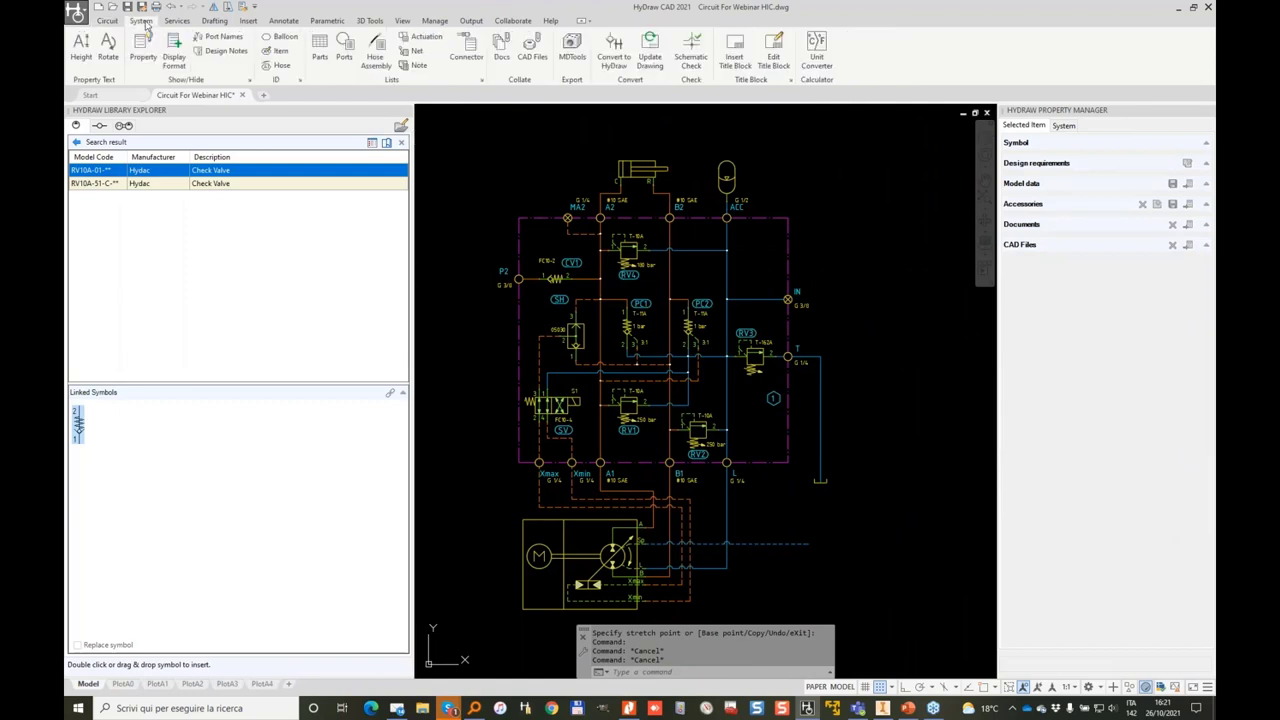
{"action": "left_click", "coordinate": [405, 111]}
{"action": "left_click", "coordinate": [412, 51]}
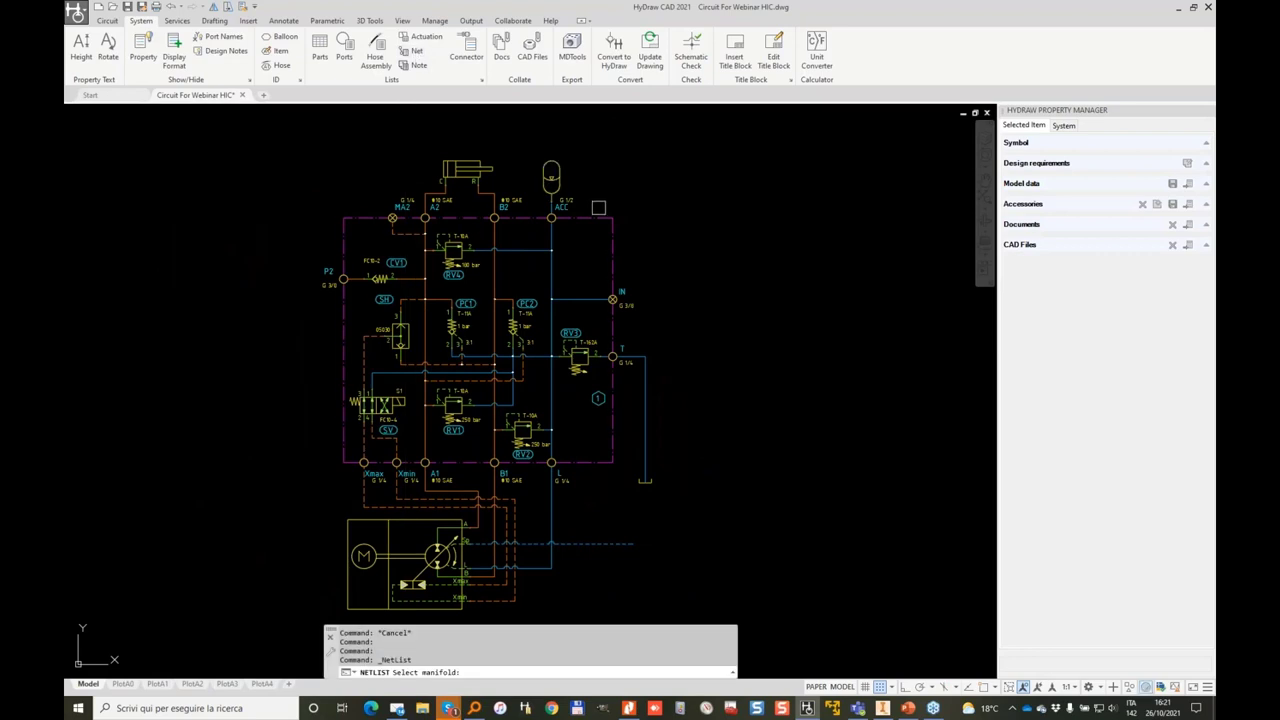
{"action": "left_click", "coordinate": [598, 216]}
{"action": "key", "text": "Return"}
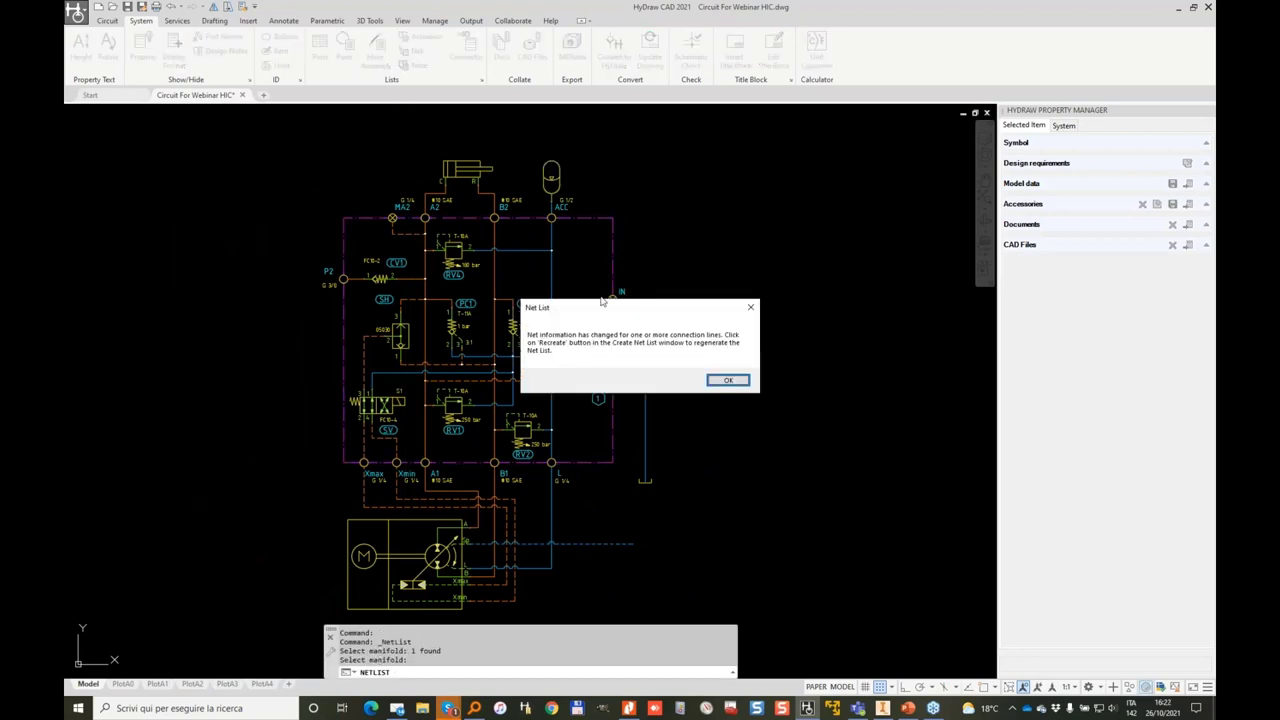
{"action": "left_click", "coordinate": [728, 379]}
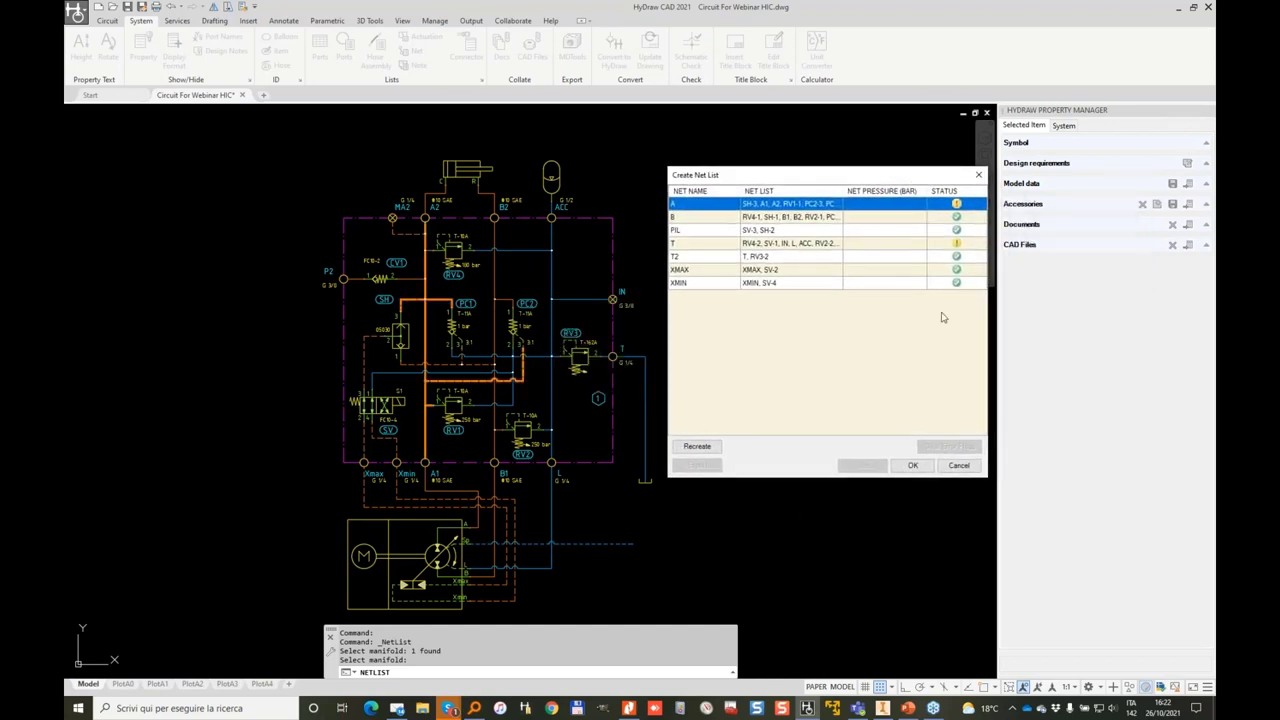
{"action": "left_click", "coordinate": [695, 447]}
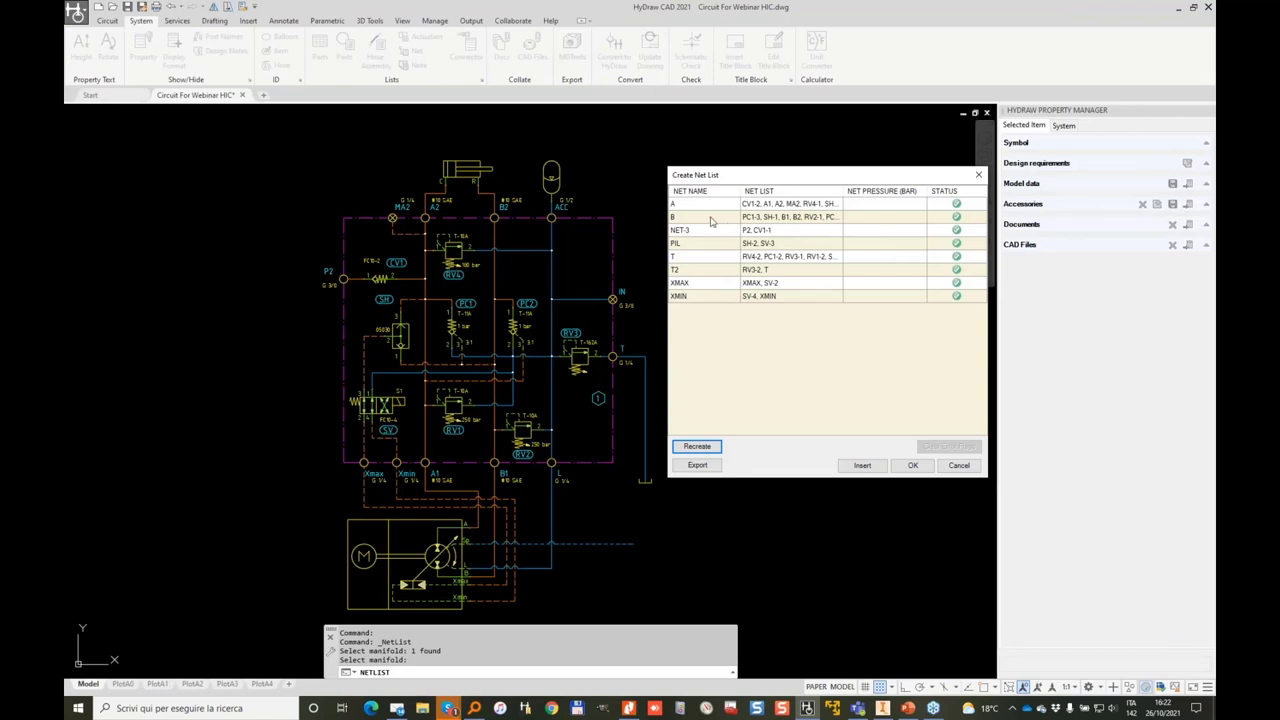
Compare the lines belonging to nets A and B by highlighting them alternately in the schematic.
{"action": "left_click", "coordinate": [699, 206]}
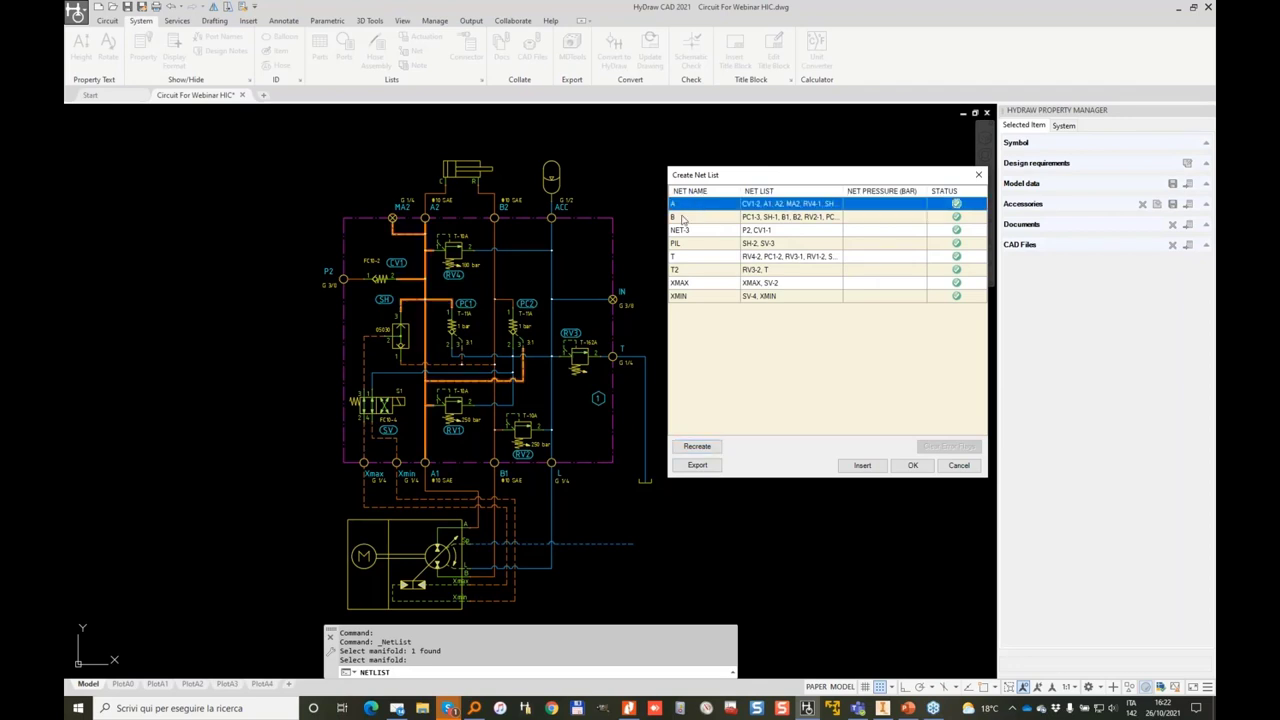
{"action": "left_click", "coordinate": [683, 219]}
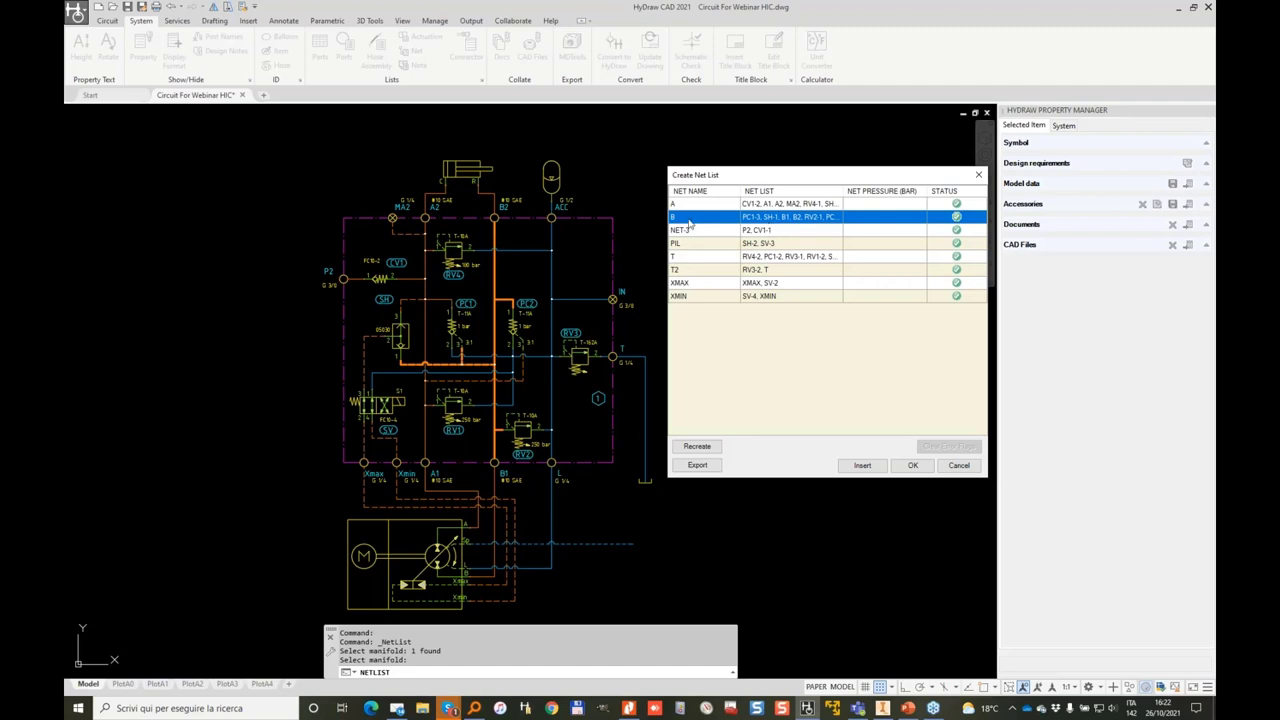
{"action": "left_click", "coordinate": [792, 203]}
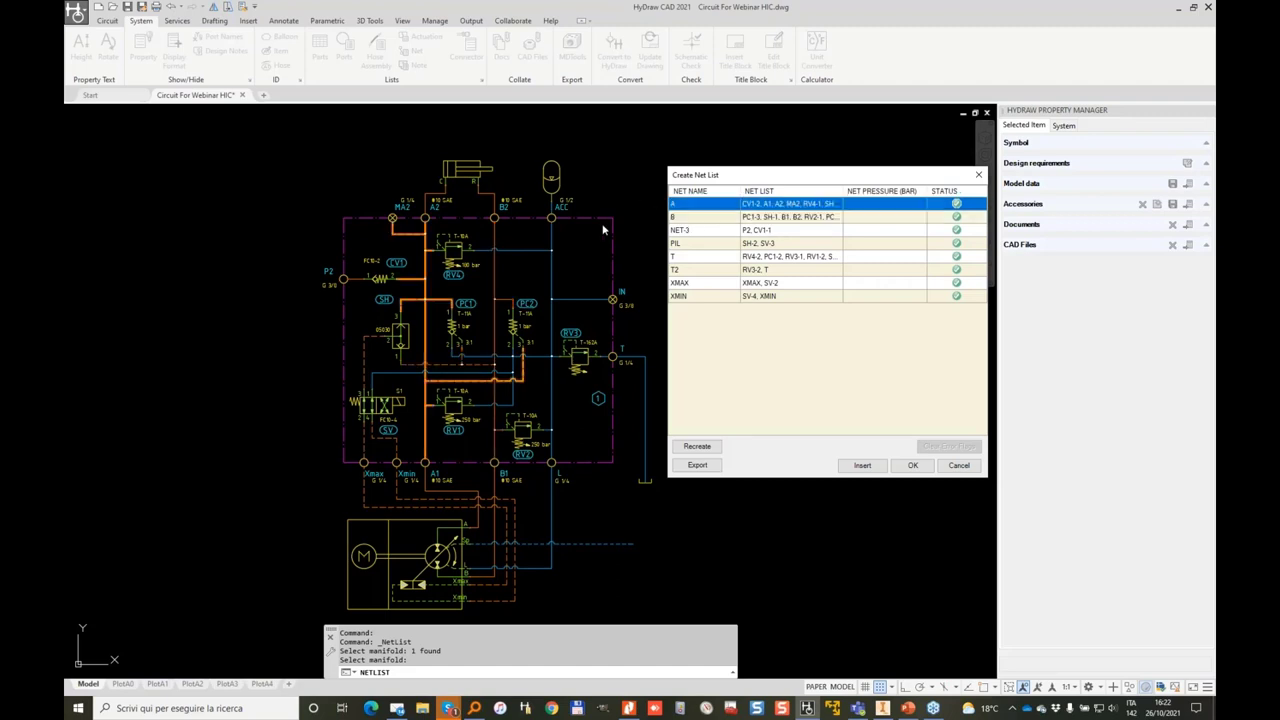
{"action": "left_click", "coordinate": [777, 217]}
{"action": "left_click", "coordinate": [705, 203]}
{"action": "left_click", "coordinate": [752, 218]}
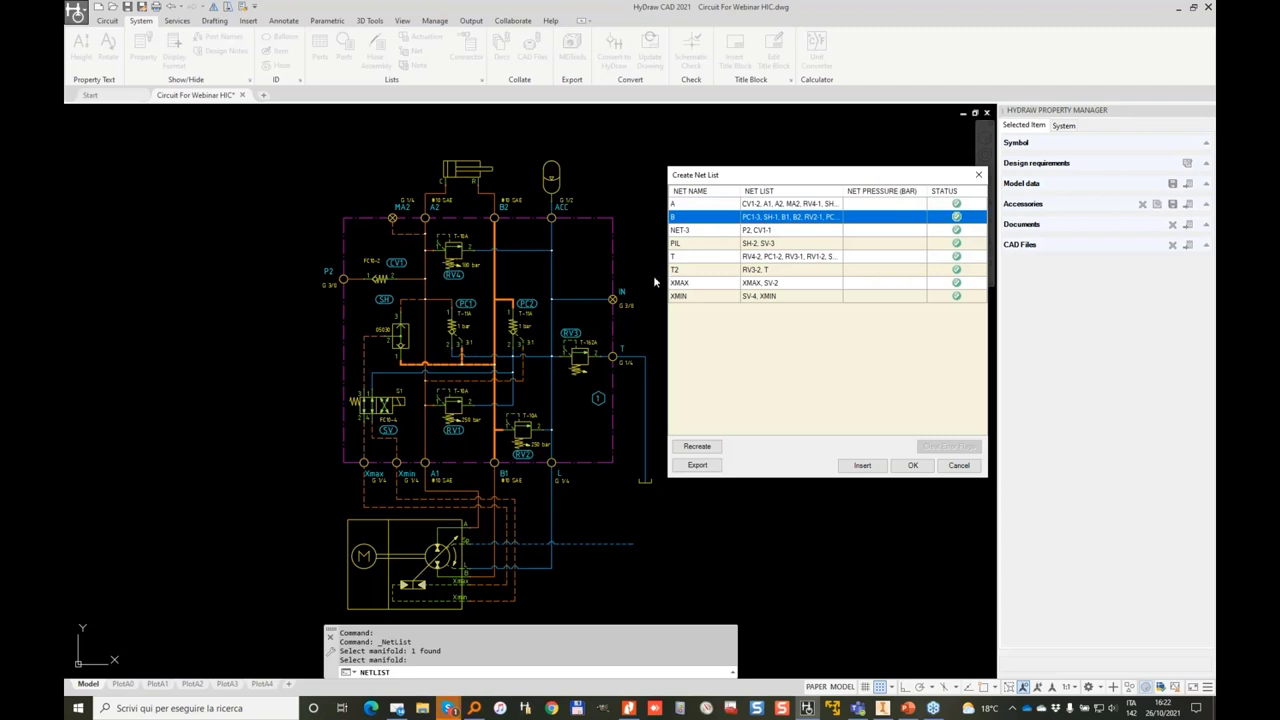
Rename the net NET-3, connecting port P2 and CV1 port 1, as P2.
{"action": "left_click", "coordinate": [705, 232]}
{"action": "left_click", "coordinate": [705, 233]}
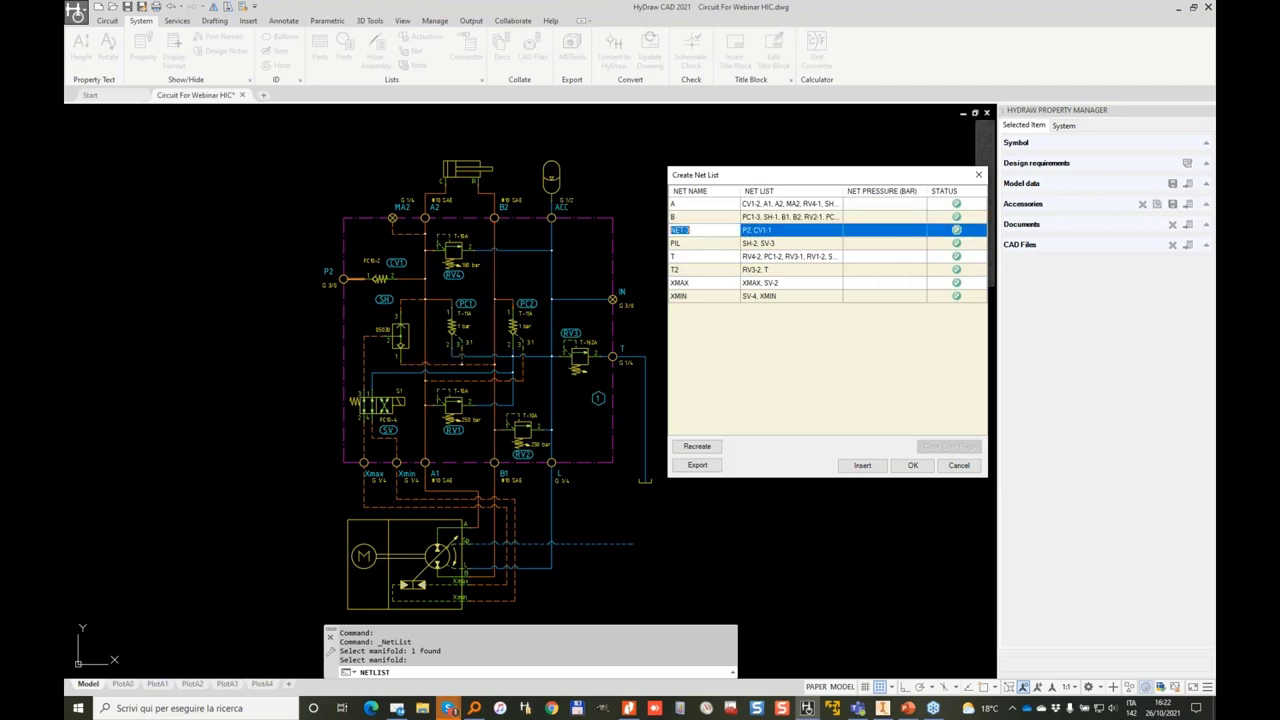
{"action": "type", "text": "P2"}
{"action": "left_click", "coordinate": [706, 246]}
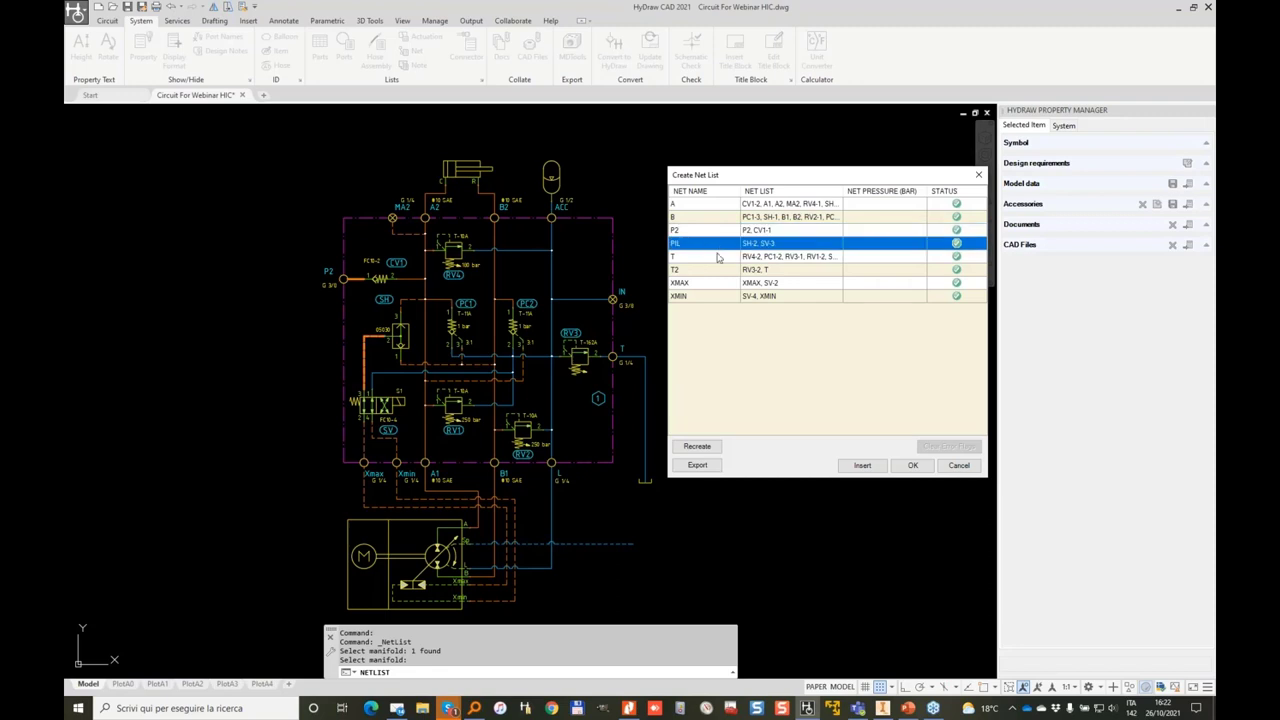
Review the nets one by one through their highlighted lines in the schematic and accept the net list.
{"action": "left_click", "coordinate": [717, 257]}
{"action": "left_click", "coordinate": [720, 270]}
{"action": "left_click", "coordinate": [720, 283]}
{"action": "left_click", "coordinate": [716, 296]}
{"action": "left_click", "coordinate": [715, 204]}
{"action": "left_click", "coordinate": [713, 217]}
{"action": "left_click", "coordinate": [708, 257]}
{"action": "left_click", "coordinate": [706, 283]}
{"action": "left_click", "coordinate": [700, 297]}
{"action": "left_click", "coordinate": [707, 257]}
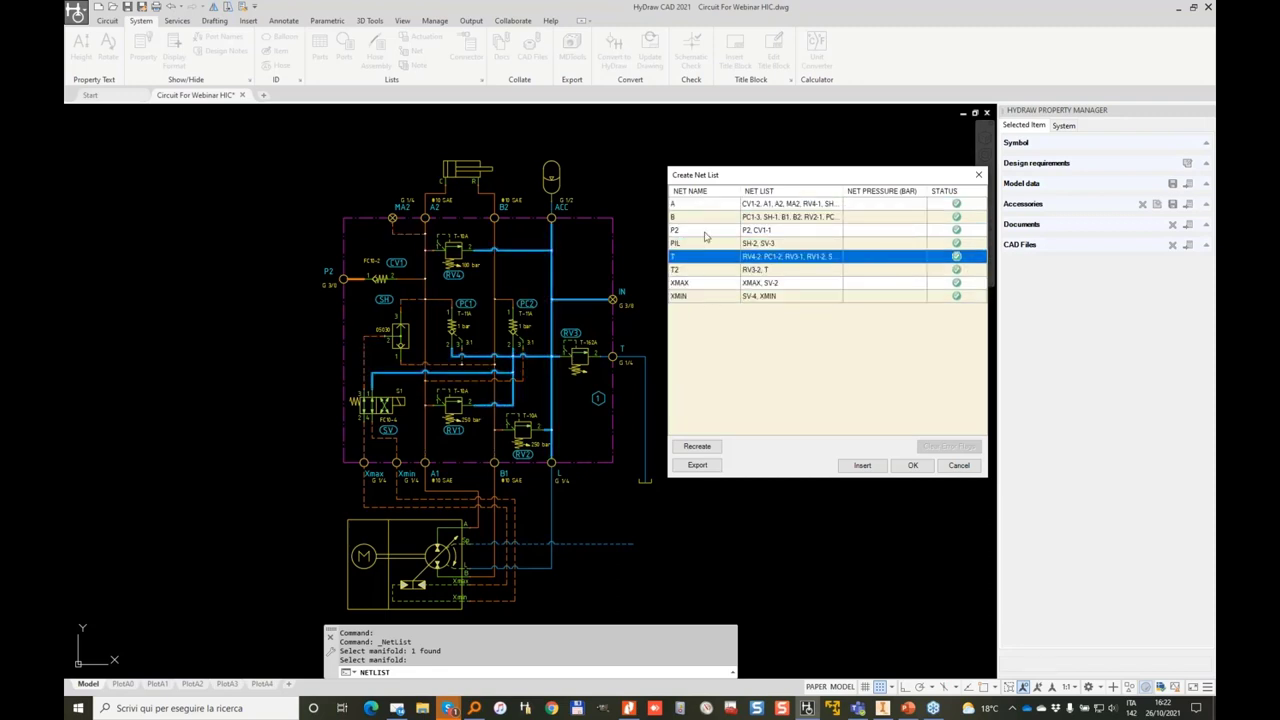
{"action": "left_click", "coordinate": [704, 231]}
{"action": "left_click", "coordinate": [702, 245]}
{"action": "left_click", "coordinate": [705, 218]}
{"action": "left_click", "coordinate": [711, 205]}
{"action": "left_click", "coordinate": [712, 257]}
{"action": "left_click", "coordinate": [718, 283]}
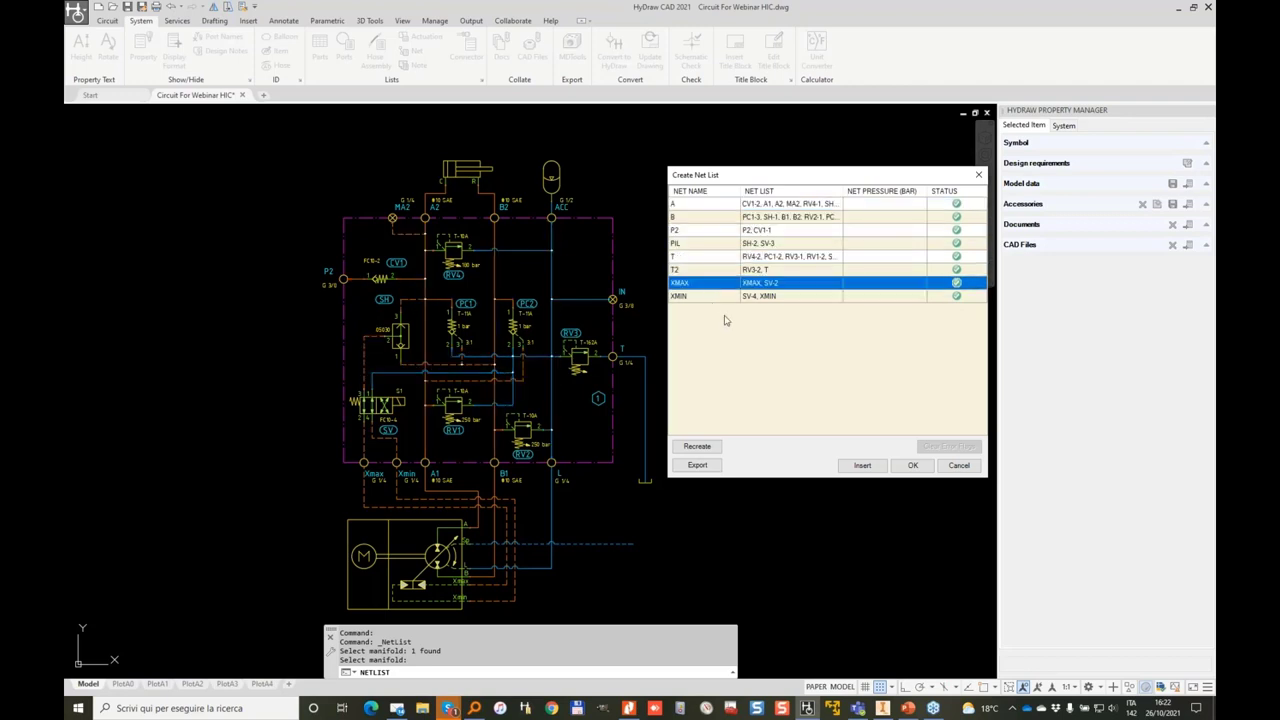
{"action": "left_click", "coordinate": [913, 467]}
Export the manifold with all its components to an MDTools input file named Circuit_01.xml in the 12_MDTools folder.
{"action": "left_click", "coordinate": [572, 45]}
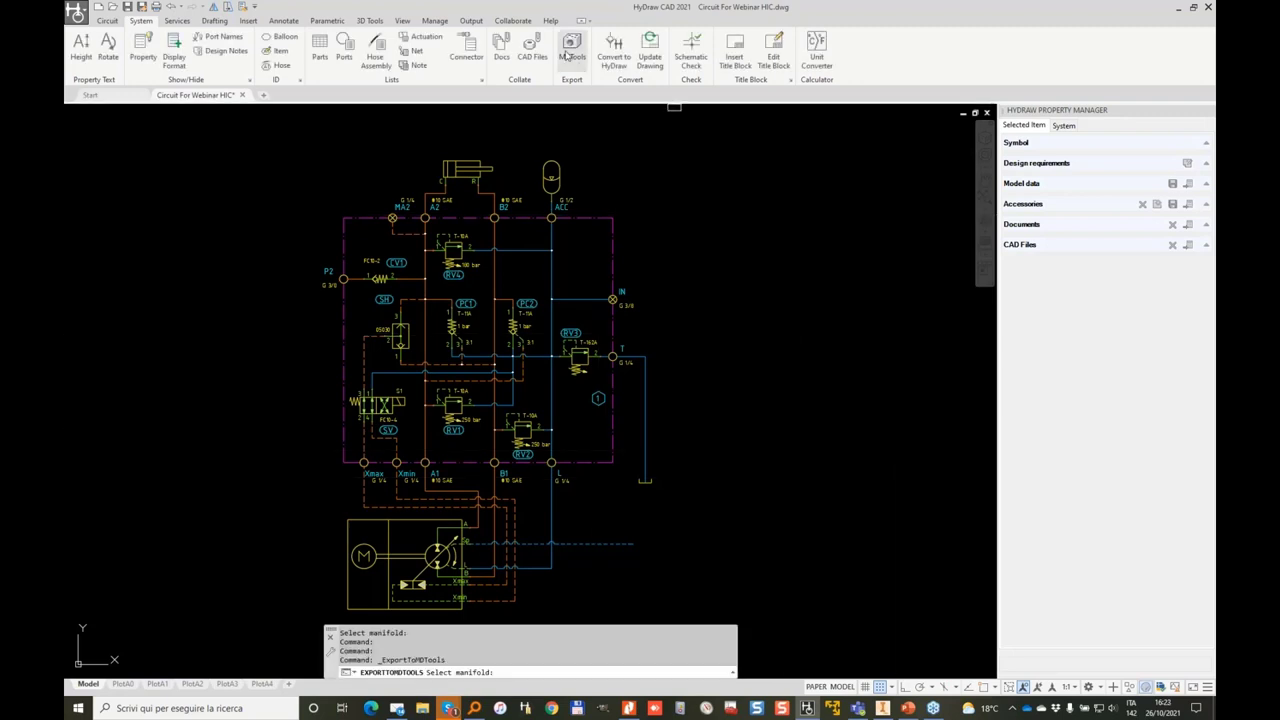
{"action": "left_click", "coordinate": [634, 191]}
{"action": "left_click", "coordinate": [323, 545]}
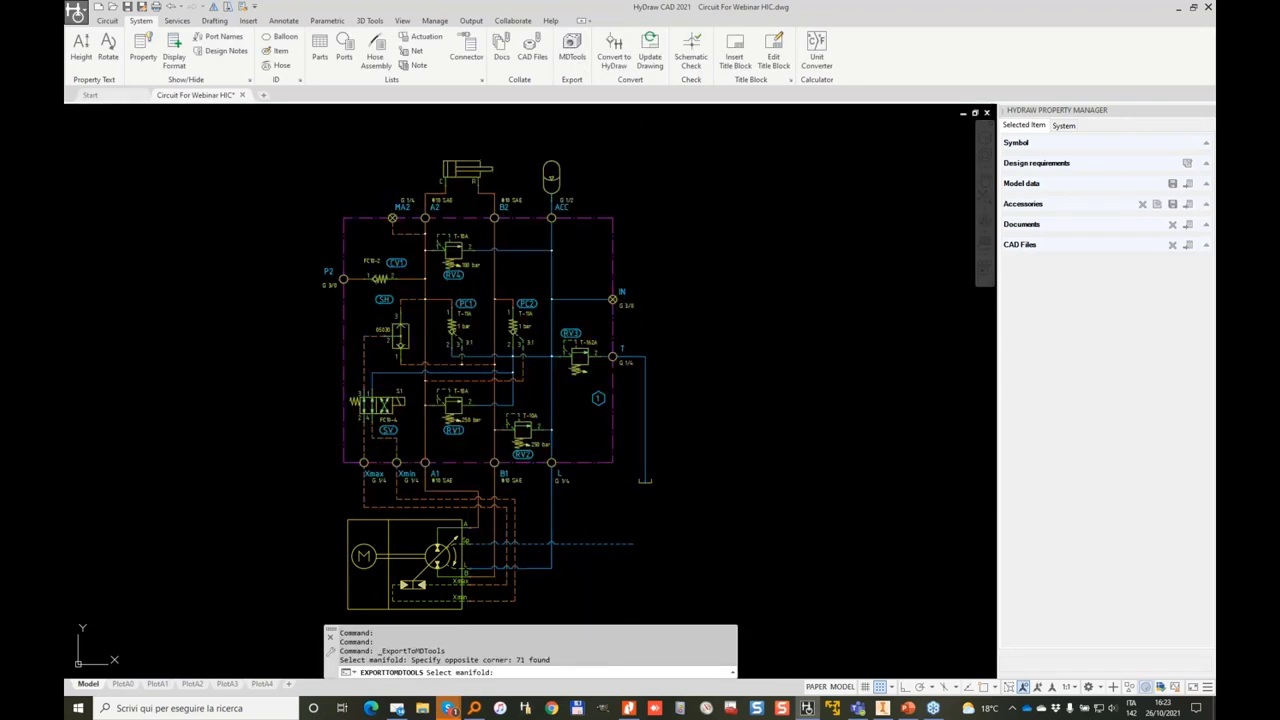
{"action": "key", "text": "Return"}
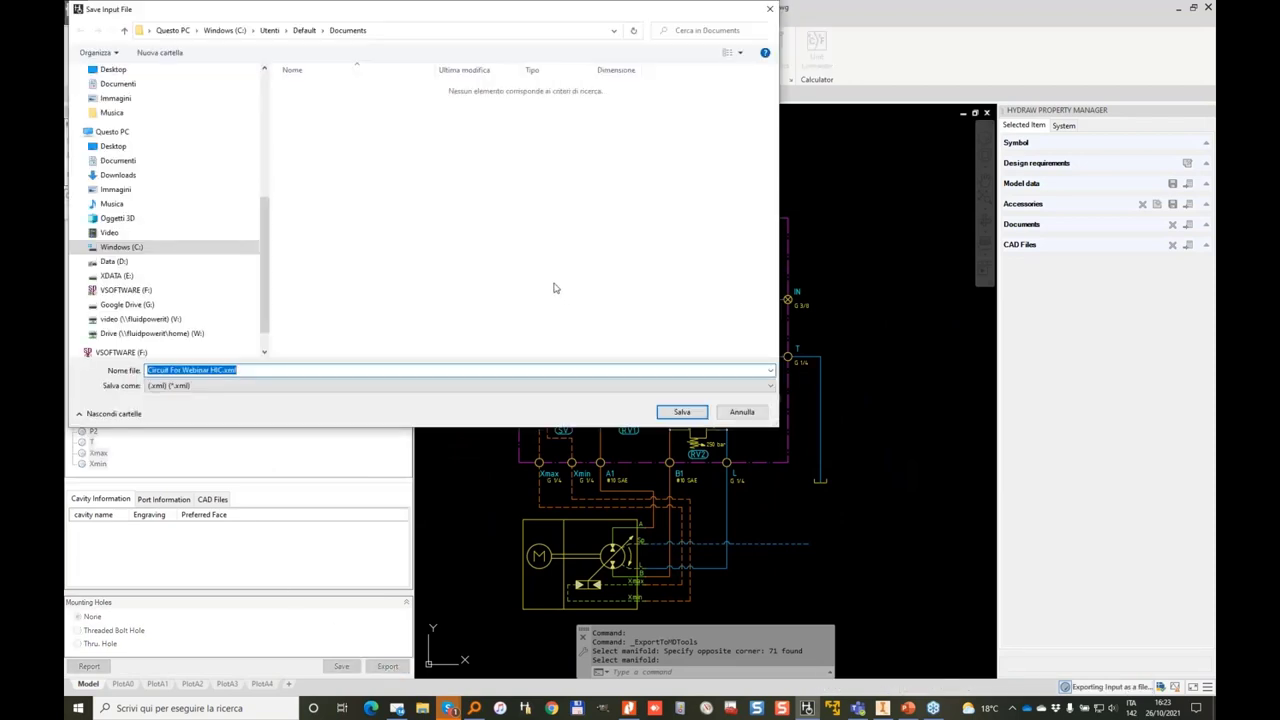
{"action": "scroll", "coordinate": [170, 170], "scroll_direction": "up", "scroll_amount": 5}
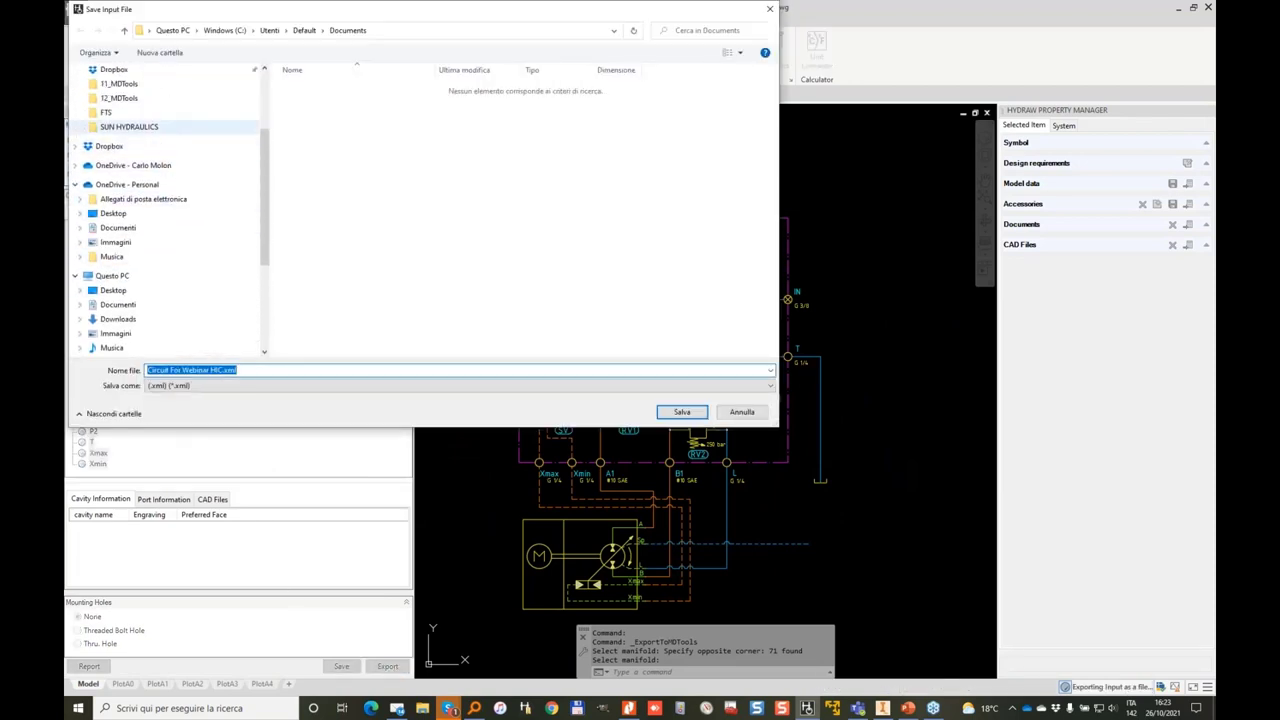
{"action": "left_click", "coordinate": [119, 98]}
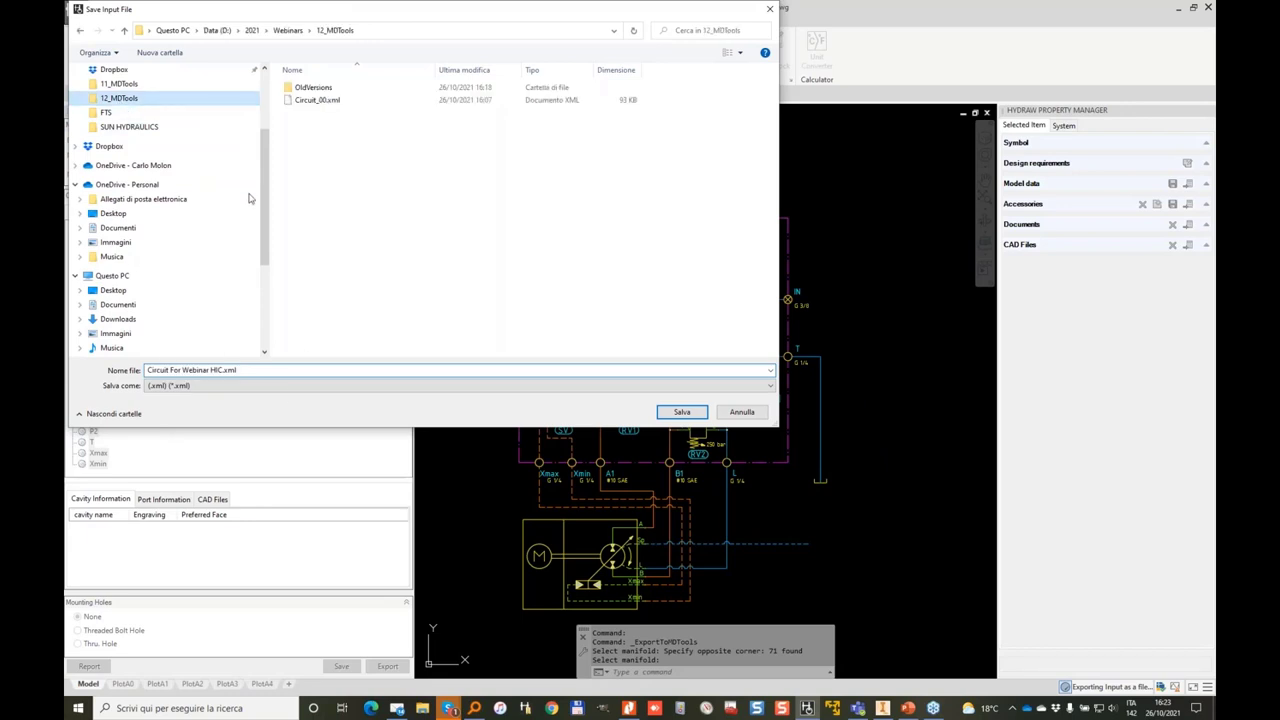
{"action": "left_click", "coordinate": [317, 100]}
{"action": "left_click", "coordinate": [186, 369]}
{"action": "left_click", "coordinate": [186, 369]}
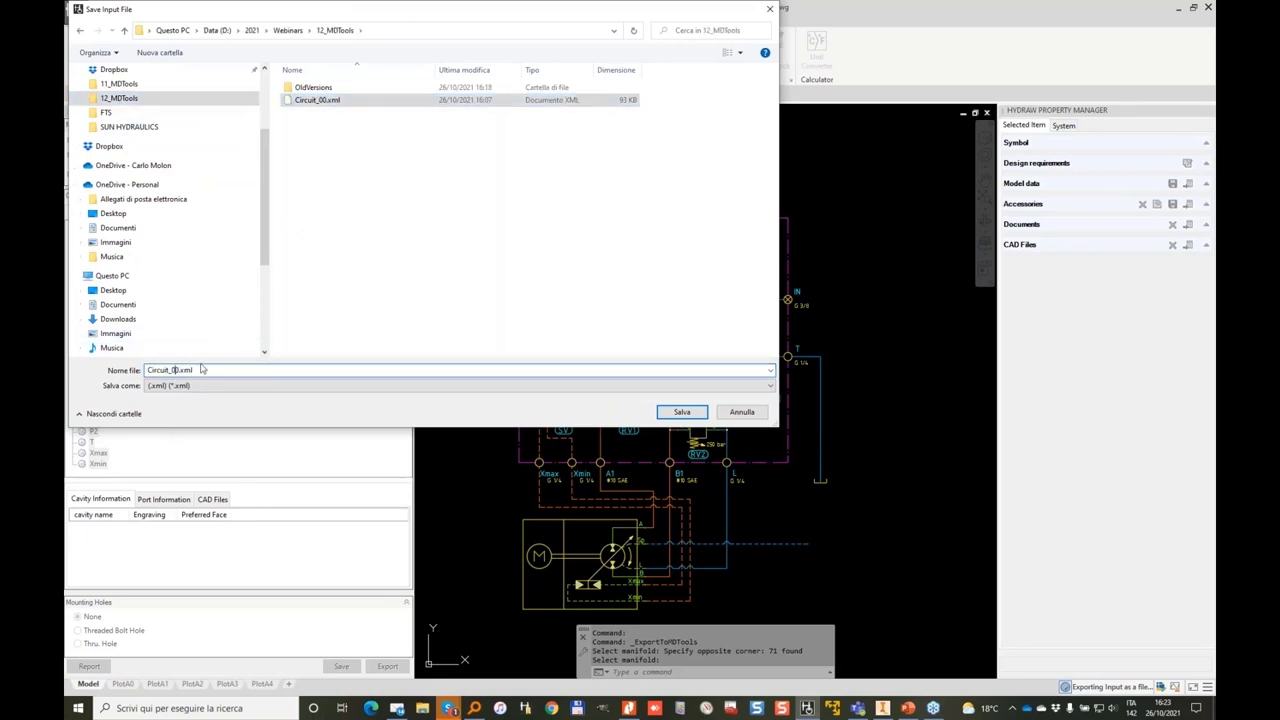
{"action": "key", "text": "Return"}
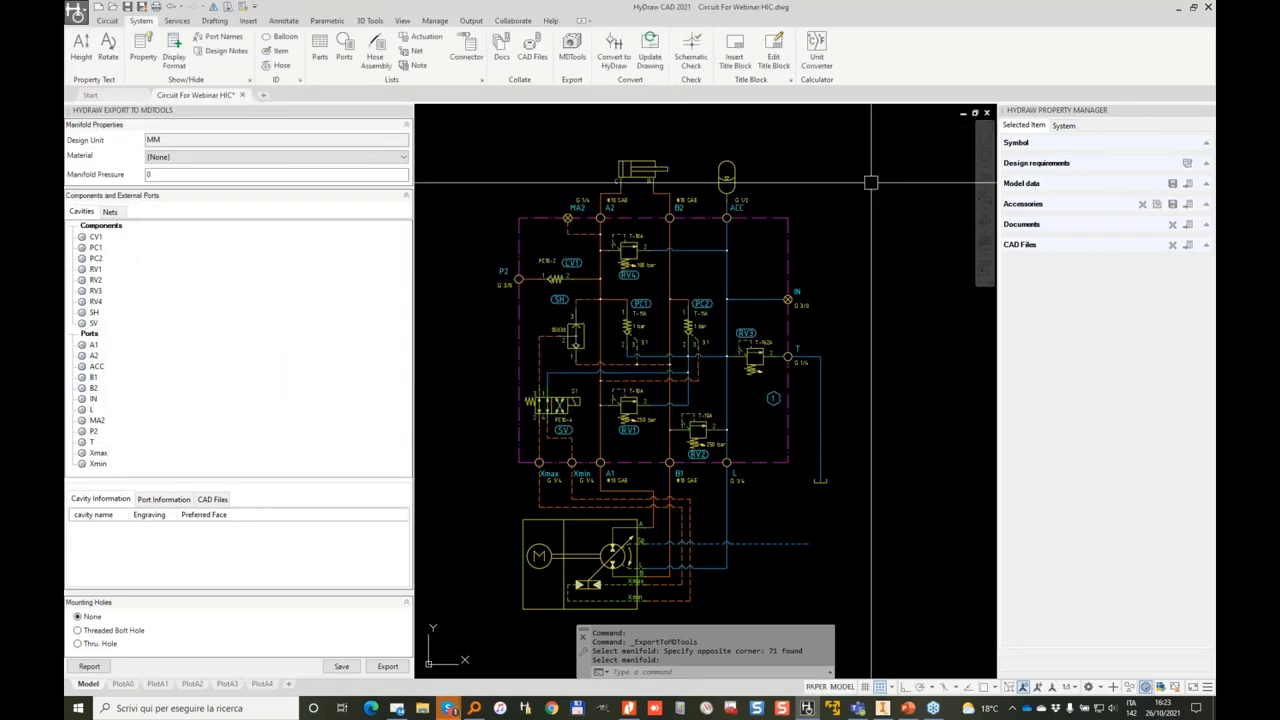
Switch to Inventor and load Circuit_01.xml from the 12_MDTools folder as the block's HyDraw schematic in MDTools.
{"action": "left_click", "coordinate": [1179, 12]}
{"action": "left_click", "coordinate": [180, 108]}
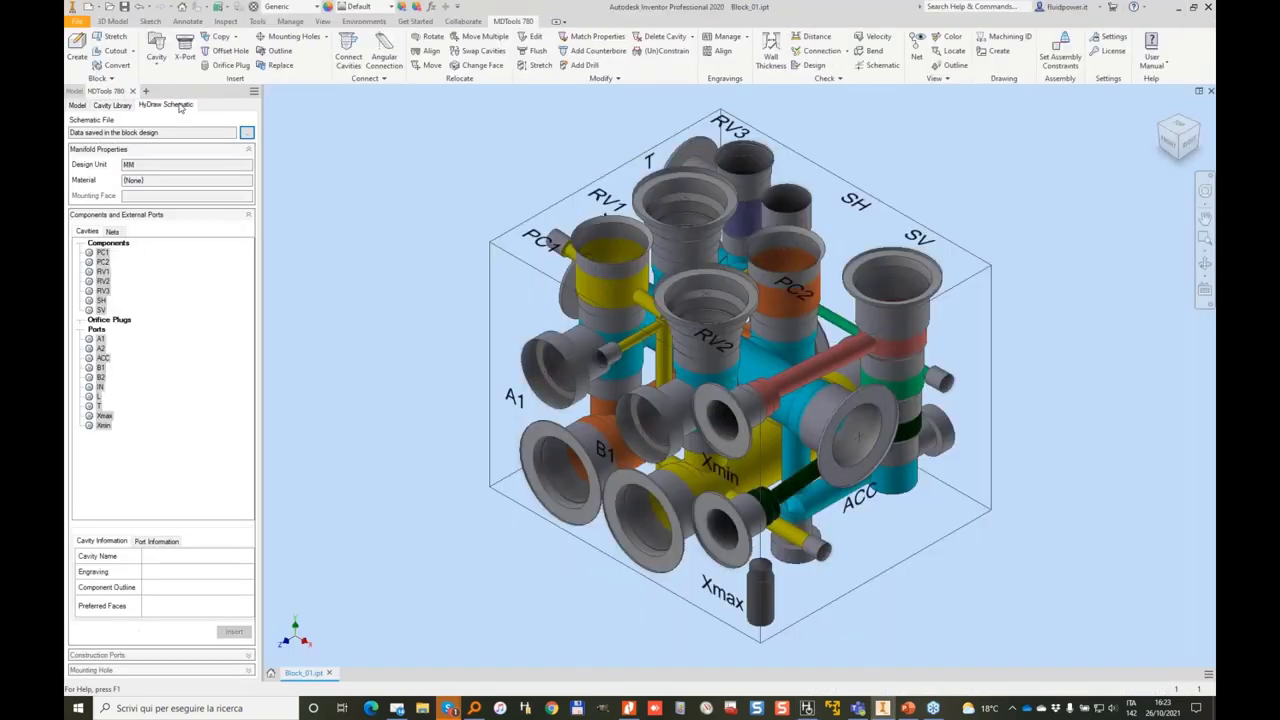
{"action": "left_click", "coordinate": [247, 133]}
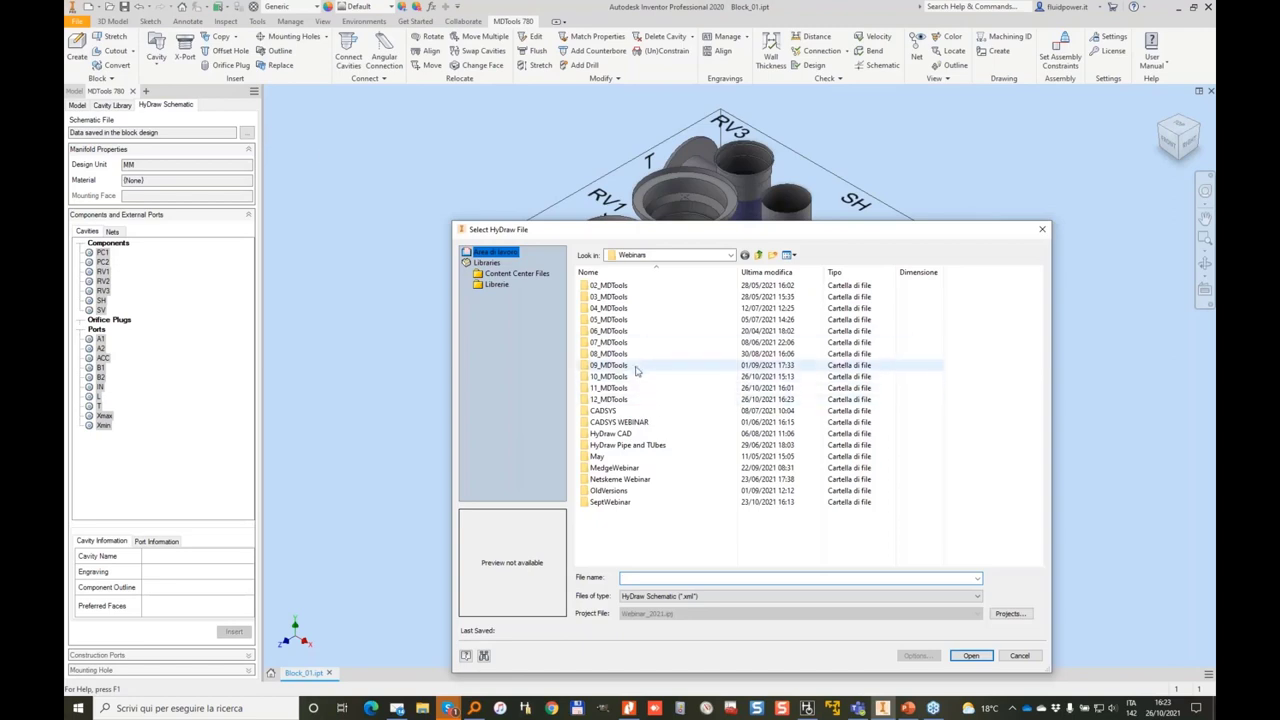
{"action": "double_click", "coordinate": [622, 399]}
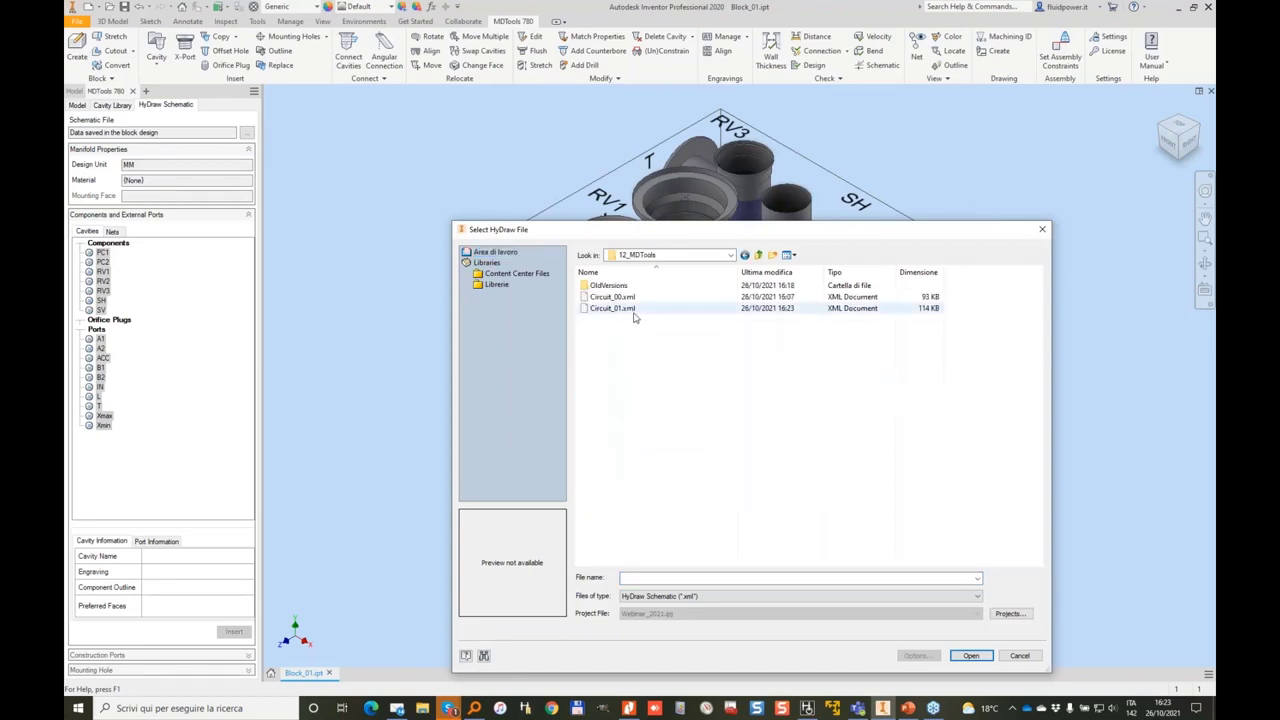
{"action": "double_click", "coordinate": [630, 310]}
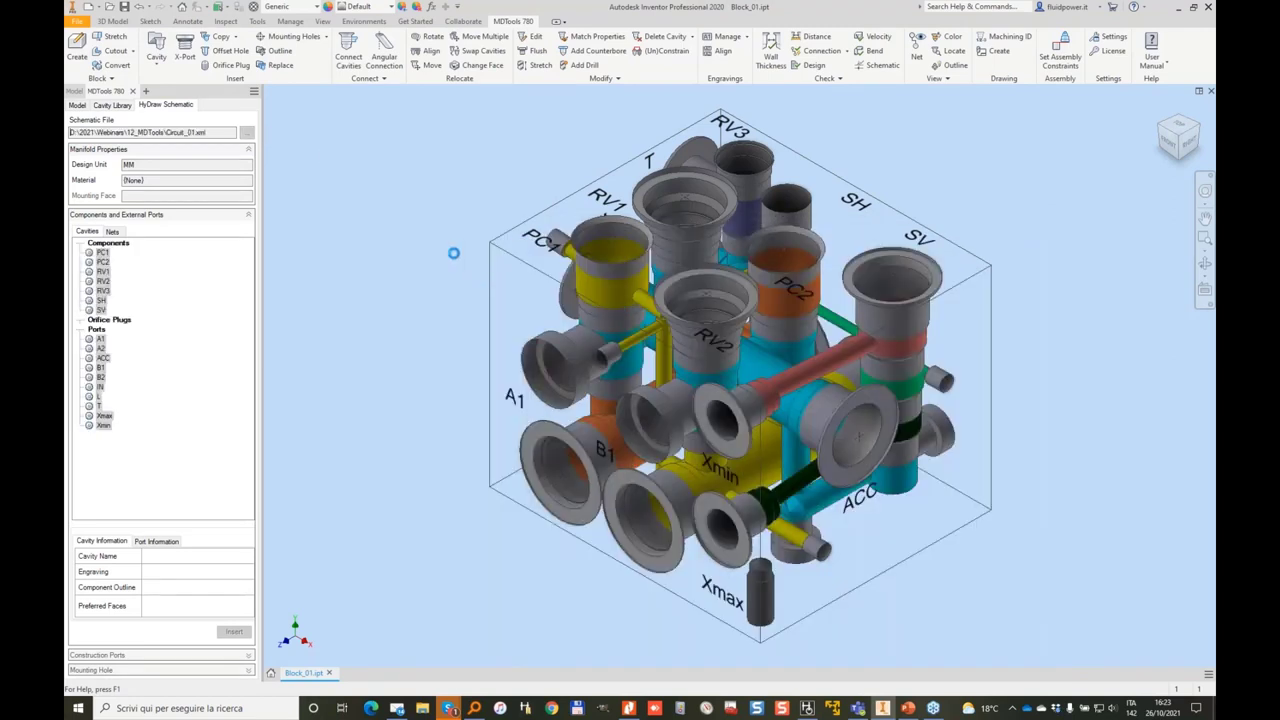
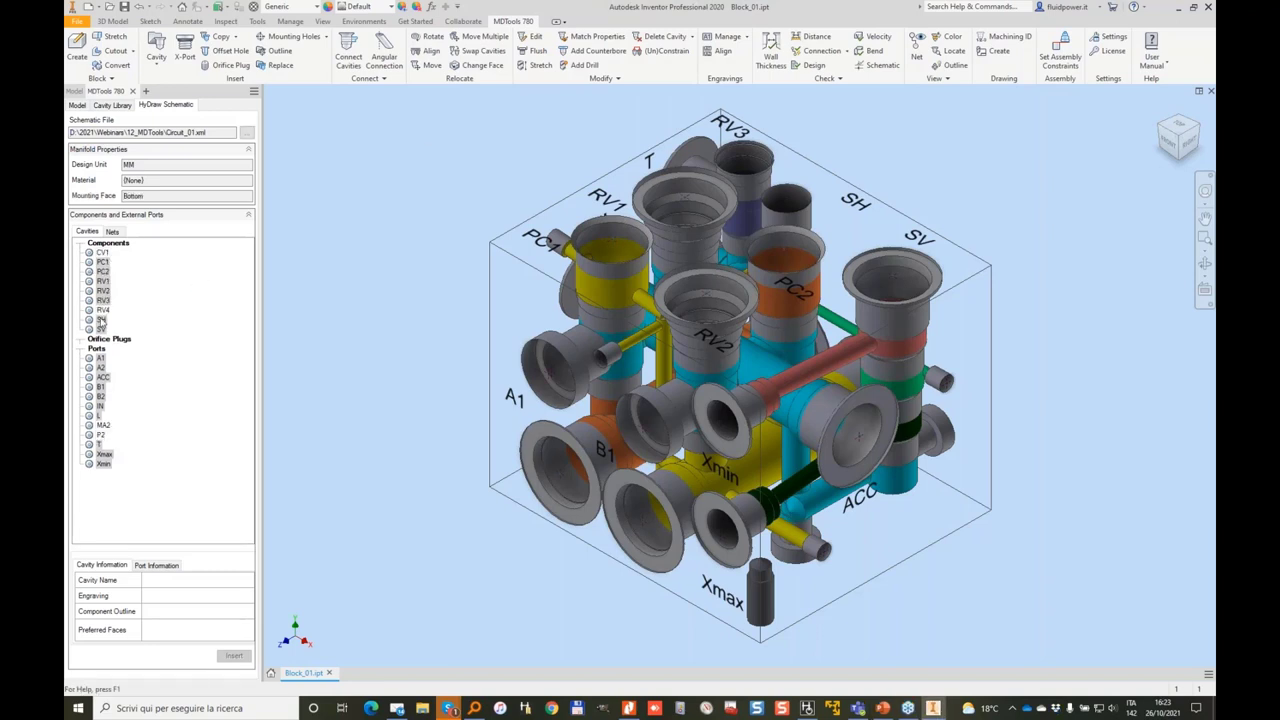
Check the manifold block against the loaded schematic for missing components, wrong cavities and wrong net names.
{"action": "left_click", "coordinate": [872, 65]}
{"action": "left_click", "coordinate": [274, 342]}
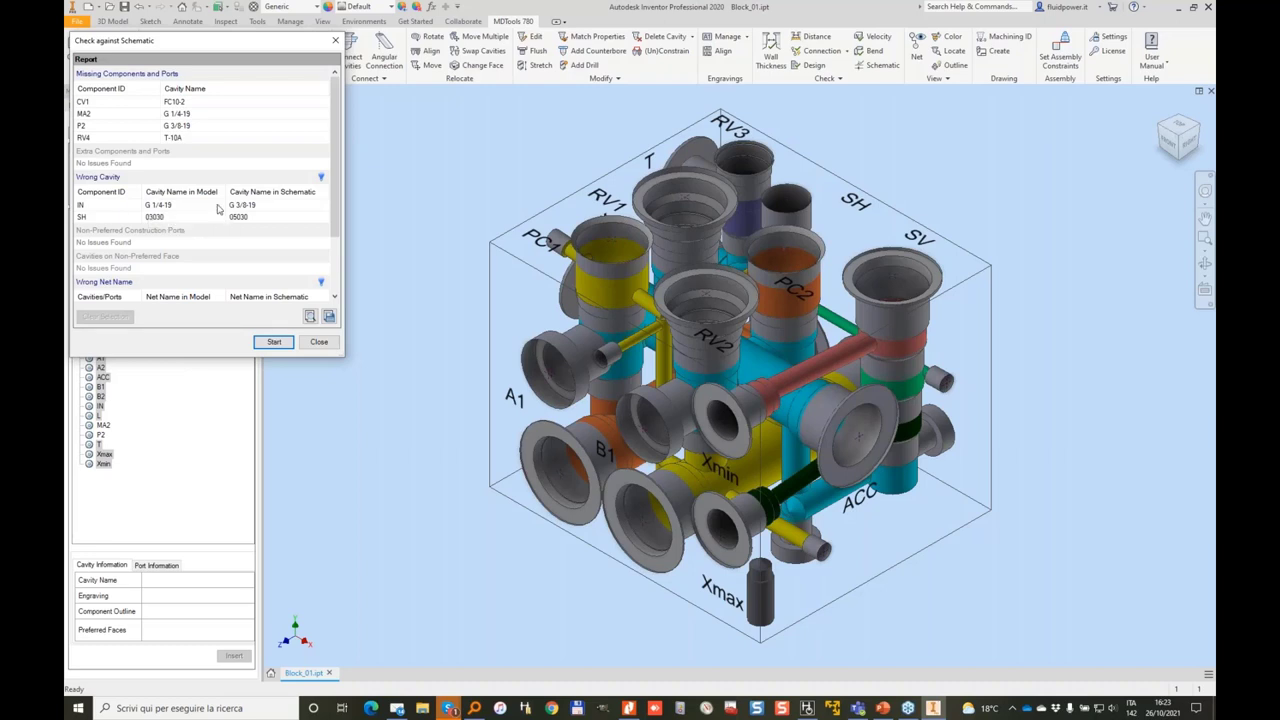
{"action": "left_click", "coordinate": [318, 342]}
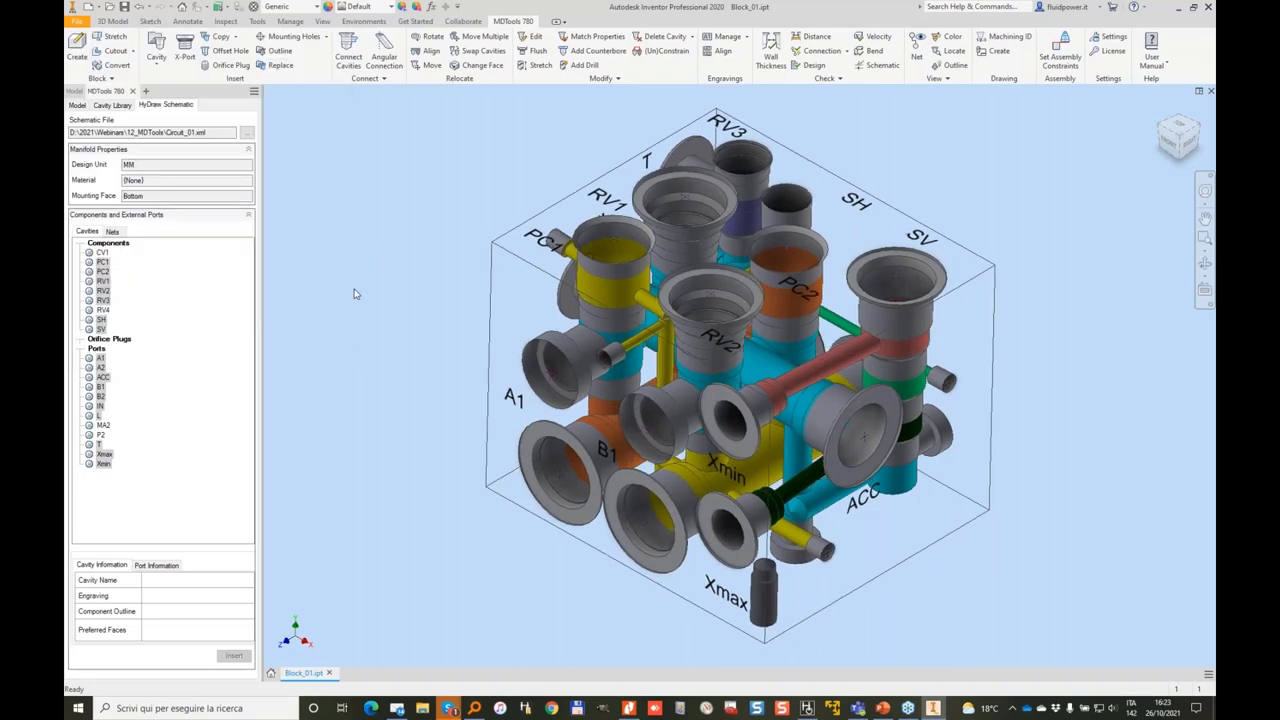
Replace the IN port cavity with G 3/8-19 from the 0-BSP PORTS ISO 1179-1 library, without retaining the spot face depth.
{"action": "left_click", "coordinate": [281, 66]}
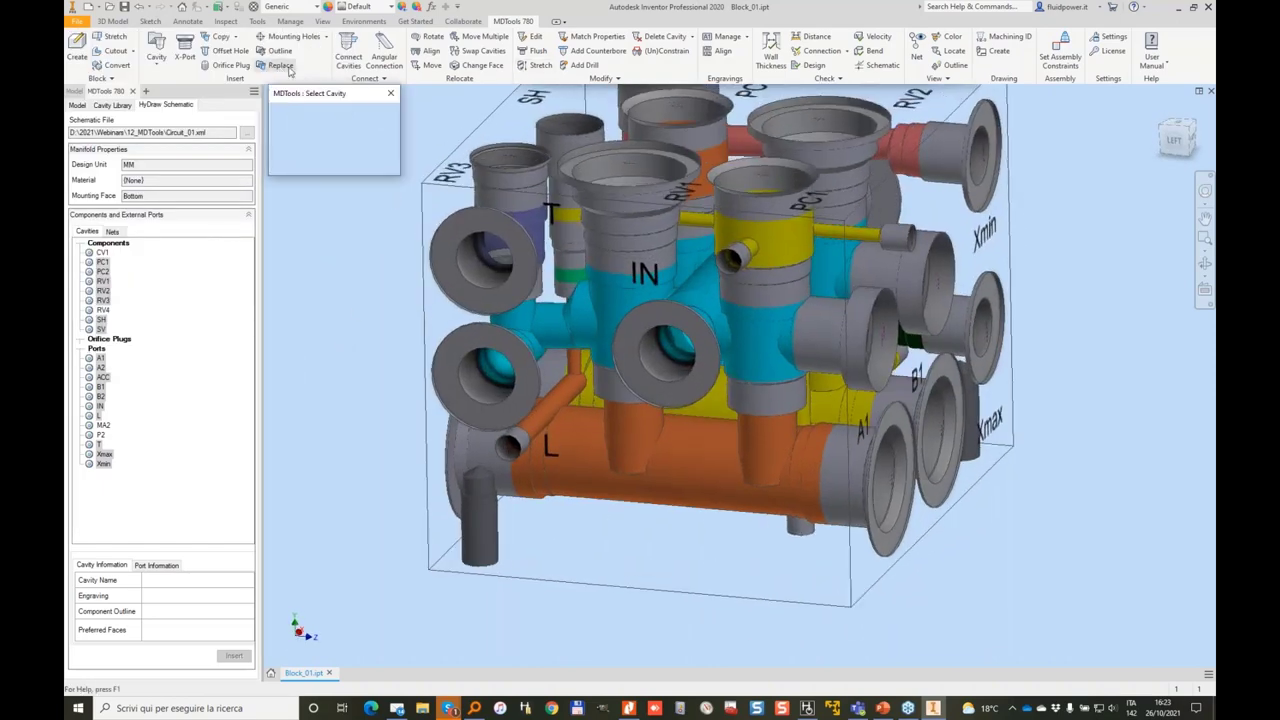
{"action": "left_click", "coordinate": [638, 351]}
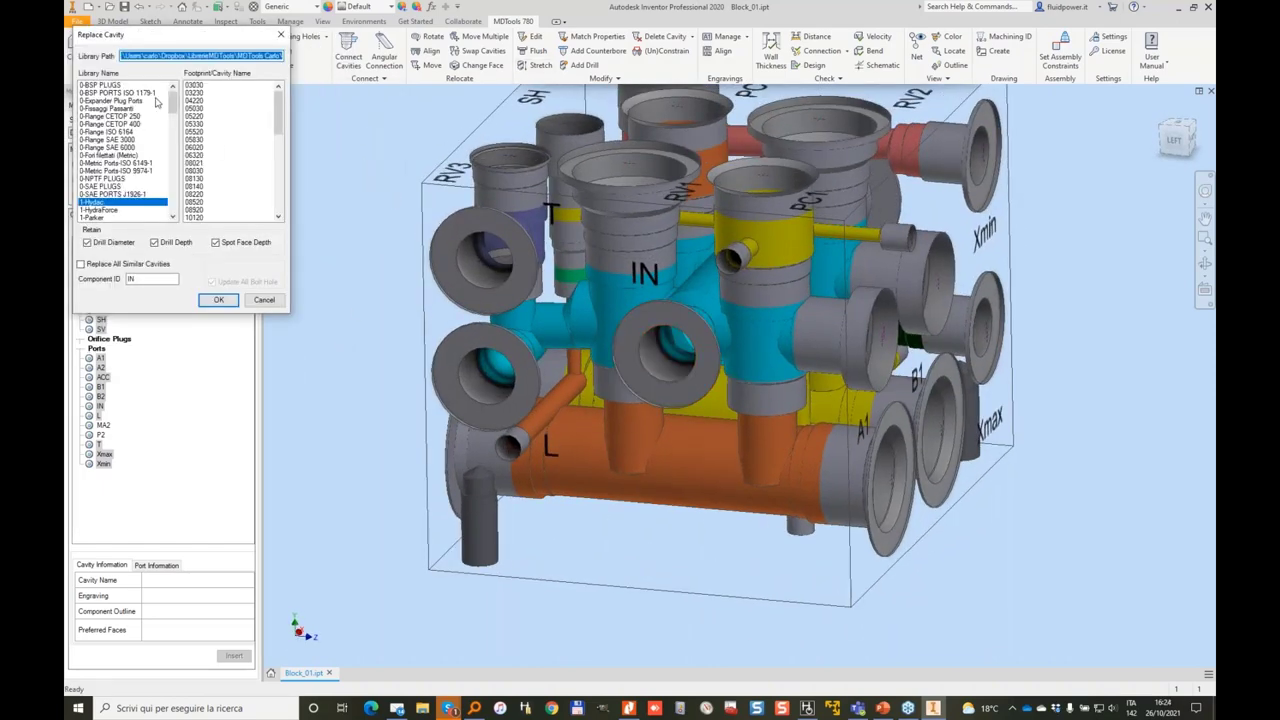
{"action": "left_click", "coordinate": [127, 86]}
{"action": "left_click", "coordinate": [138, 92]}
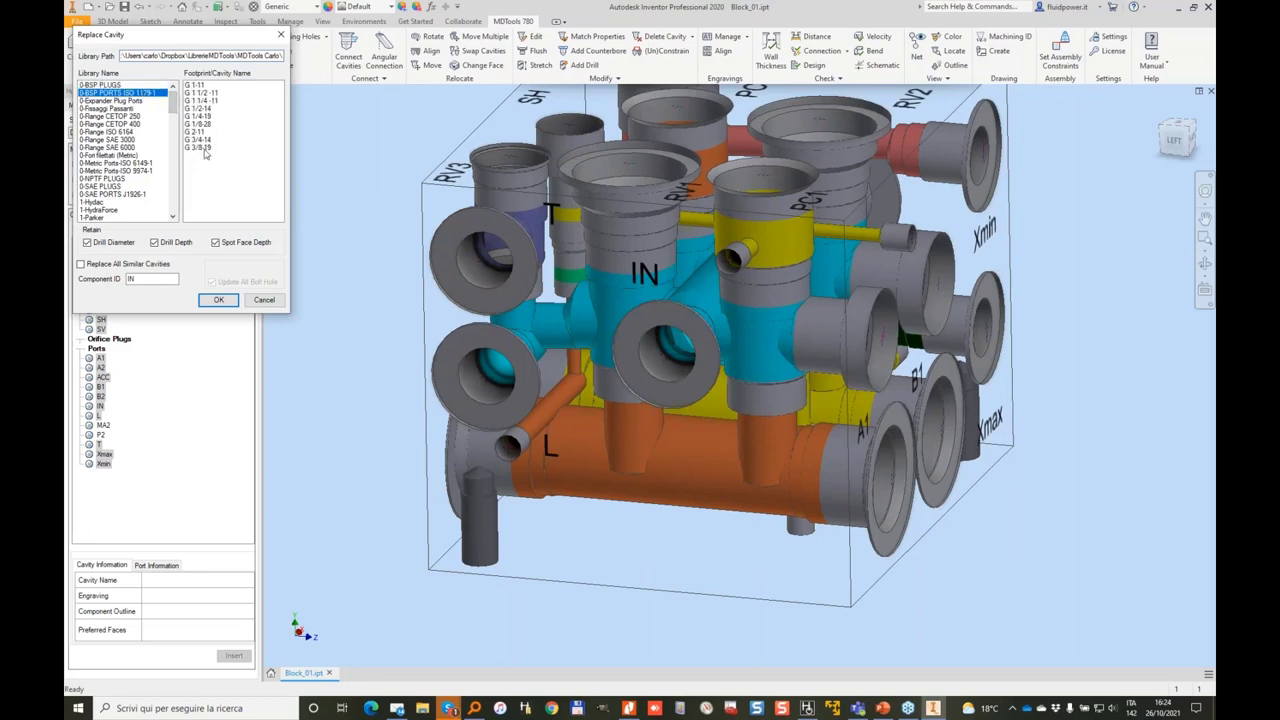
{"action": "left_click", "coordinate": [205, 148]}
{"action": "left_click", "coordinate": [218, 300]}
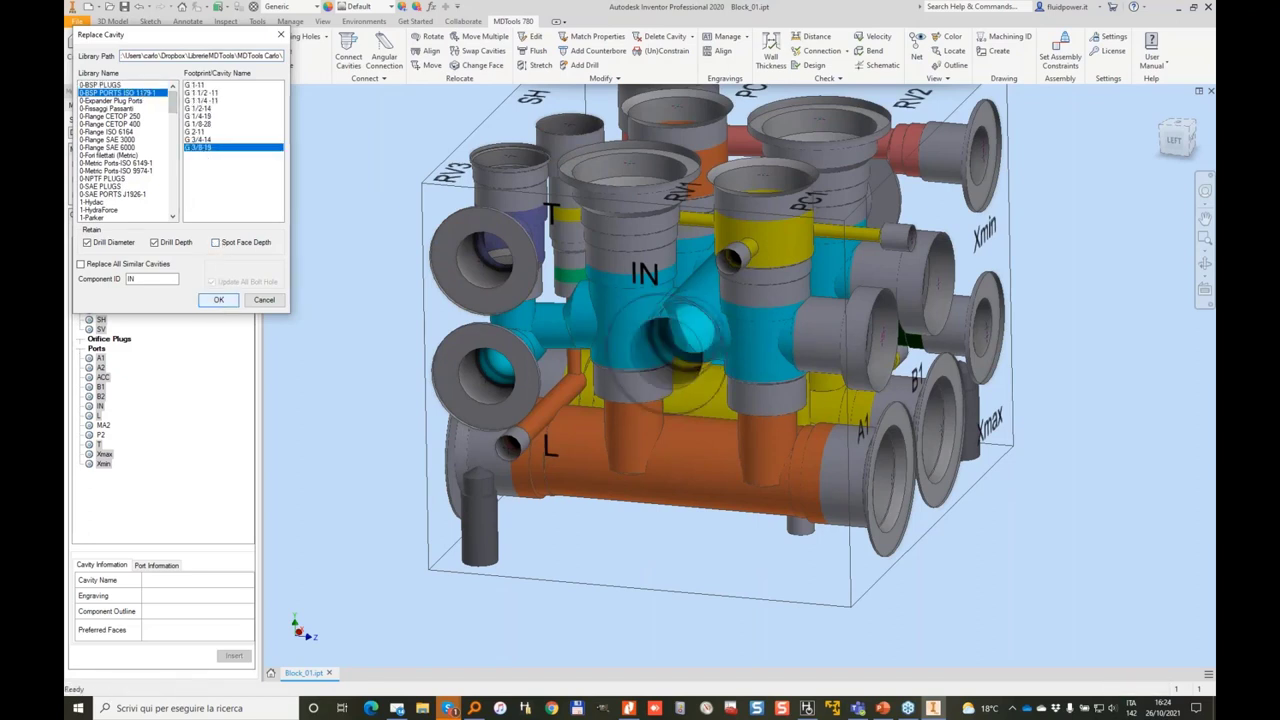
Replace the SH cavity with footprint 05030 from the 1-Hydac library, without retaining the spot face depth.
{"action": "left_click", "coordinate": [294, 63]}
{"action": "left_click", "coordinate": [561, 116]}
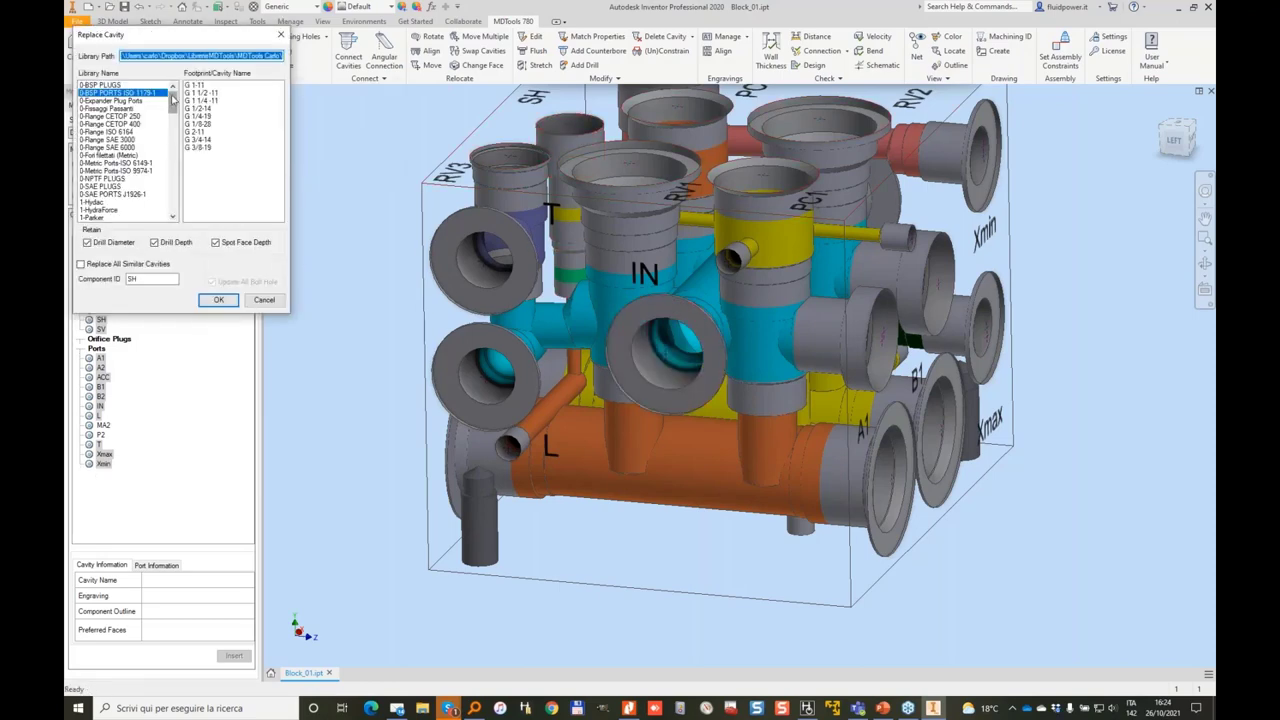
{"action": "left_click_drag", "start_coordinate": [172, 100], "coordinate": [172, 118]}
{"action": "left_click", "coordinate": [100, 93]}
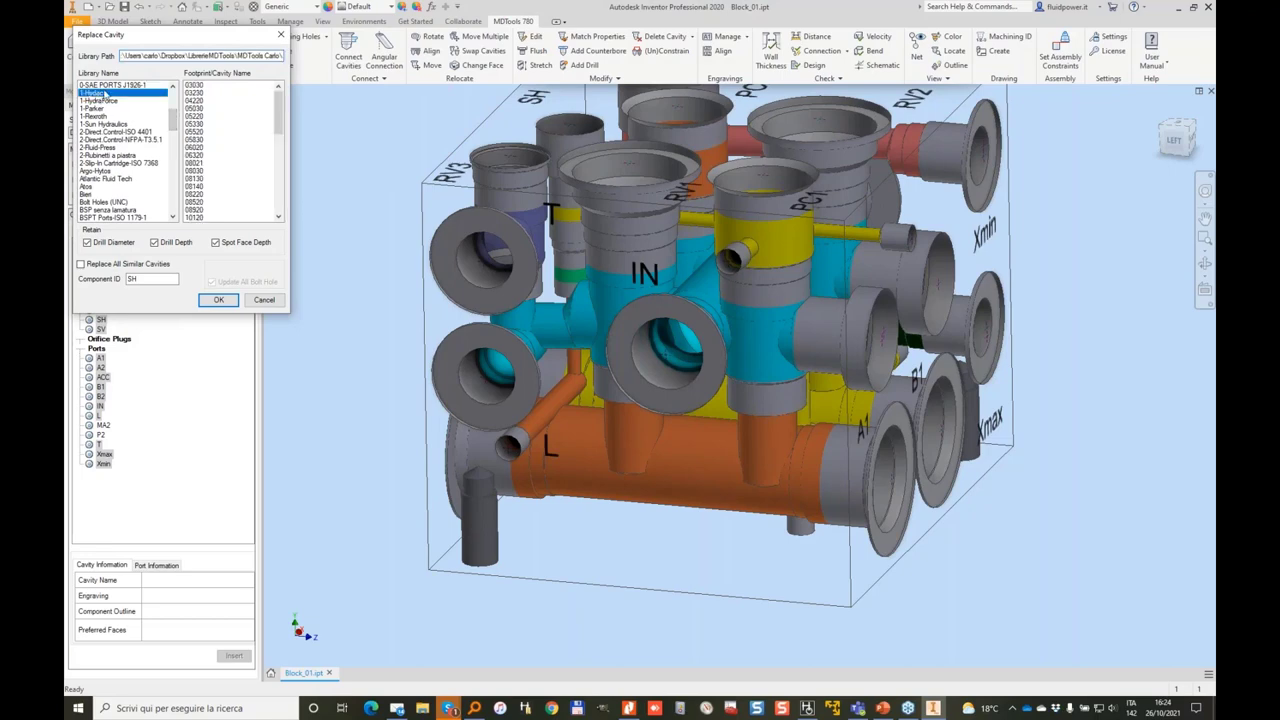
{"action": "left_click", "coordinate": [204, 109]}
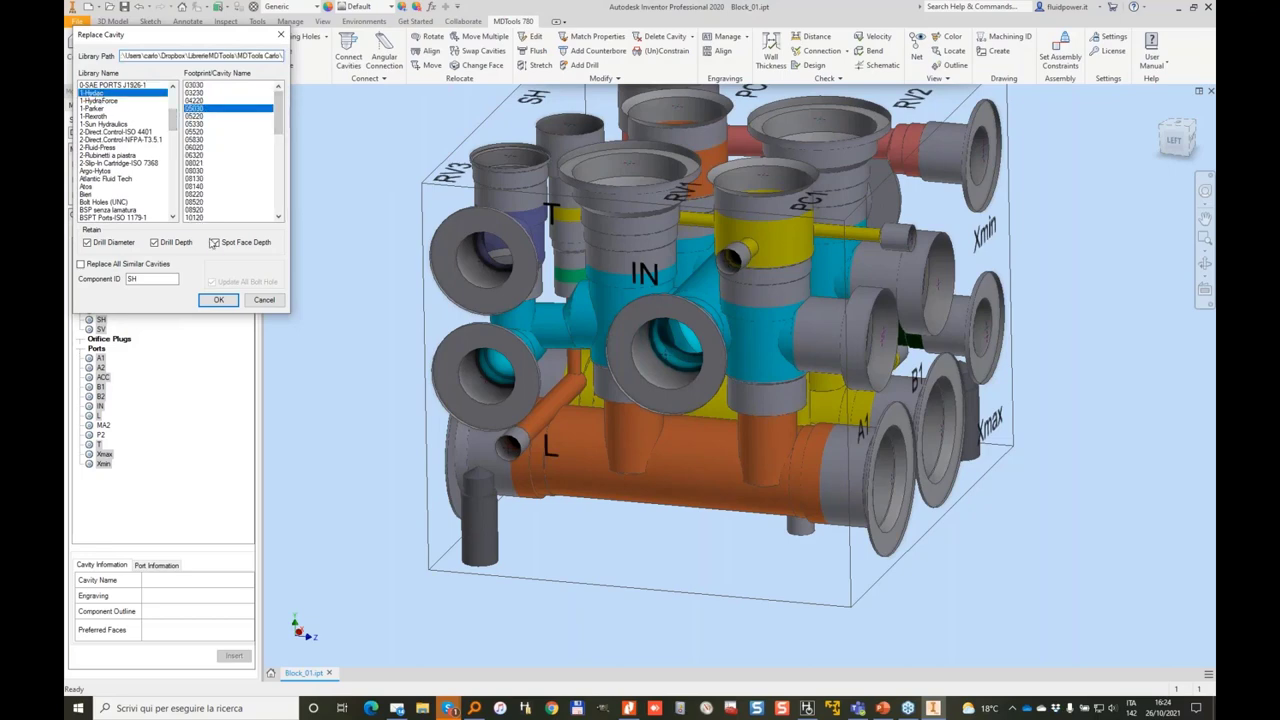
{"action": "left_click", "coordinate": [227, 248]}
{"action": "left_click", "coordinate": [218, 300]}
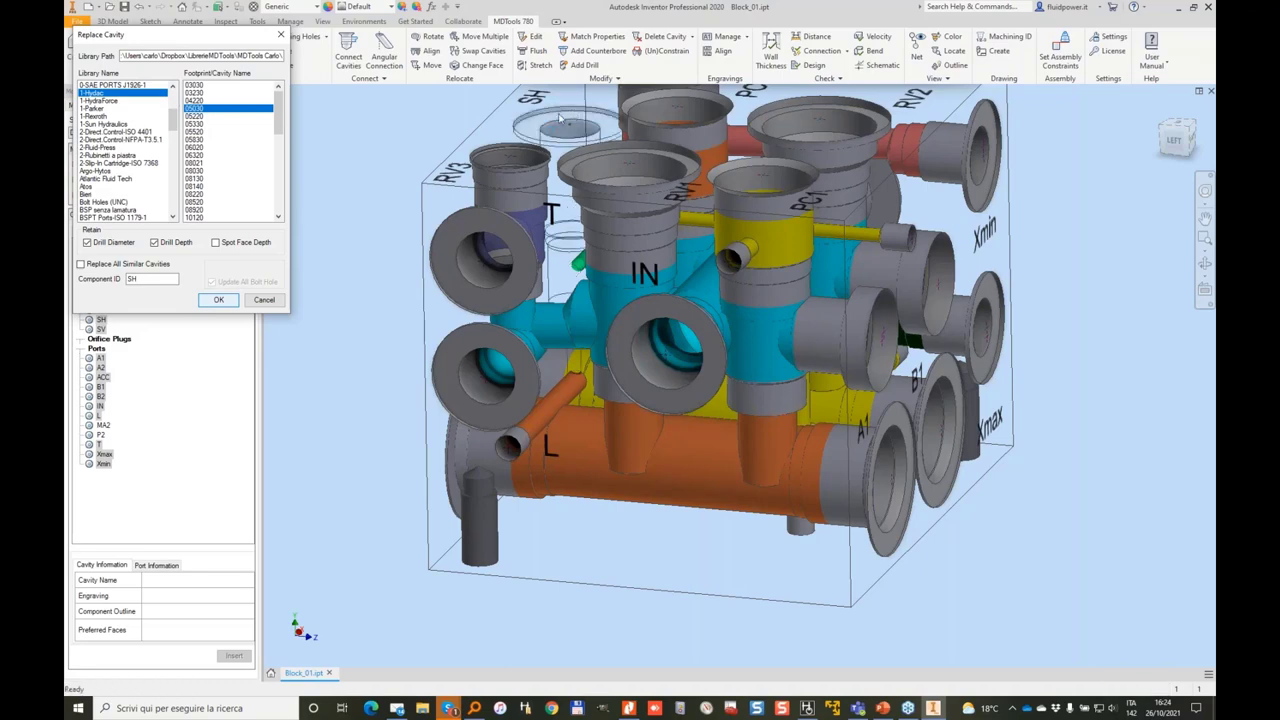
Review the SH cavity's dimensions and port net names in its edit settings and accept them.
{"action": "middle_click_drag", "start_coordinate": [540, 124], "coordinate": [544, 144], "text": "shift"}
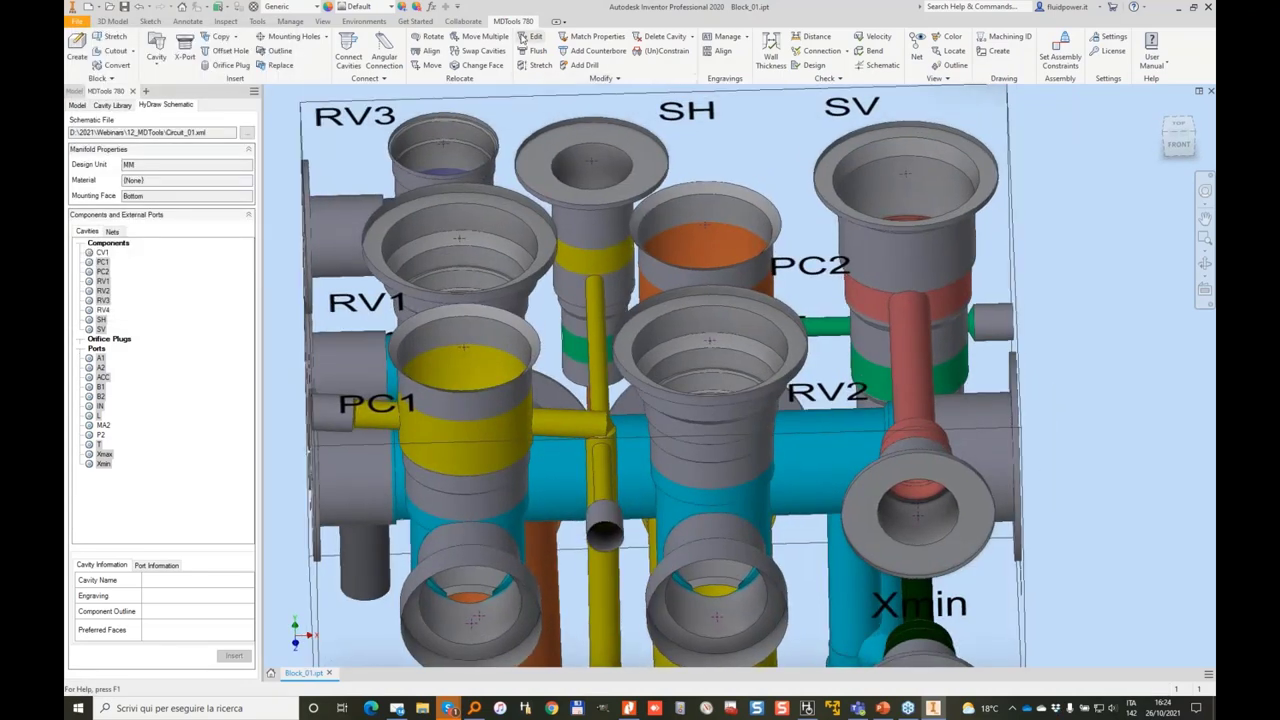
{"action": "left_click", "coordinate": [531, 36]}
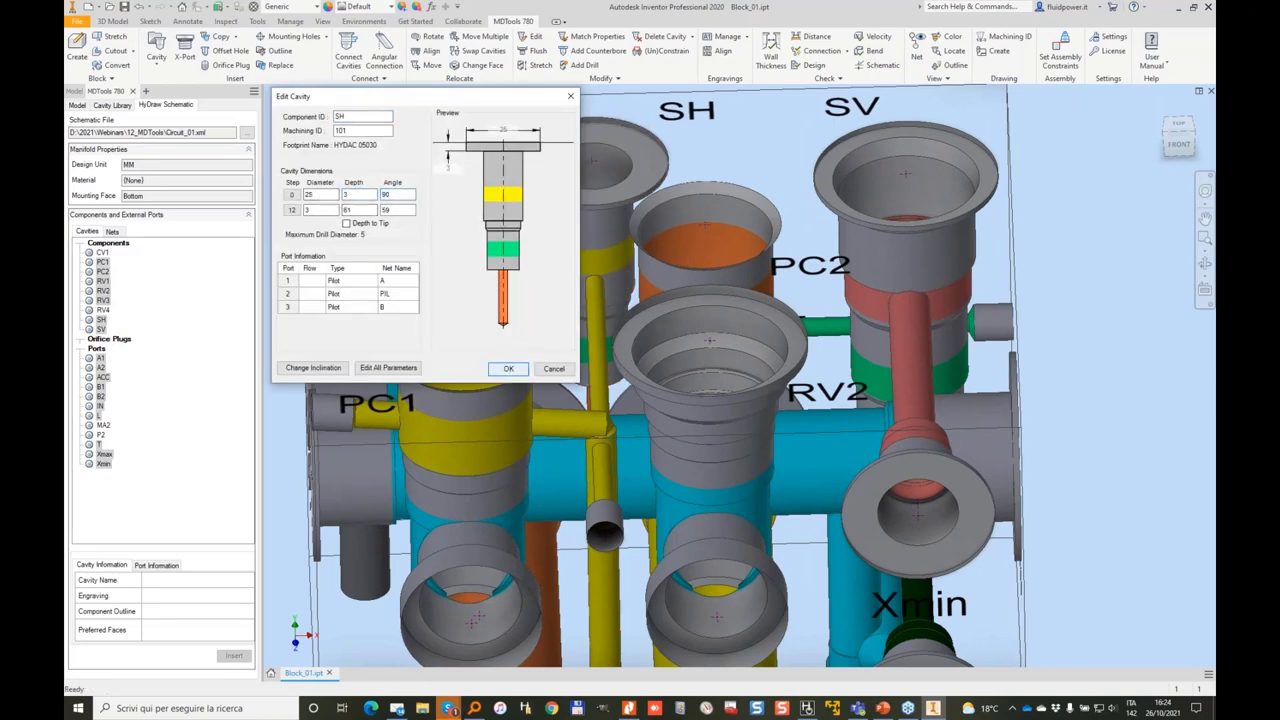
{"action": "key", "text": "Return"}
Connect the green horizontal drilling behind PC2 to port 2 of the SH cavity.
{"action": "left_click", "coordinate": [348, 50]}
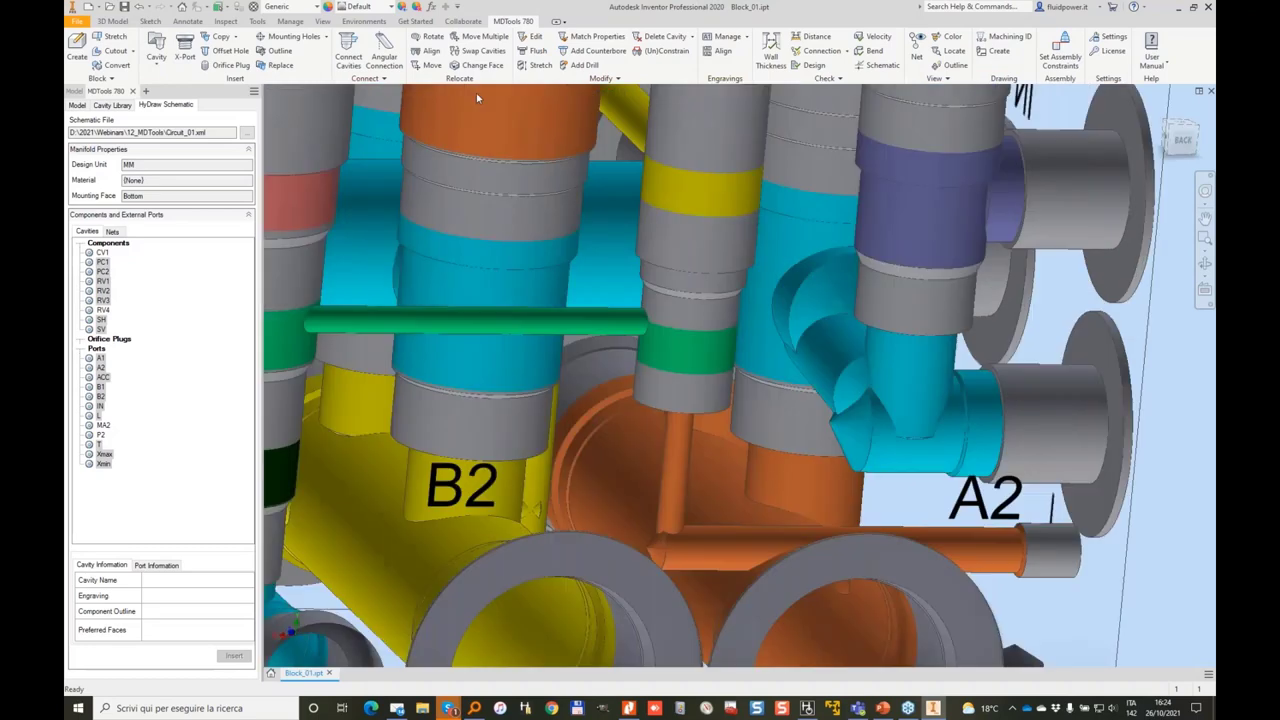
{"action": "left_click", "coordinate": [348, 50]}
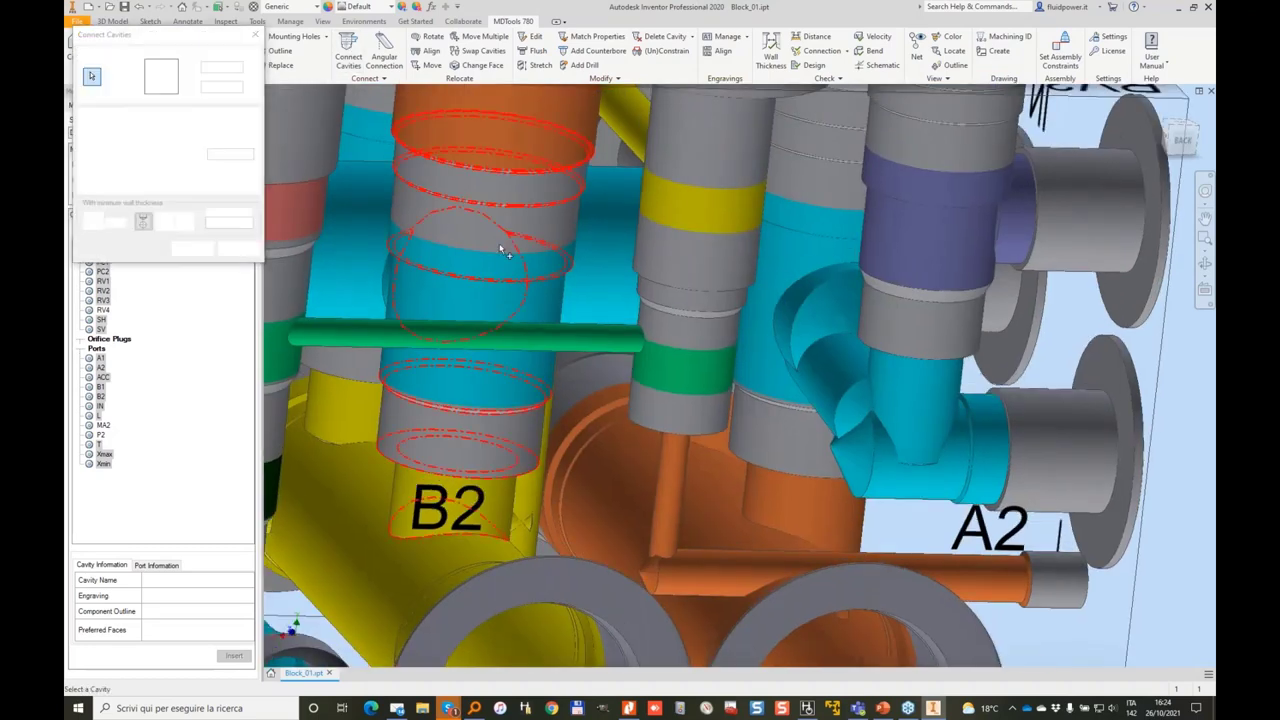
{"action": "left_click", "coordinate": [521, 333]}
{"action": "left_click", "coordinate": [679, 356]}
{"action": "left_click", "coordinate": [180, 128]}
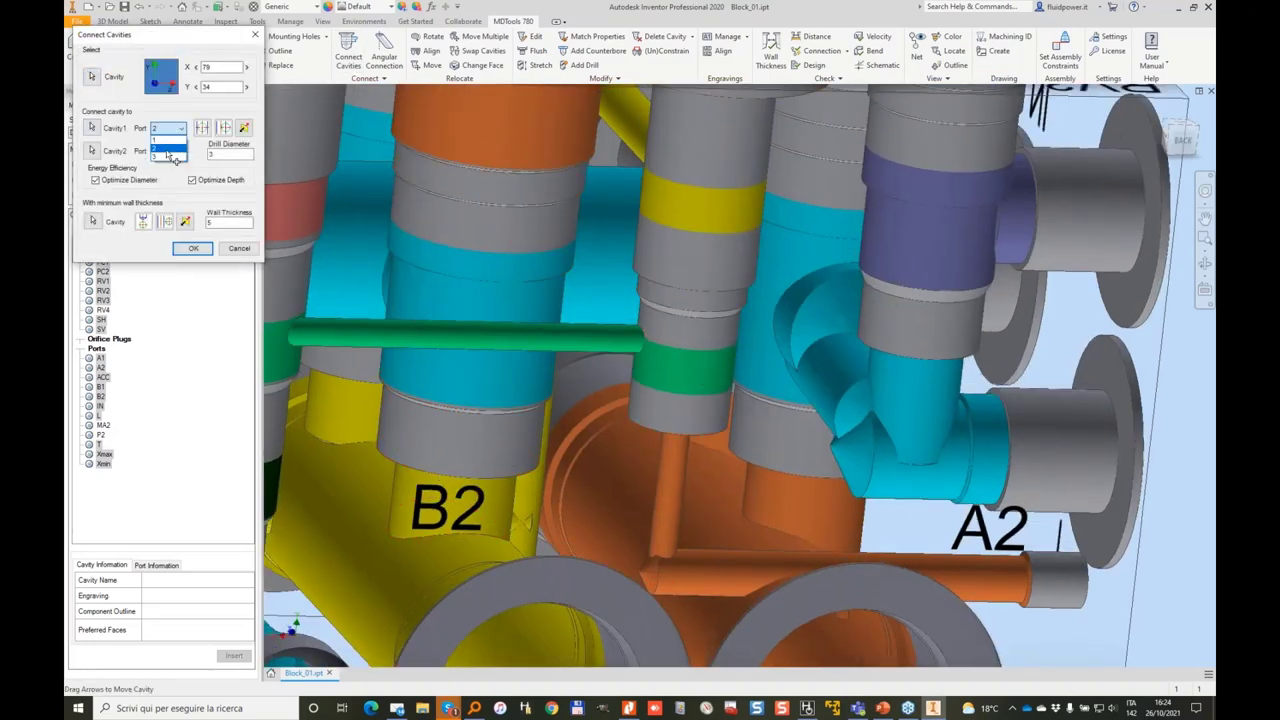
{"action": "left_click", "coordinate": [168, 148]}
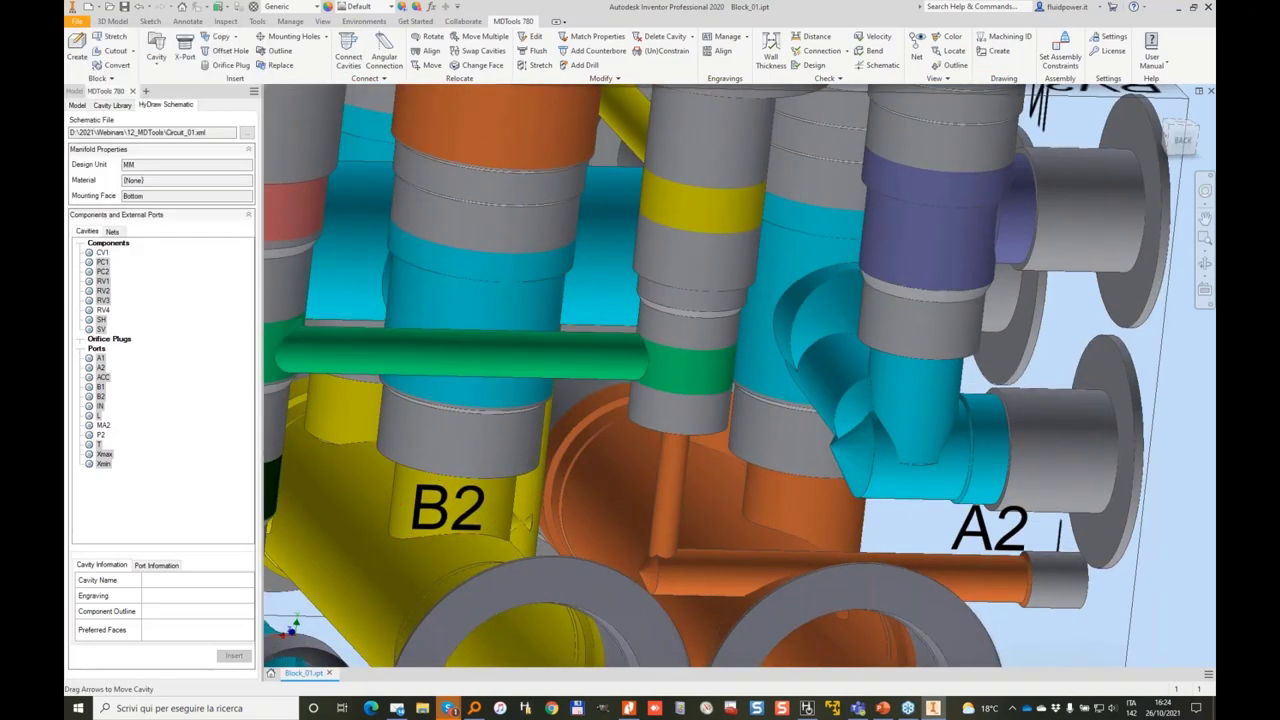
Set the SH cavity's bottom drill diameter to 5 mm with Stretch Drill.
{"action": "scroll", "coordinate": [739, 375], "scroll_direction": "down", "scroll_amount": 4}
{"action": "left_click", "coordinate": [540, 65]}
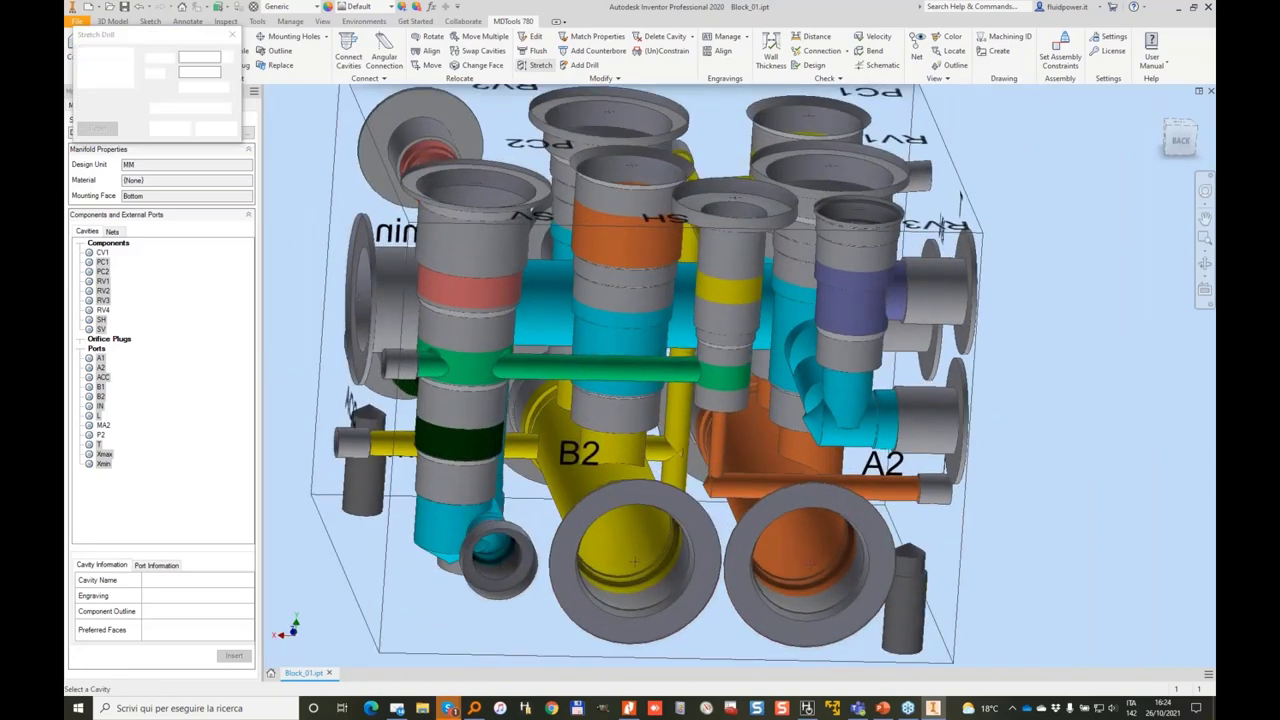
{"action": "left_click", "coordinate": [722, 429]}
{"action": "type", "text": "5"}
{"action": "key", "text": "Tab"}
{"action": "key", "text": "Return"}
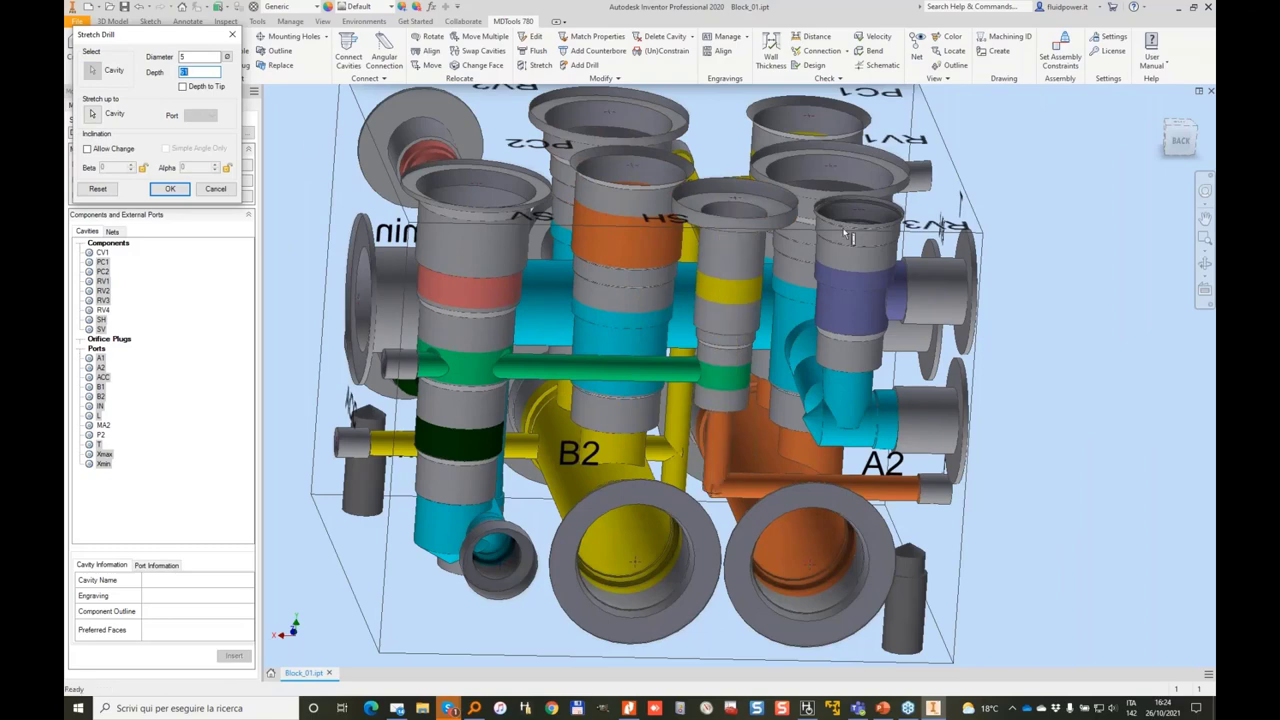
Run the check against the schematic again and read the full report on missing components and wrong net names.
{"action": "key", "text": "F6"}
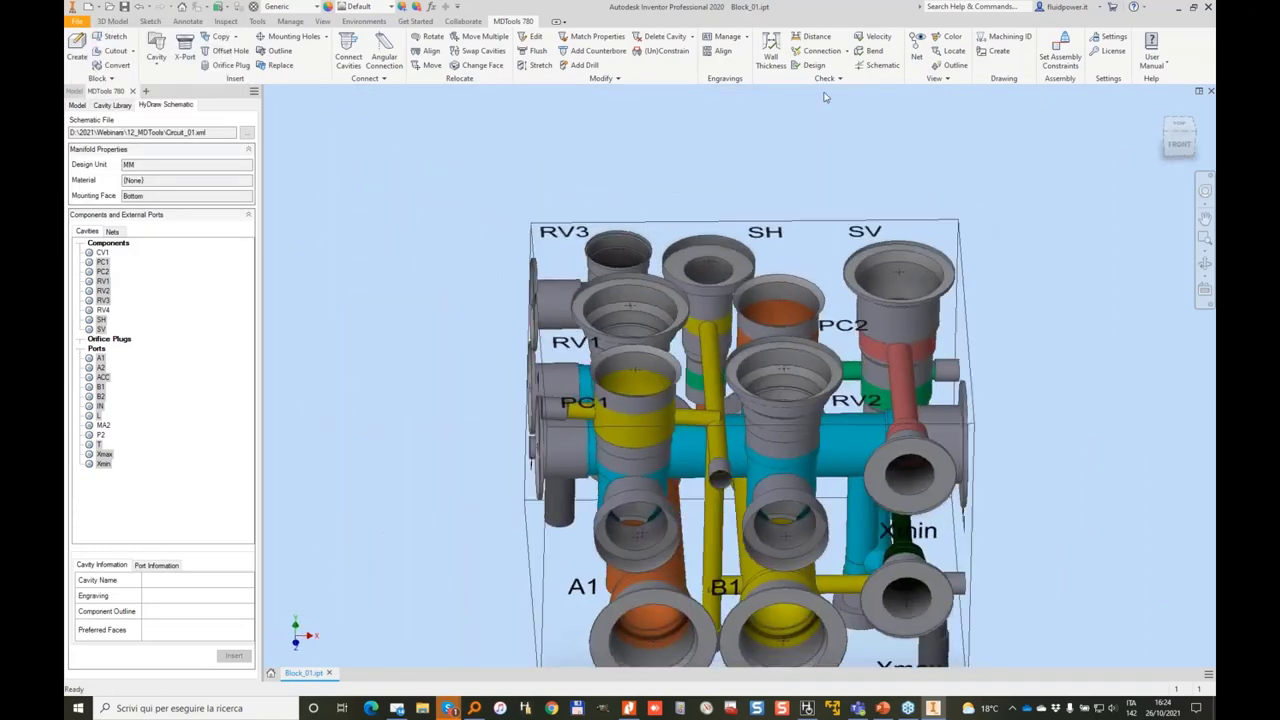
{"action": "left_click", "coordinate": [876, 65]}
{"action": "left_click", "coordinate": [274, 343]}
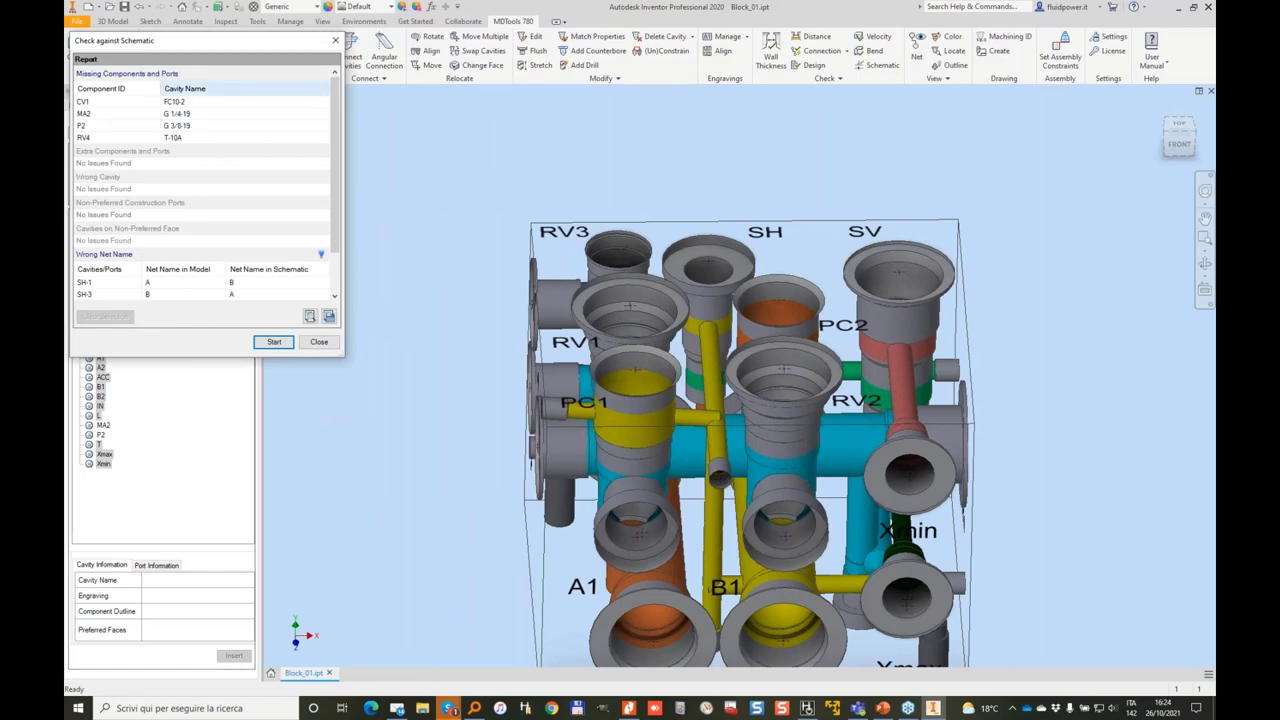
{"action": "key", "text": "F4"}
{"action": "left_click_drag", "start_coordinate": [344, 356], "coordinate": [425, 492]}
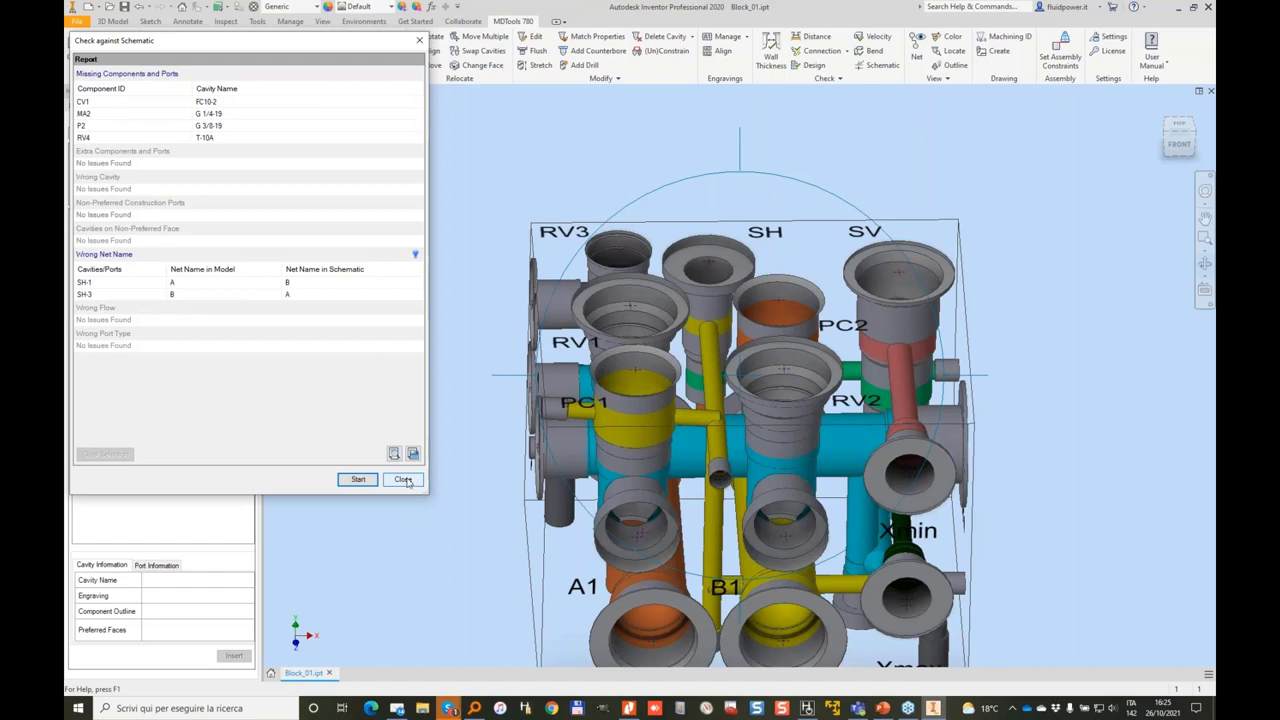
{"action": "left_click", "coordinate": [403, 480]}
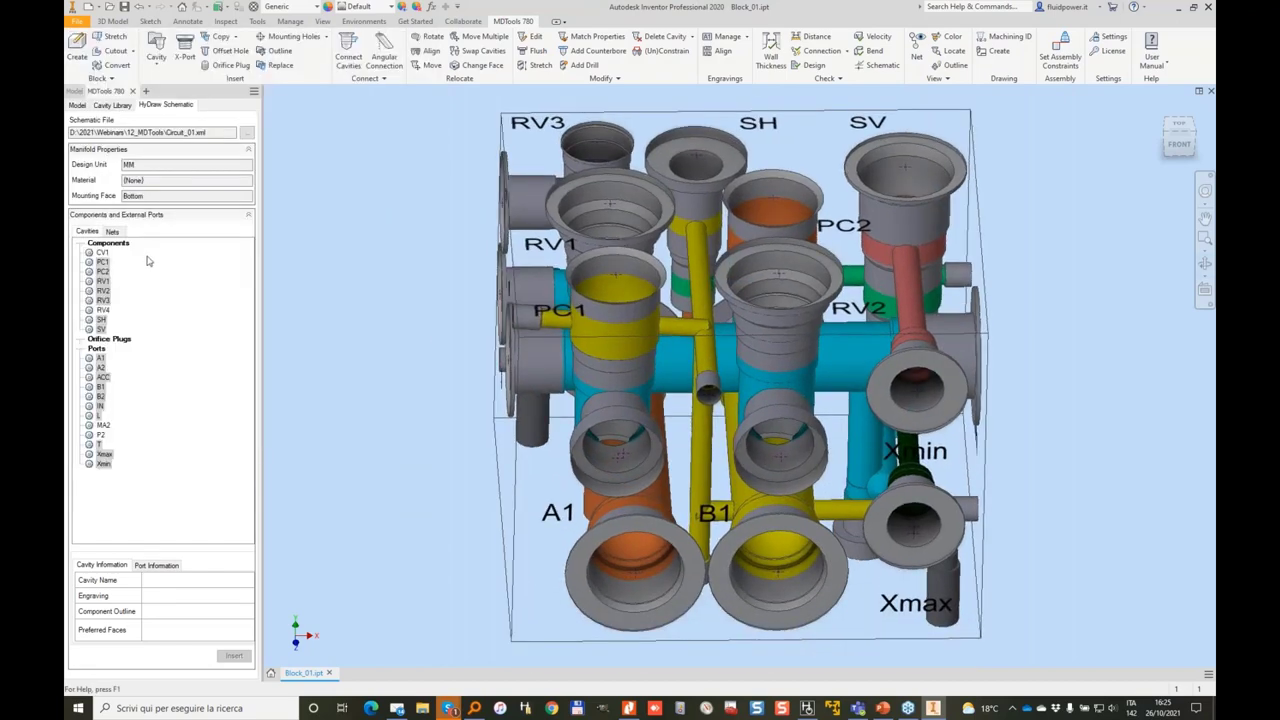
Examine the members of net A in the schematic's nets and find which CV1 port belongs to it.
{"action": "left_click", "coordinate": [113, 231]}
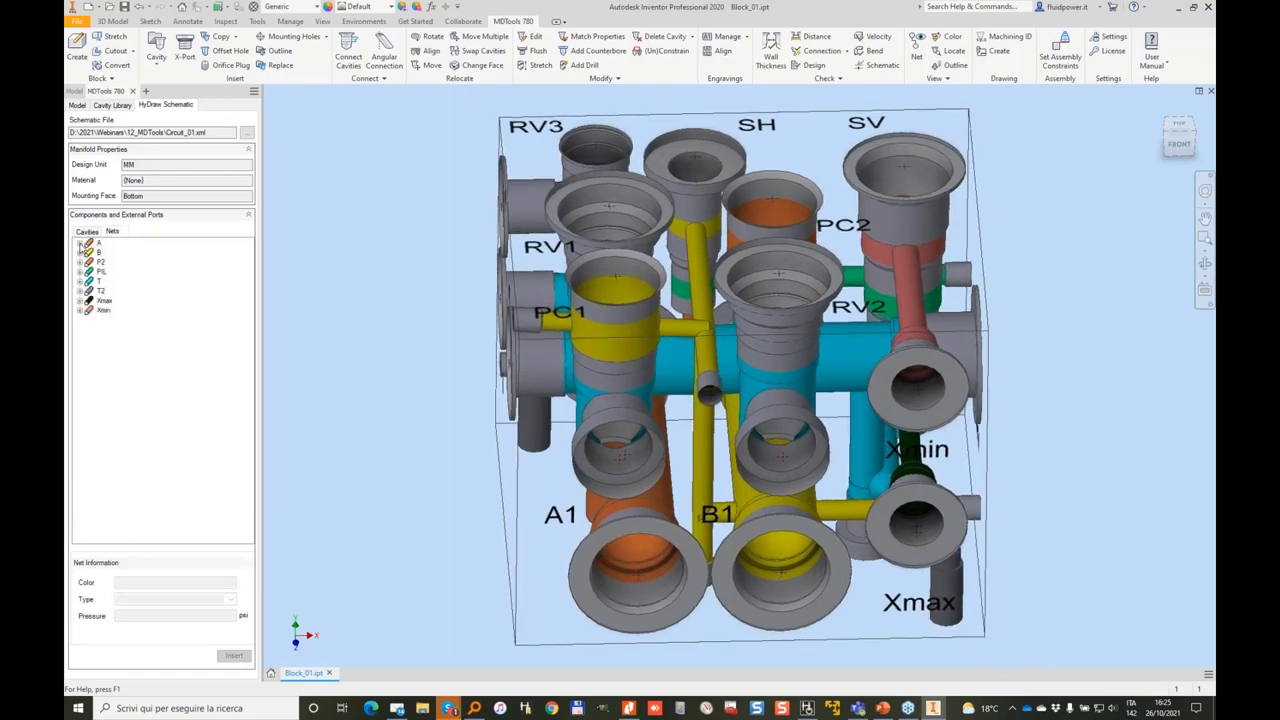
{"action": "left_click", "coordinate": [80, 244]}
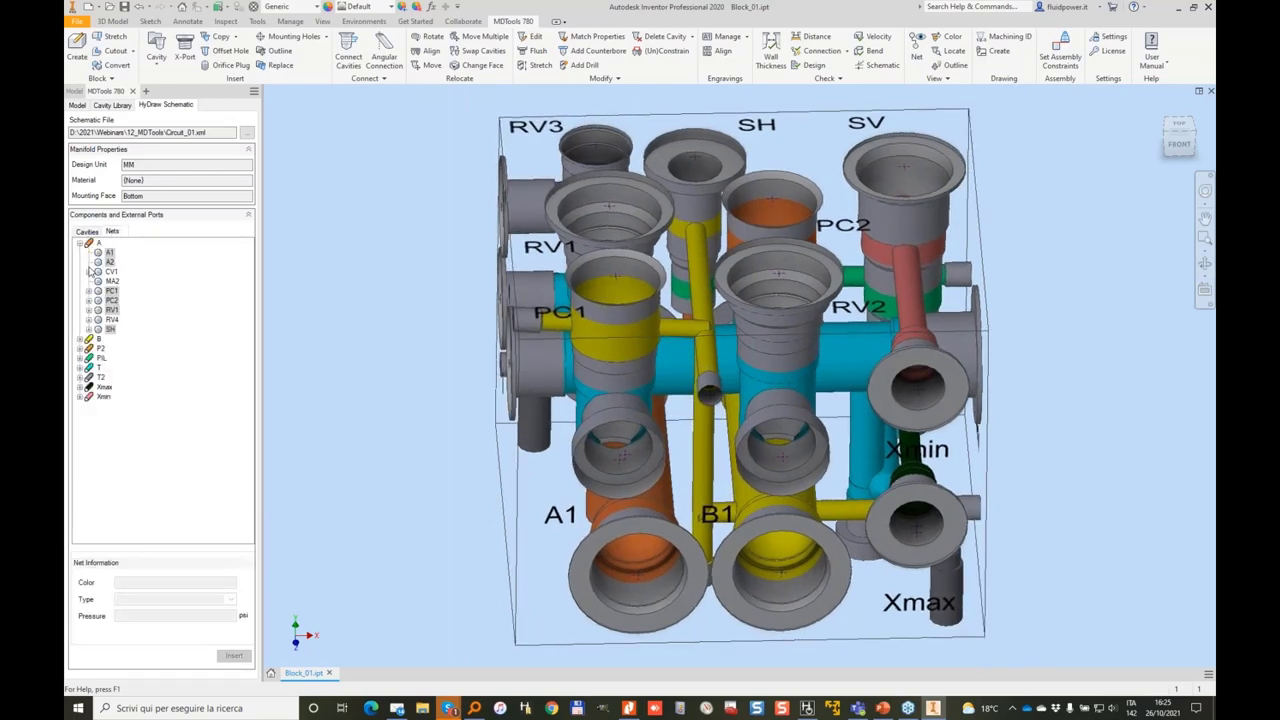
{"action": "left_click", "coordinate": [89, 271]}
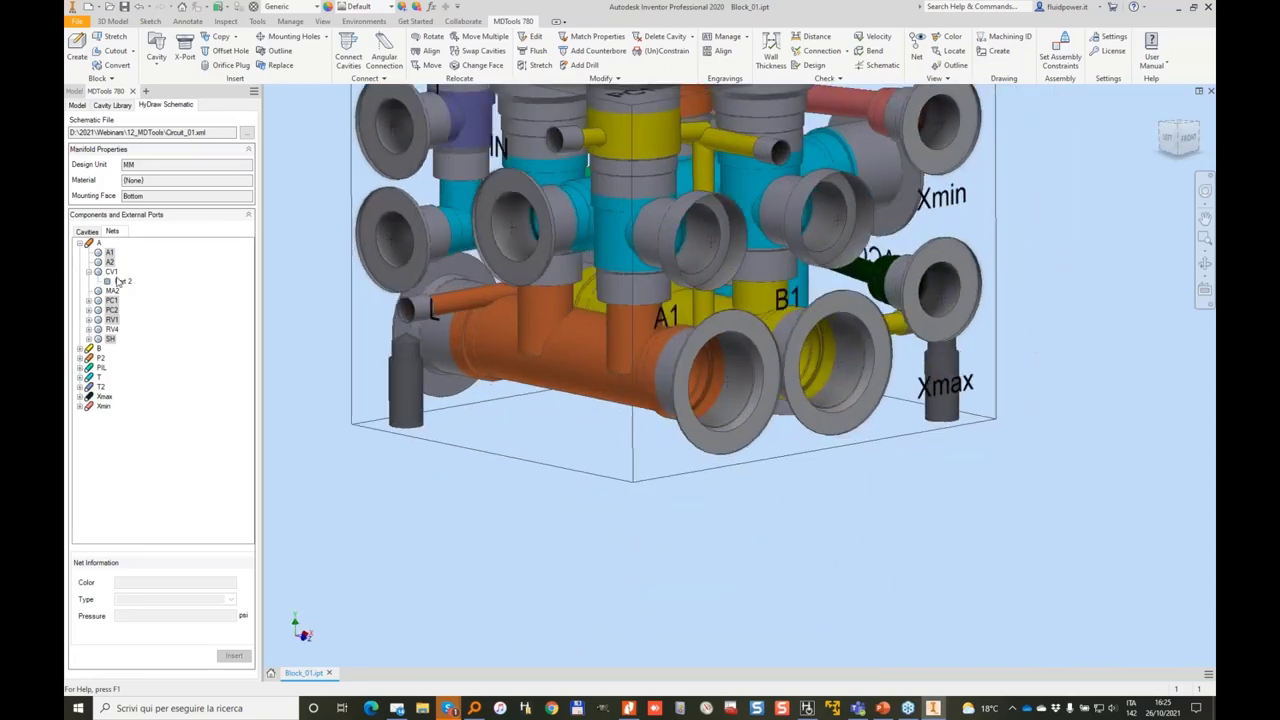
Stretch the manifold block downward from its bottom face.
{"action": "left_click", "coordinate": [663, 418]}
{"action": "left_click", "coordinate": [666, 412]}
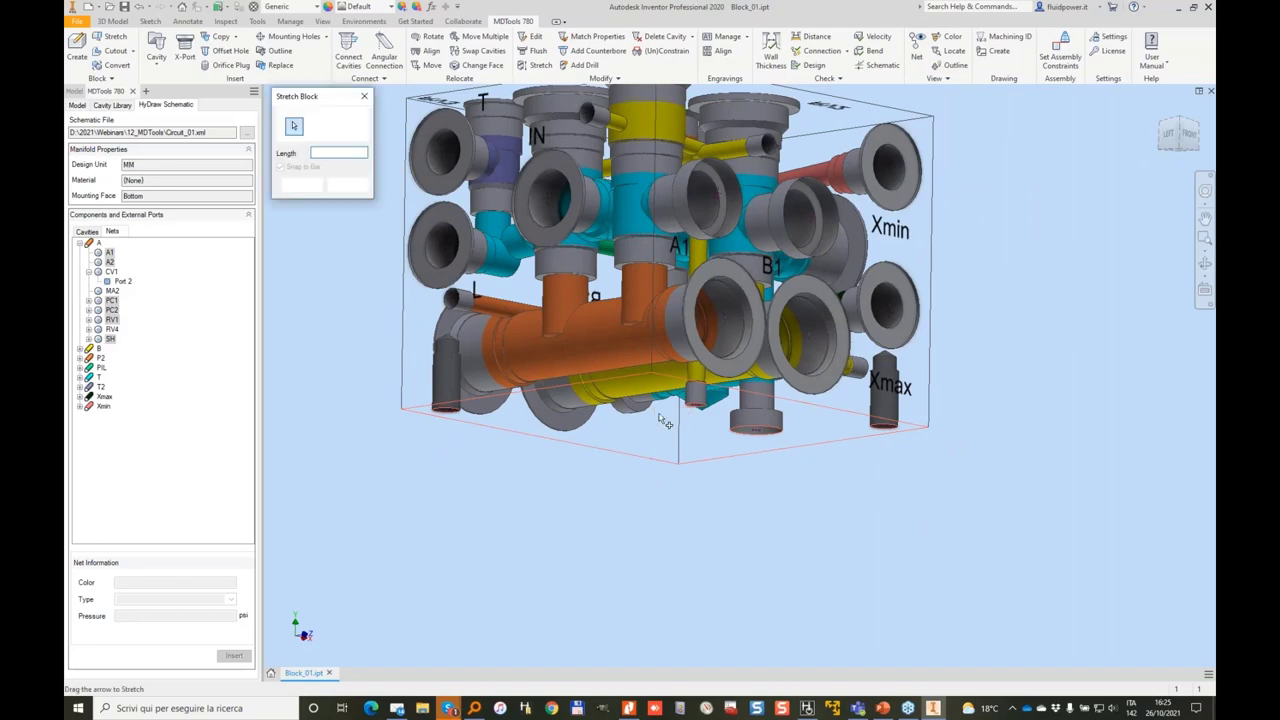
{"action": "double_click", "coordinate": [347, 152]}
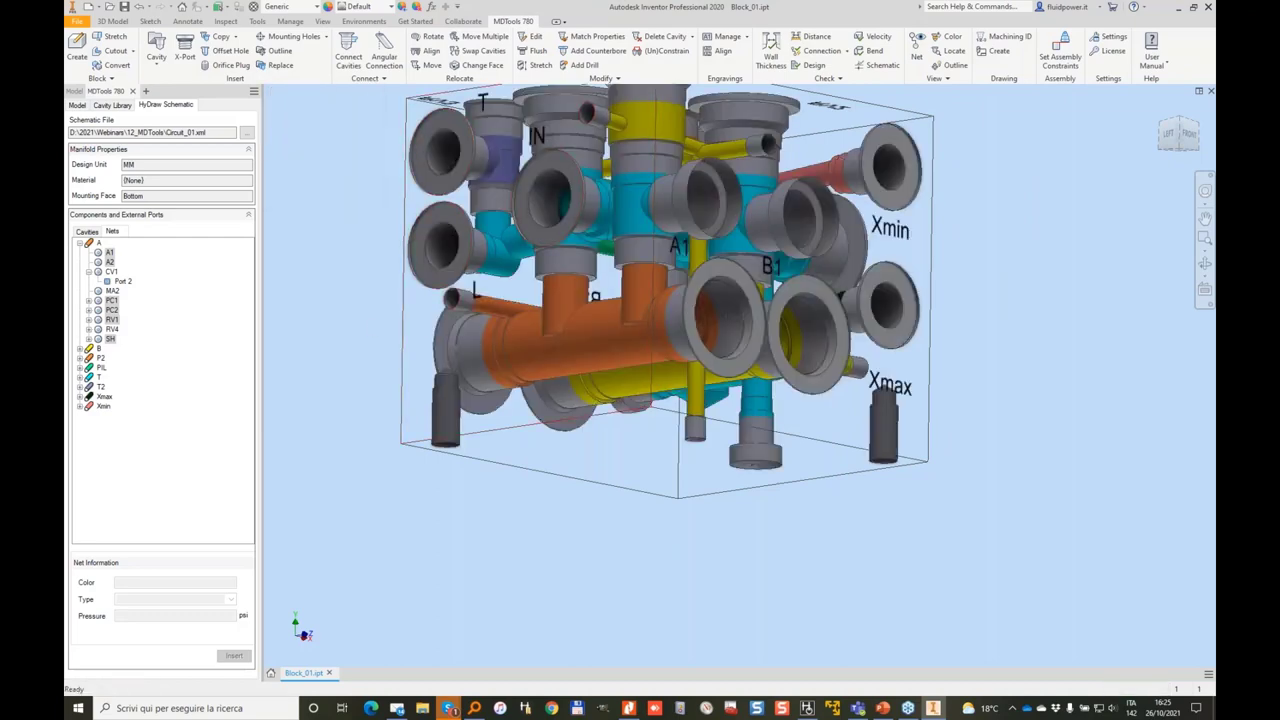
{"action": "key", "text": "F5"}
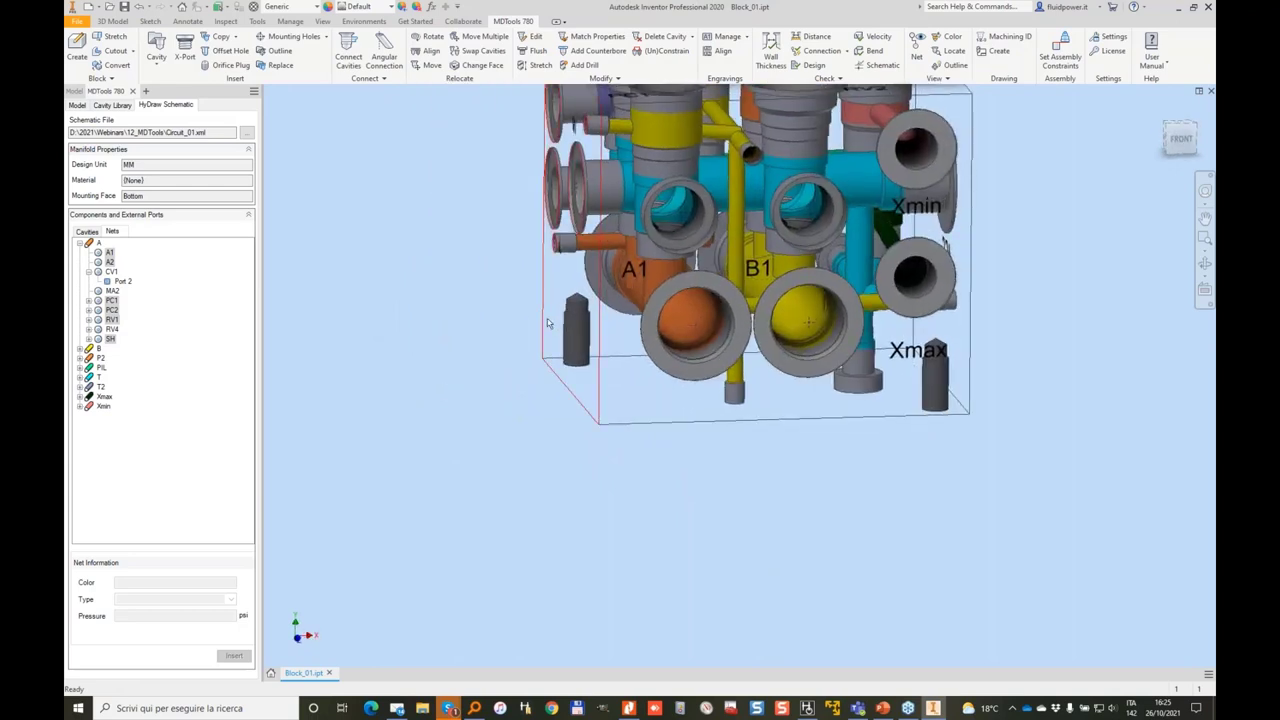
Insert the CV1 cavity FC10-2 from the schematic on the block's left face, below the large orange drilling.
{"action": "left_click", "coordinate": [113, 272]}
{"action": "left_click", "coordinate": [233, 655]}
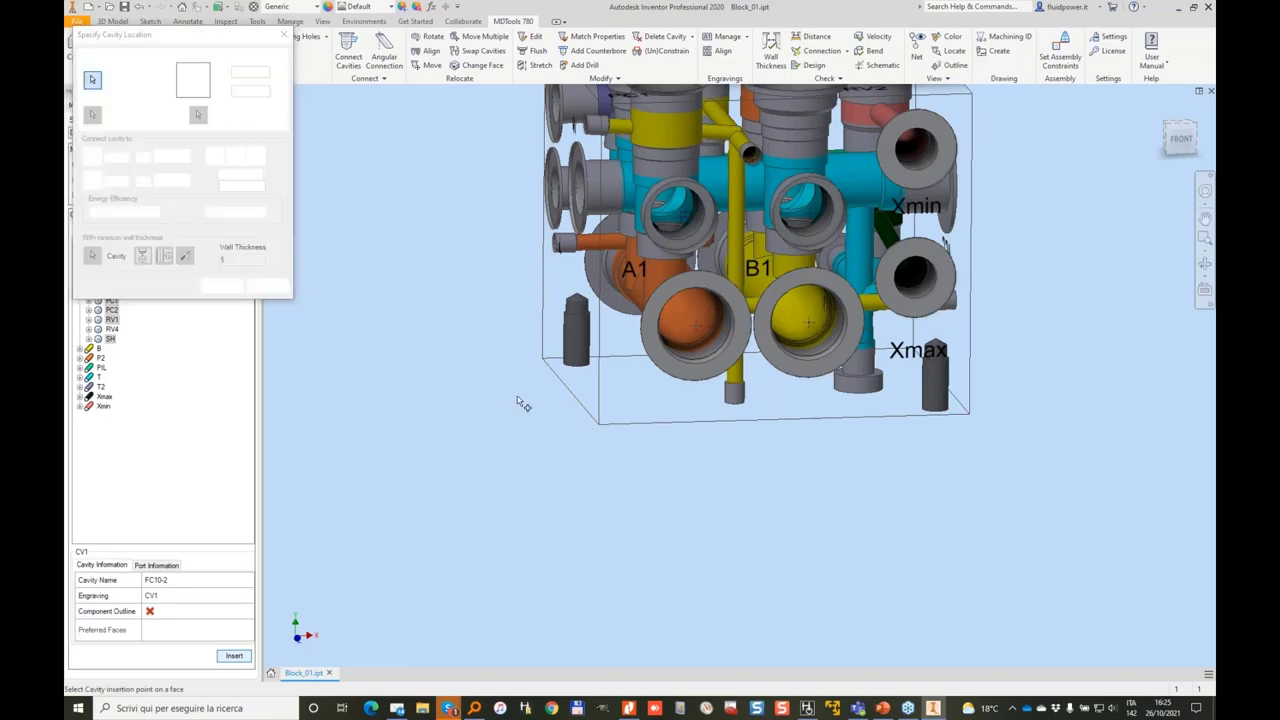
{"action": "middle_click_drag", "start_coordinate": [523, 404], "coordinate": [482, 348], "text": "shift"}
{"action": "left_click", "coordinate": [482, 348]}
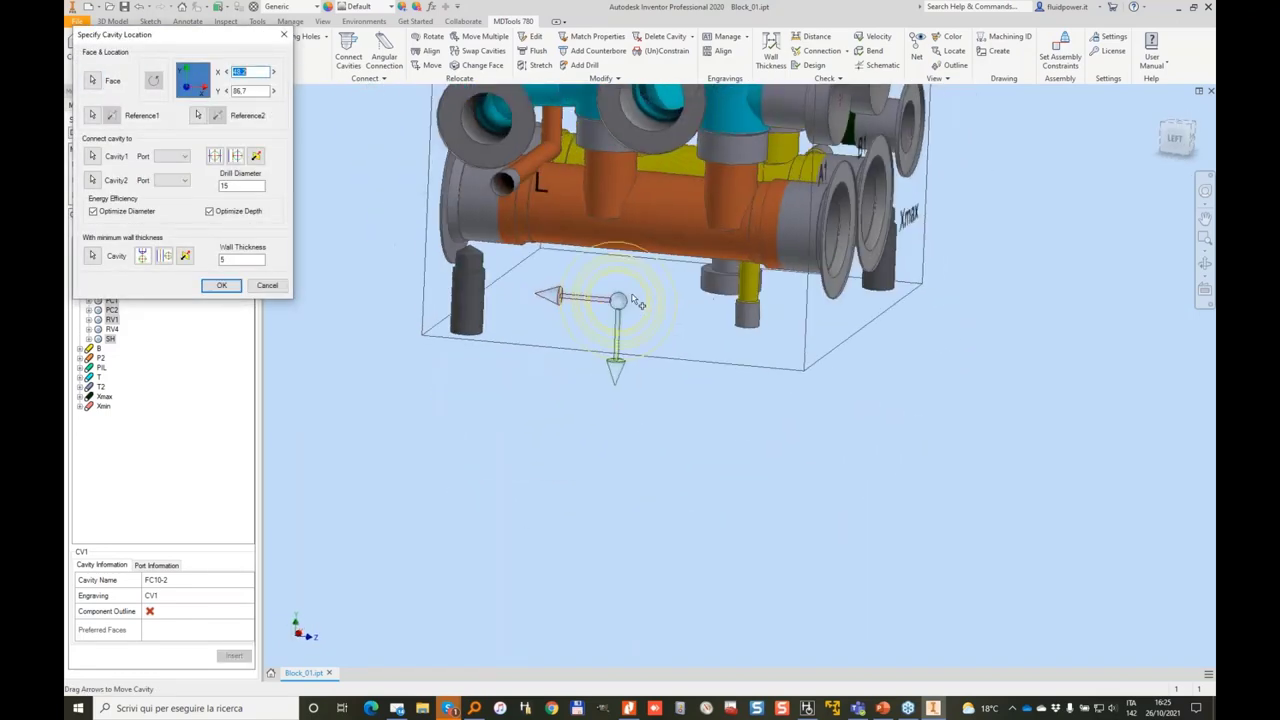
{"action": "left_click_drag", "start_coordinate": [636, 302], "coordinate": [612, 297]}
{"action": "left_click", "coordinate": [222, 285]}
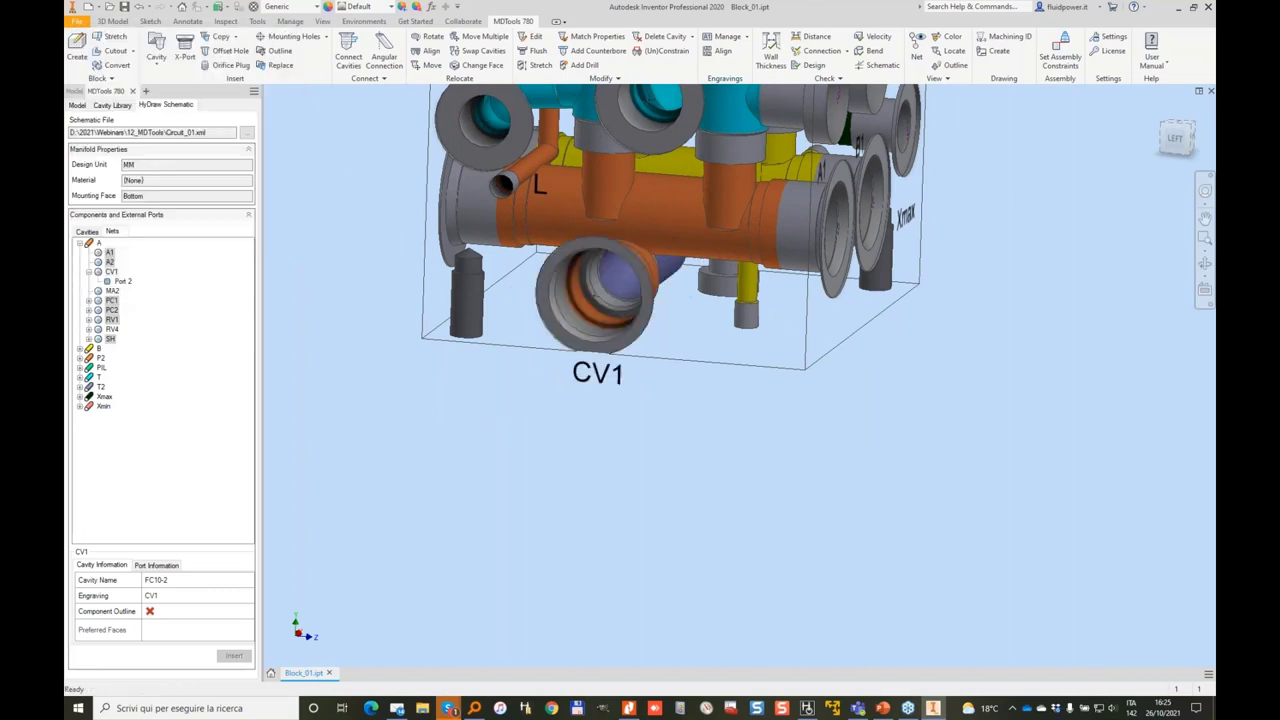
Stretch the block's bottom face to a length of 120 and move CV1 down to X 51.4, Y 94.5.
{"action": "double_click", "coordinate": [700, 373]}
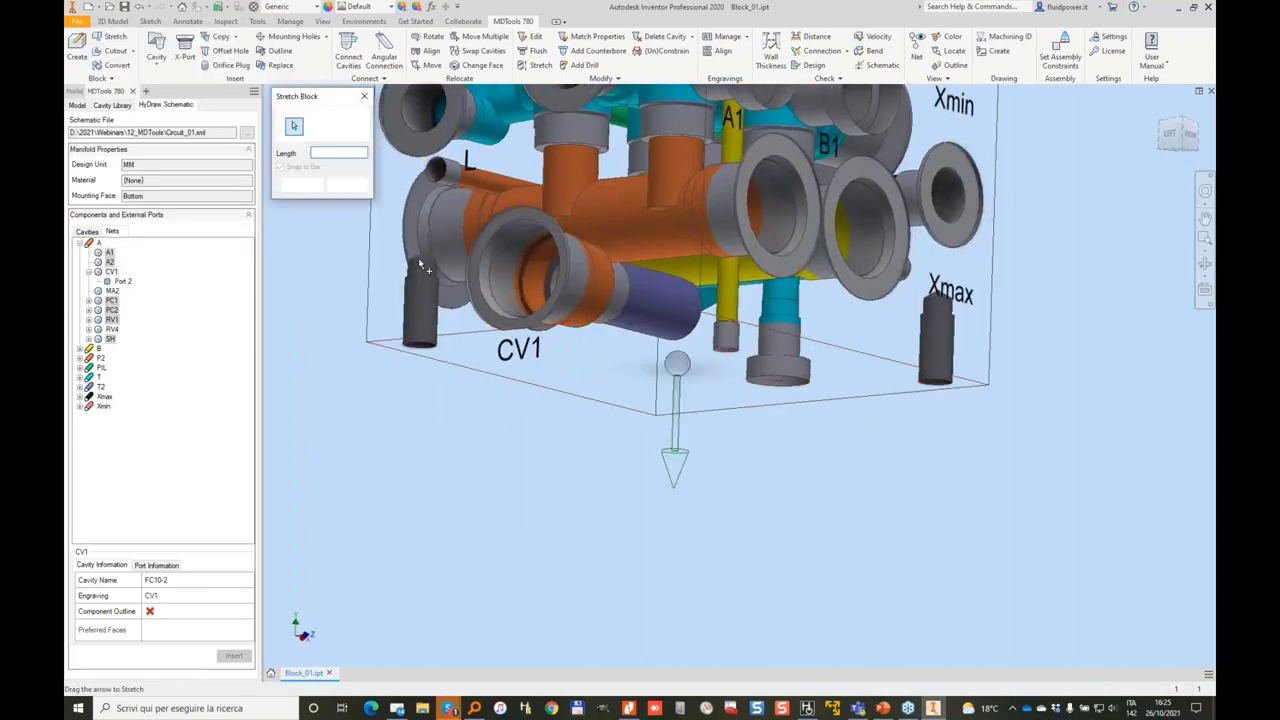
{"action": "type", "text": "120"}
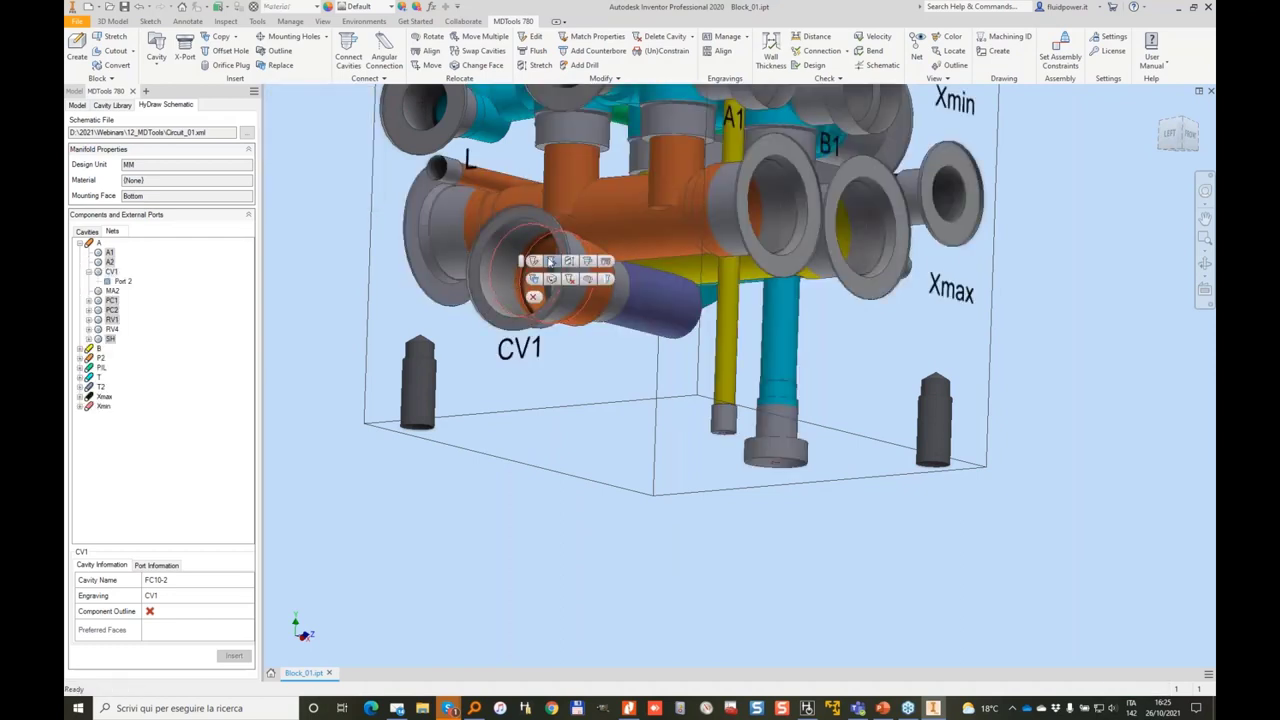
{"action": "left_click", "coordinate": [552, 263]}
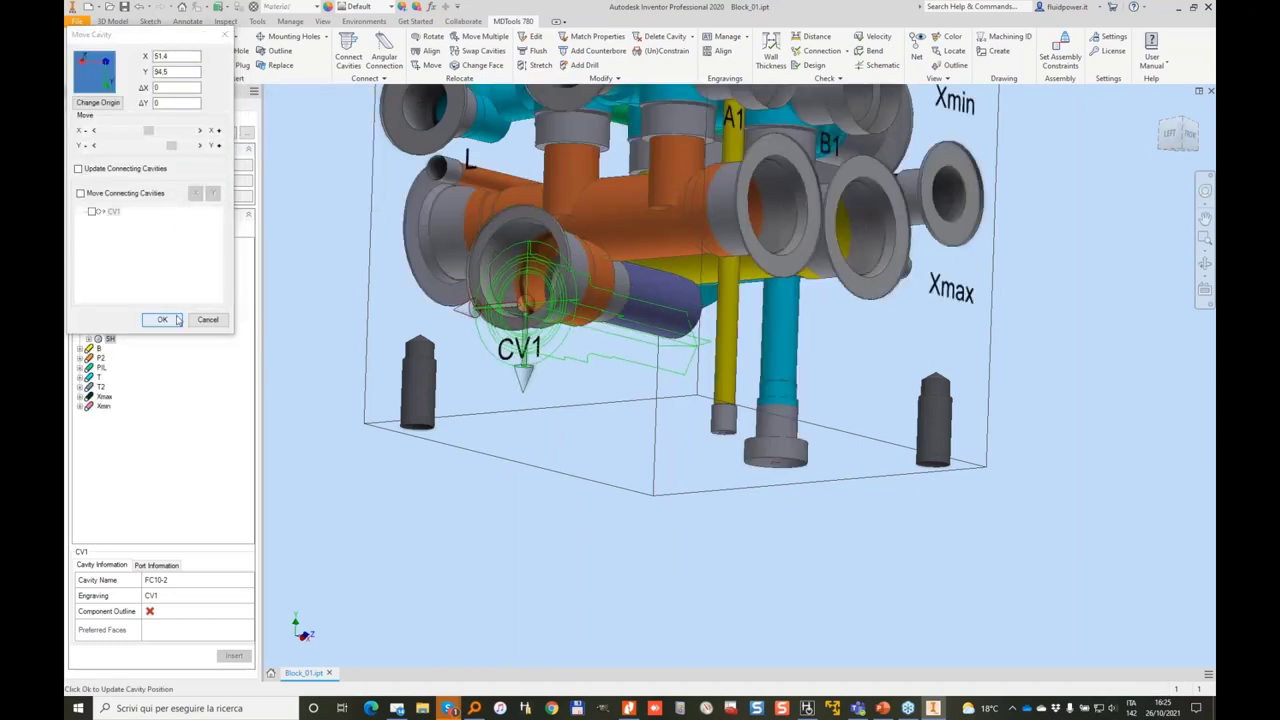
{"action": "left_click", "coordinate": [162, 320]}
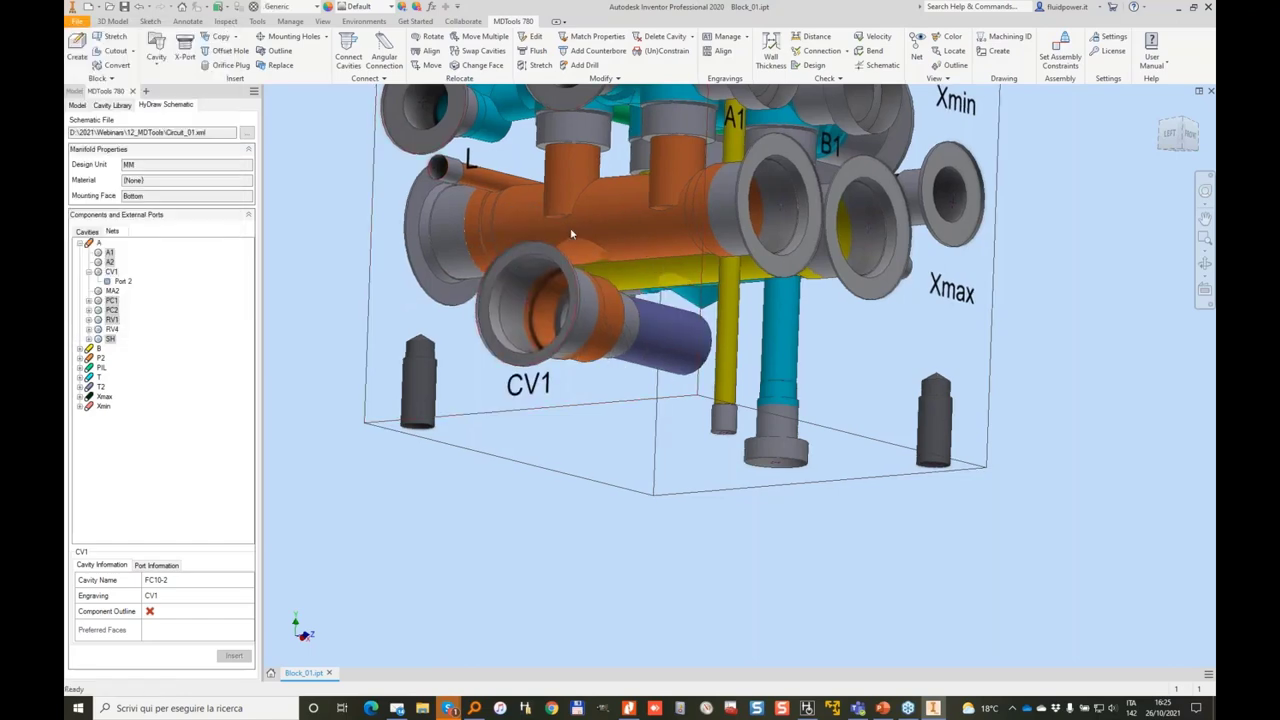
Insert an XG14 construction port with an 11.13 drill on the block's bottom face below CV1, connected to CV1's port 2.
{"action": "middle_click_drag", "start_coordinate": [572, 233], "coordinate": [500, 258], "text": "shift"}
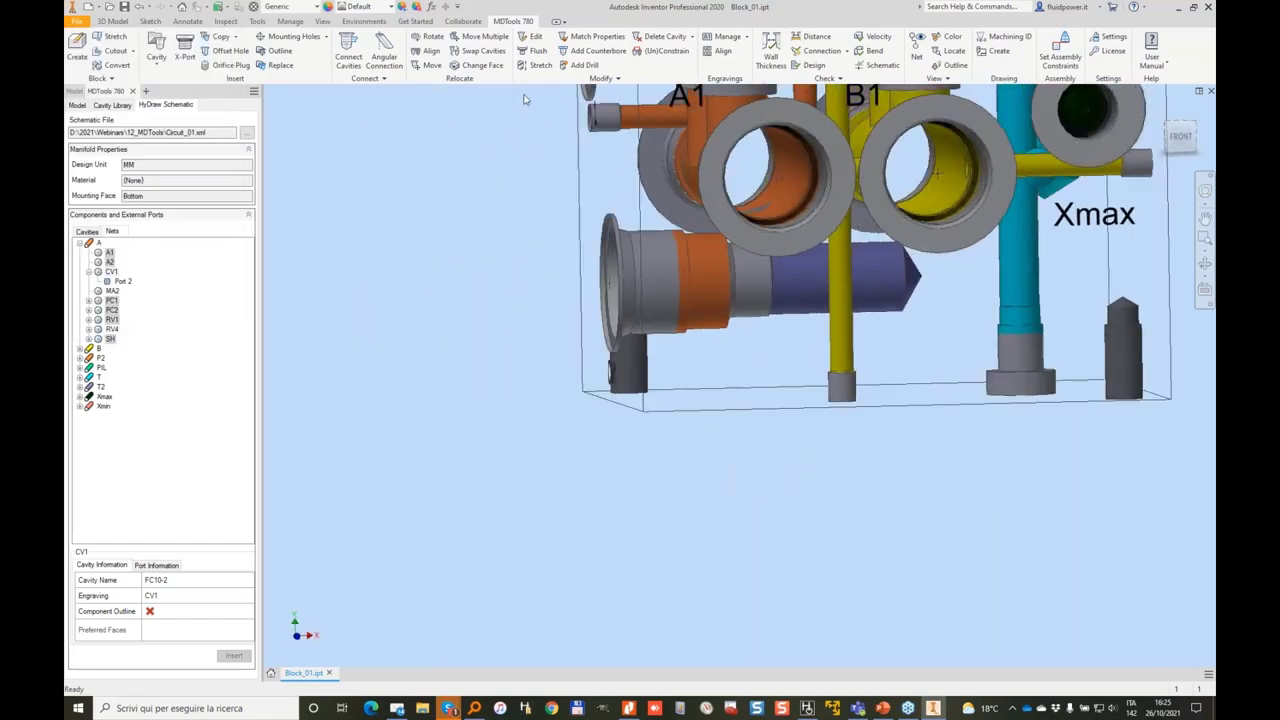
{"action": "left_click", "coordinate": [180, 49]}
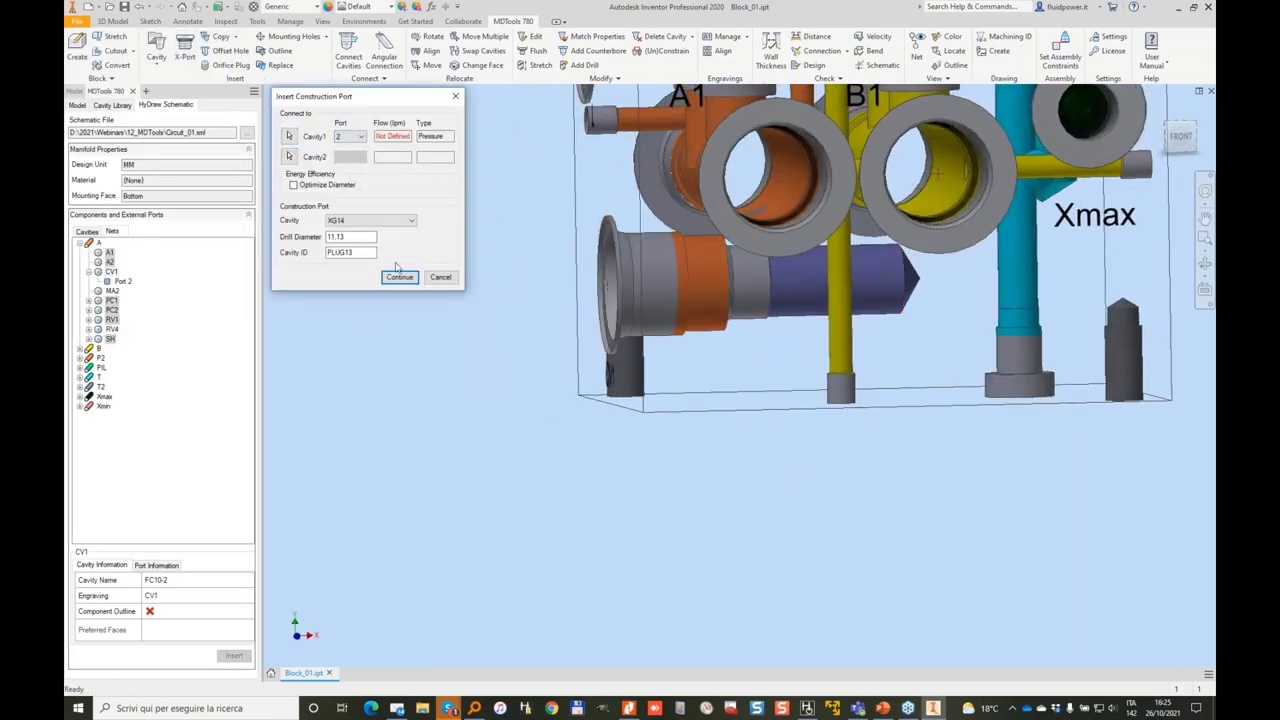
{"action": "left_click", "coordinate": [399, 277]}
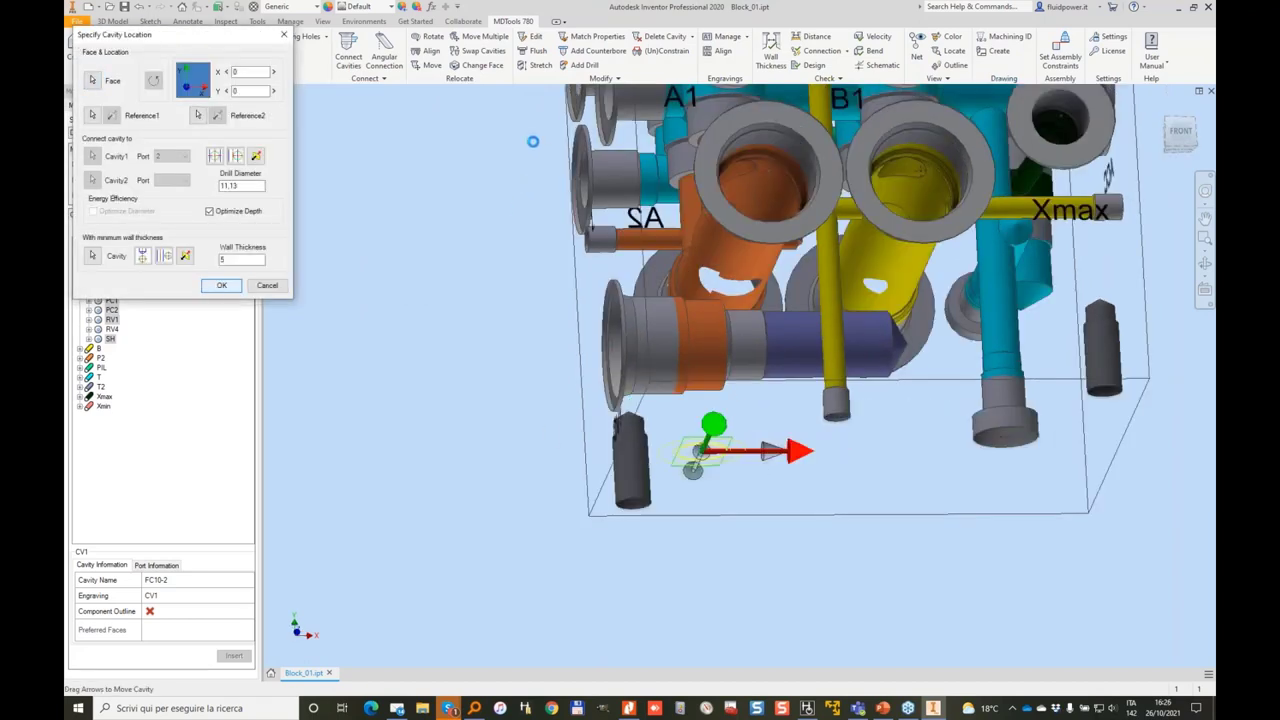
Stretch the construction port's drill through CV1 into the orange drilling above and set its diameter to 11.
{"action": "left_click", "coordinate": [540, 65]}
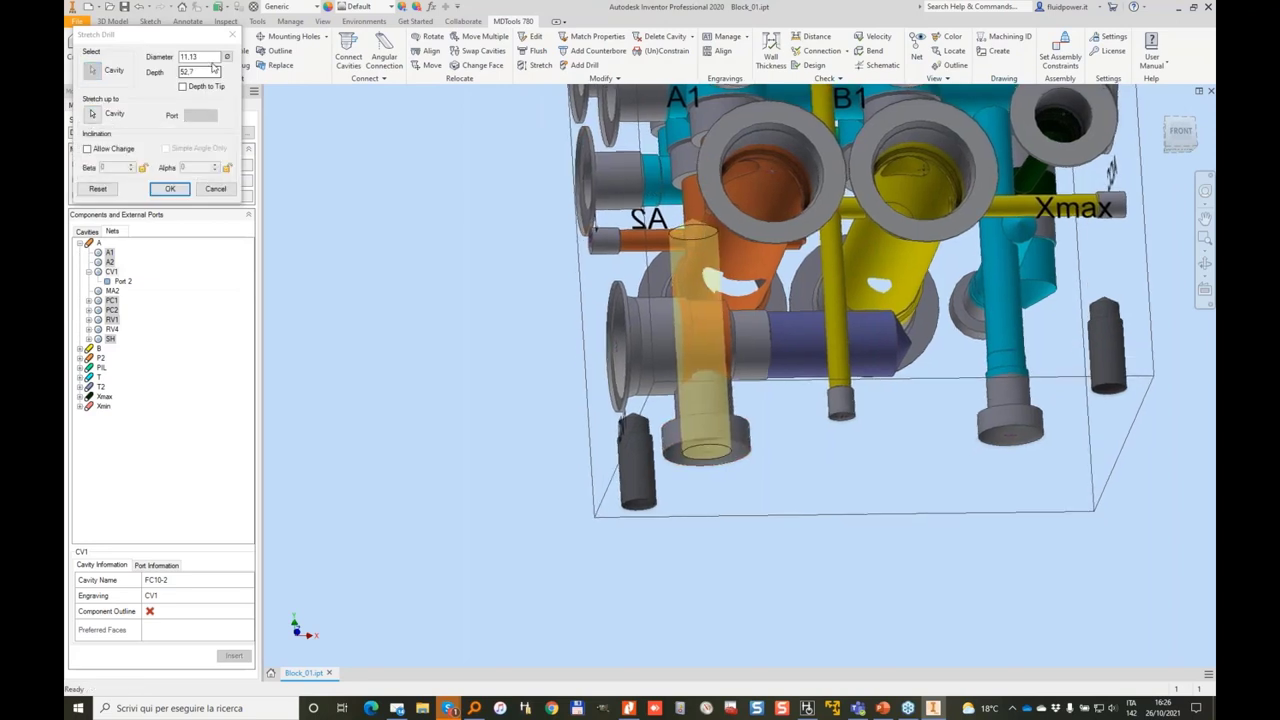
{"action": "left_click_drag", "start_coordinate": [203, 58], "coordinate": [148, 62]}
{"action": "type", "text": "11"}
{"action": "key", "text": "Return"}
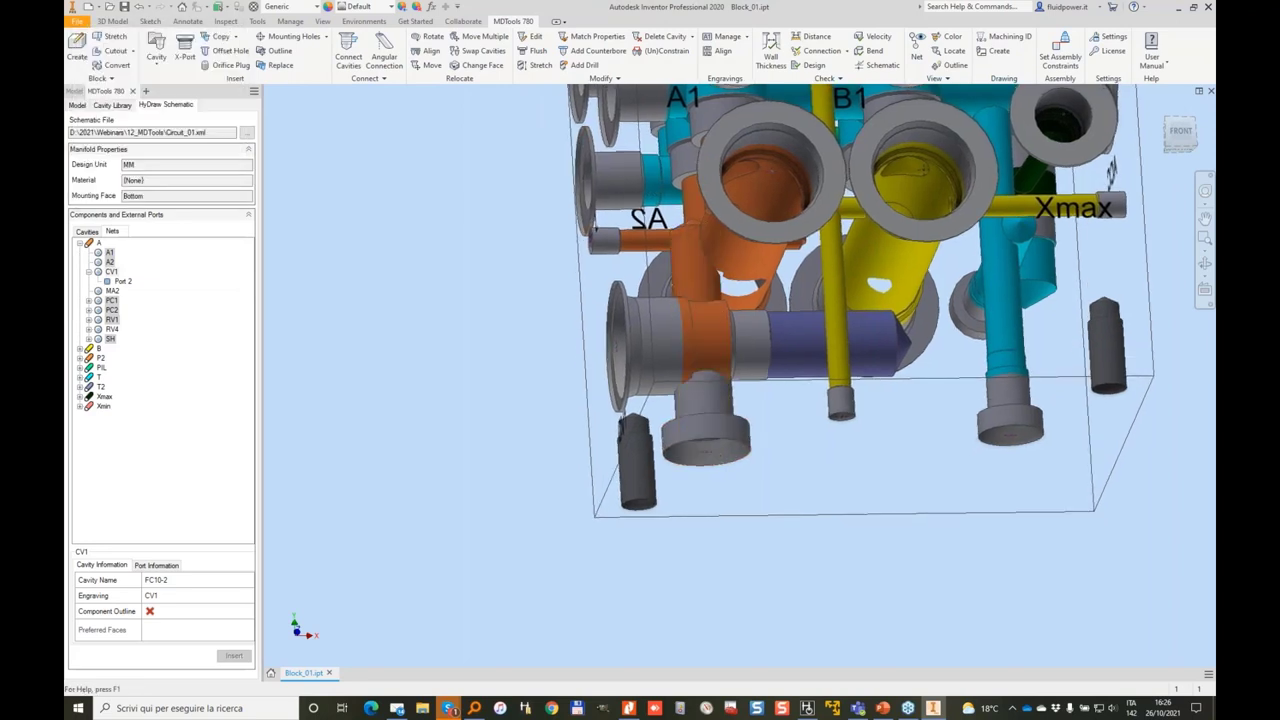
Move the CV1 cavity up to X 51.4, Y 90.1 on its face.
{"action": "middle_click_drag", "start_coordinate": [363, 286], "coordinate": [600, 272], "text": "shift"}
{"action": "left_click", "coordinate": [600, 272]}
{"action": "left_click", "coordinate": [617, 254]}
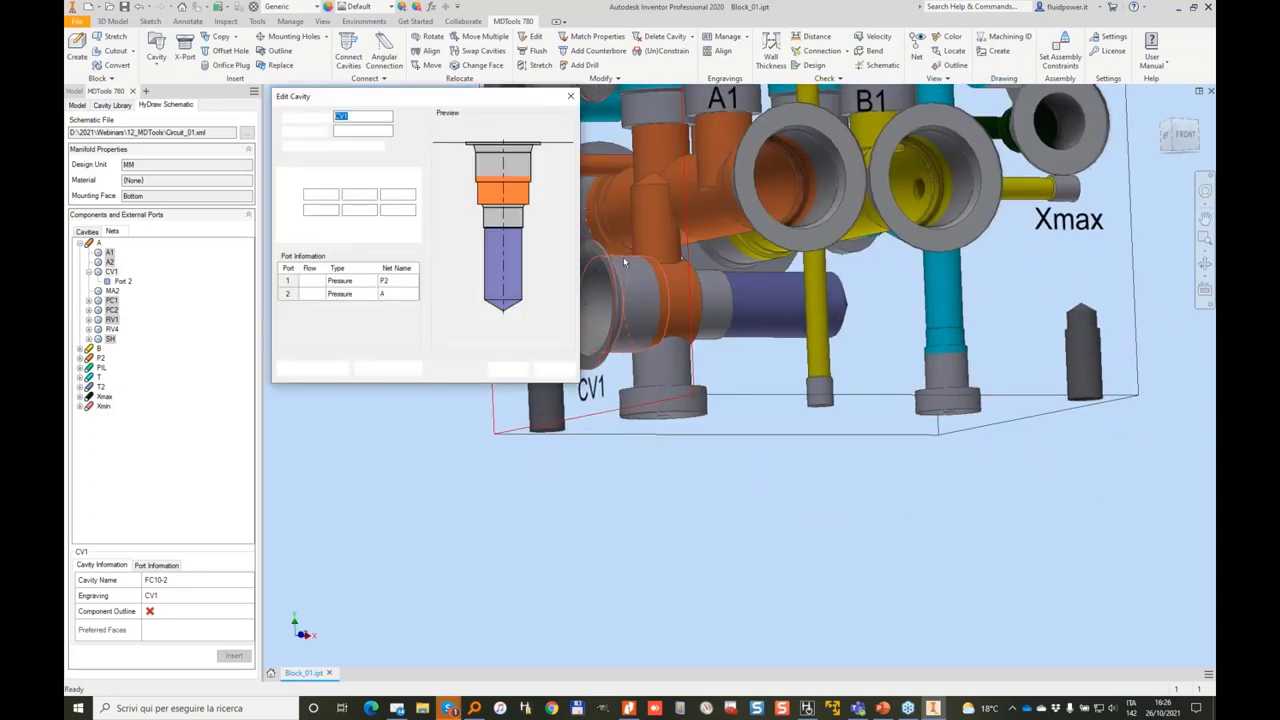
{"action": "left_click", "coordinate": [554, 371]}
{"action": "left_click", "coordinate": [601, 293]}
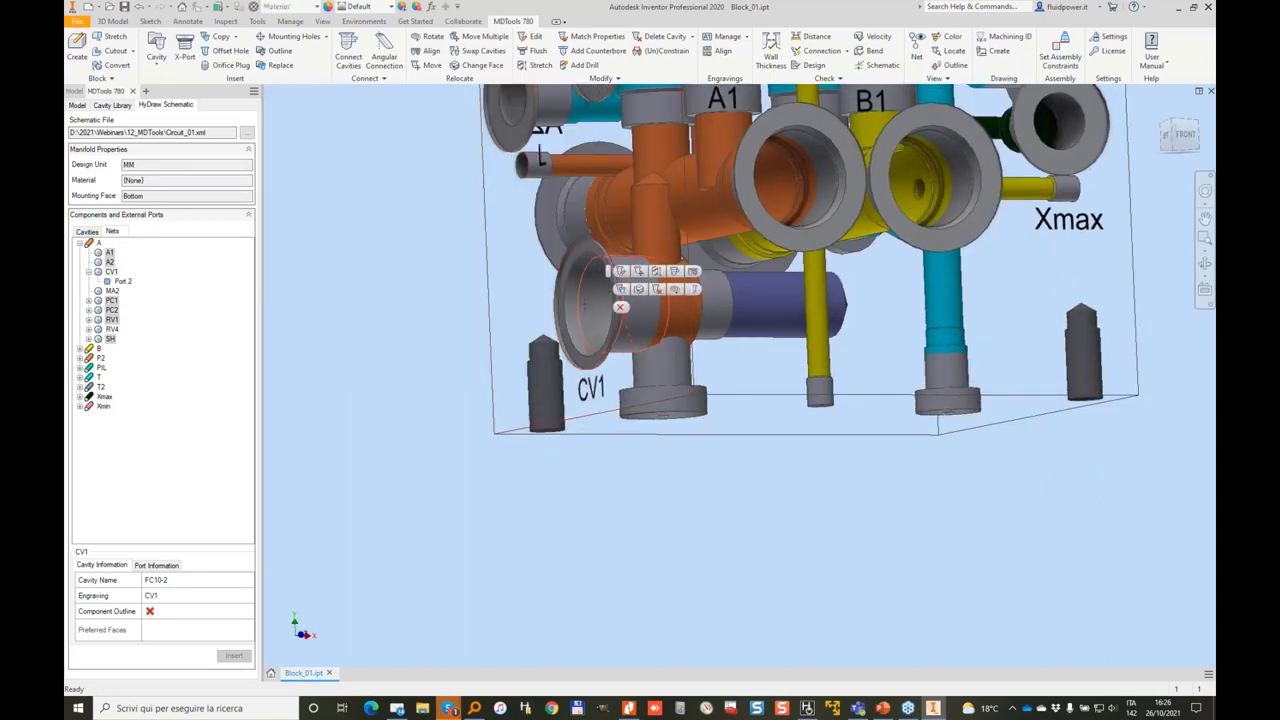
{"action": "left_click", "coordinate": [641, 271]}
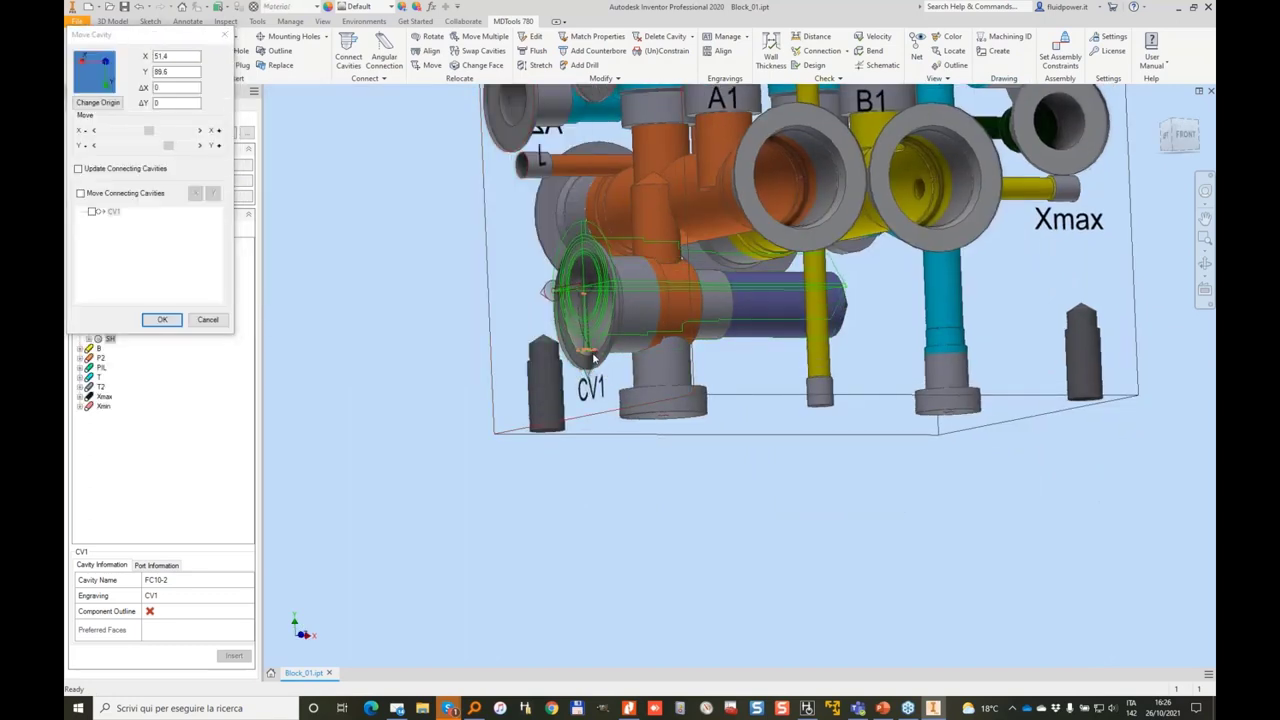
{"action": "left_click_drag", "start_coordinate": [593, 358], "coordinate": [593, 355]}
{"action": "left_click", "coordinate": [162, 319]}
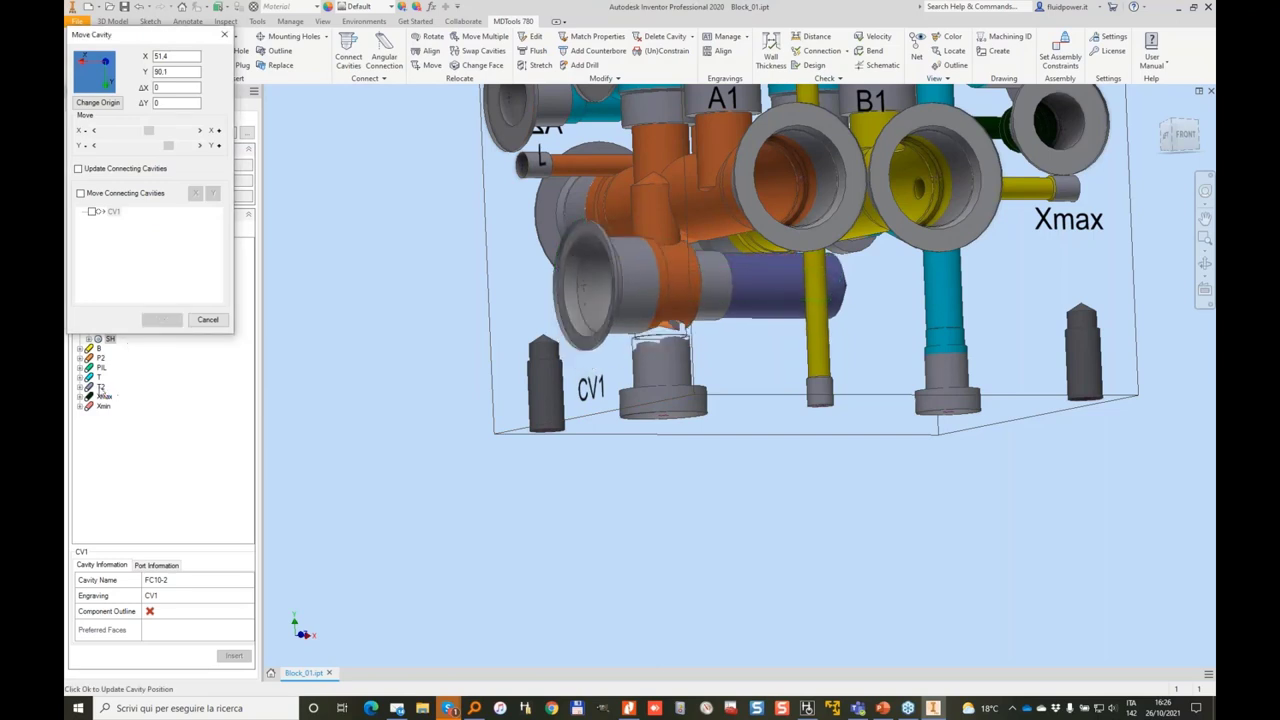
Insert port P2 (G 3/8-19) from the schematic's P2 net on the block's right face at X 60.3, Y 93.8, overlapping CV1's drill.
{"action": "left_click", "coordinate": [80, 358]}
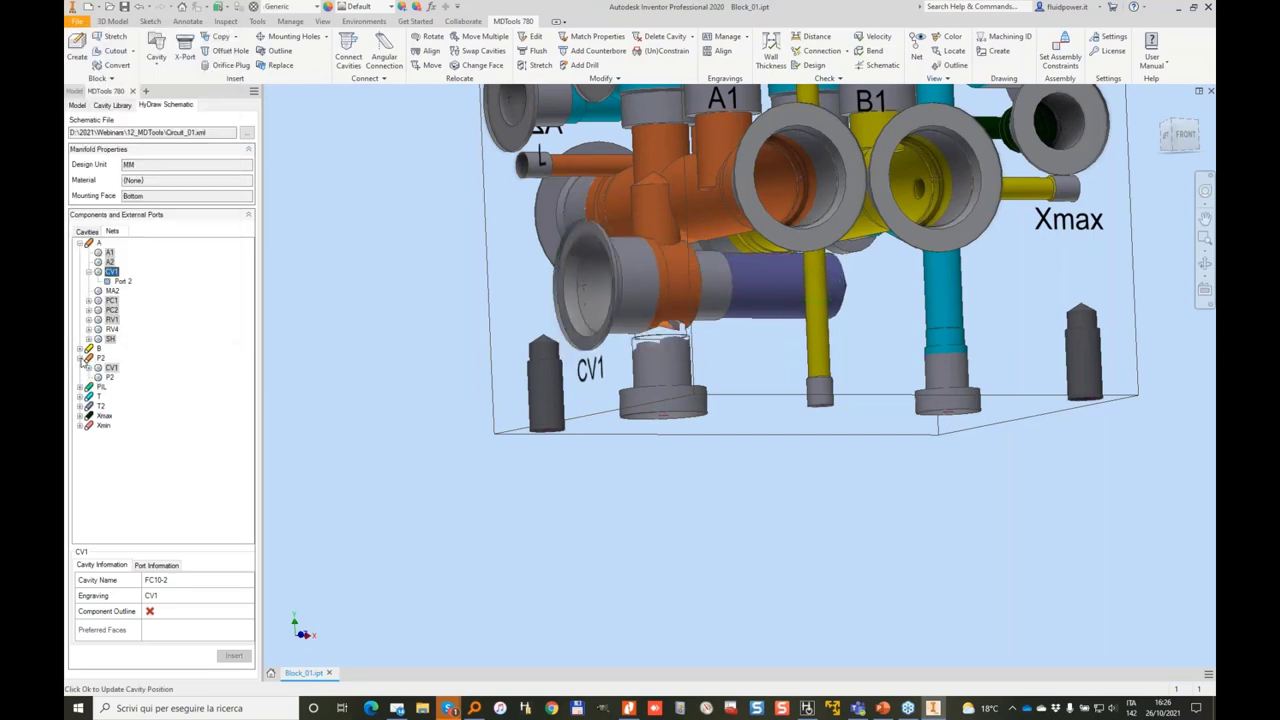
{"action": "left_click", "coordinate": [110, 377]}
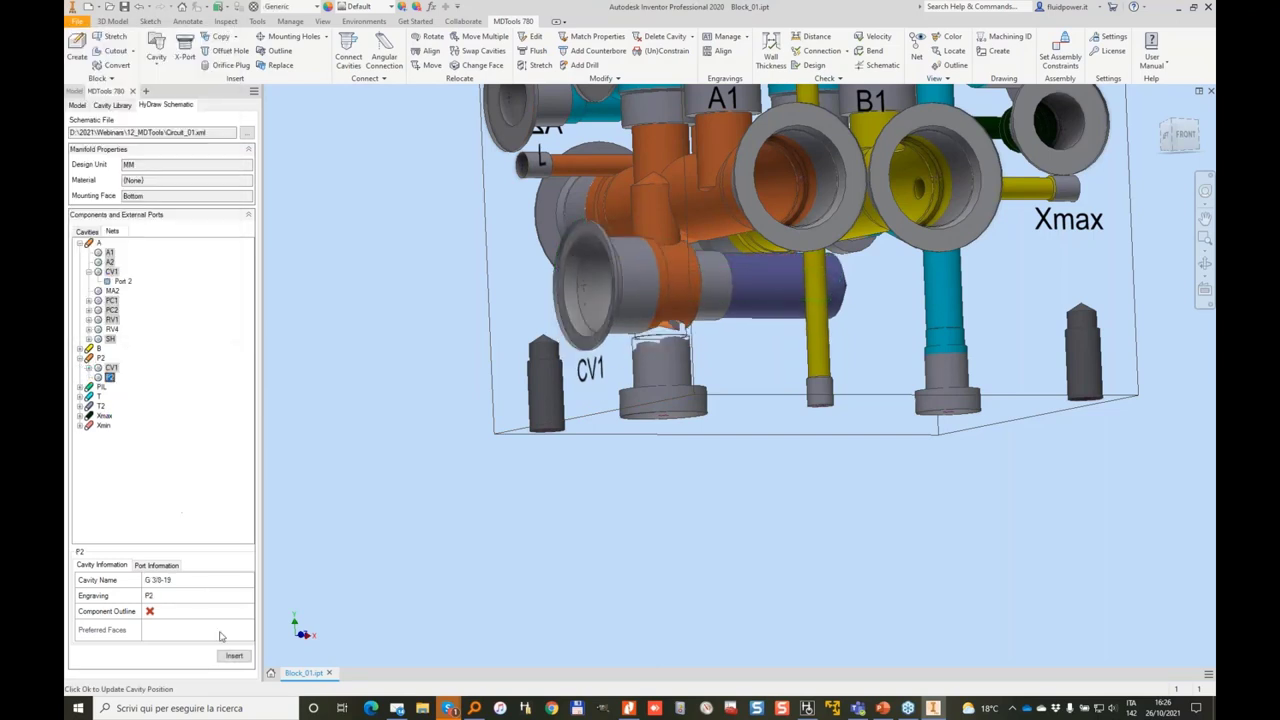
{"action": "mouse_move", "coordinate": [954, 309]}
{"action": "middle_mouse_down", "text": "shift"}
{"action": "mouse_move", "coordinate": [1054, 297]}
{"action": "mouse_move", "coordinate": [1029, 311]}
{"action": "mouse_move", "coordinate": [940, 302]}
{"action": "middle_mouse_up", "text": "shift"}
{"action": "left_click", "coordinate": [905, 290]}
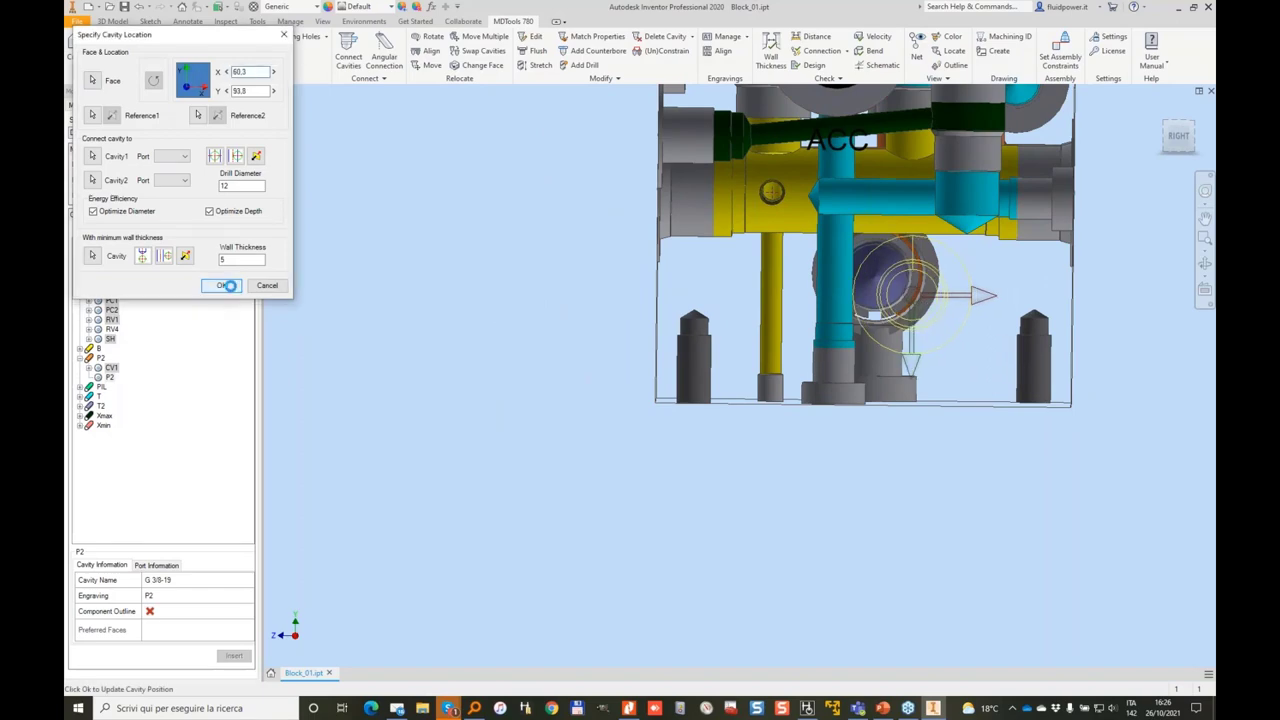
{"action": "left_click", "coordinate": [227, 285]}
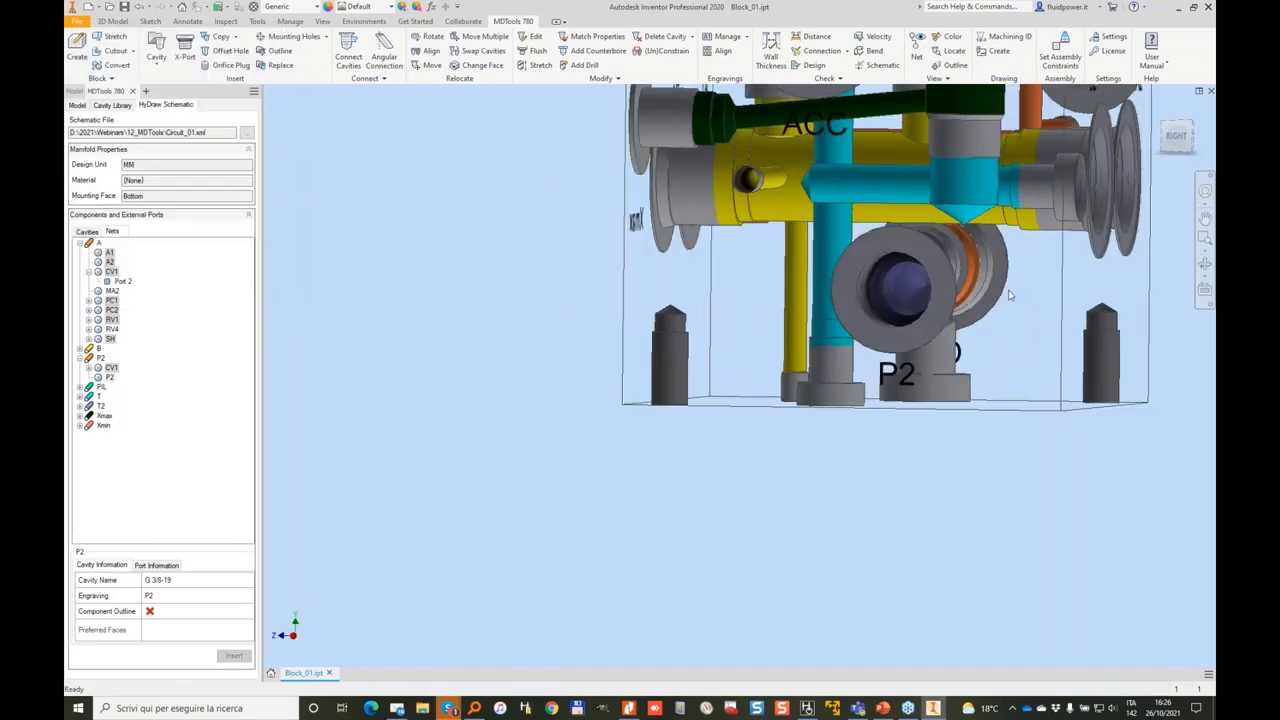
Stretch P2's drill to a depth of 65.5 so it meets CV1's drill, and adjust CV1's drill to a depth of 56.8.
{"action": "left_click", "coordinate": [540, 65]}
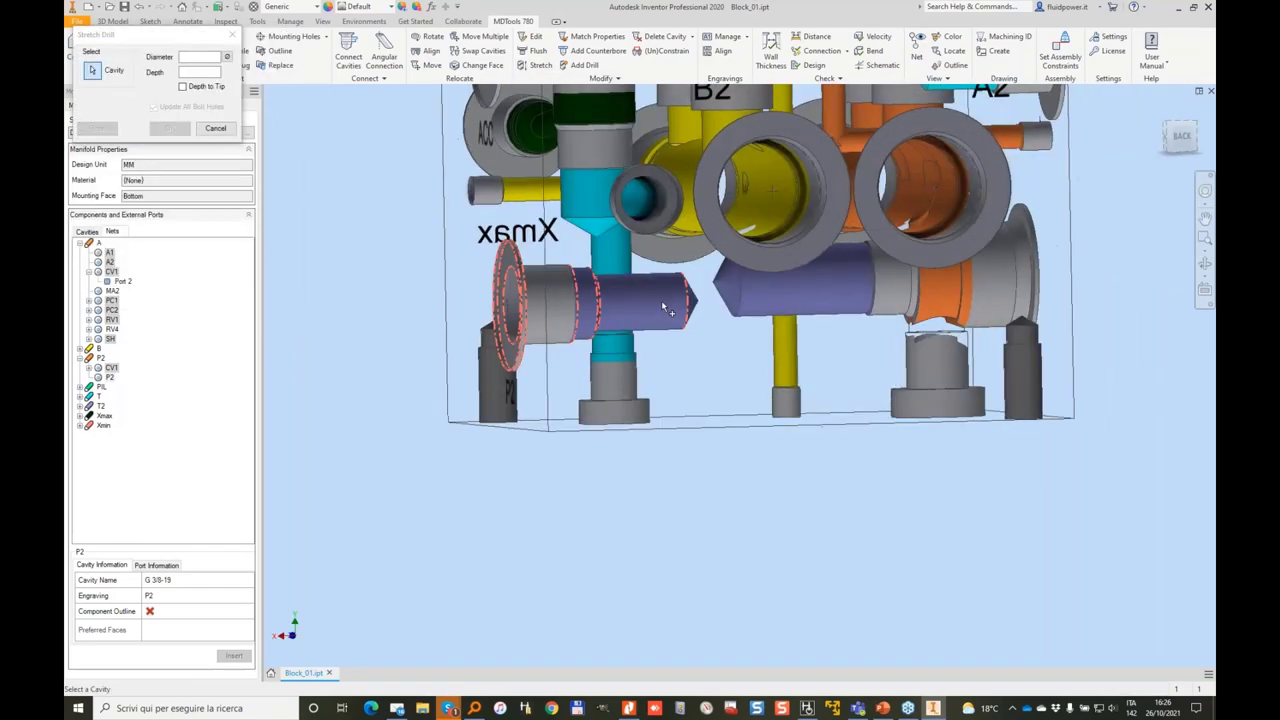
{"action": "left_click", "coordinate": [662, 302]}
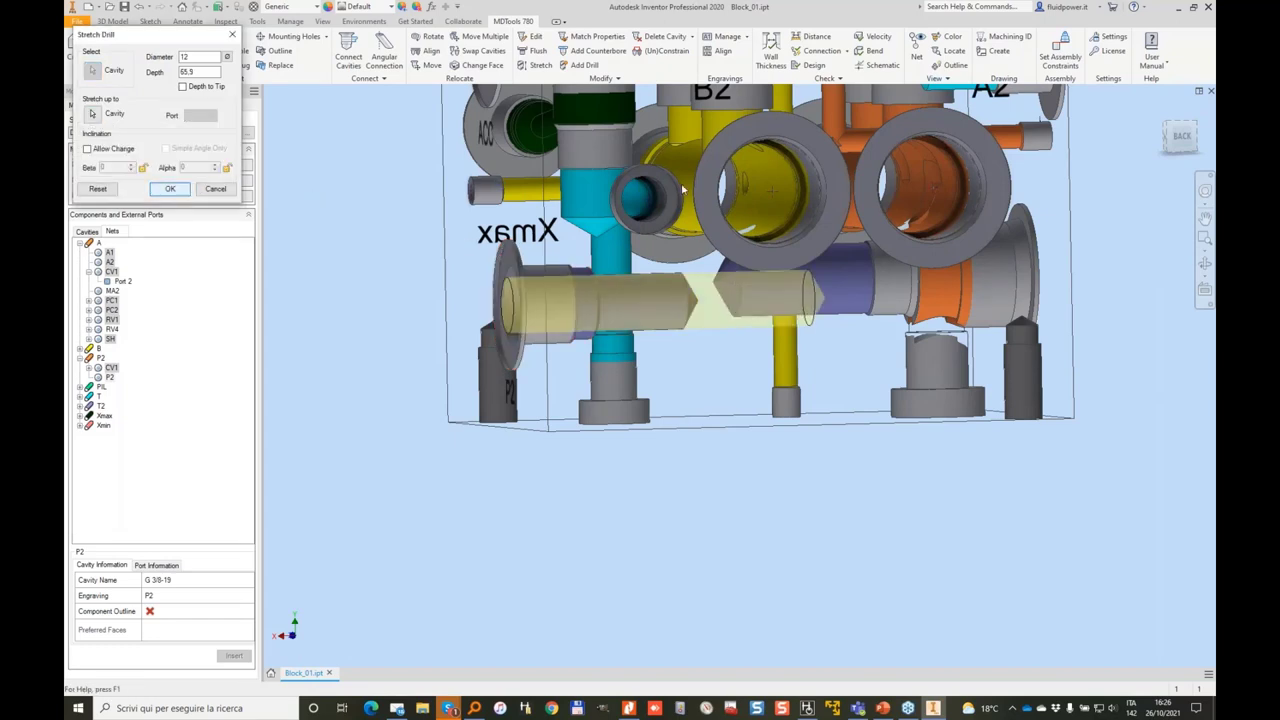
{"action": "left_click", "coordinate": [540, 65]}
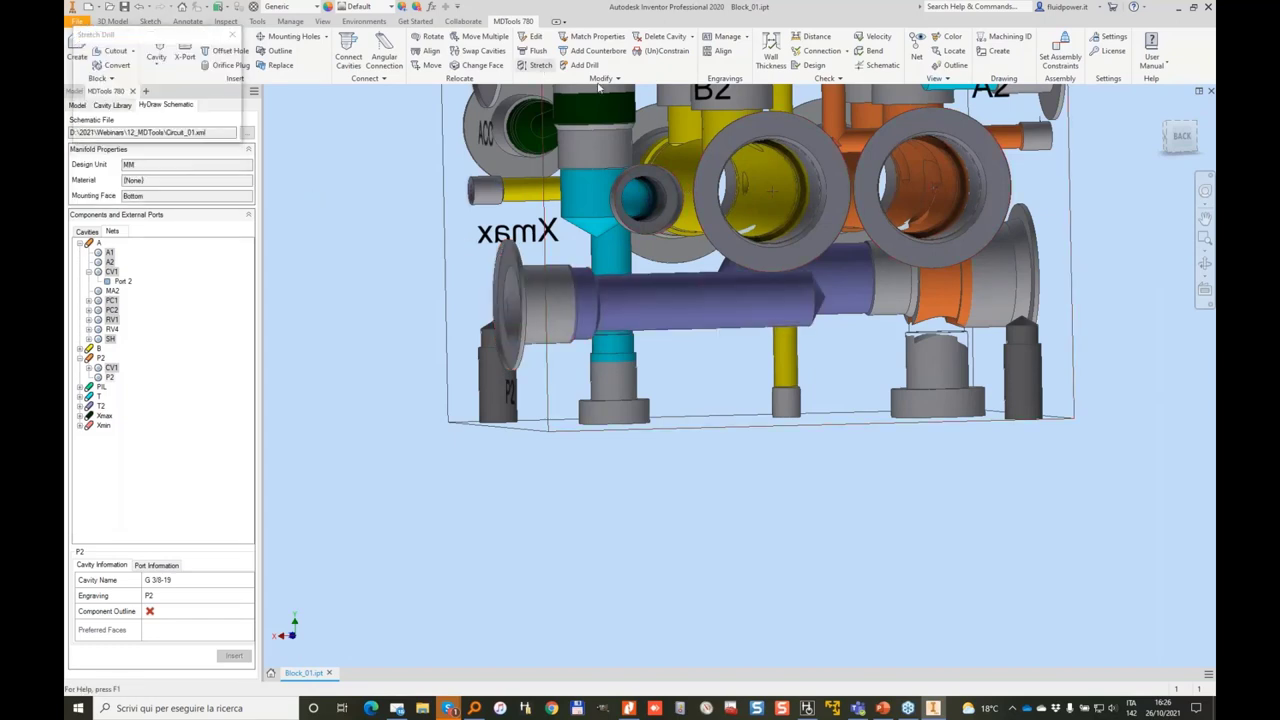
{"action": "left_click", "coordinate": [838, 270]}
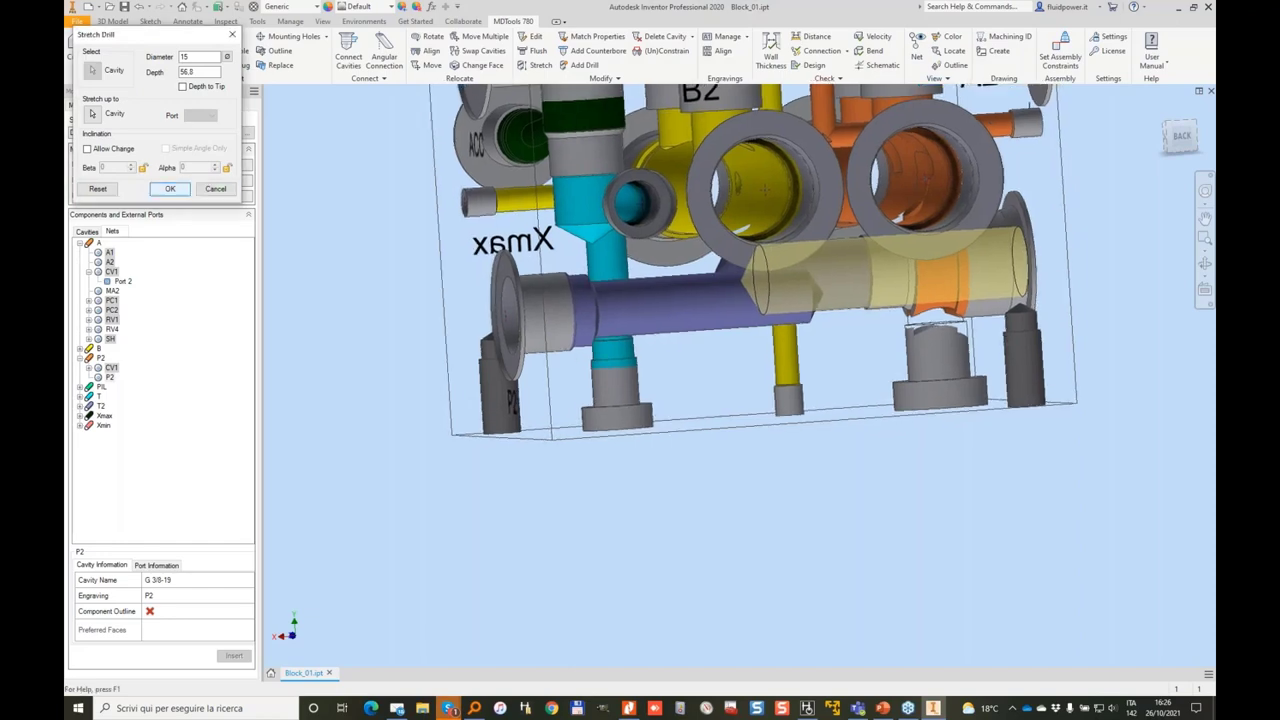
{"action": "key", "text": "Escape"}
{"action": "key", "text": "Escape"}
{"action": "key", "text": "F6"}
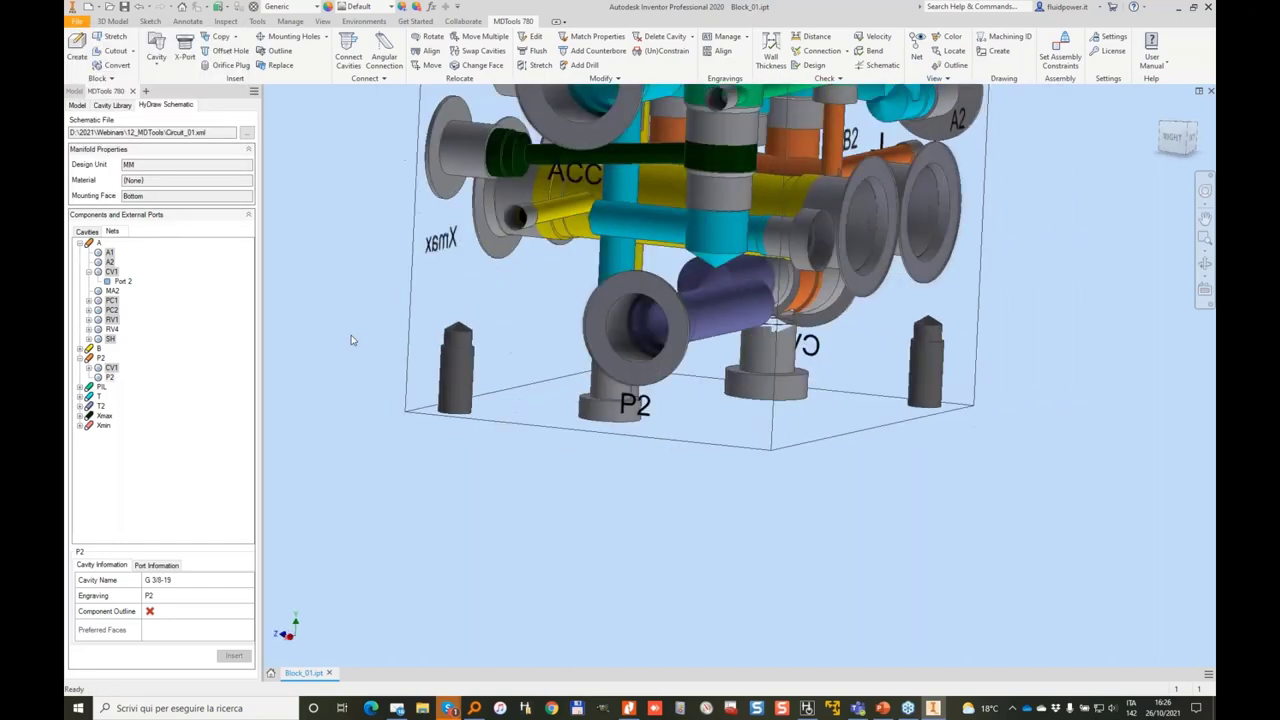
Insert port MA2 (G 1/4-19) from net A on the left face at X 27, Y 70, connected to port 1 of the orange cavity.
{"action": "middle_click_drag", "start_coordinate": [351, 340], "coordinate": [570, 345], "text": "shift"}
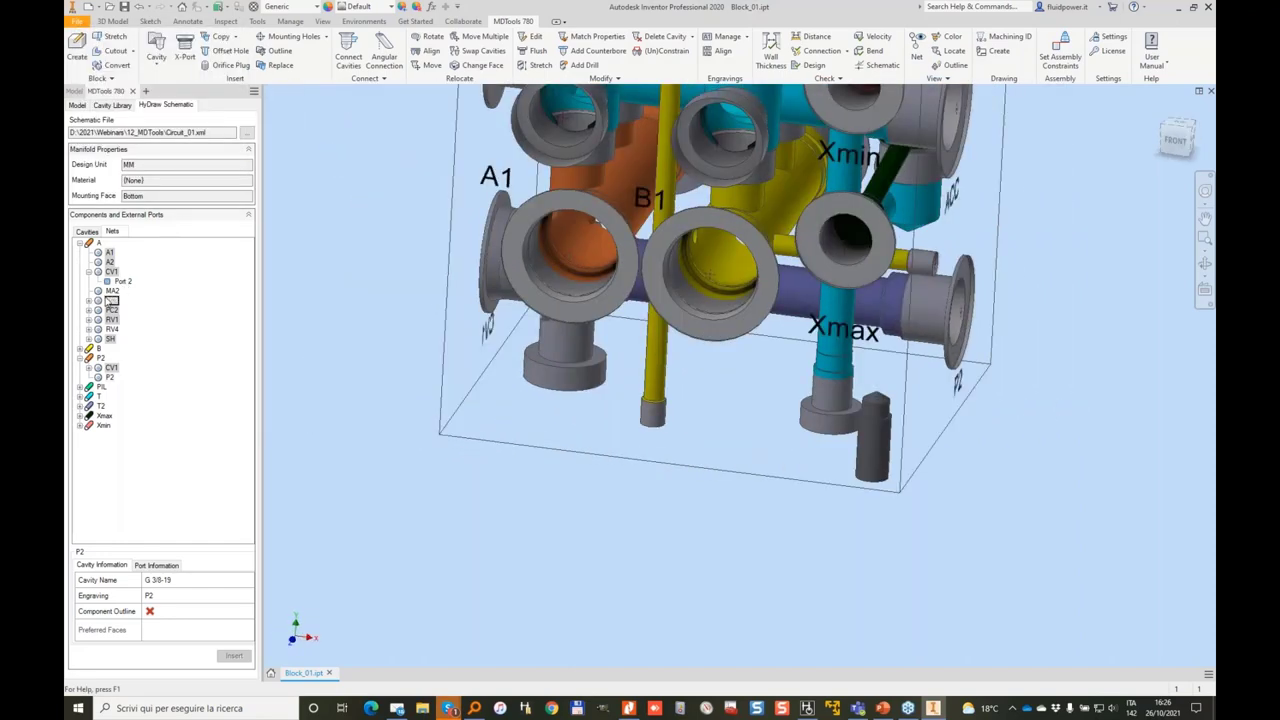
{"action": "left_click", "coordinate": [109, 293]}
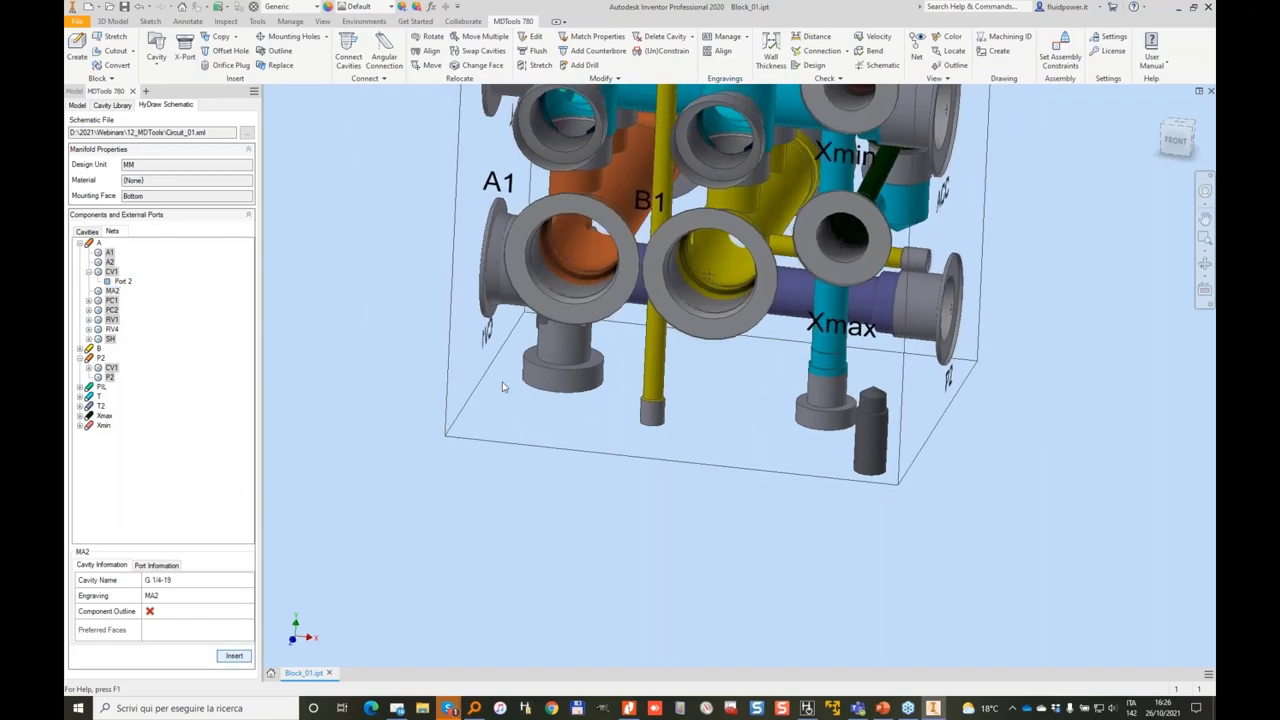
{"action": "left_click", "coordinate": [234, 655]}
{"action": "mouse_move", "coordinate": [470, 340]}
{"action": "middle_mouse_down", "text": "shift"}
{"action": "mouse_move", "coordinate": [563, 386]}
{"action": "mouse_move", "coordinate": [660, 380]}
{"action": "middle_mouse_up", "text": "shift"}
{"action": "left_click", "coordinate": [600, 298]}
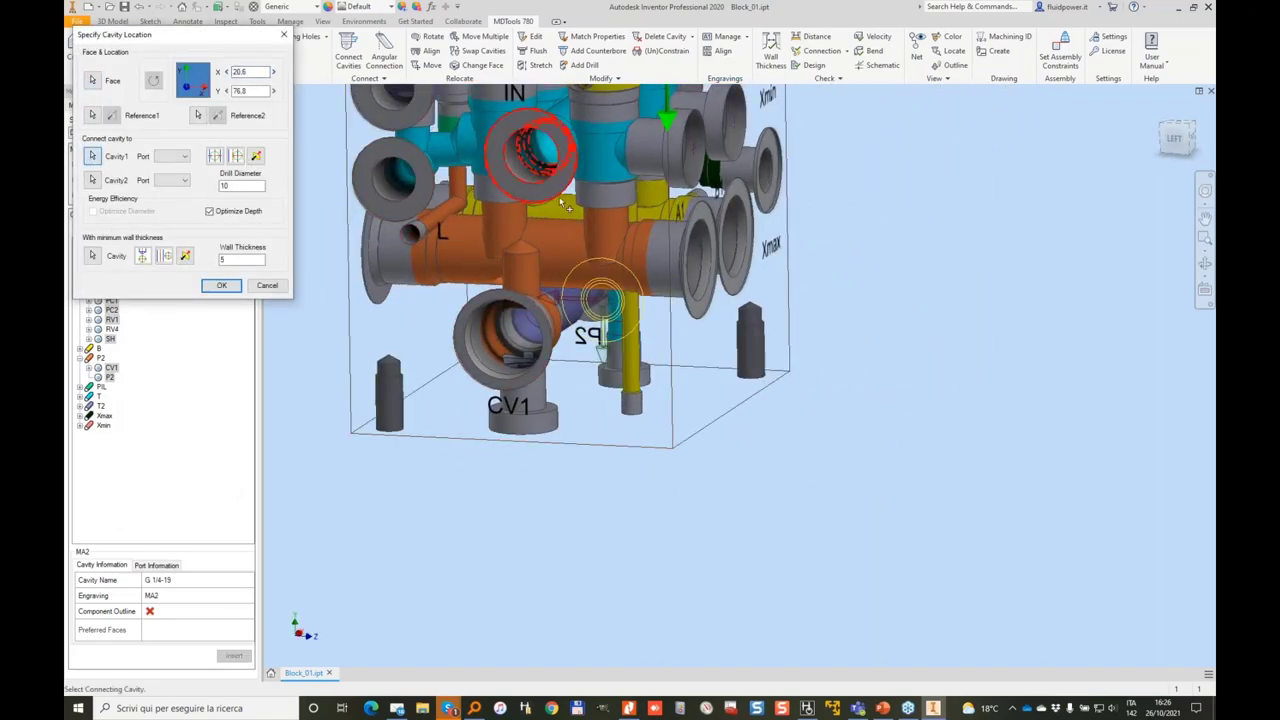
{"action": "left_click", "coordinate": [536, 150]}
{"action": "left_click", "coordinate": [184, 156]}
{"action": "left_click", "coordinate": [172, 167]}
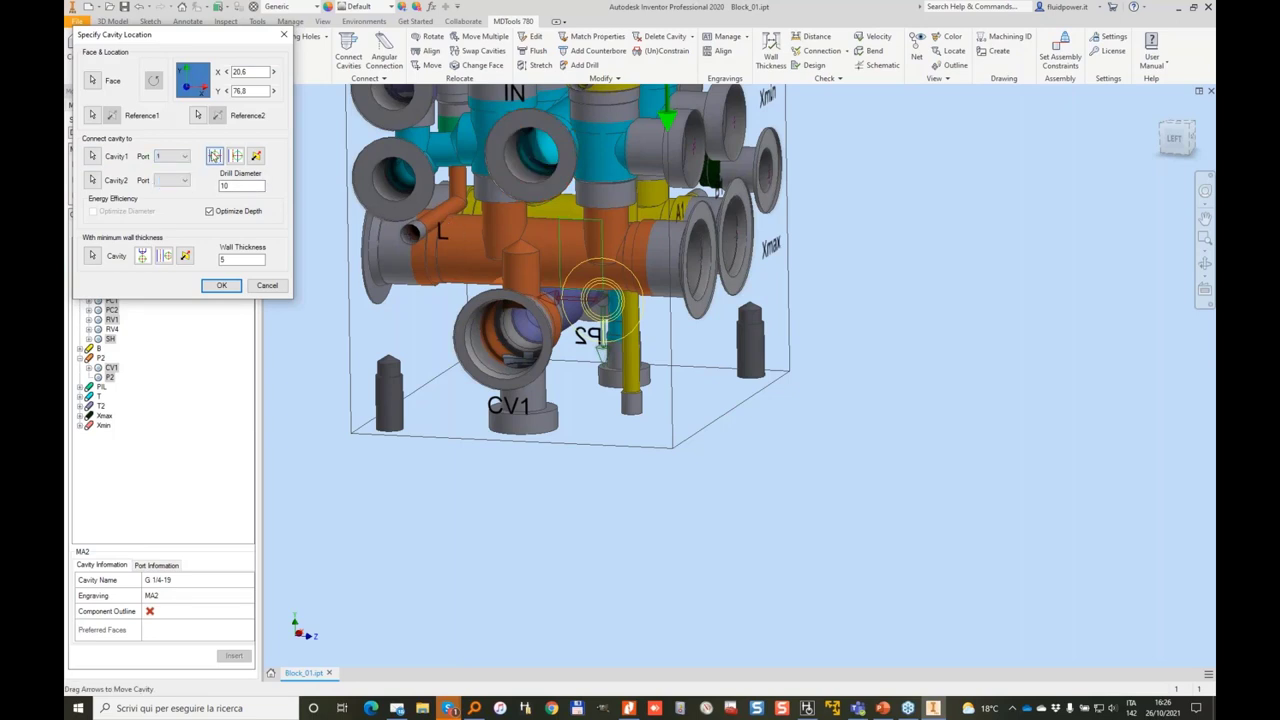
{"action": "left_click", "coordinate": [214, 157]}
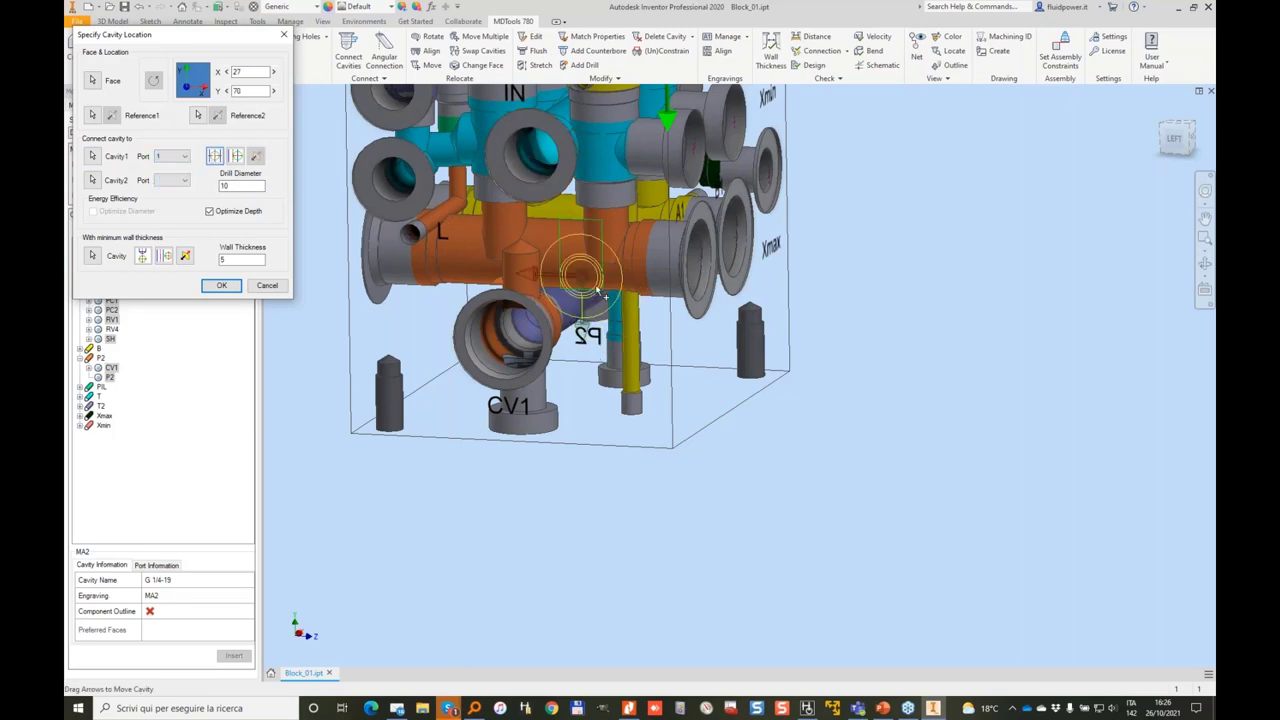
{"action": "left_click", "coordinate": [222, 285]}
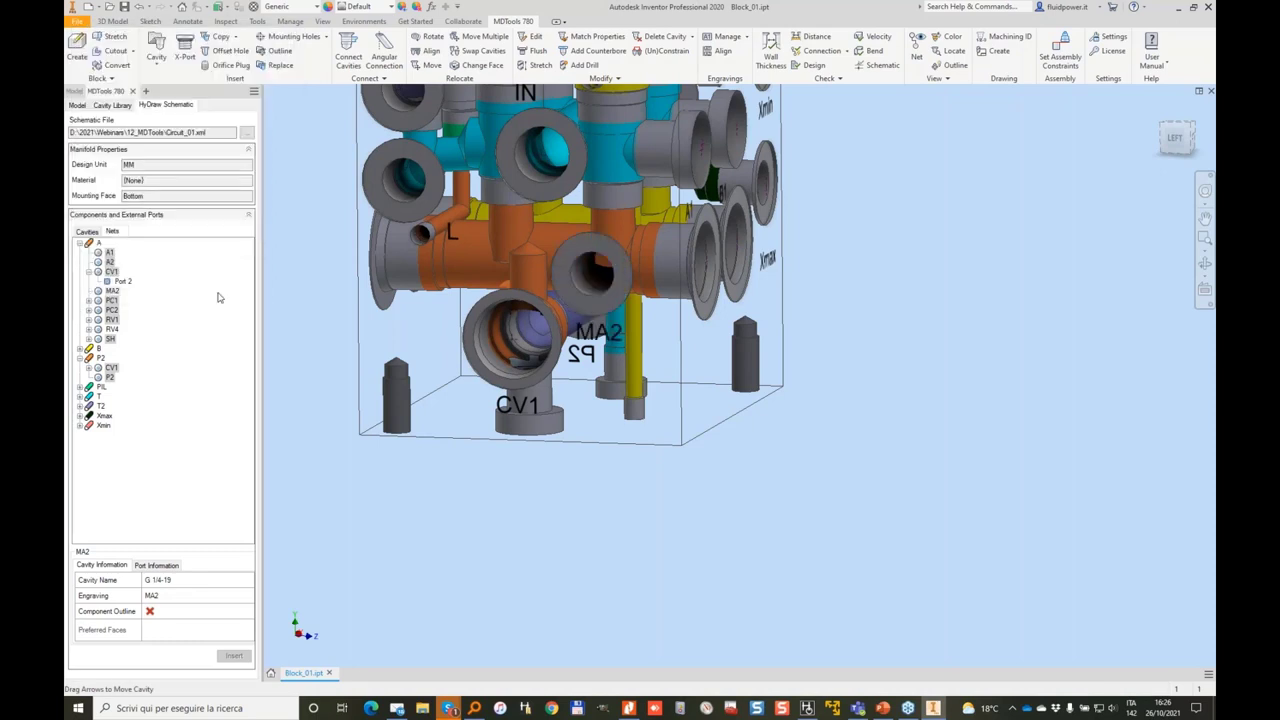
Insert the RV4 cavity T-10A from the schematic on the block's right face, beside P2.
{"action": "left_click", "coordinate": [92, 233]}
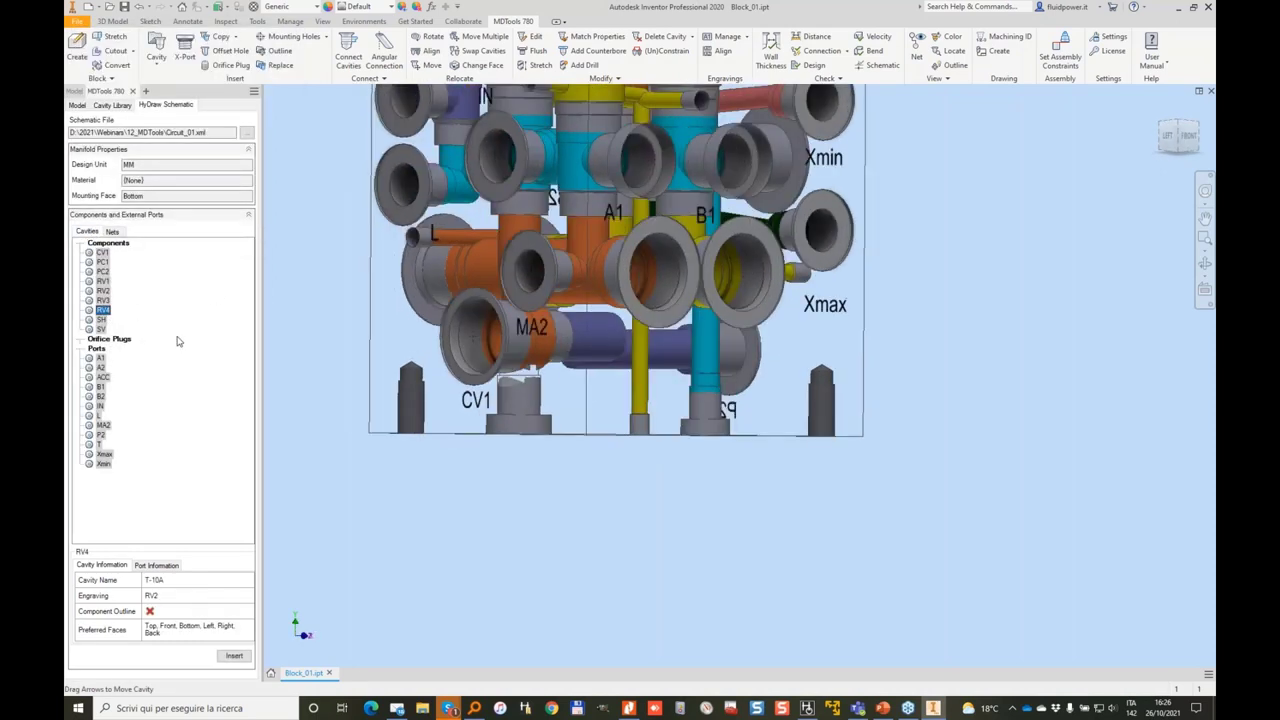
{"action": "left_click", "coordinate": [234, 655]}
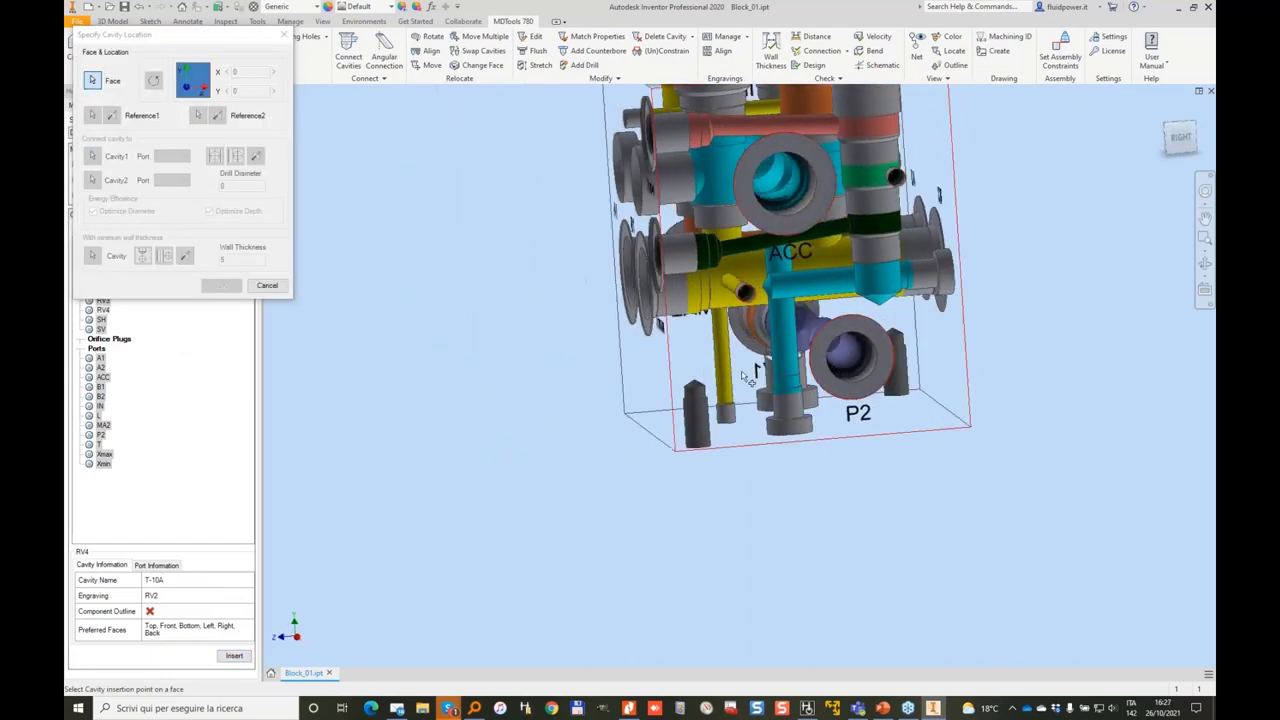
{"action": "left_click", "coordinate": [745, 370]}
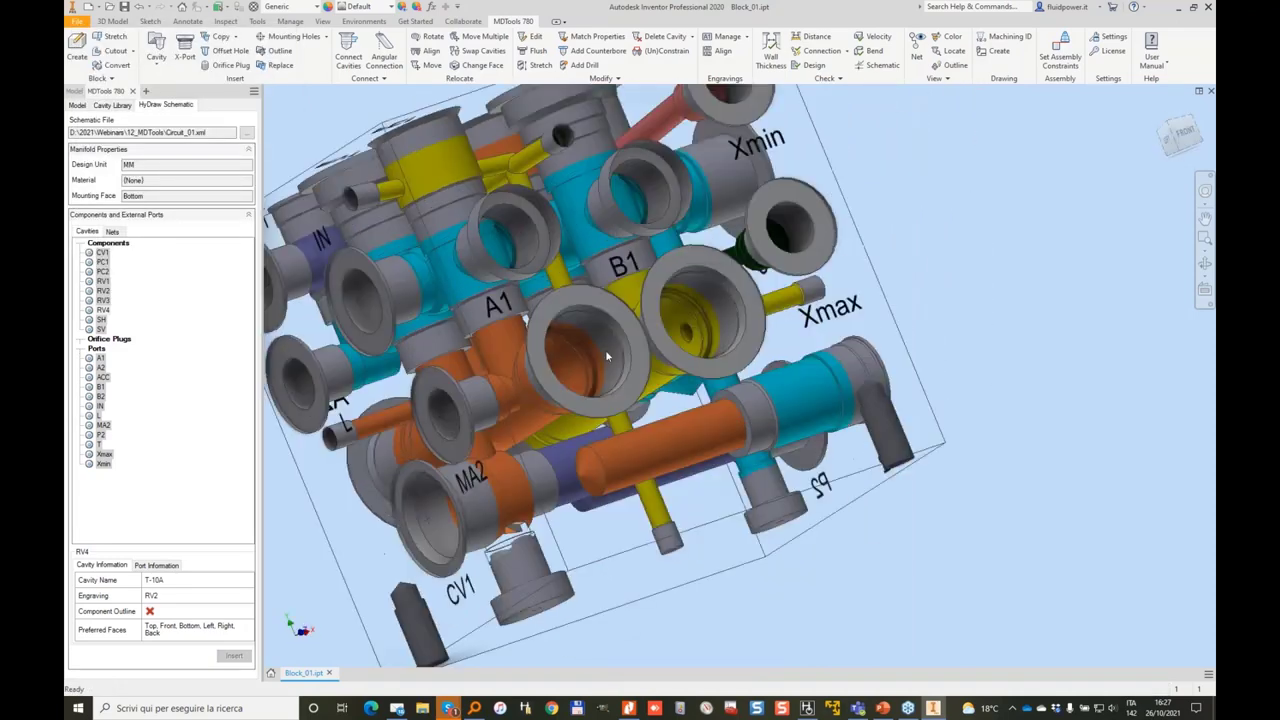
Insert a construction port with a drill diameter of 5 to connect the yellow drillings between SH and PC1.
{"action": "left_click", "coordinate": [482, 65]}
{"action": "left_click", "coordinate": [589, 343]}
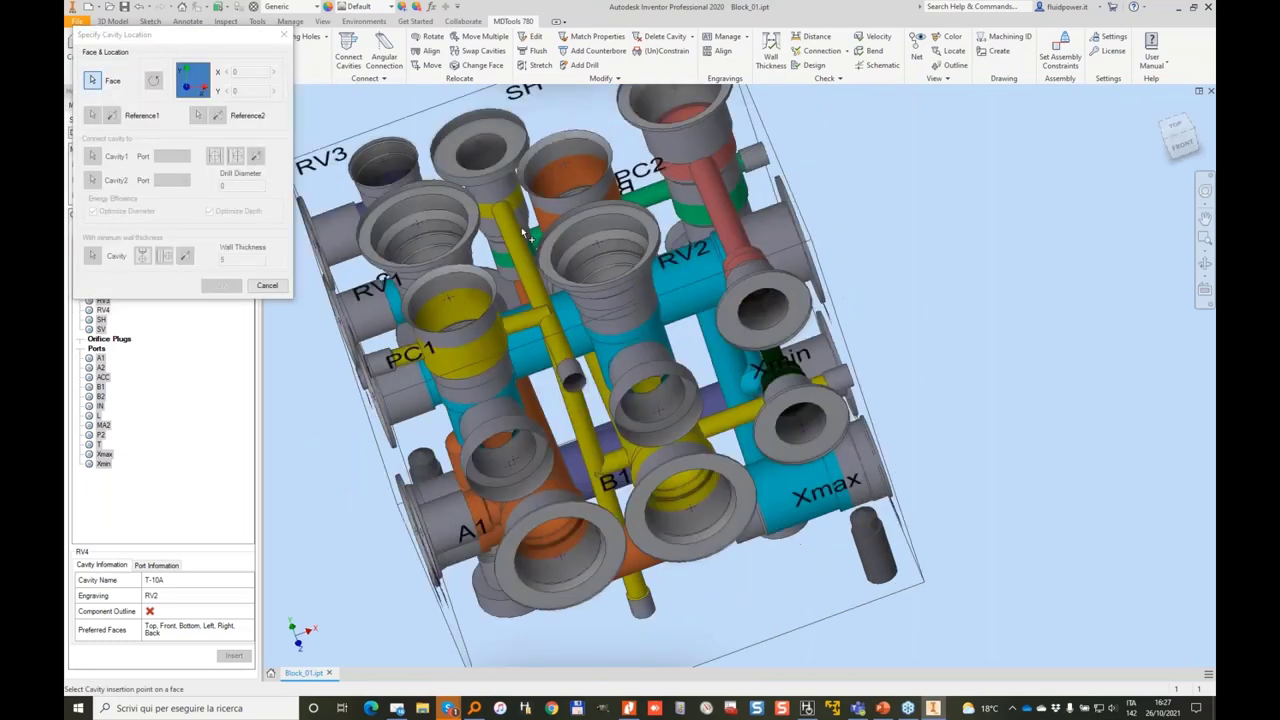
{"action": "left_click", "coordinate": [508, 236]}
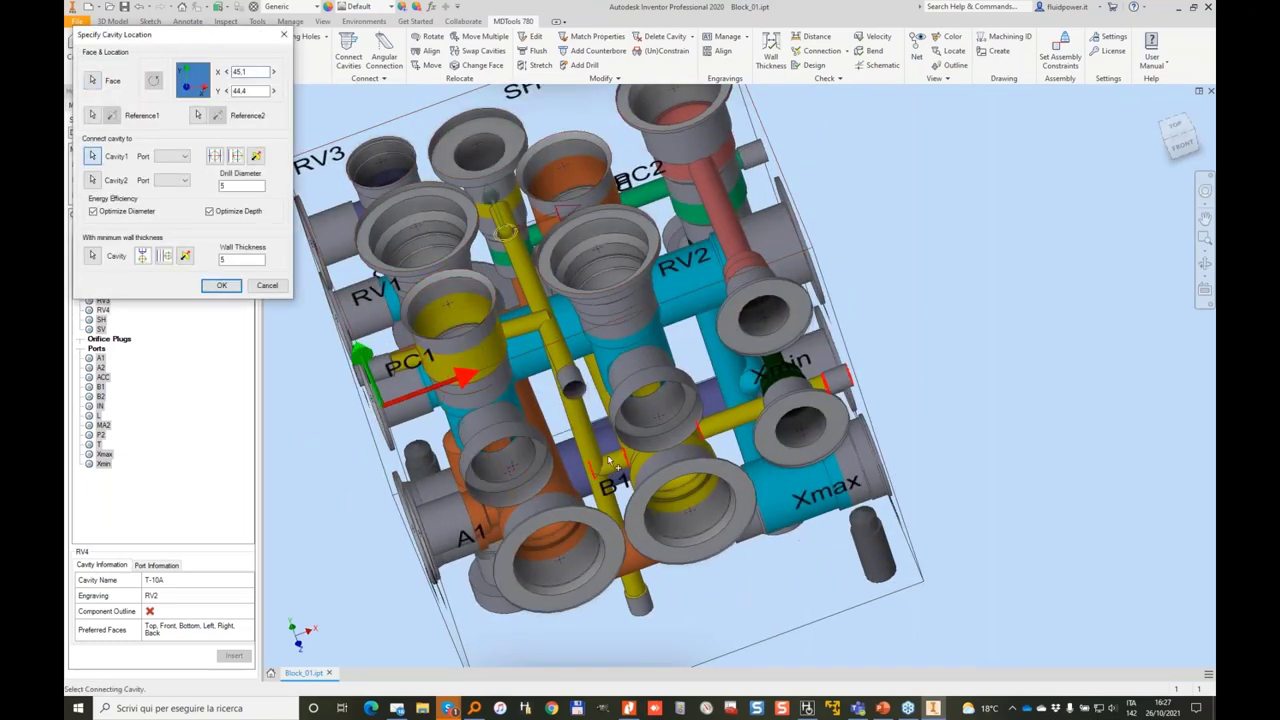
{"action": "left_click", "coordinate": [506, 232]}
{"action": "left_click", "coordinate": [91, 180]}
{"action": "left_click", "coordinate": [436, 362]}
{"action": "left_click", "coordinate": [223, 286]}
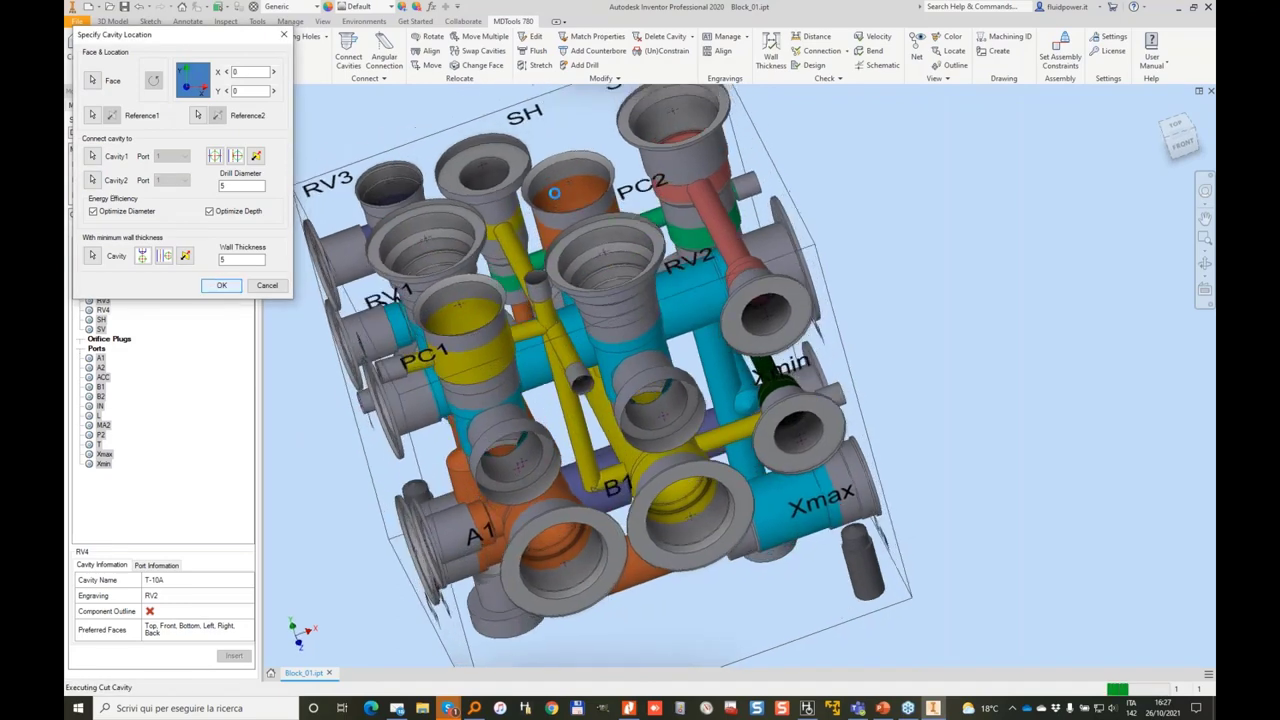
Connect the RV4 cavity to the neighbouring orange net A drilling with Connect Cavities.
{"action": "middle_click_drag", "start_coordinate": [420, 470], "coordinate": [548, 258], "text": "shift"}
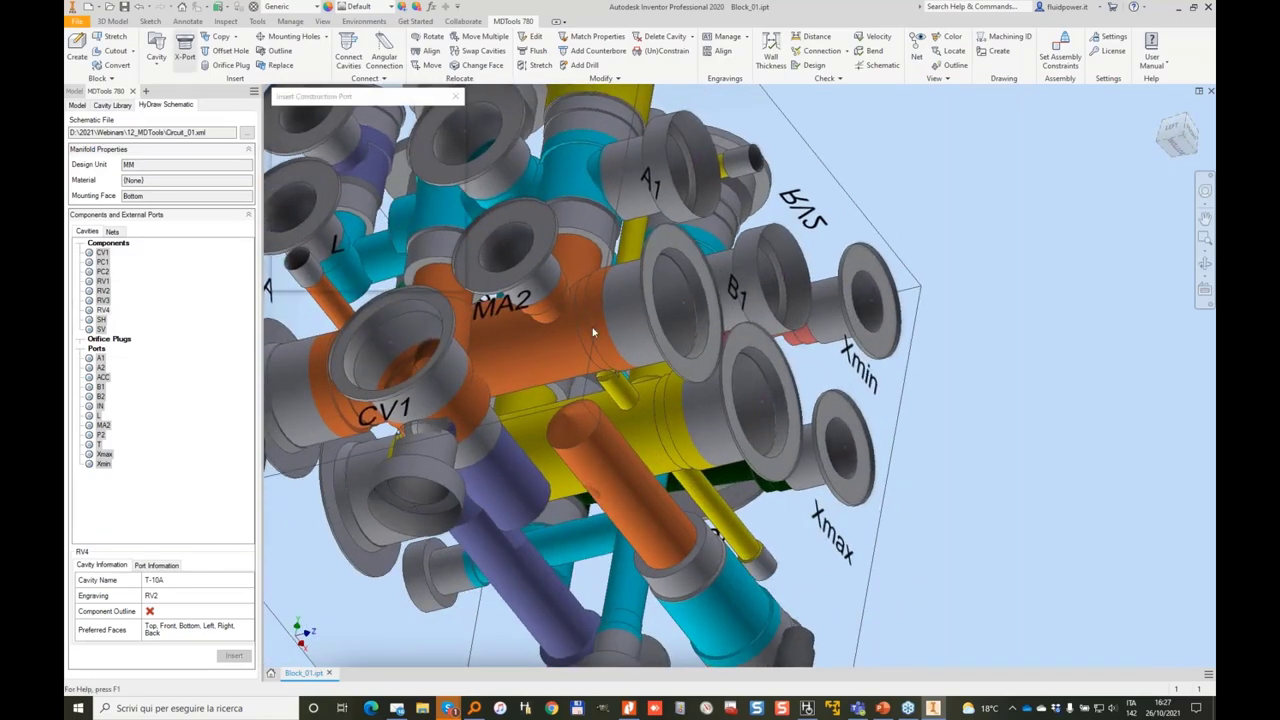
{"action": "left_click", "coordinate": [441, 277]}
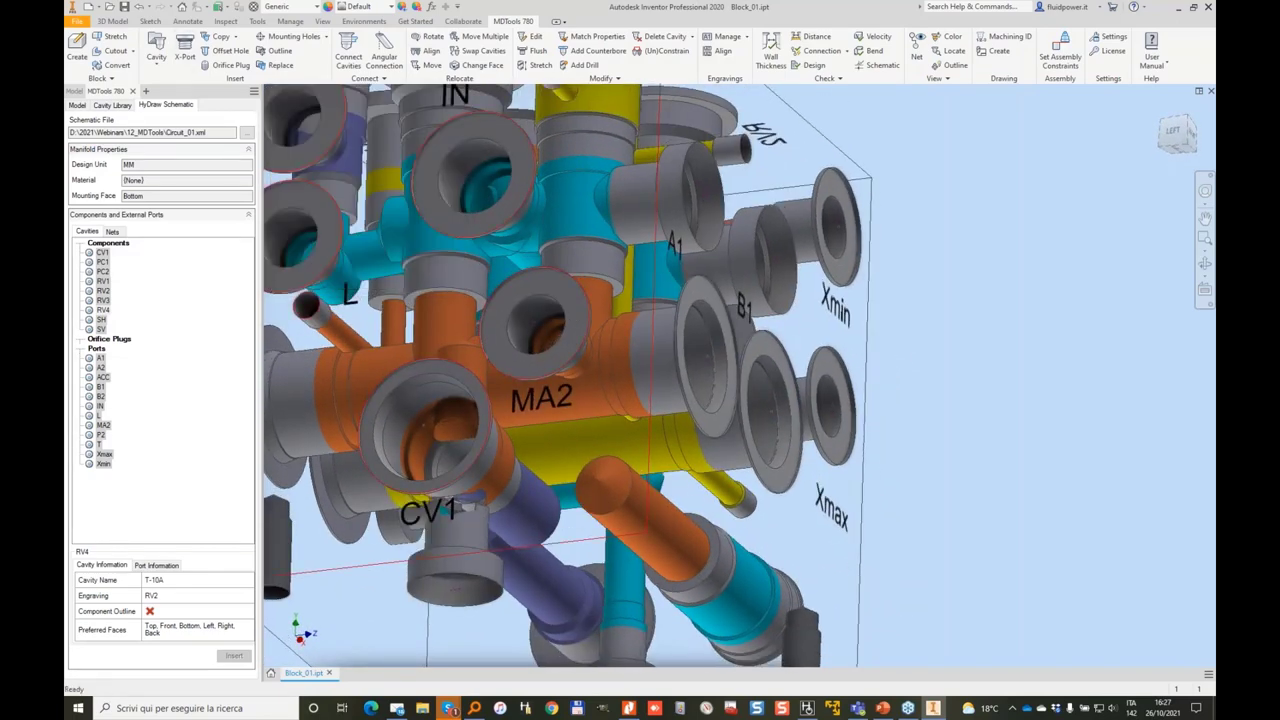
{"action": "left_click", "coordinate": [348, 50]}
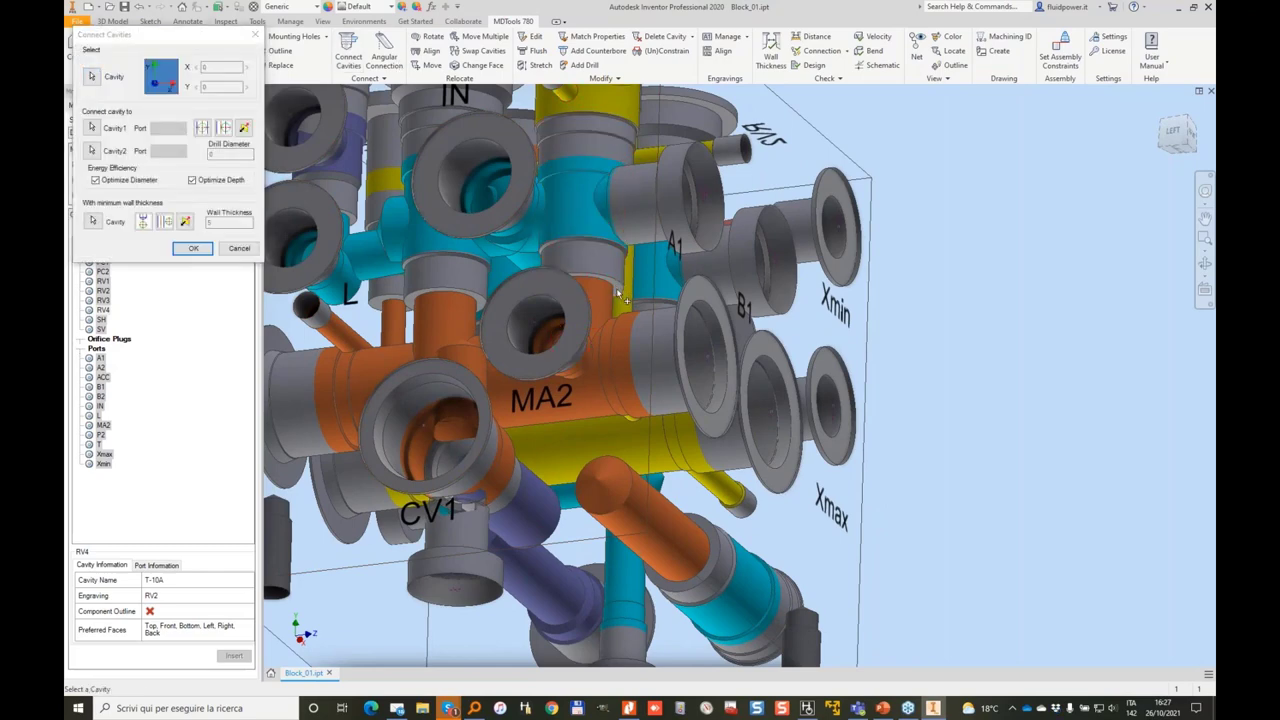
{"action": "left_click", "coordinate": [684, 342]}
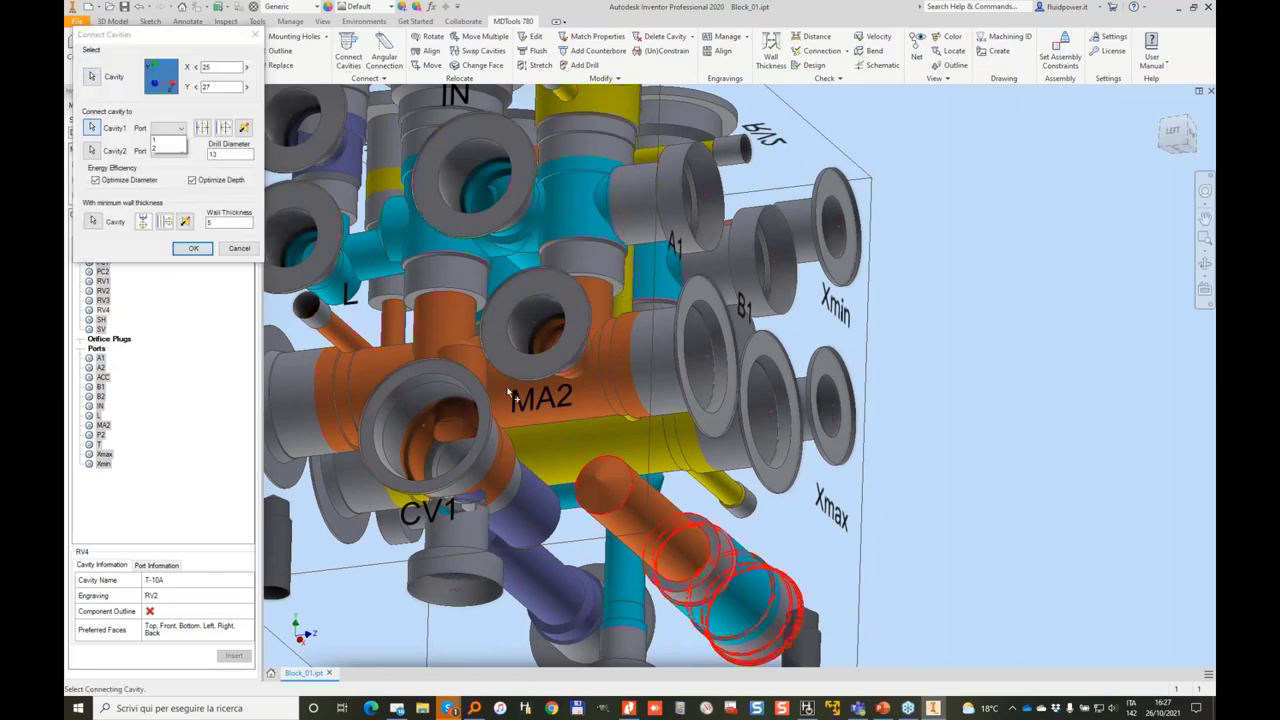
{"action": "left_click", "coordinate": [203, 250]}
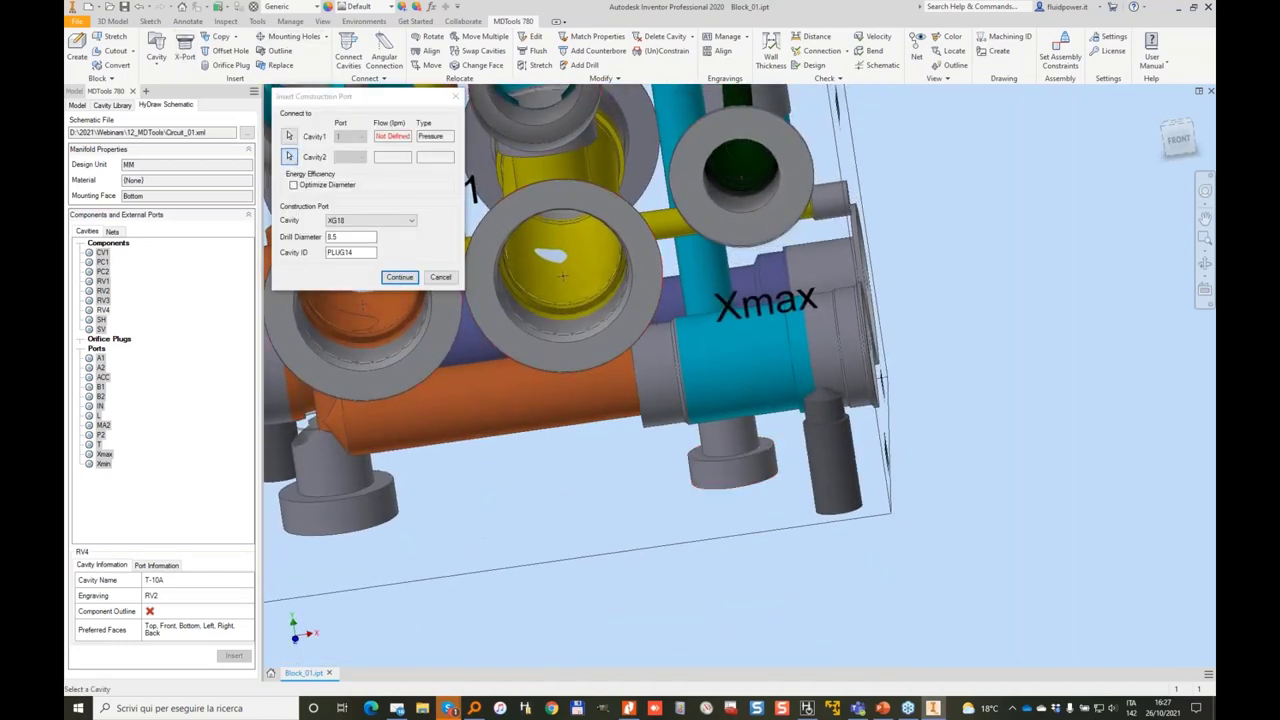
Insert a construction port with an 8.5 drill diameter on the front face below Xmax, connecting the cyan cavities near RV4.
{"action": "left_click", "coordinate": [535, 250]}
{"action": "left_click", "coordinate": [370, 220]}
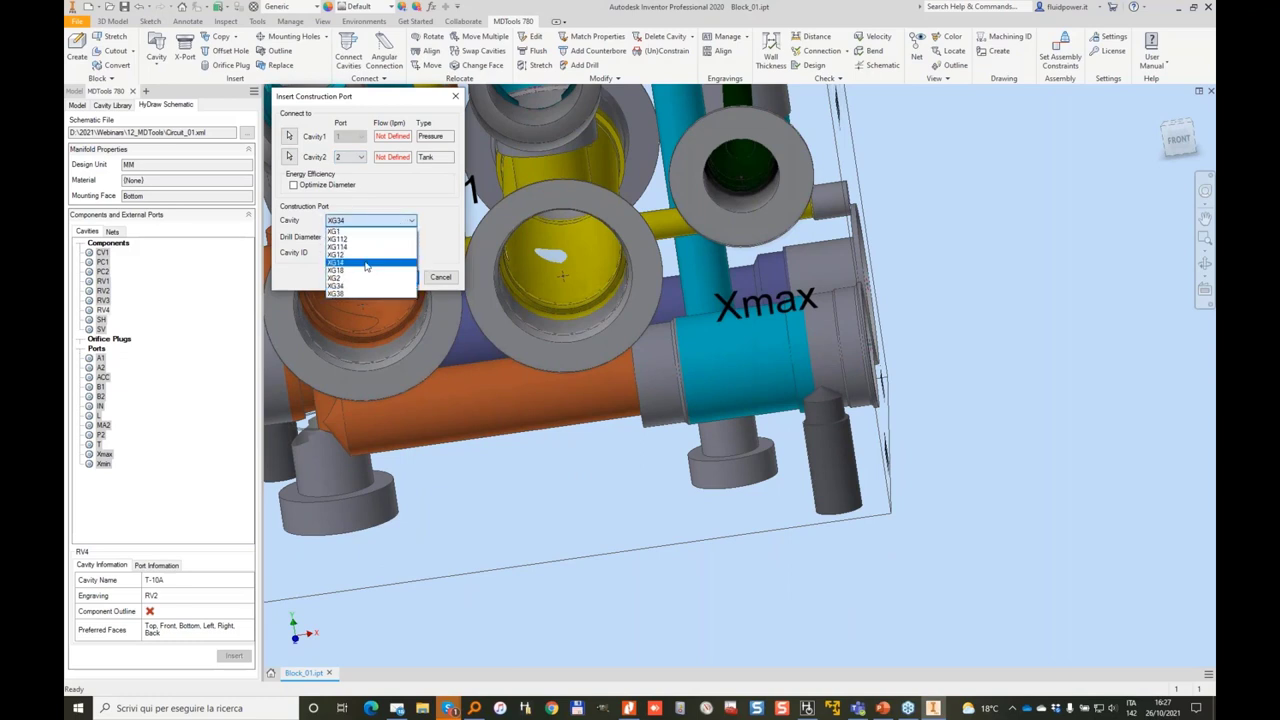
{"action": "left_click", "coordinate": [365, 258]}
{"action": "left_click", "coordinate": [399, 277]}
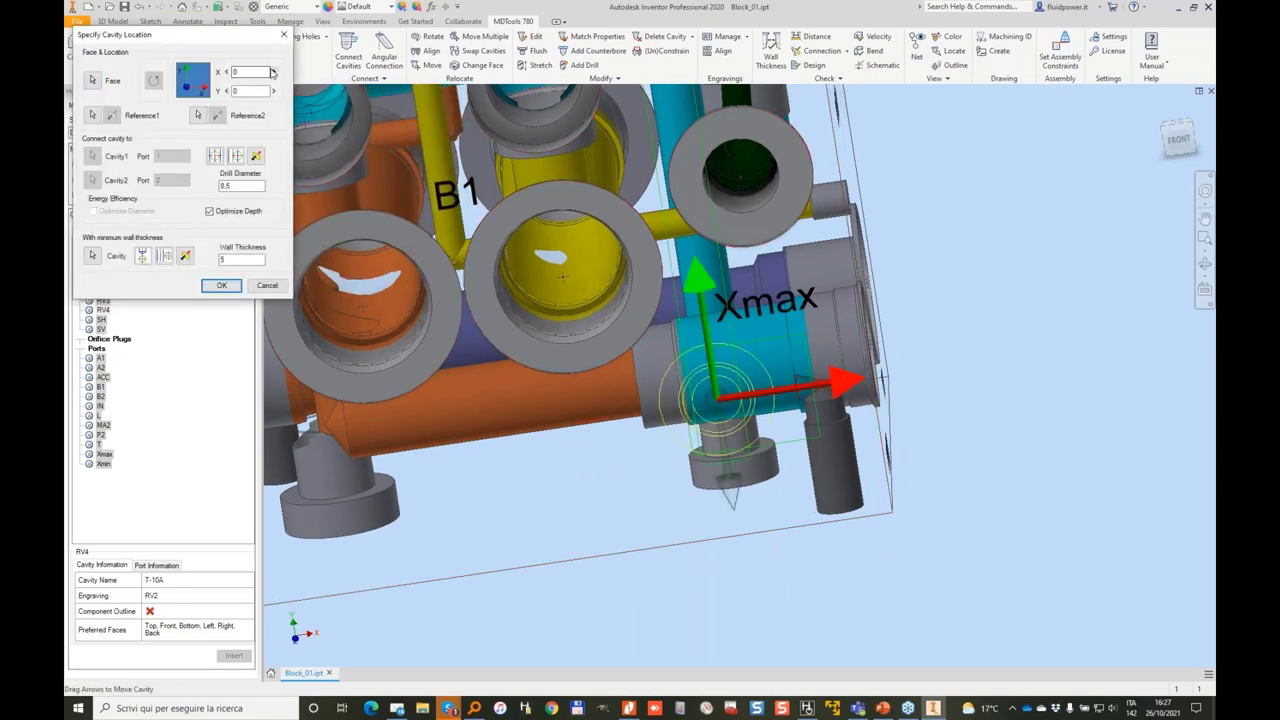
{"action": "left_click", "coordinate": [272, 72]}
{"action": "left_click", "coordinate": [272, 72]}
{"action": "left_click", "coordinate": [218, 285]}
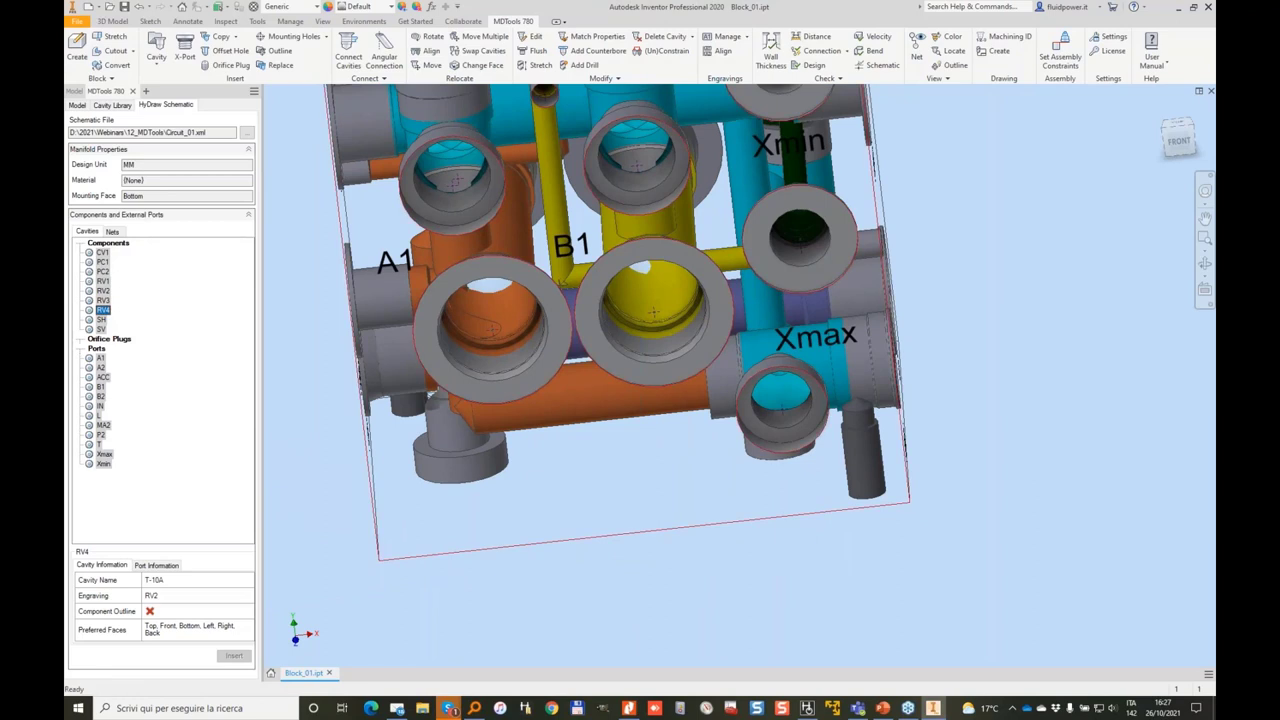
Check the manifold block against the schematic and close the report.
{"action": "left_click", "coordinate": [880, 64]}
{"action": "left_click", "coordinate": [273, 343]}
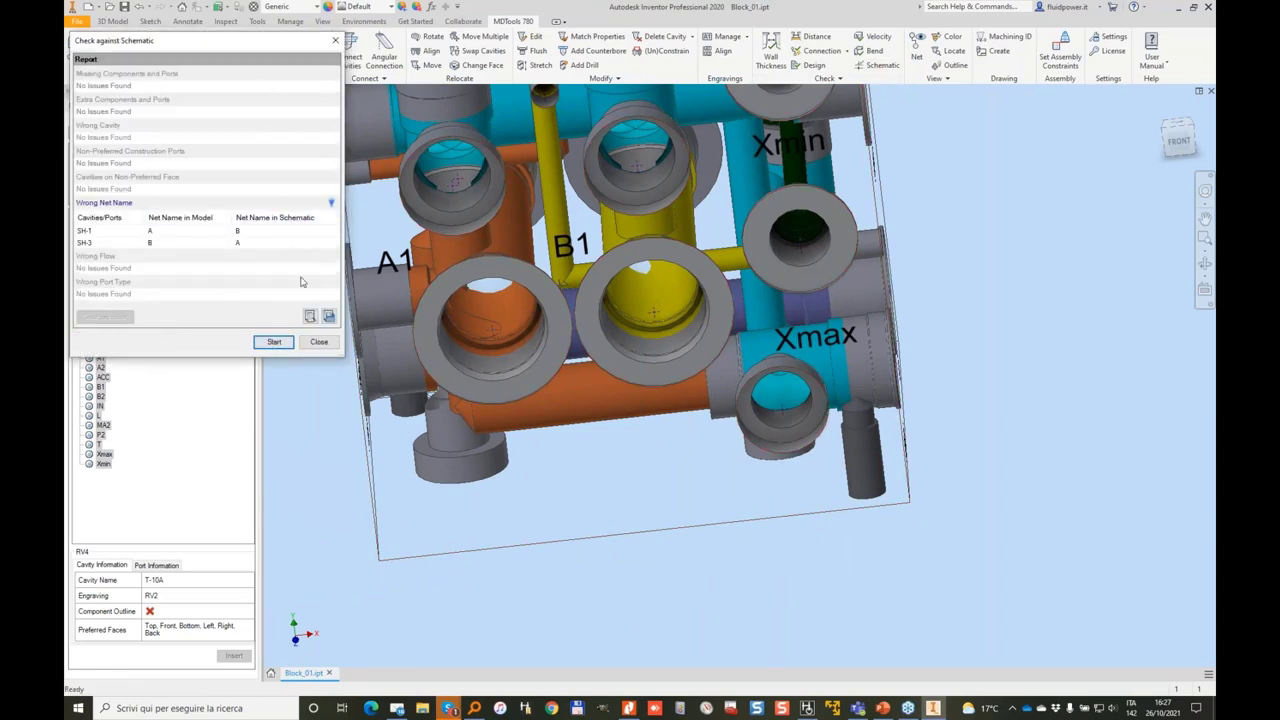
{"action": "left_click", "coordinate": [317, 343]}
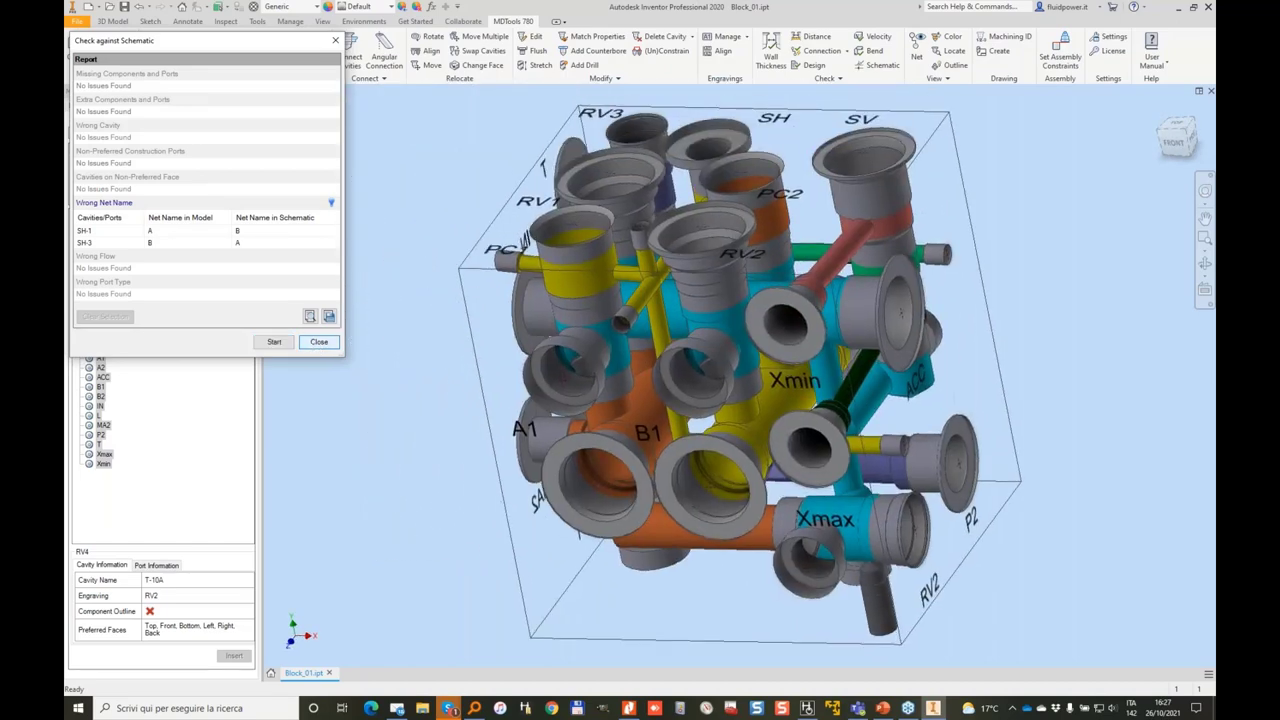
Move the RV4 cavity on the right face to X 26.5.
{"action": "middle_click_drag", "start_coordinate": [1089, 260], "coordinate": [991, 71], "text": "shift"}
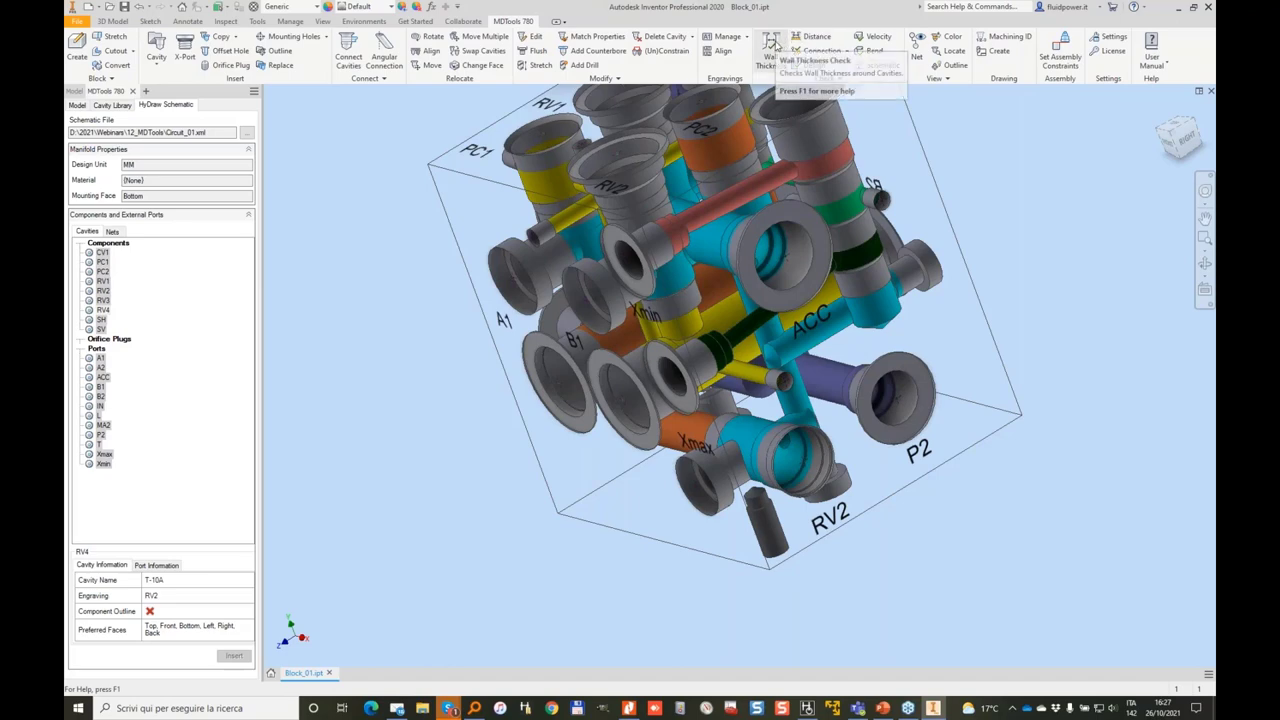
{"action": "middle_click_drag", "start_coordinate": [900, 380], "coordinate": [835, 292], "text": "shift"}
{"action": "left_click", "coordinate": [834, 292]}
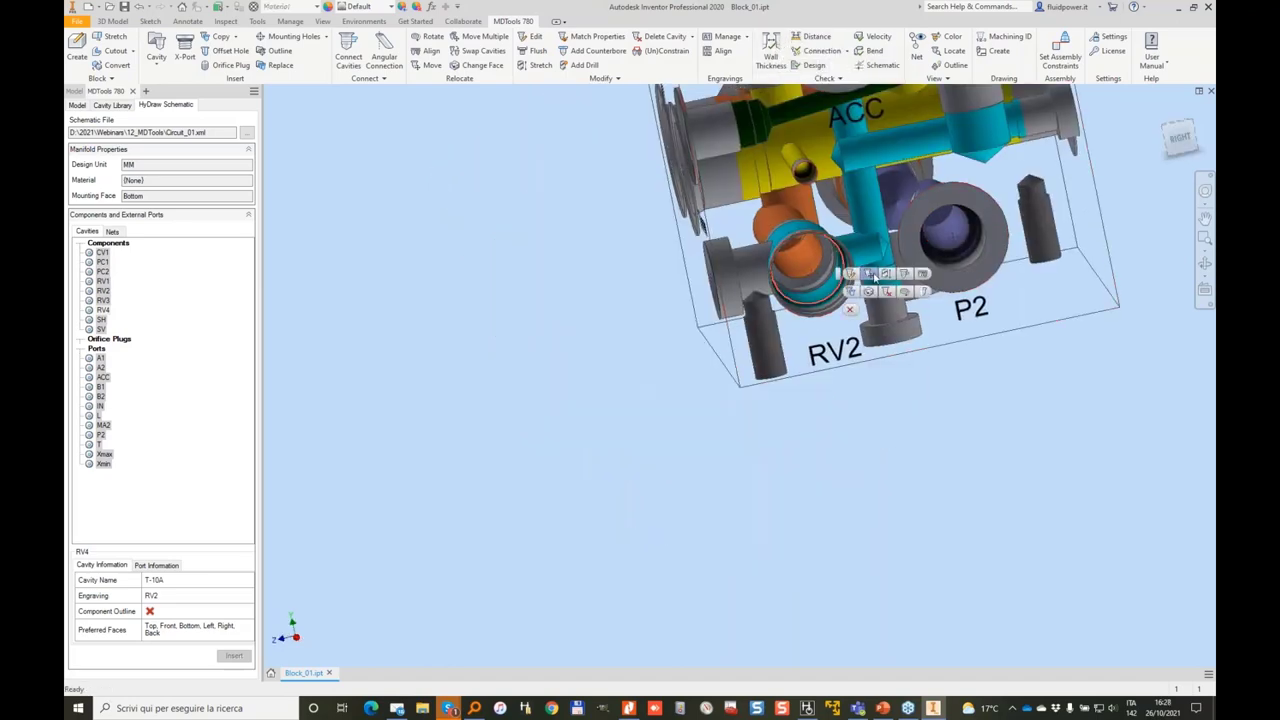
{"action": "left_click", "coordinate": [873, 277]}
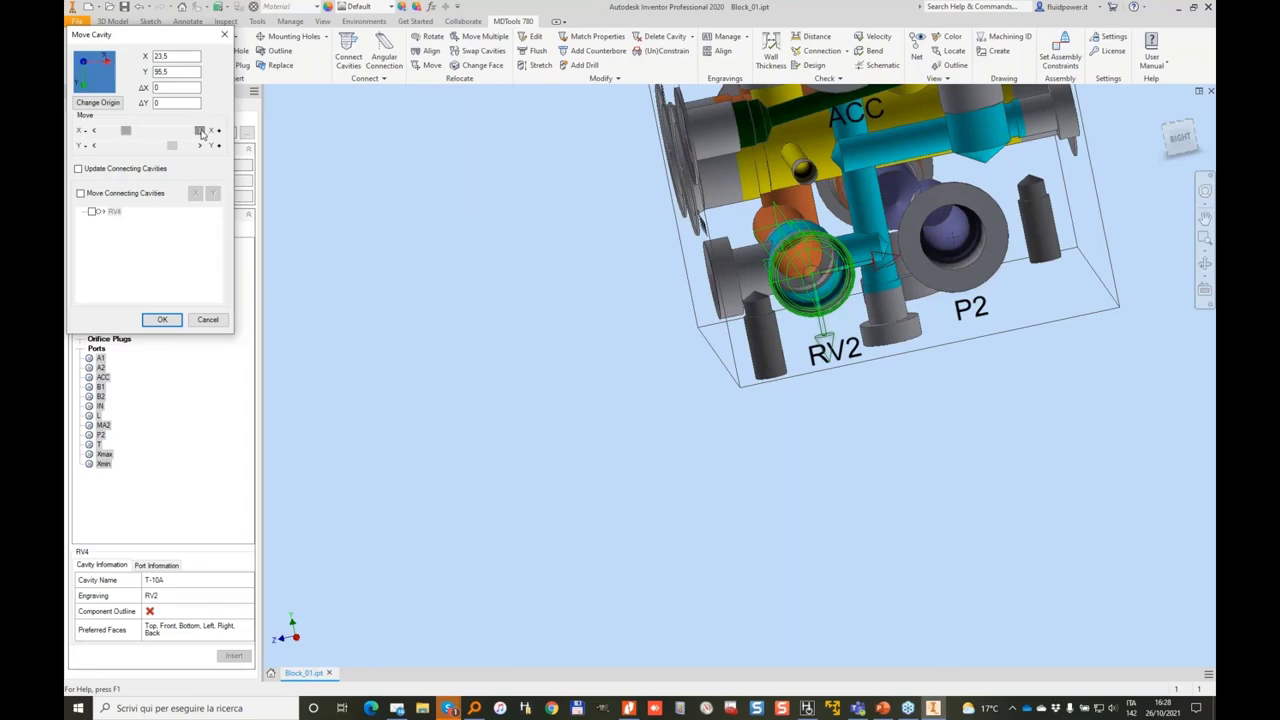
{"action": "left_click", "coordinate": [200, 131]}
{"action": "left_click", "coordinate": [200, 131]}
{"action": "left_click", "coordinate": [200, 131]}
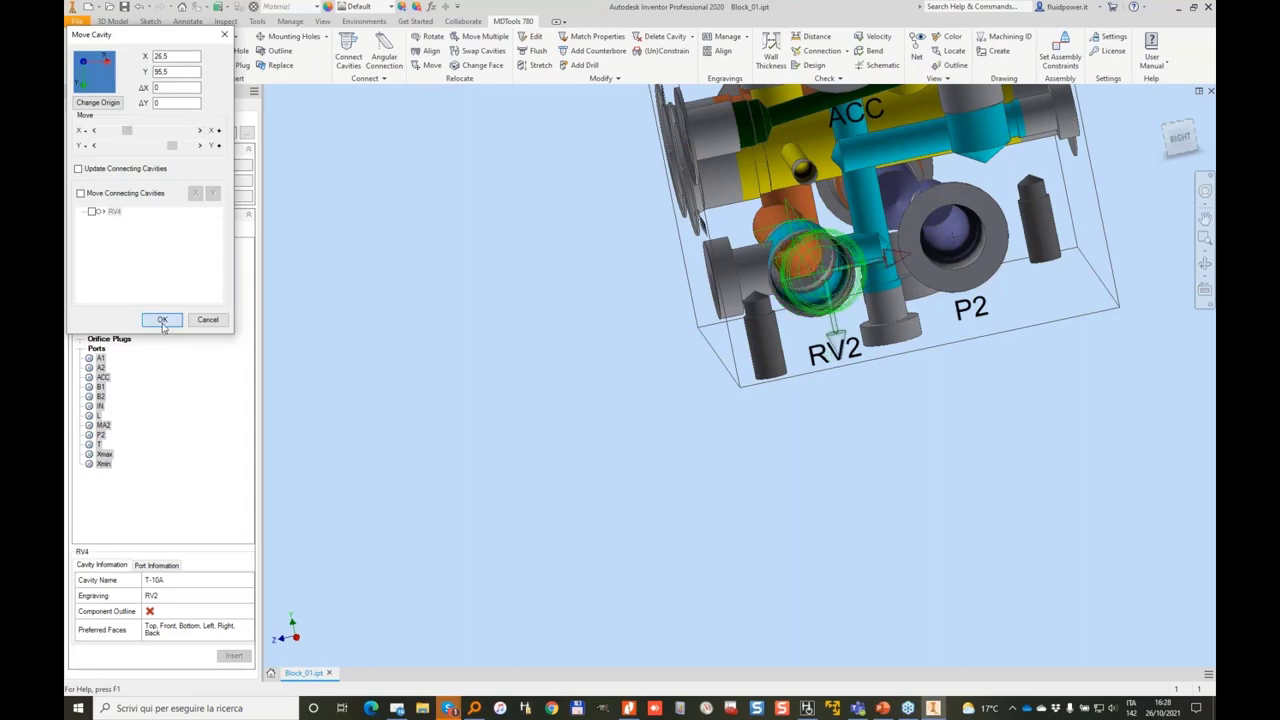
Generate machining IDs with the 101, 102, 201, 202, 203 naming scheme, grouping identical cavities and keeping existing IDs.
{"action": "middle_click_drag", "start_coordinate": [497, 229], "coordinate": [322, 138], "text": "shift"}
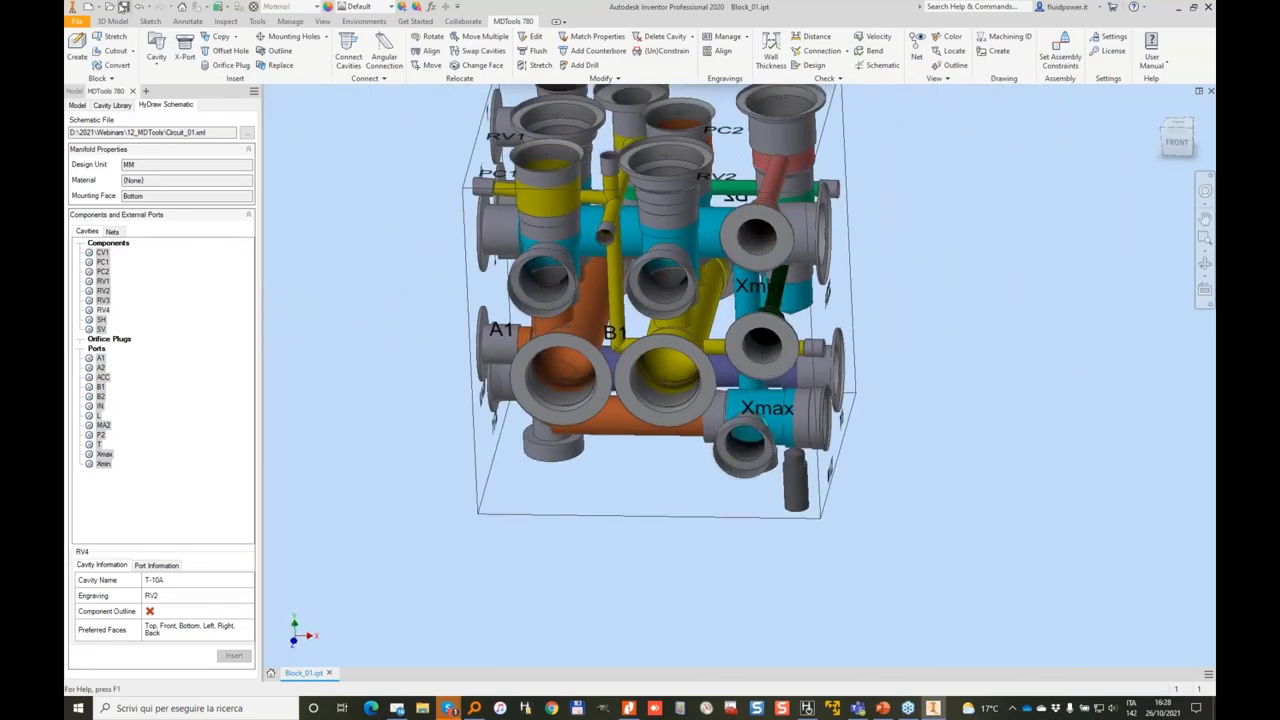
{"action": "left_click", "coordinate": [100, 78]}
{"action": "left_click", "coordinate": [1012, 40]}
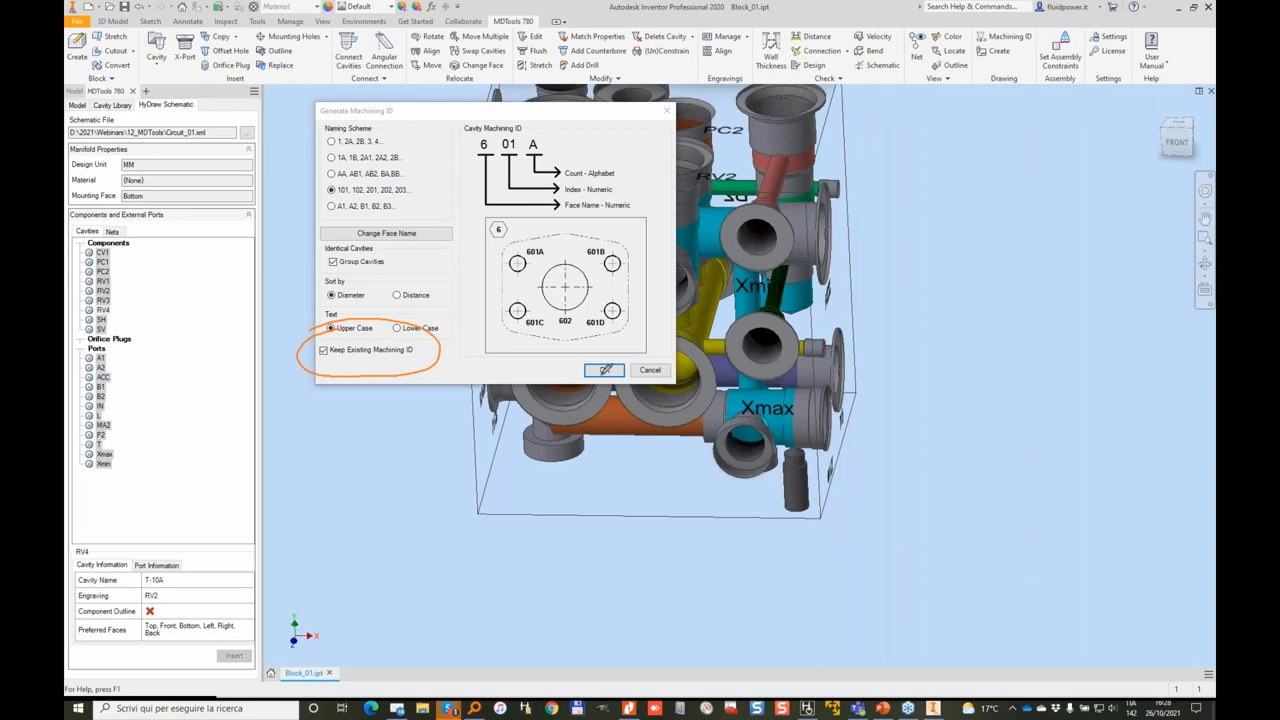
{"action": "left_click", "coordinate": [604, 371]}
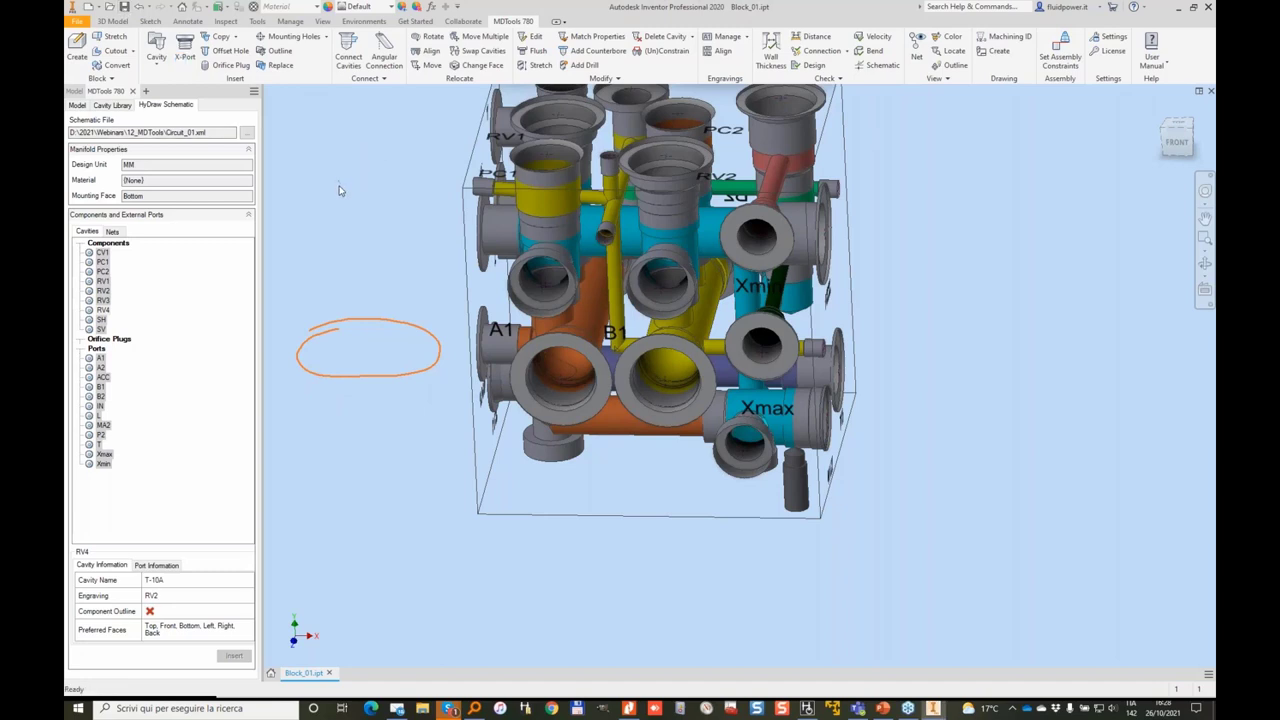
Set up a manifold comparison of Block_01.ipt with Block_00.ipt from the 12_MDTools folder as Manifold B.
{"action": "left_click", "coordinate": [110, 78]}
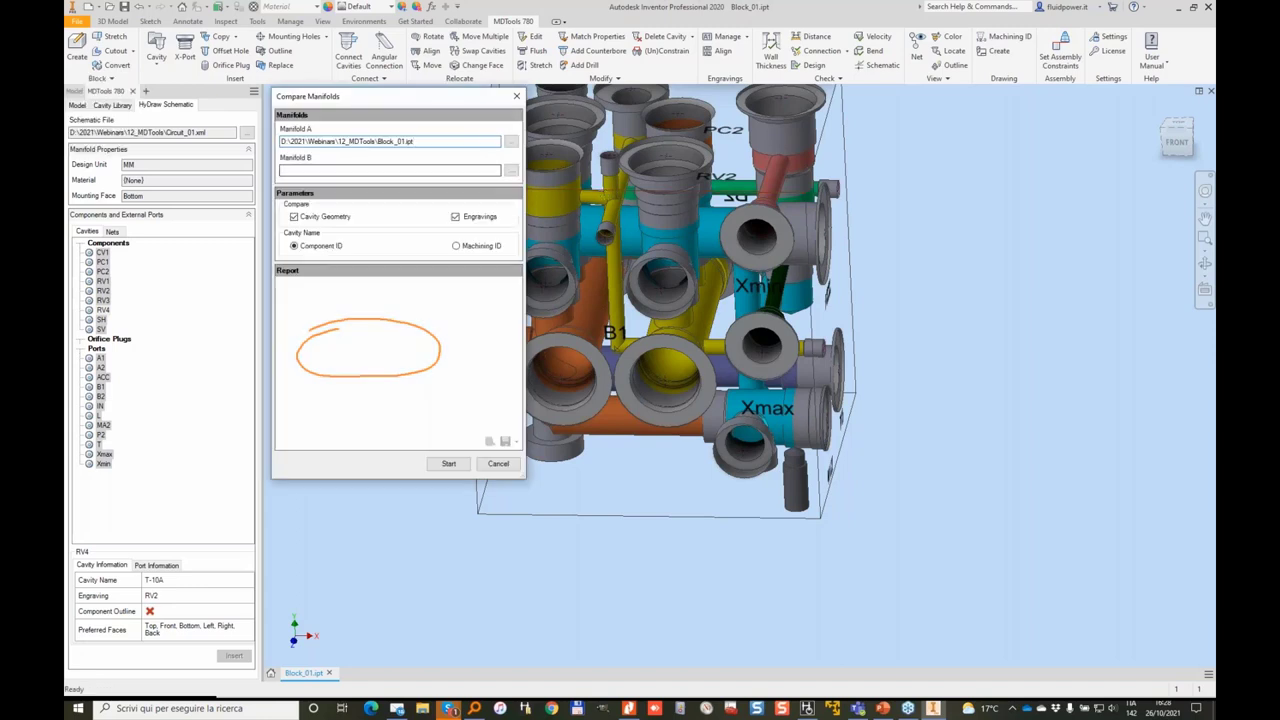
{"action": "left_click", "coordinate": [510, 172]}
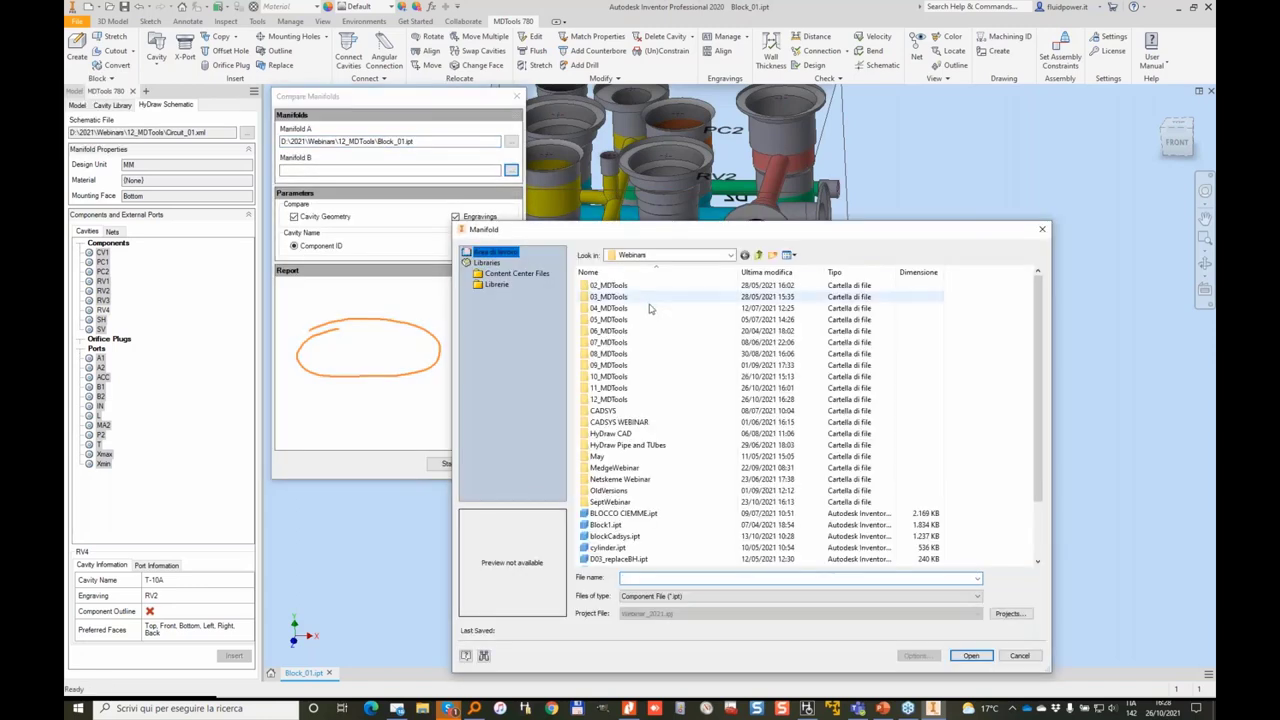
{"action": "double_click", "coordinate": [627, 399]}
{"action": "double_click", "coordinate": [609, 297]}
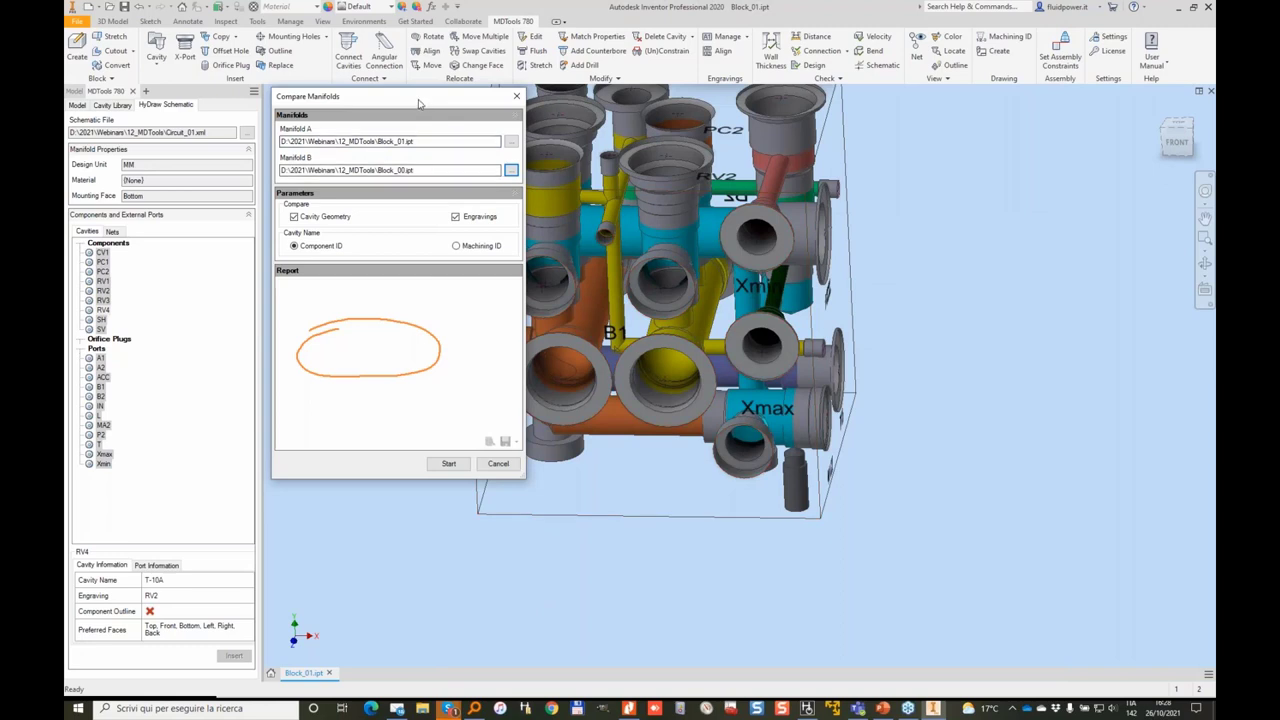
{"action": "left_click_drag", "start_coordinate": [404, 101], "coordinate": [658, 125]}
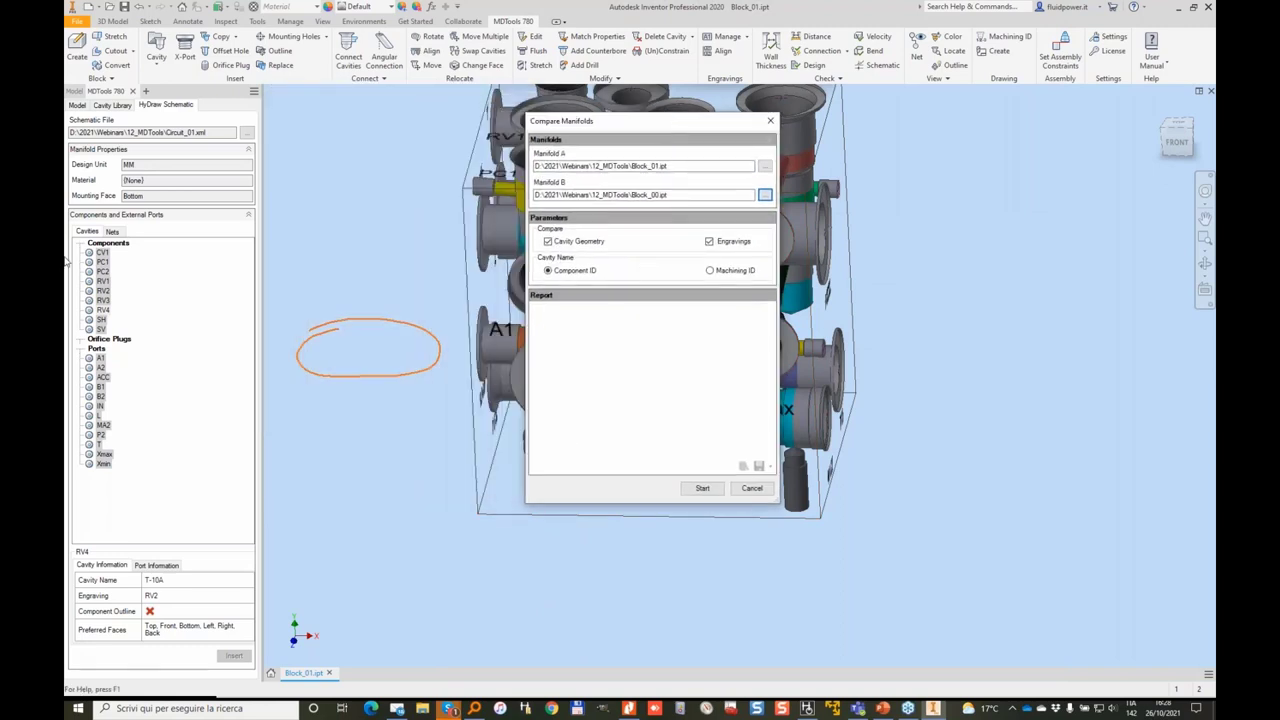
{"action": "key", "text": "Escape"}
Run the manifold comparison with cavities named by Machining ID, and enlarge the report so more sections fit.
{"action": "left_click_drag", "start_coordinate": [683, 123], "coordinate": [1012, 133]}
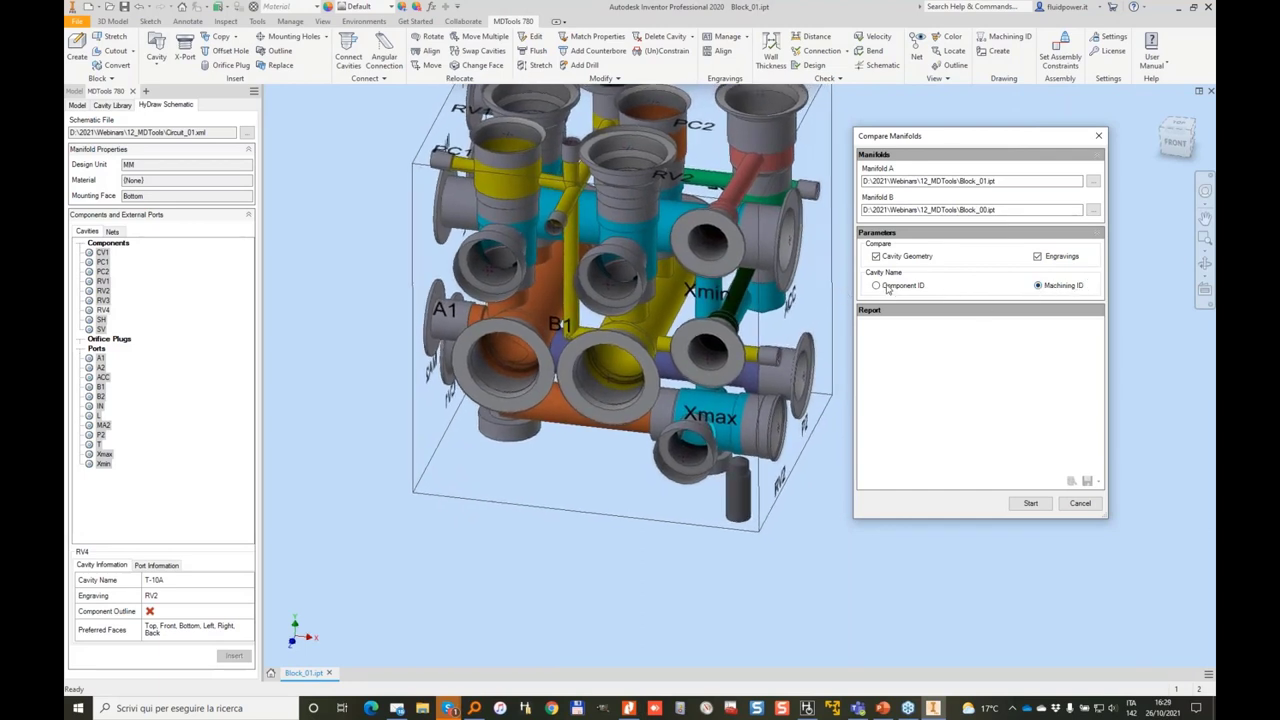
{"action": "left_click", "coordinate": [1056, 286]}
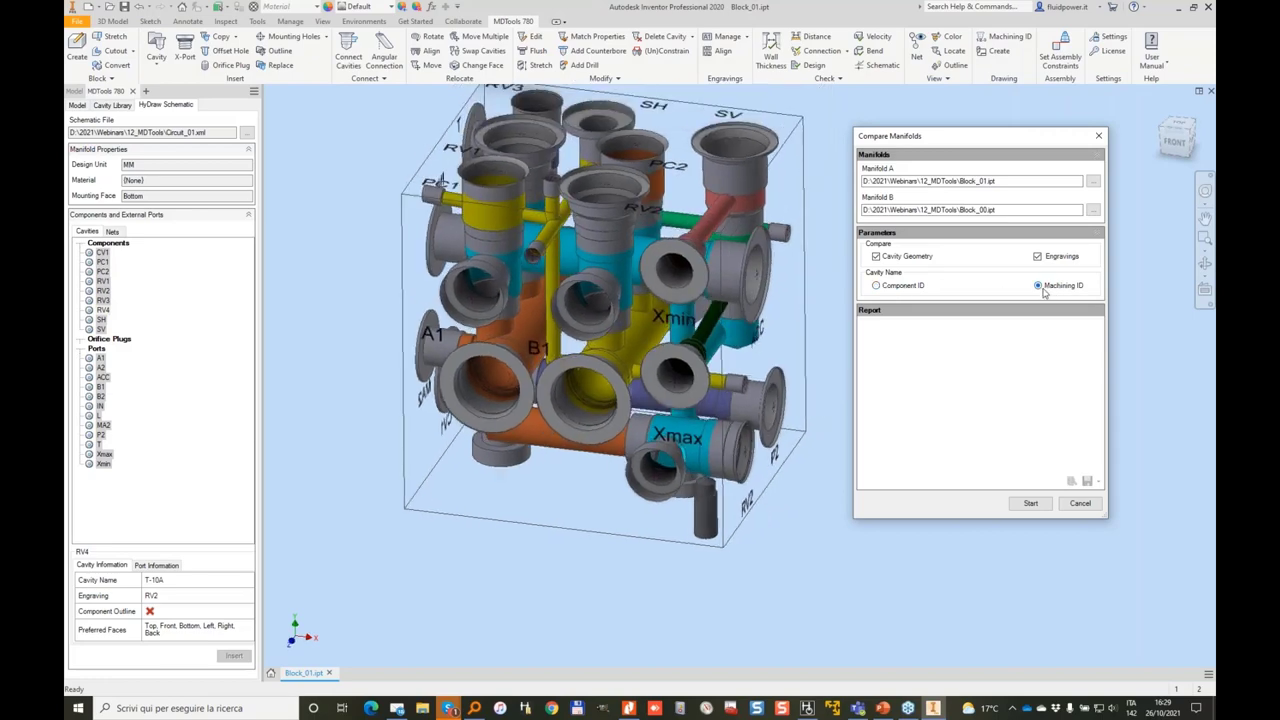
{"action": "left_click", "coordinate": [1036, 509]}
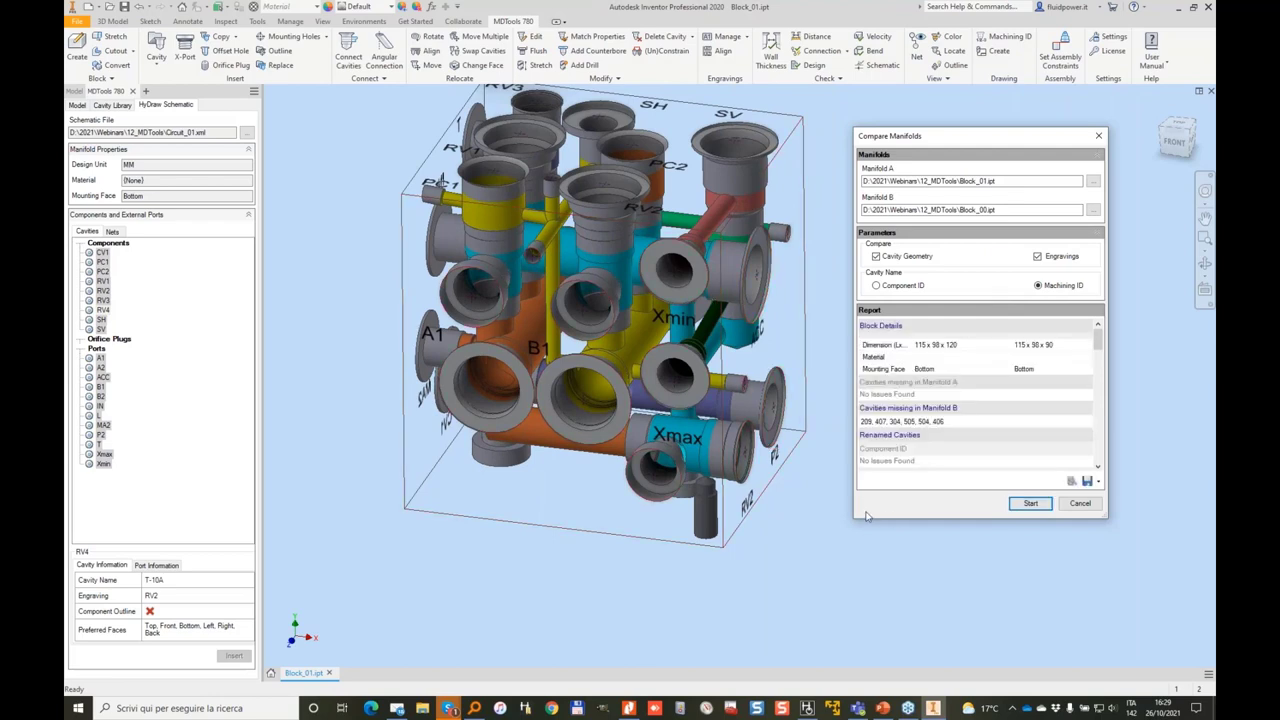
{"action": "left_click_drag", "start_coordinate": [860, 521], "coordinate": [860, 668]}
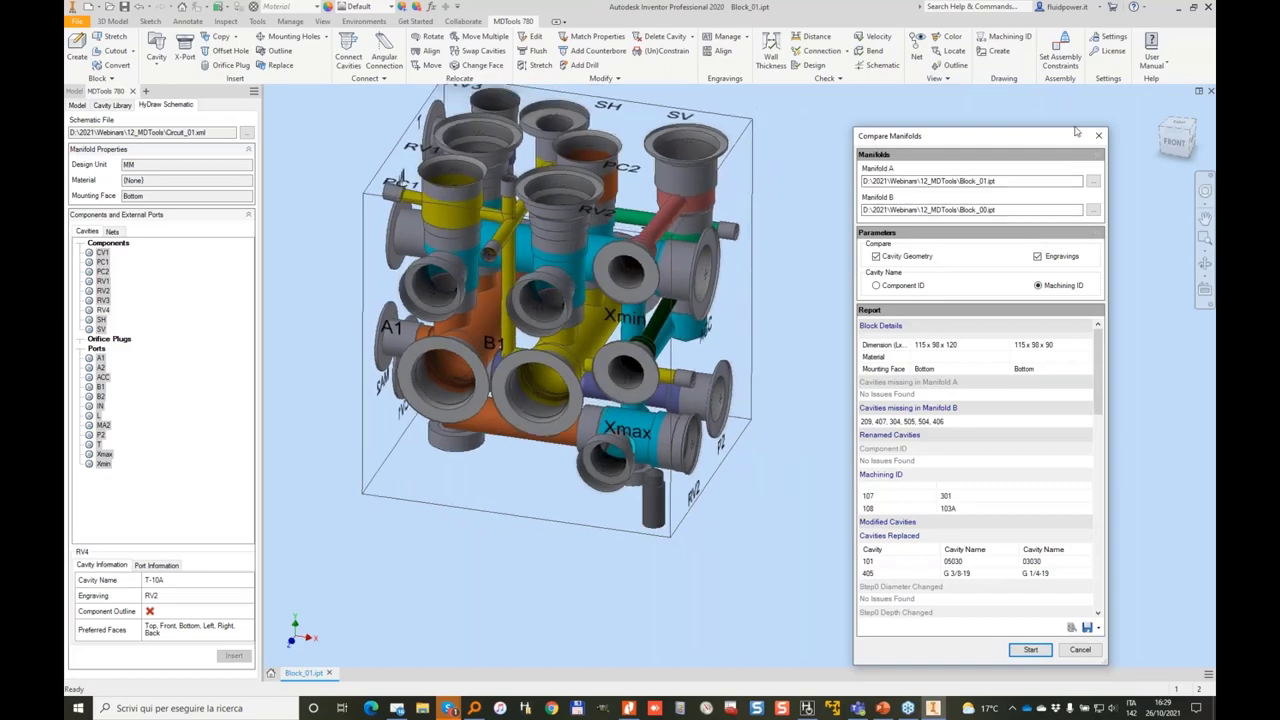
{"action": "left_click_drag", "start_coordinate": [1075, 131], "coordinate": [1075, 36]}
Examine the block dimensions, missing cavities, renamed machining IDs and replaced cavities in the comparison report.
{"action": "left_click", "coordinate": [372, 248]}
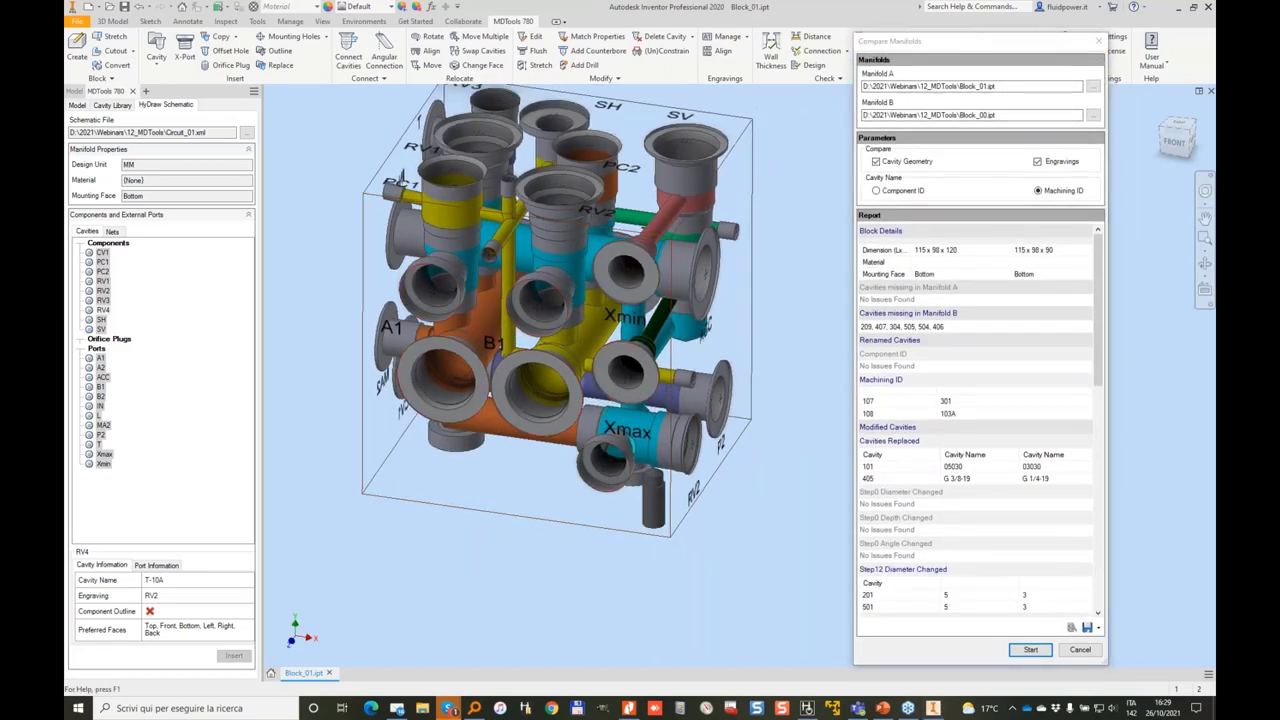
{"action": "left_click_drag", "start_coordinate": [910, 258], "coordinate": [1078, 262]}
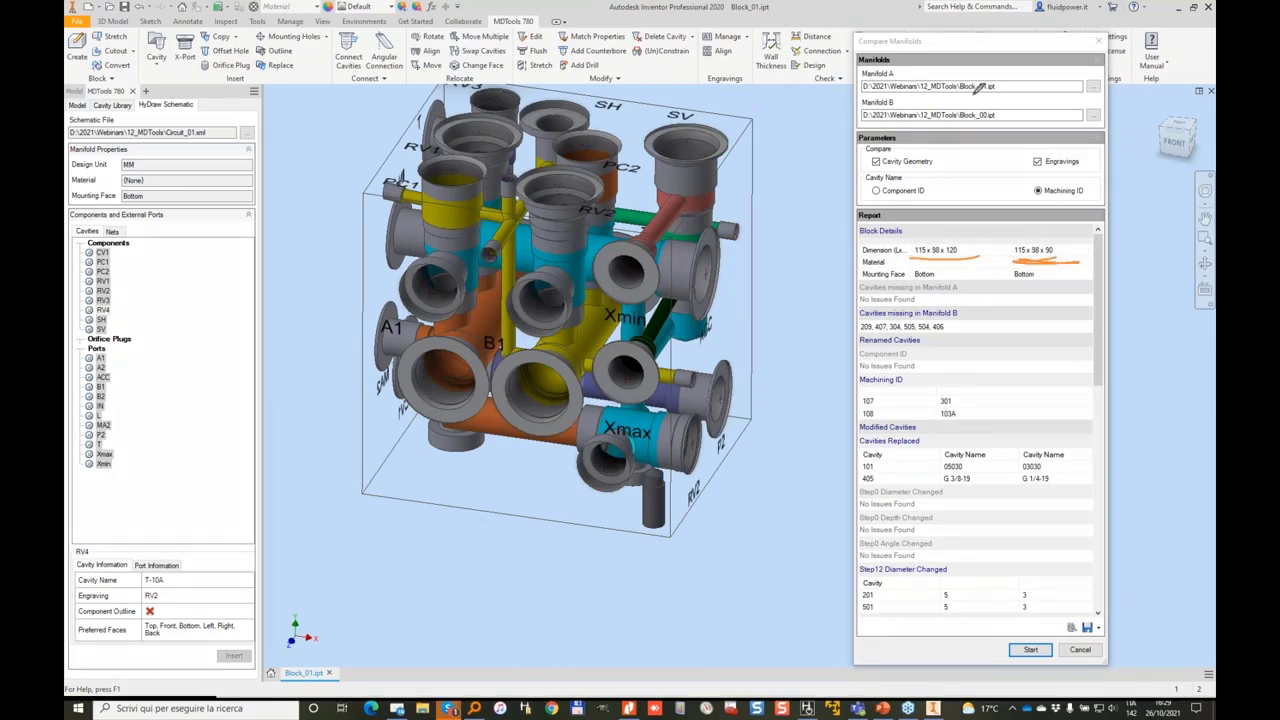
{"action": "left_click_drag", "start_coordinate": [1004, 97], "coordinate": [936, 101]}
{"action": "mouse_move", "coordinate": [905, 228]}
{"action": "left_mouse_down"}
{"action": "mouse_move", "coordinate": [976, 272]}
{"action": "mouse_move", "coordinate": [899, 224]}
{"action": "mouse_move", "coordinate": [942, 262]}
{"action": "mouse_move", "coordinate": [948, 239]}
{"action": "left_mouse_up"}
{"action": "mouse_move", "coordinate": [1044, 241]}
{"action": "left_mouse_down"}
{"action": "mouse_move", "coordinate": [1057, 240]}
{"action": "mouse_move", "coordinate": [1040, 241]}
{"action": "left_mouse_up"}
{"action": "mouse_move", "coordinate": [968, 308]}
{"action": "left_mouse_down"}
{"action": "mouse_move", "coordinate": [899, 302]}
{"action": "mouse_move", "coordinate": [860, 332]}
{"action": "mouse_move", "coordinate": [969, 331]}
{"action": "mouse_move", "coordinate": [966, 308]}
{"action": "left_mouse_up"}
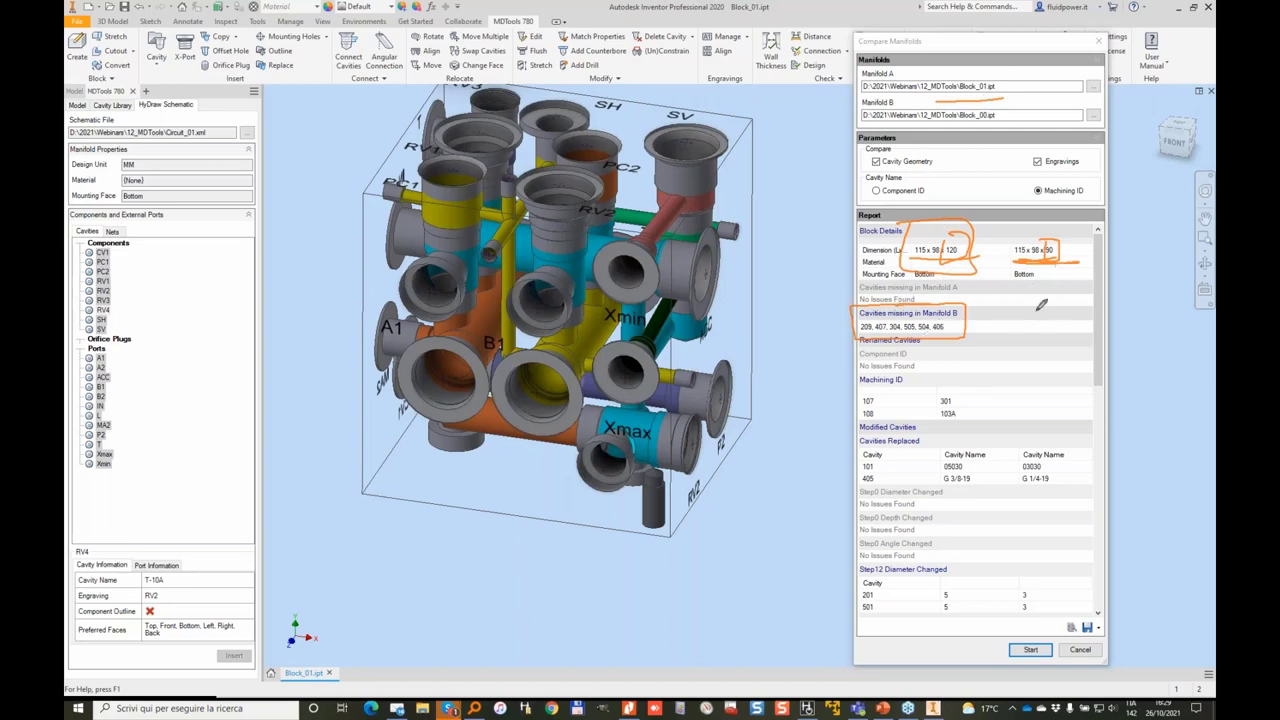
{"action": "left_click_drag", "start_coordinate": [1028, 339], "coordinate": [1049, 296]}
{"action": "left_click_drag", "start_coordinate": [862, 416], "coordinate": [878, 416]}
{"action": "left_click_drag", "start_coordinate": [953, 405], "coordinate": [976, 411]}
{"action": "left_click_drag", "start_coordinate": [862, 447], "coordinate": [860, 490]}
{"action": "mouse_move", "coordinate": [1016, 462]}
{"action": "left_mouse_down"}
{"action": "mouse_move", "coordinate": [1046, 463]}
{"action": "mouse_move", "coordinate": [1024, 452]}
{"action": "mouse_move", "coordinate": [958, 469]}
{"action": "left_mouse_up"}
{"action": "left_click_drag", "start_coordinate": [858, 486], "coordinate": [1051, 487]}
{"action": "left_click_drag", "start_coordinate": [942, 490], "coordinate": [968, 490]}
Review the Step12 diameter and depth changes in the comparison report.
{"action": "scroll", "coordinate": [1098, 345], "scroll_direction": "down", "scroll_amount": 3}
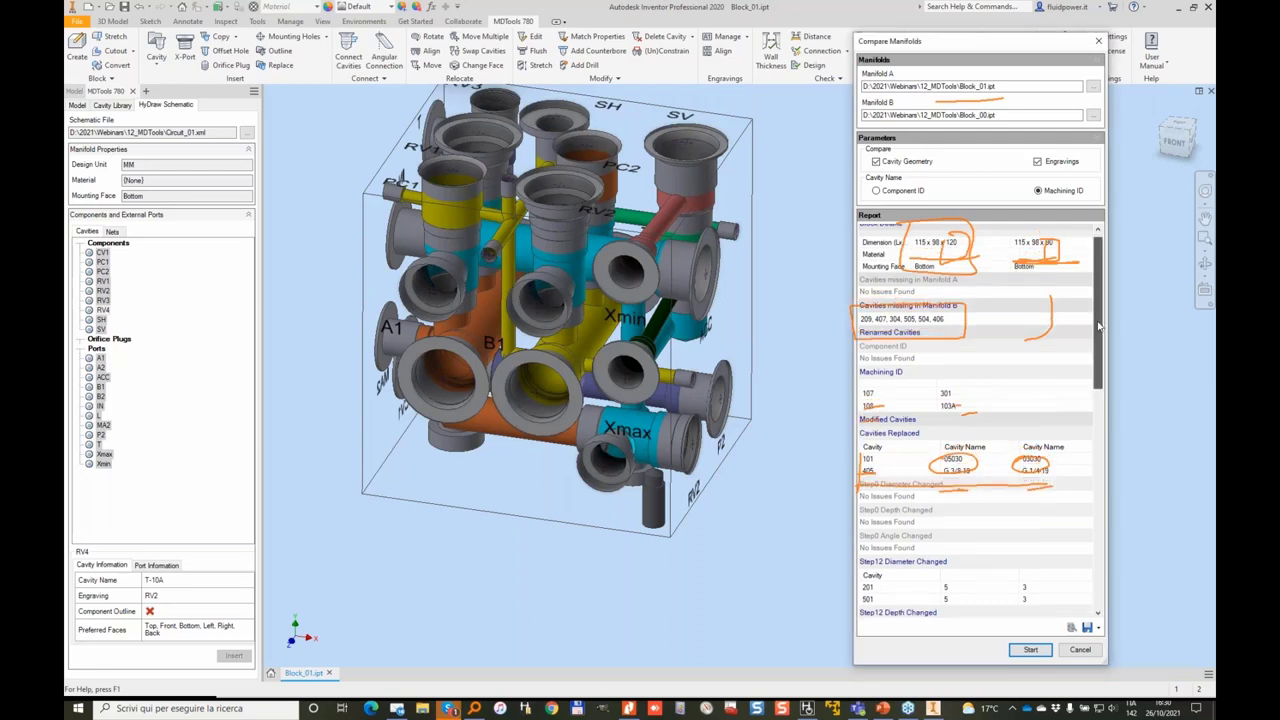
{"action": "scroll", "coordinate": [1098, 345], "scroll_direction": "down", "scroll_amount": 3}
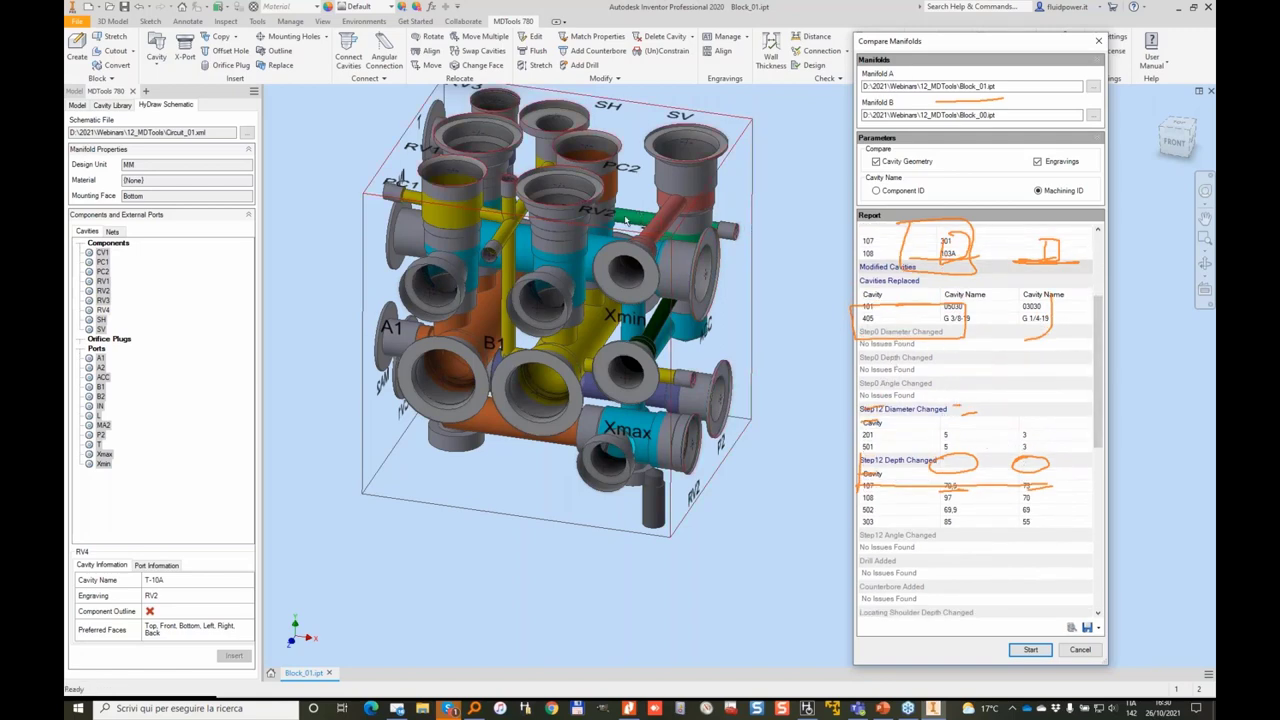
{"action": "left_click", "coordinate": [955, 436]}
{"action": "left_click", "coordinate": [977, 448]}
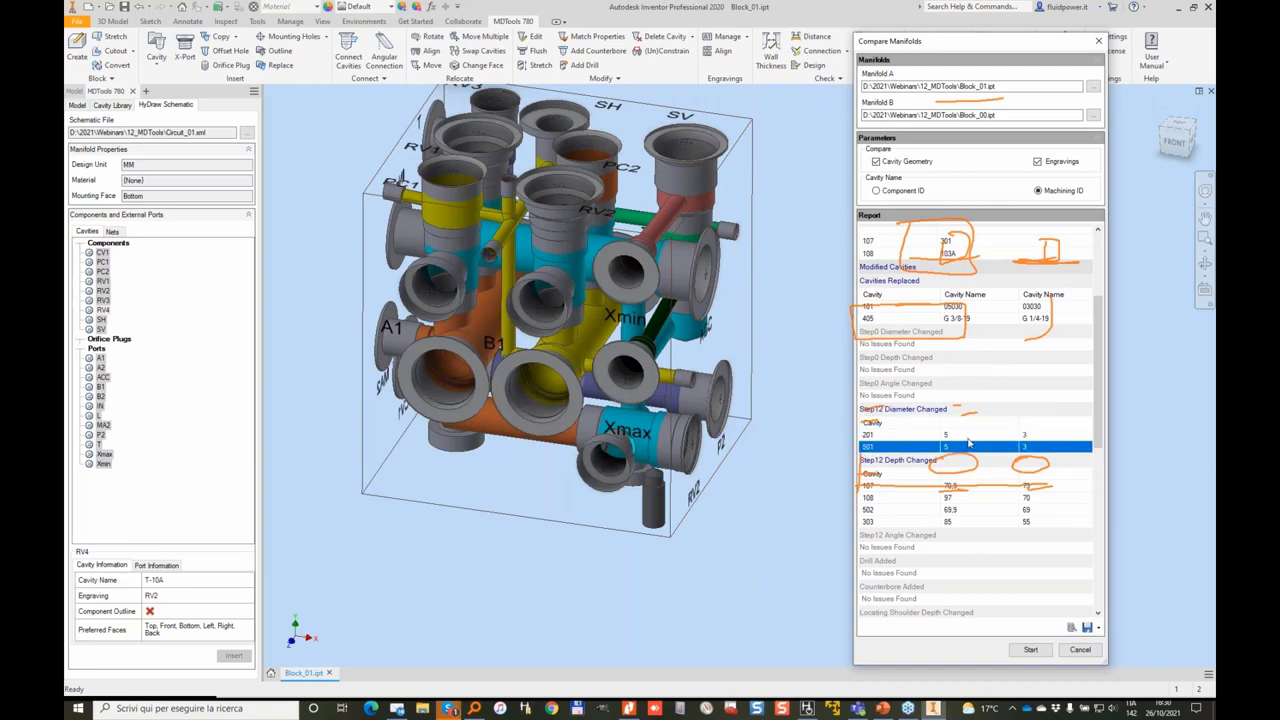
{"action": "scroll", "coordinate": [988, 436], "scroll_direction": "down", "scroll_amount": 2}
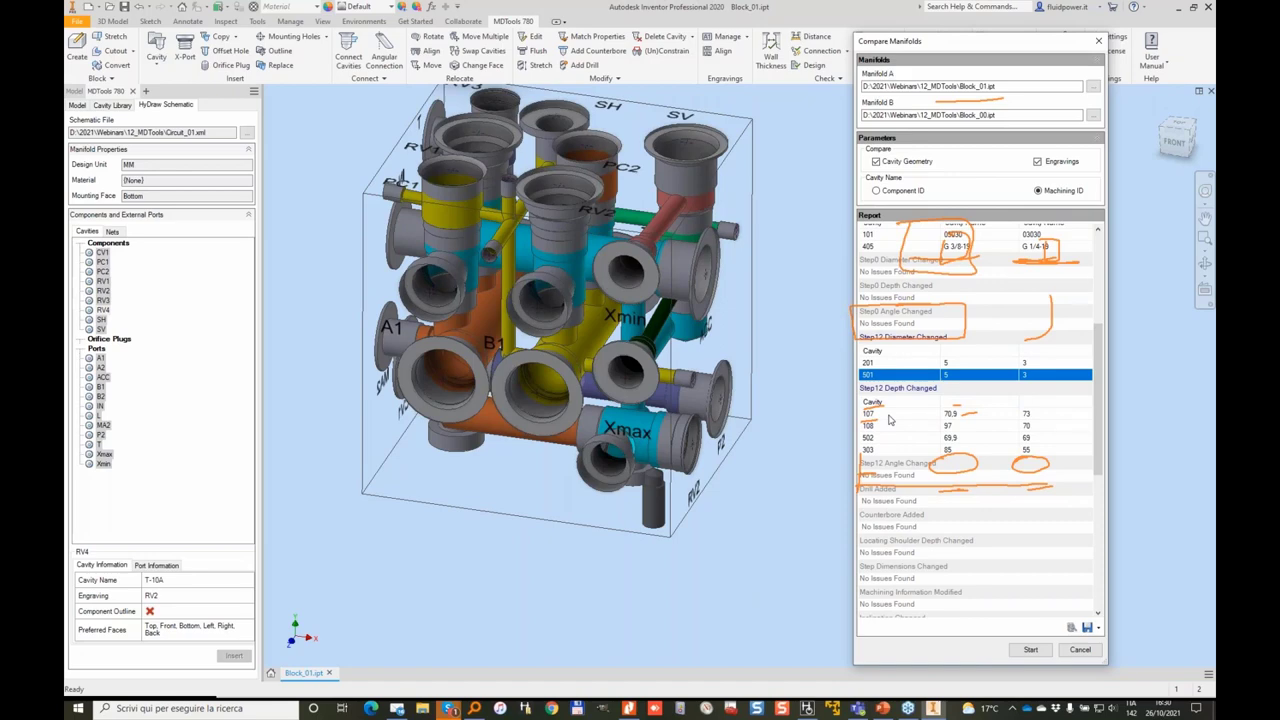
Widen the comparison report and inspect the Cavities Moved entries 107, 201 and 501.
{"action": "scroll", "coordinate": [896, 424], "scroll_direction": "down", "scroll_amount": 5}
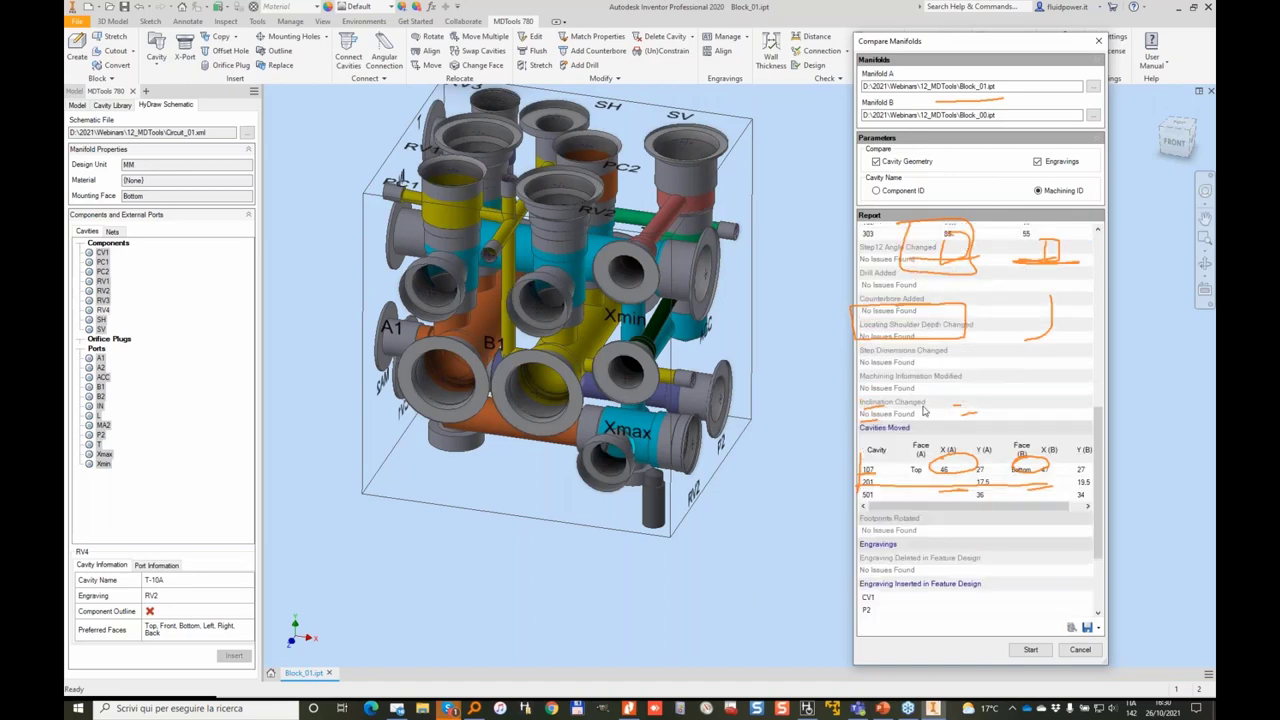
{"action": "left_click_drag", "start_coordinate": [1109, 342], "coordinate": [1200, 347]}
{"action": "left_click", "coordinate": [890, 530]}
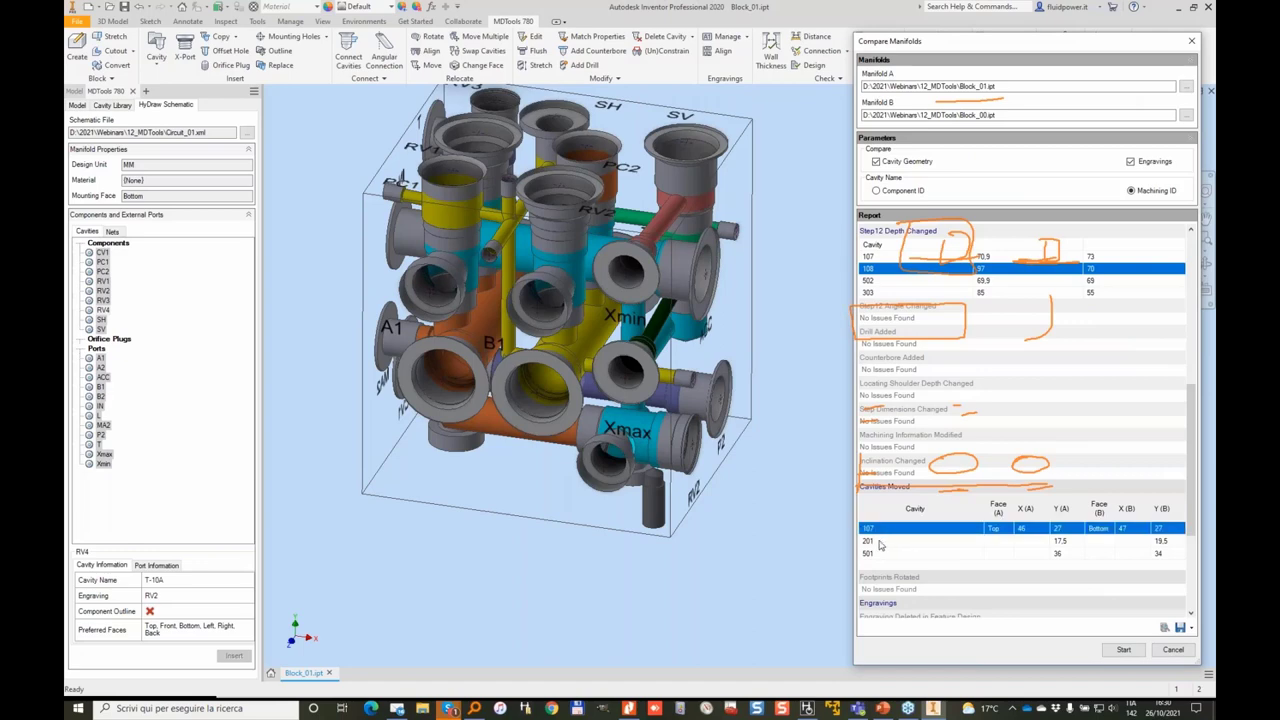
{"action": "left_click", "coordinate": [880, 542]}
{"action": "left_click", "coordinate": [884, 555]}
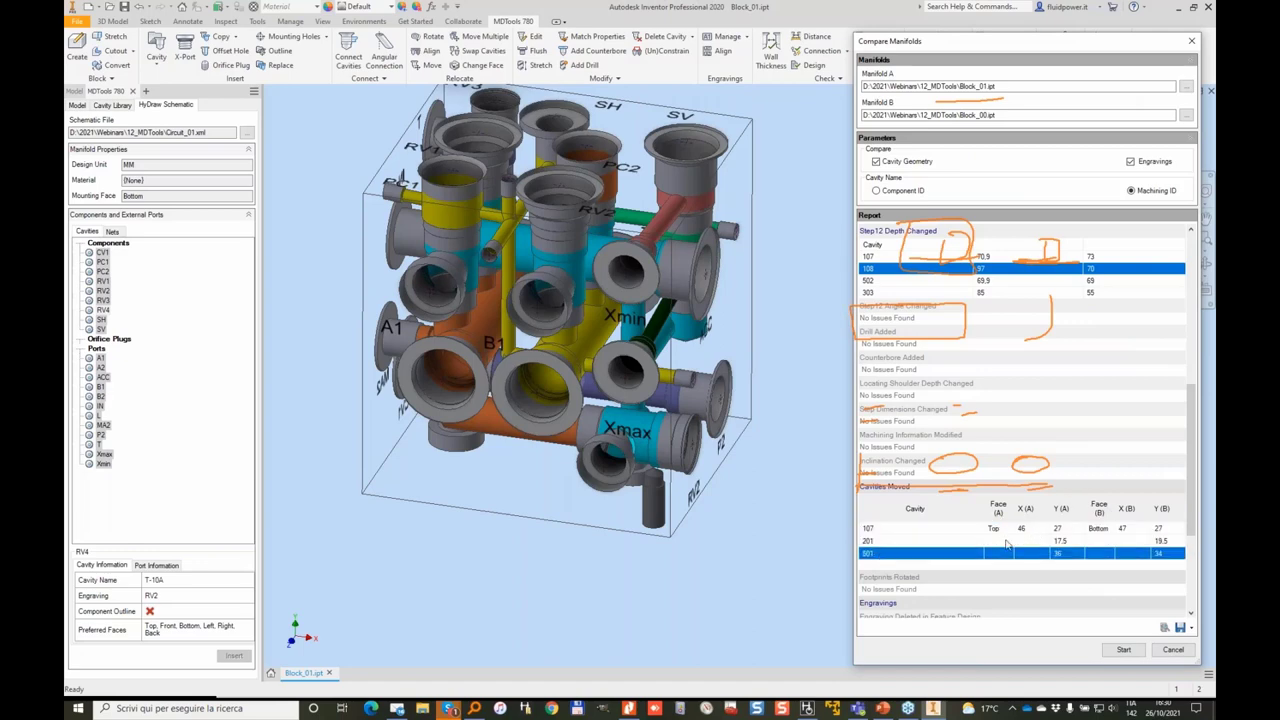
{"action": "left_click", "coordinate": [977, 529]}
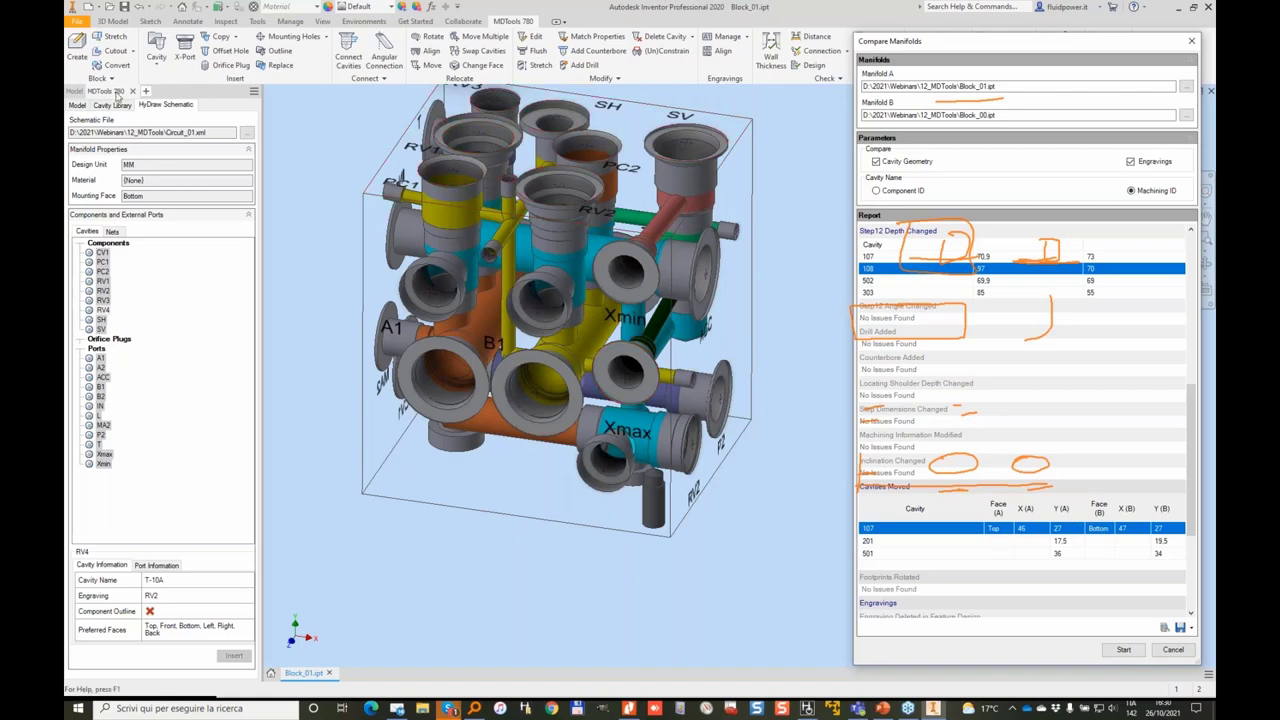
Compare the face and coordinates of moved cavity 107 between both manifolds, and locate the moved cavities on the block.
{"action": "left_click", "coordinate": [106, 308]}
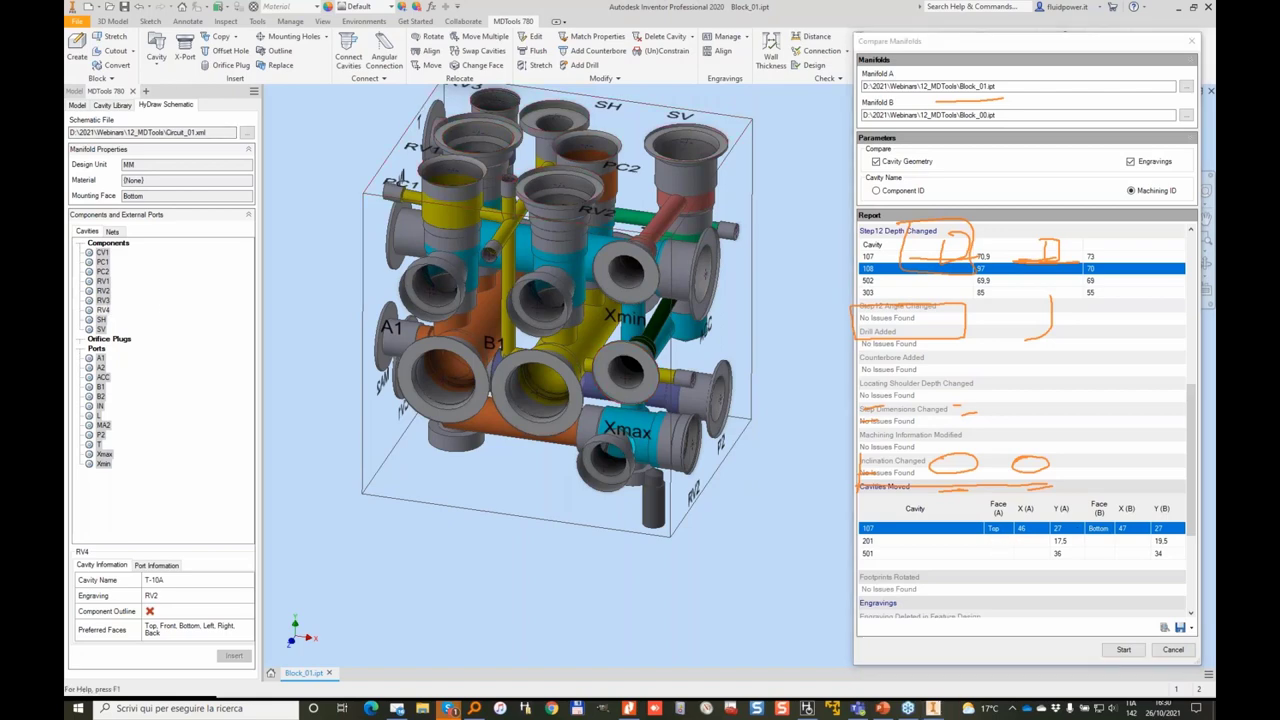
{"action": "mouse_move", "coordinate": [508, 167]}
{"action": "left_mouse_down"}
{"action": "mouse_move", "coordinate": [495, 200]}
{"action": "mouse_move", "coordinate": [506, 168]}
{"action": "left_mouse_up"}
{"action": "left_click_drag", "start_coordinate": [497, 517], "coordinate": [514, 318]}
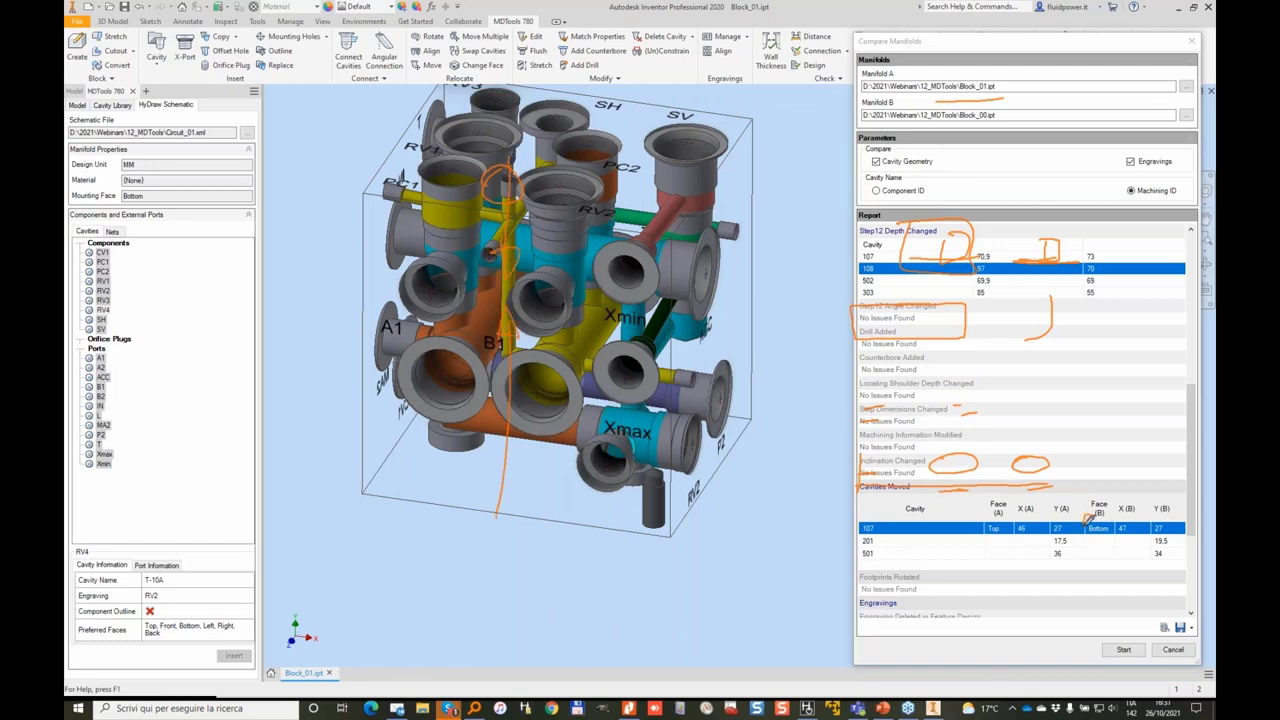
{"action": "left_click_drag", "start_coordinate": [1090, 520], "coordinate": [1112, 518]}
{"action": "mouse_move", "coordinate": [997, 511]}
{"action": "left_mouse_down"}
{"action": "mouse_move", "coordinate": [984, 536]}
{"action": "mouse_move", "coordinate": [997, 512]}
{"action": "left_mouse_up"}
{"action": "left_click_drag", "start_coordinate": [1112, 539], "coordinate": [1144, 538]}
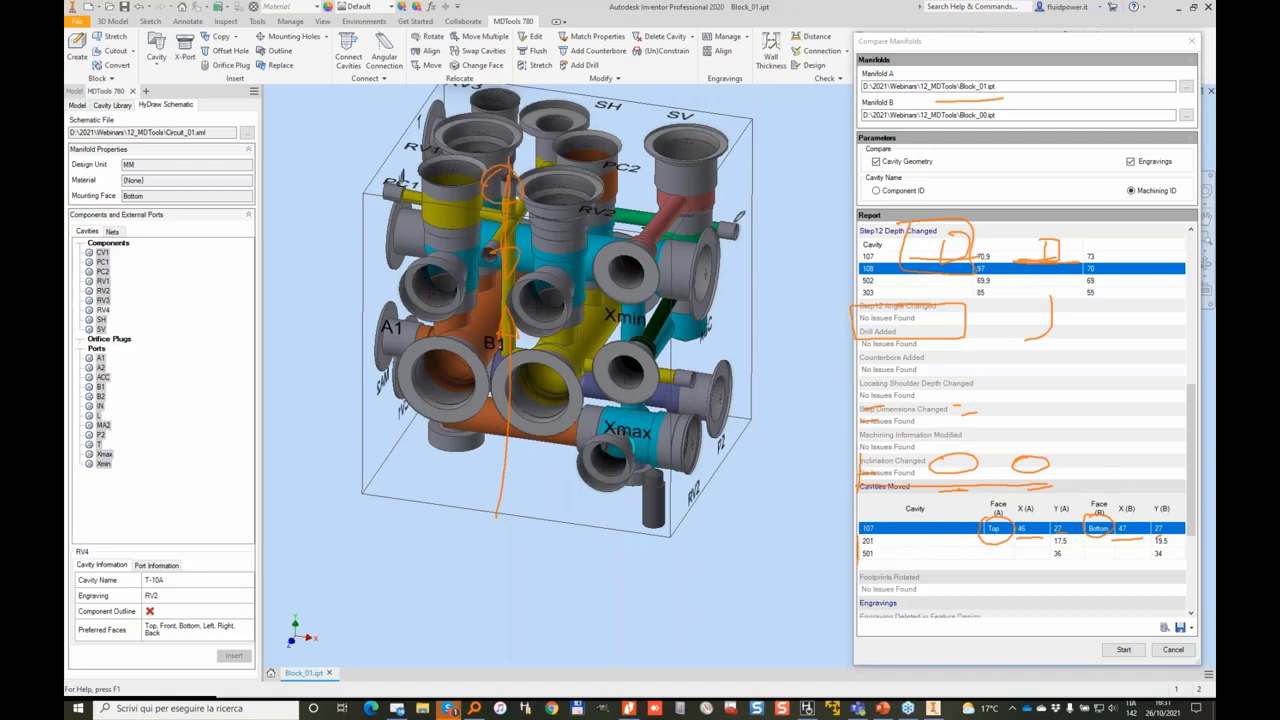
{"action": "mouse_move", "coordinate": [738, 215]}
{"action": "left_mouse_down"}
{"action": "mouse_move", "coordinate": [752, 230]}
{"action": "mouse_move", "coordinate": [737, 218]}
{"action": "left_mouse_up"}
{"action": "mouse_move", "coordinate": [494, 246]}
{"action": "left_mouse_down"}
{"action": "mouse_move", "coordinate": [482, 262]}
{"action": "mouse_move", "coordinate": [528, 198]}
{"action": "mouse_move", "coordinate": [557, 110]}
{"action": "left_mouse_up"}
{"action": "left_click_drag", "start_coordinate": [570, 195], "coordinate": [738, 225]}
Review the inserted and moved engravings in the comparison report, and return to its Block Details section.
{"action": "scroll", "coordinate": [1185, 495], "scroll_direction": "down", "scroll_amount": 4}
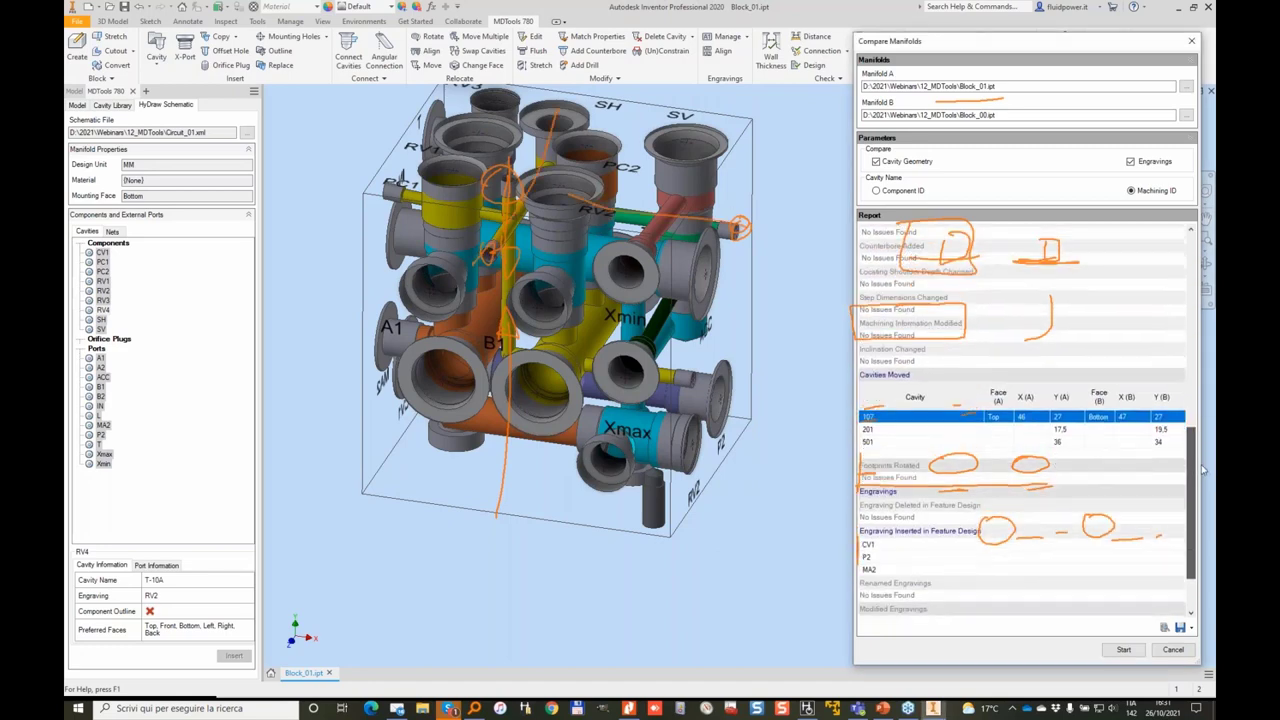
{"action": "left_click", "coordinate": [889, 519]}
{"action": "left_click", "coordinate": [881, 533]}
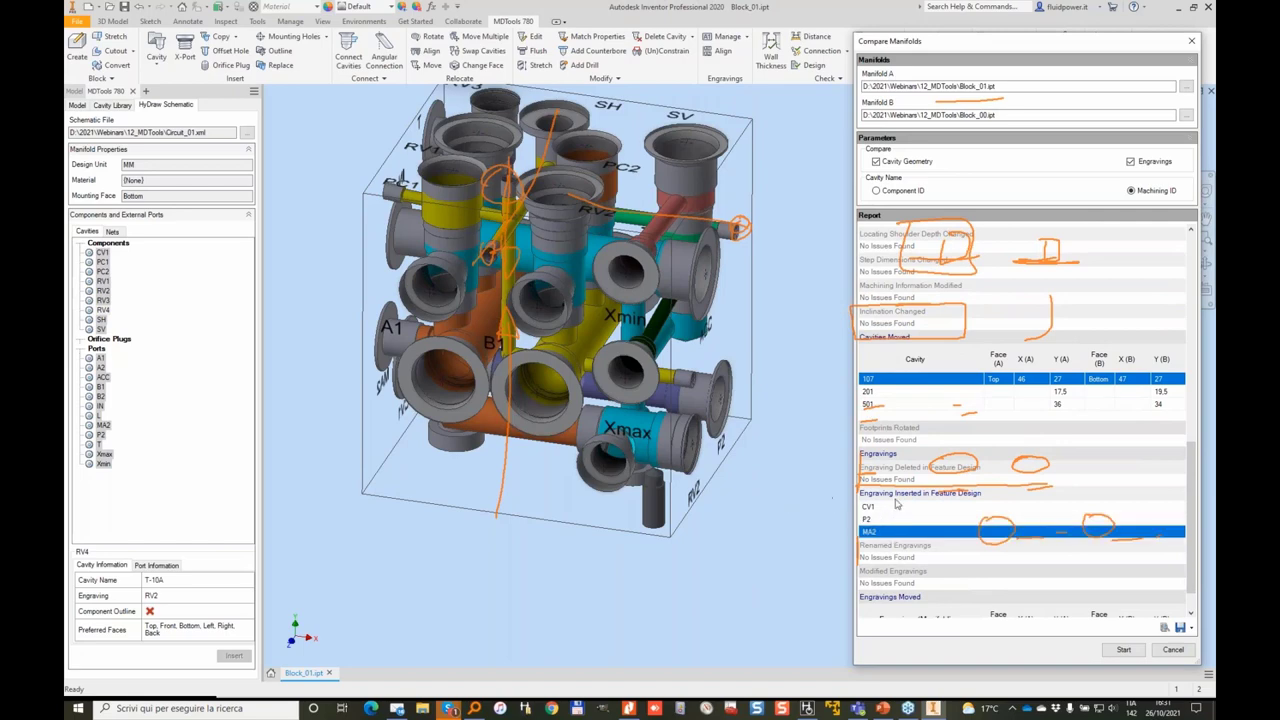
{"action": "scroll", "coordinate": [903, 510], "scroll_direction": "down", "scroll_amount": 1}
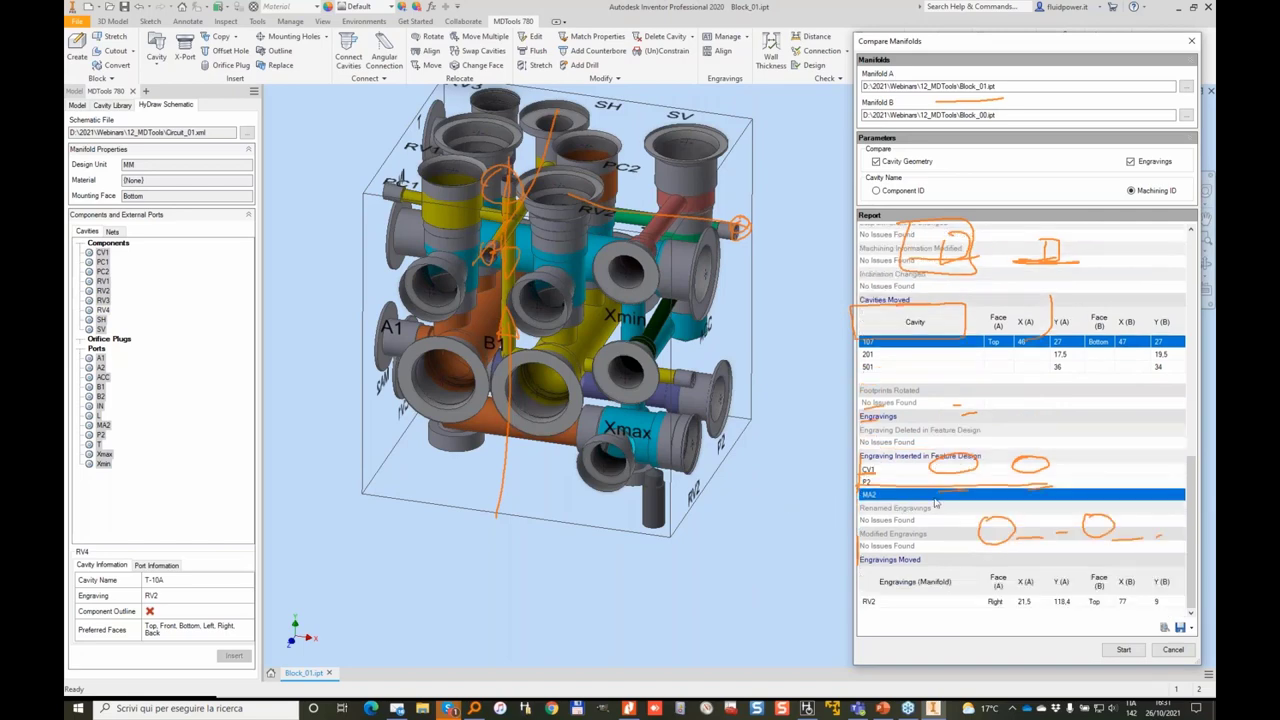
{"action": "left_click", "coordinate": [898, 602]}
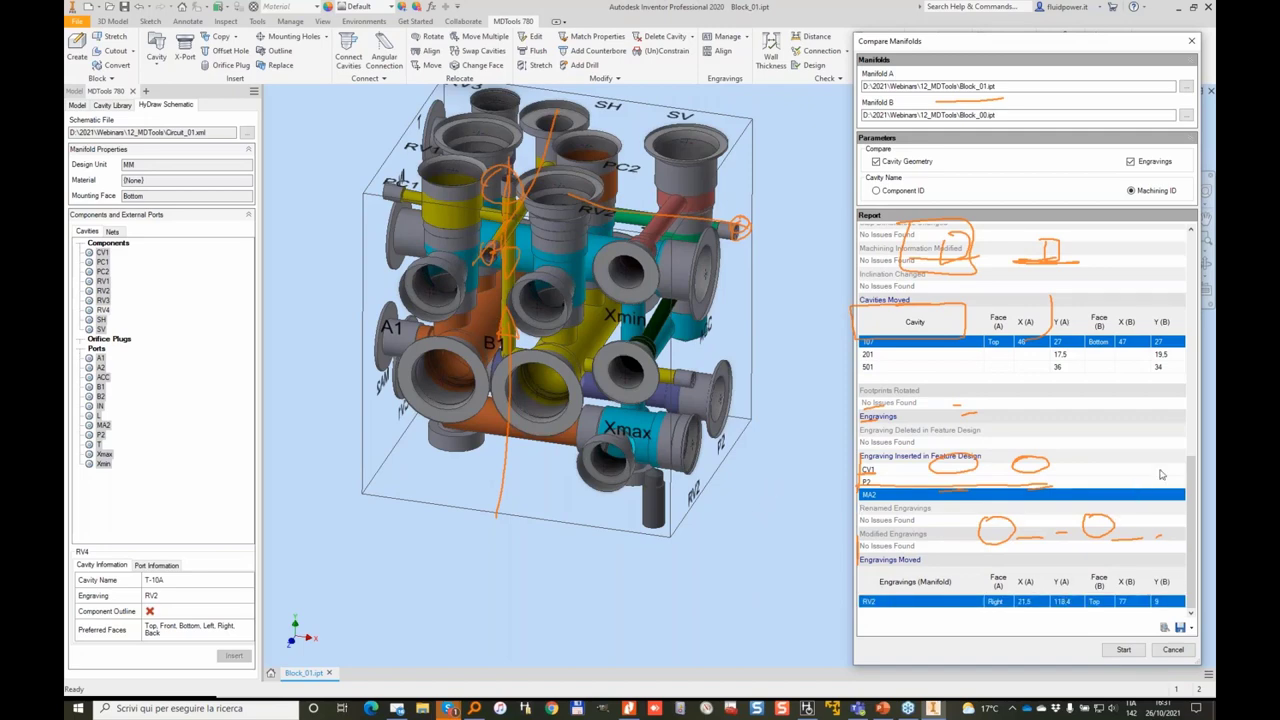
{"action": "left_click_drag", "start_coordinate": [1189, 483], "coordinate": [1191, 245]}
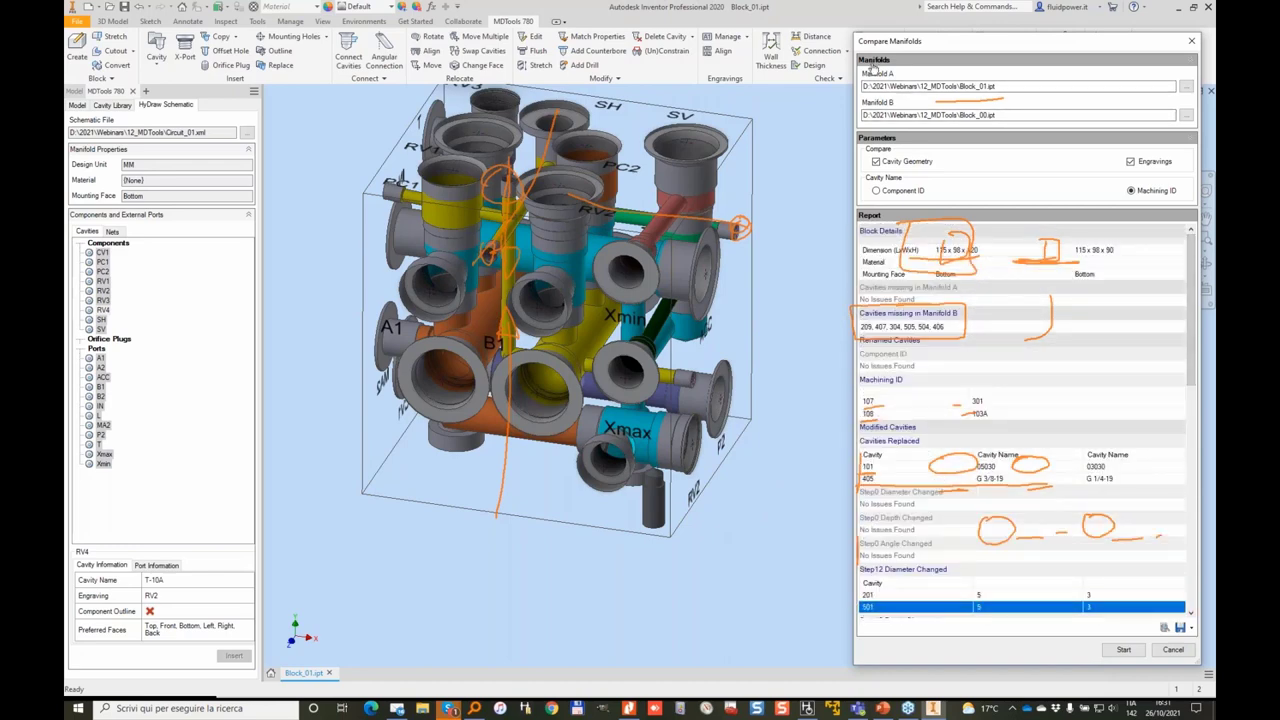